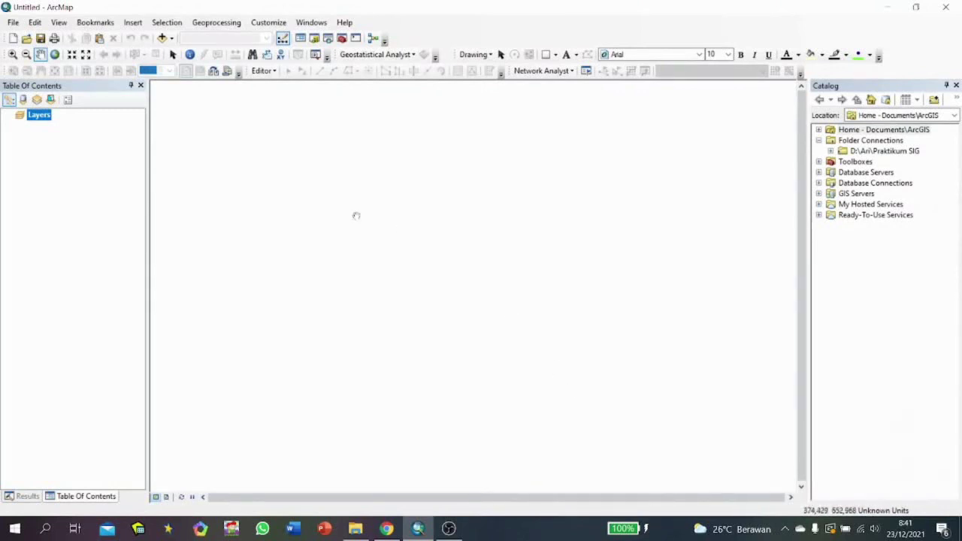
Start adding data to the map and browse to the inner KAB. SLEMAN folder.
left_click(162, 39)
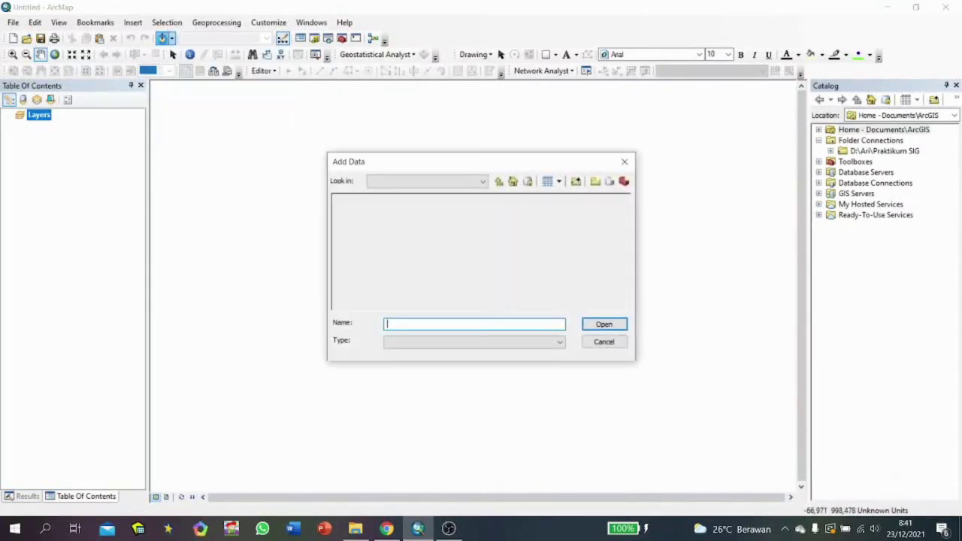
left_click(441, 184)
left_click(406, 225)
double_click(366, 275)
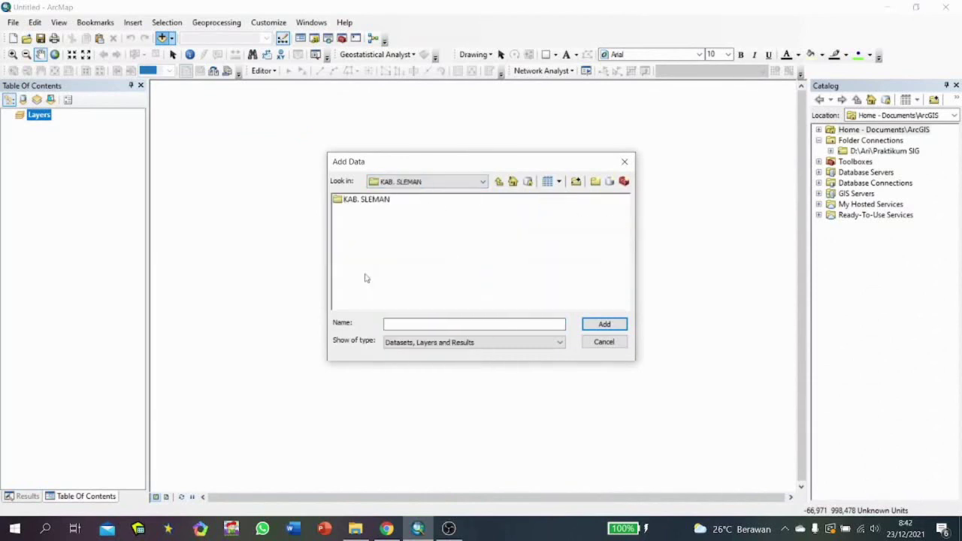
double_click(377, 206)
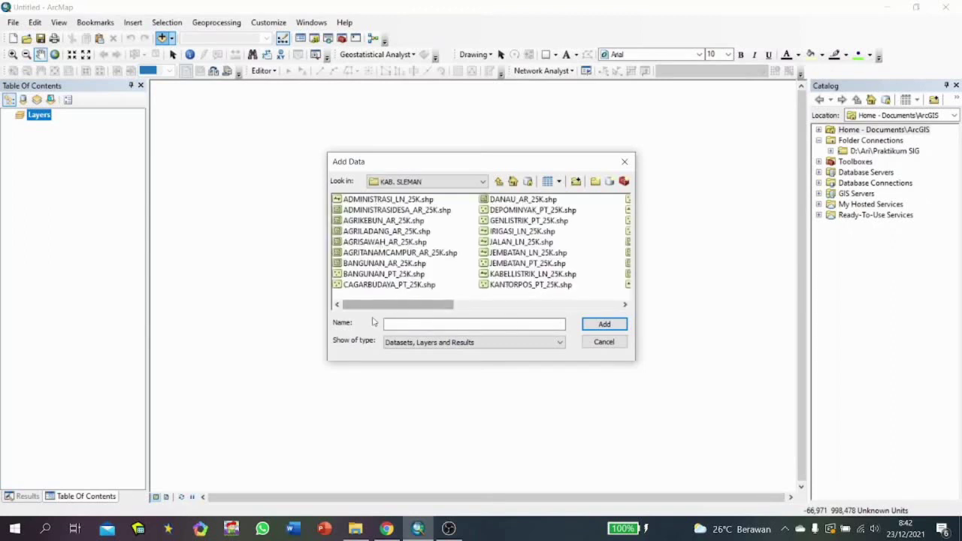
Add the 25K shapefiles ADMINISTRASIDESA_AR, JALAN_LN, PEMERINTAHAN_PT, PEMUKIMAN_AR, RUMAHSAKIT_PT, SARANAIBADAH_PT, SUNGAI_AR and SUNGAI_LN to the map.
left_click(376, 212)
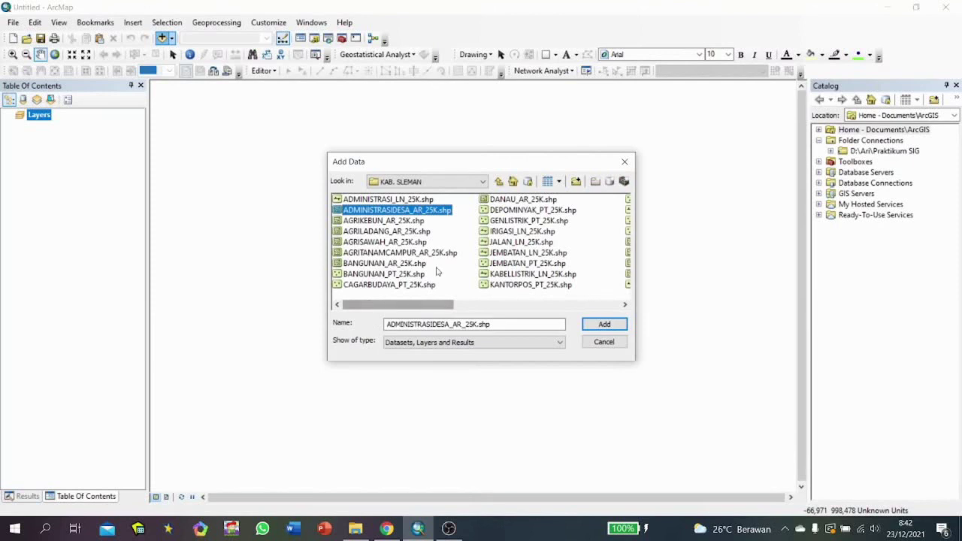
left_click(519, 242, "ctrl")
left_click_drag(390, 305, 511, 305)
left_click(522, 199, "ctrl")
left_click(519, 210, "ctrl")
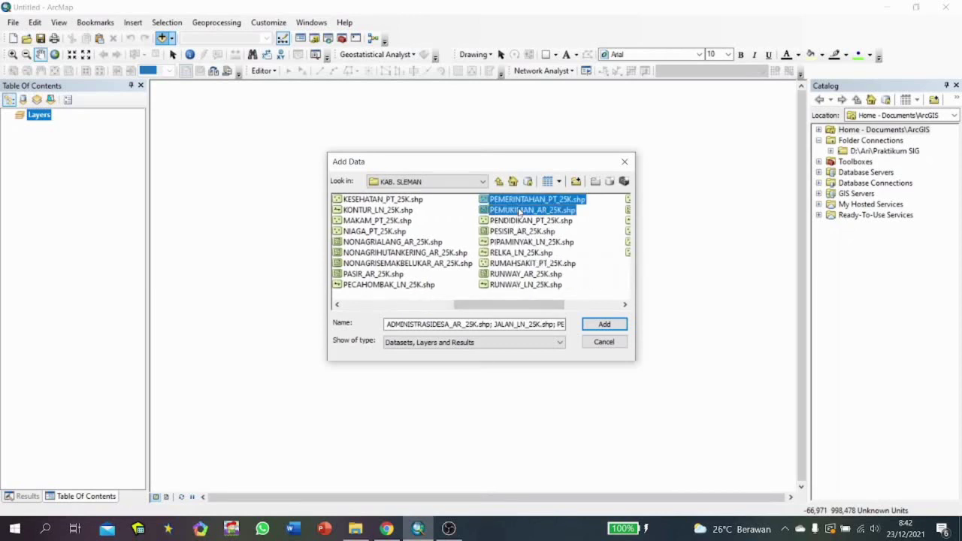
left_click(514, 264, "ctrl")
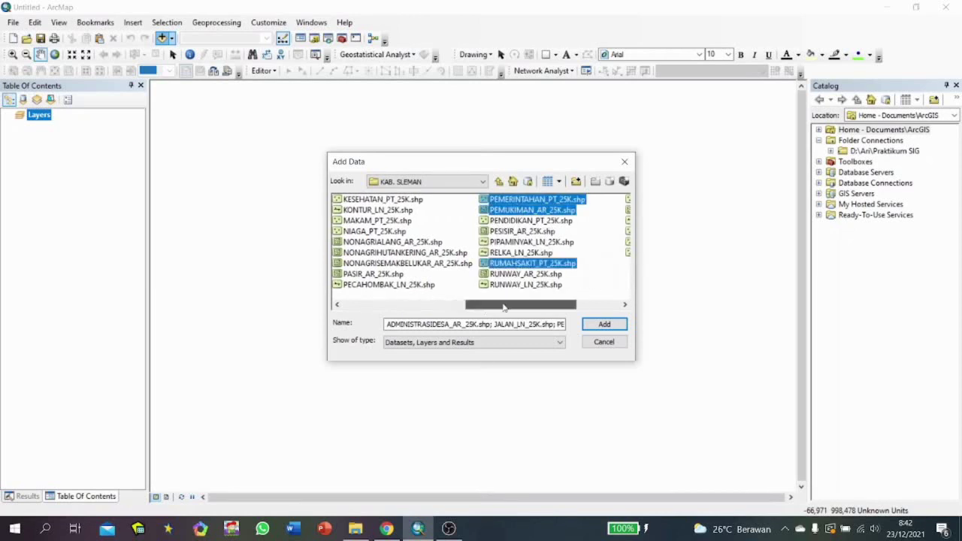
scroll(516, 244, "down", 2)
left_click(518, 200, "ctrl")
left_click(519, 211, "ctrl")
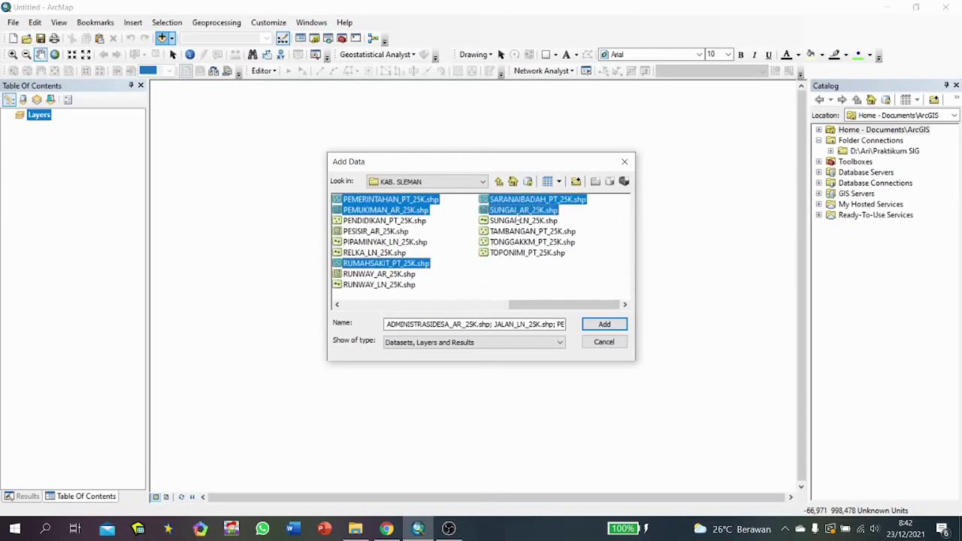
left_click(519, 221, "ctrl")
left_click(606, 324)
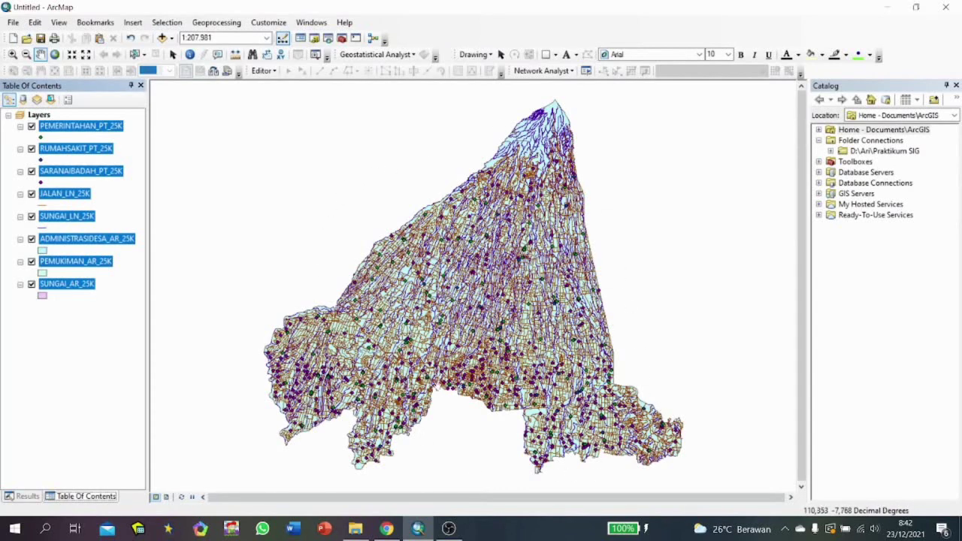
left_click(82, 378)
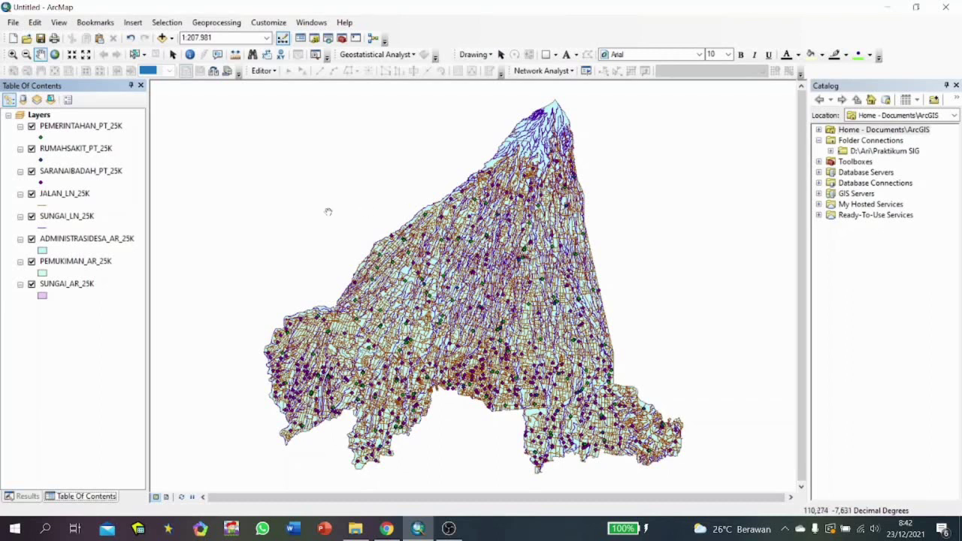
Select by attributes the ADMINISTRASIDESA_AR_25K feature where "NAMOBJ" = 'Kepuharjo'.
left_click(167, 22)
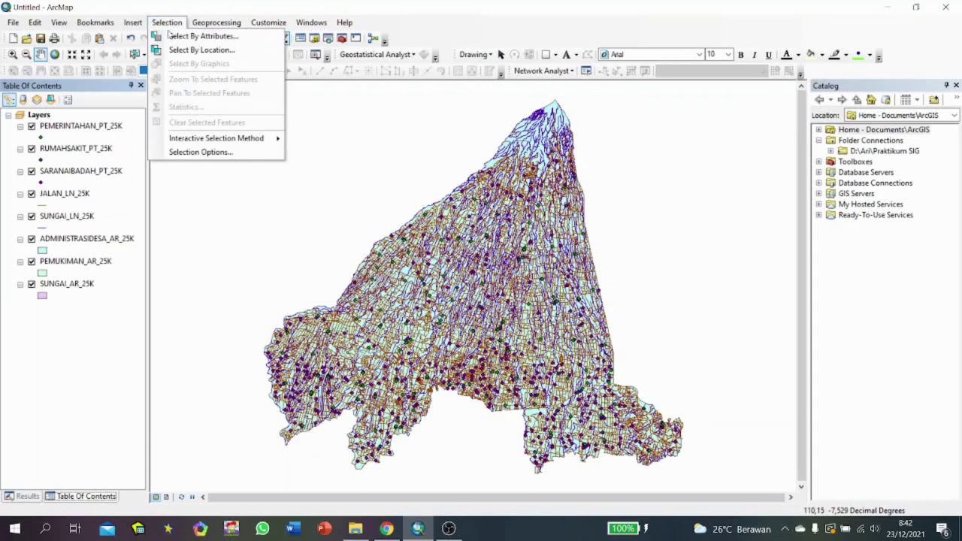
left_click(182, 36)
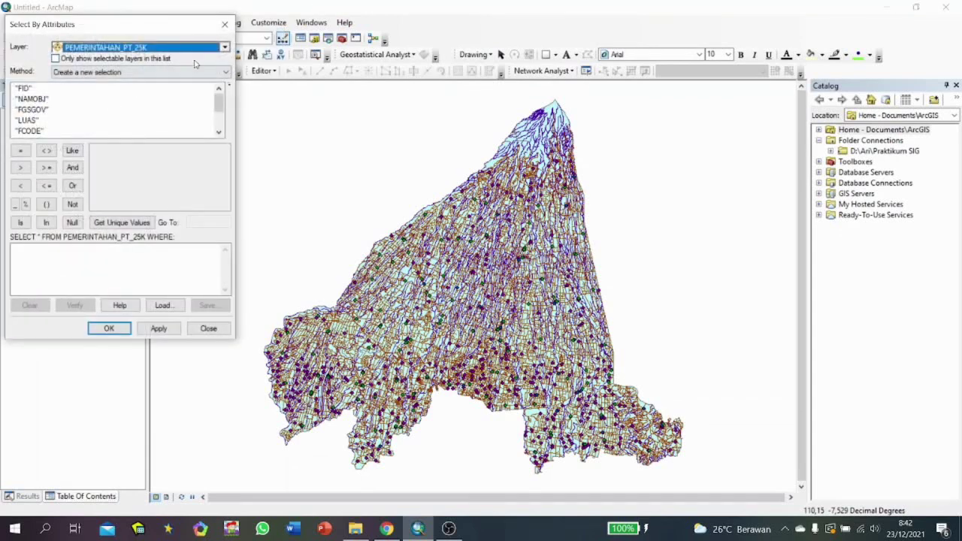
left_click(224, 47)
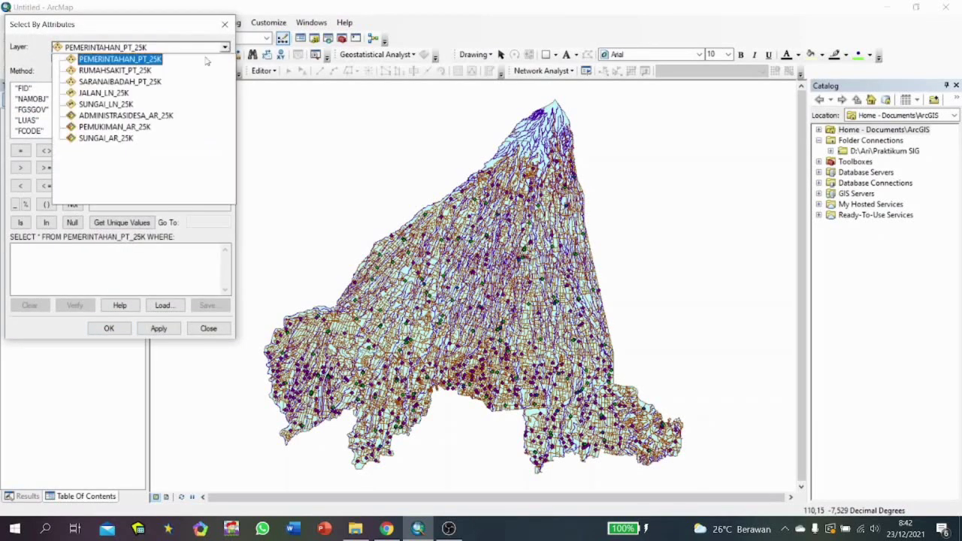
left_click(111, 116)
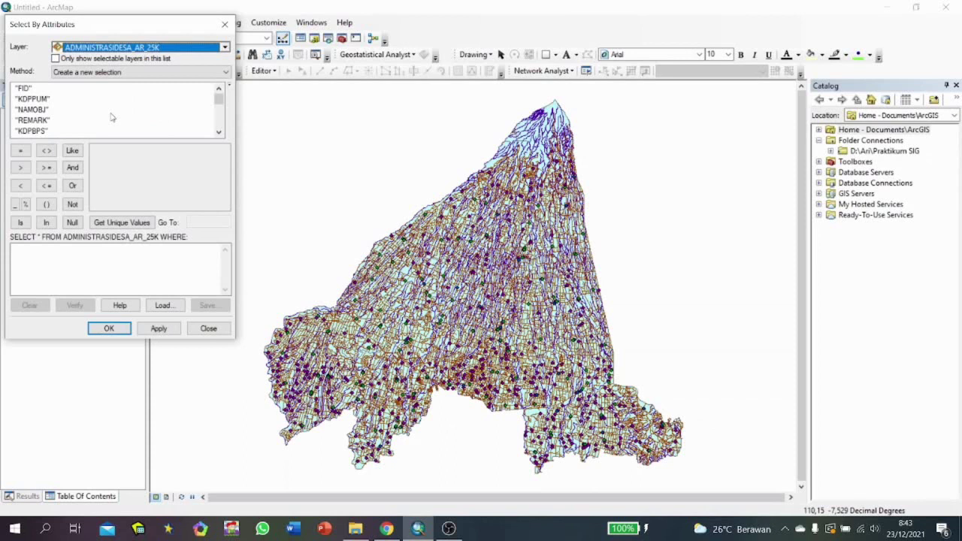
double_click(43, 113)
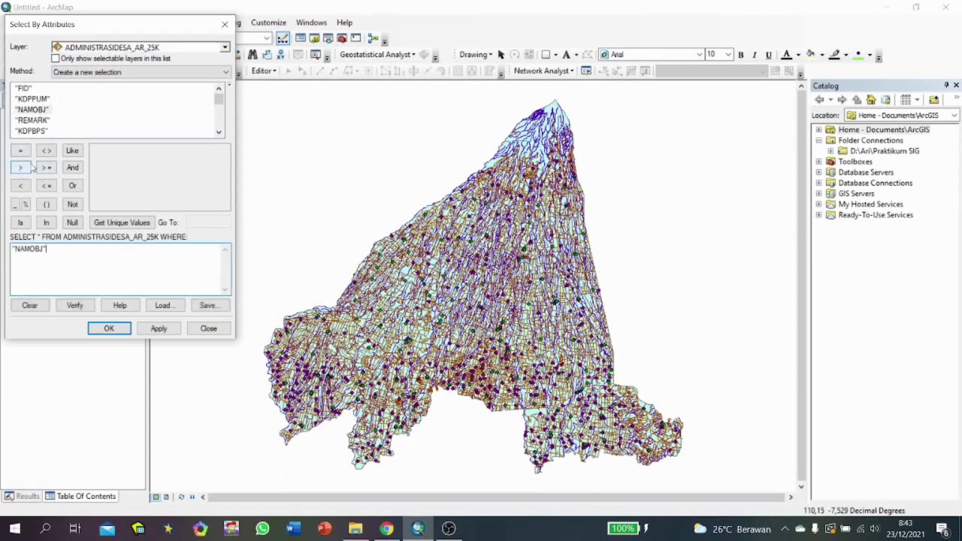
left_click(123, 222)
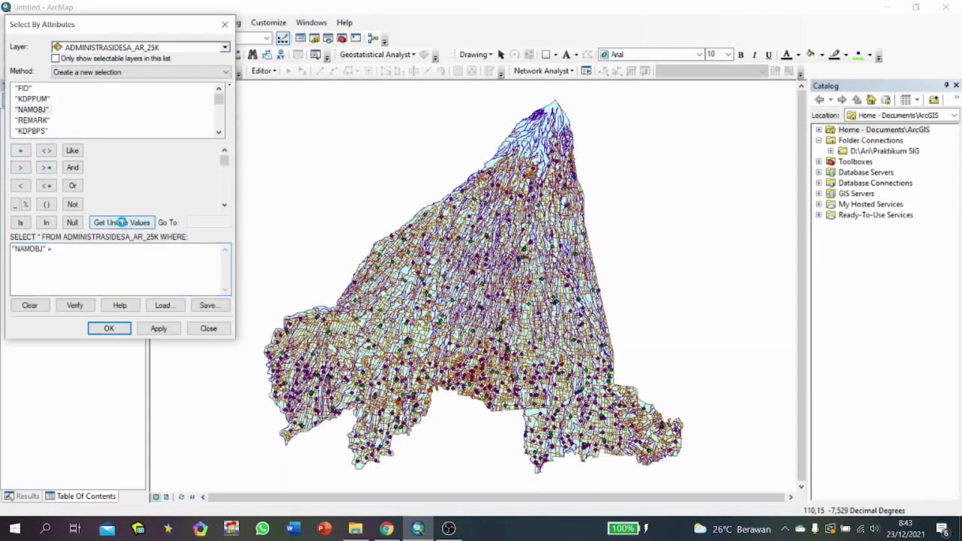
scroll(155, 185, "down", 15)
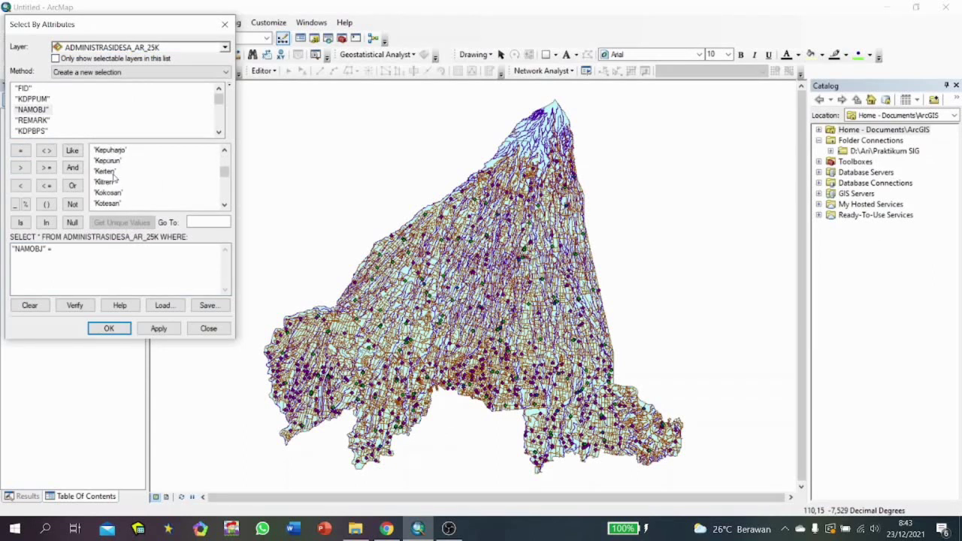
double_click(112, 150)
left_click(108, 329)
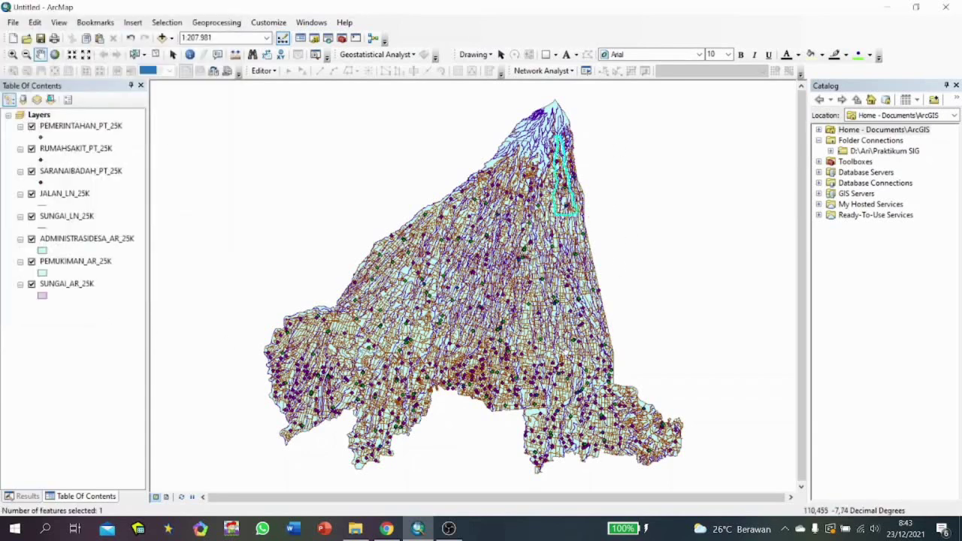
Export the selected ADMINISTRASIDESA_AR_25K feature as the shapefile Administrasi_Kepuharjo.shp in the Latihan Fix folder and add it to the map.
right_click(66, 239)
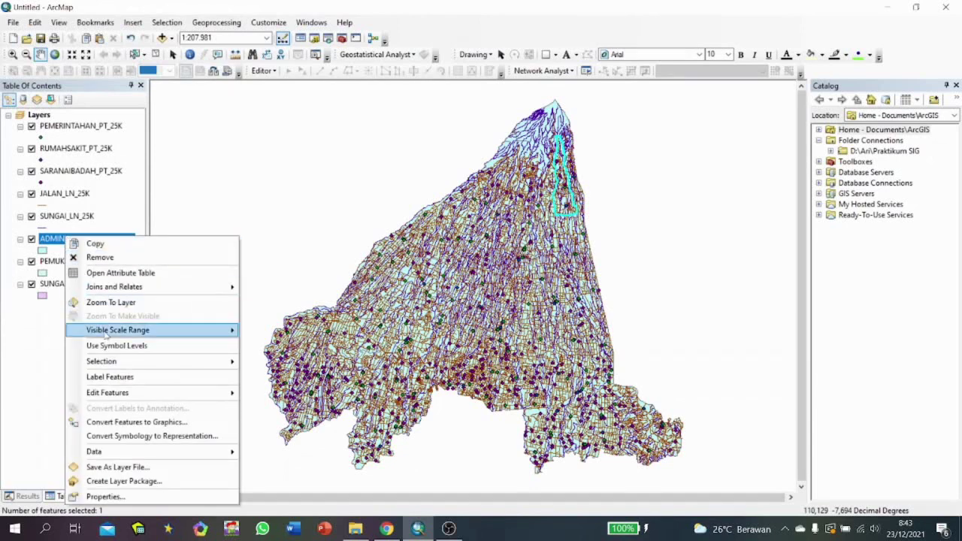
mouse_move(218, 452)
left_click(281, 446)
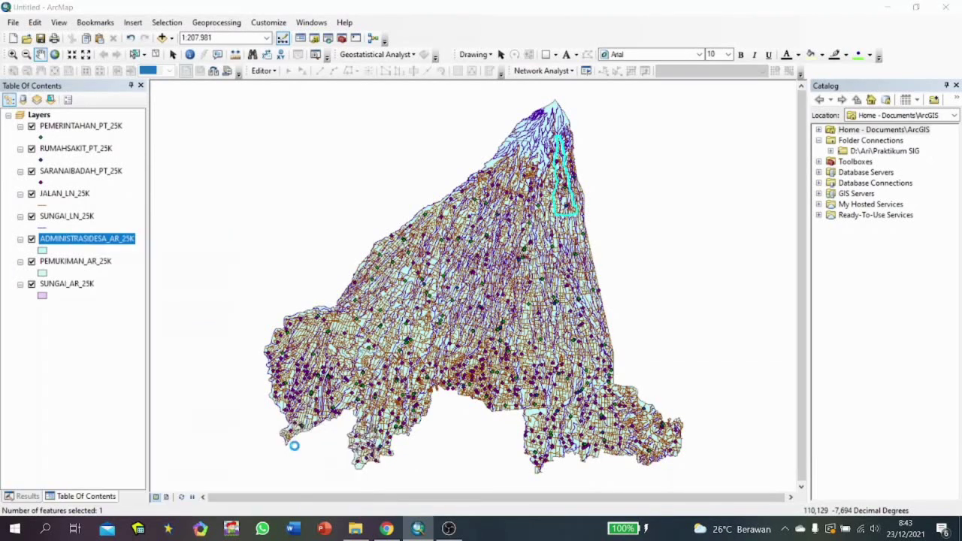
left_click(587, 286)
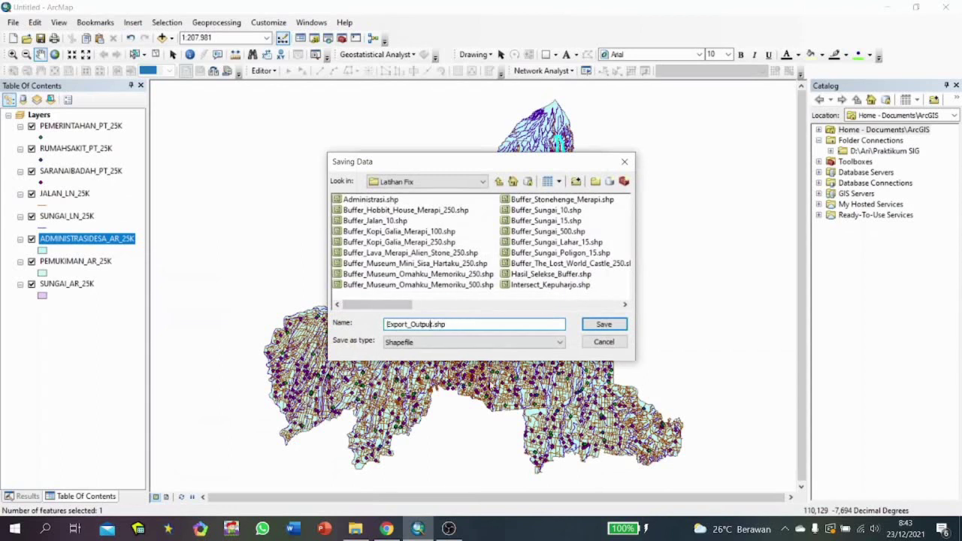
key("BackSpace")
key("BackSpace")
key("BackSpace")
key("BackSpace")
key("BackSpace")
key("BackSpace")
key("BackSpace")
key("BackSpace")
key("BackSpace")
key("BackSpace")
key("BackSpace")
key("BackSpace")
key("BackSpace")
type("Administrasi_Kepuh")
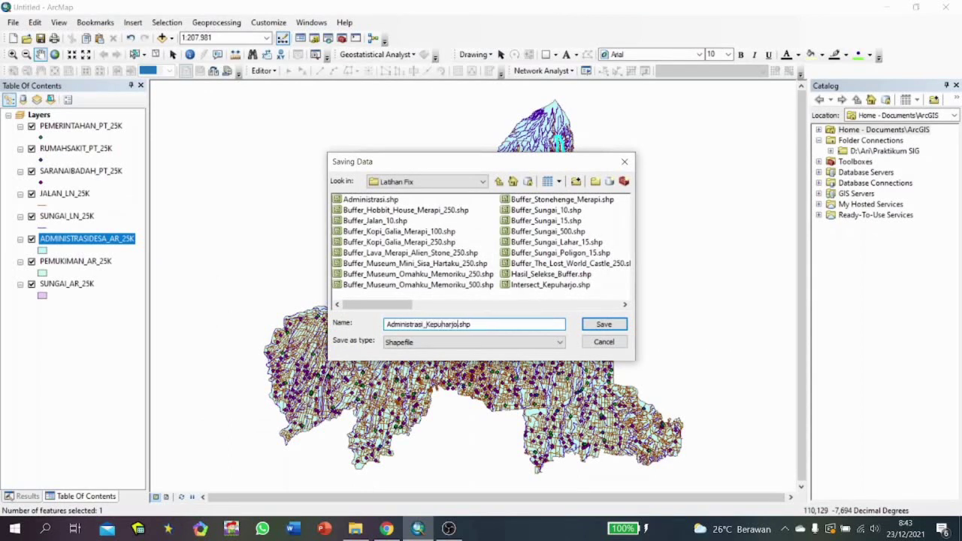
type("arjo")
left_click(606, 328)
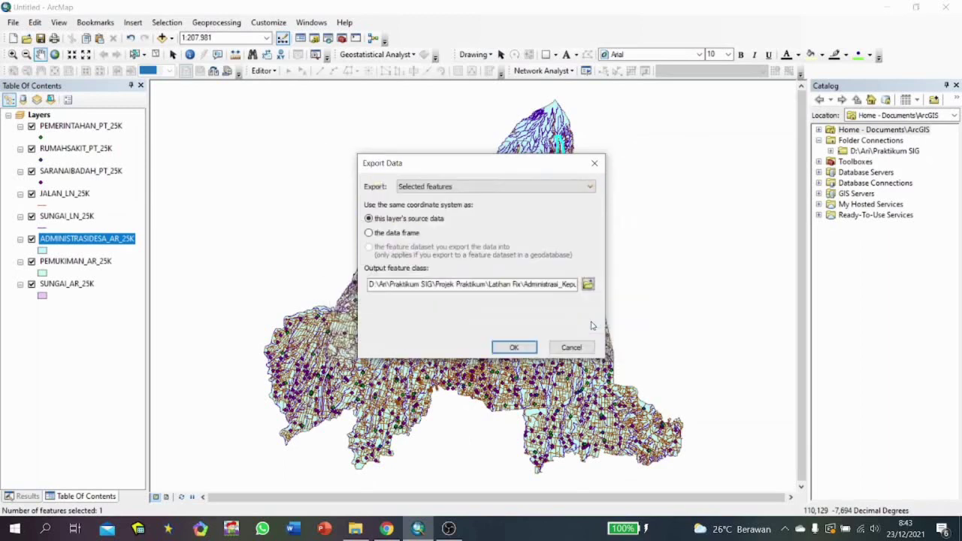
left_click(509, 346)
left_click(524, 307)
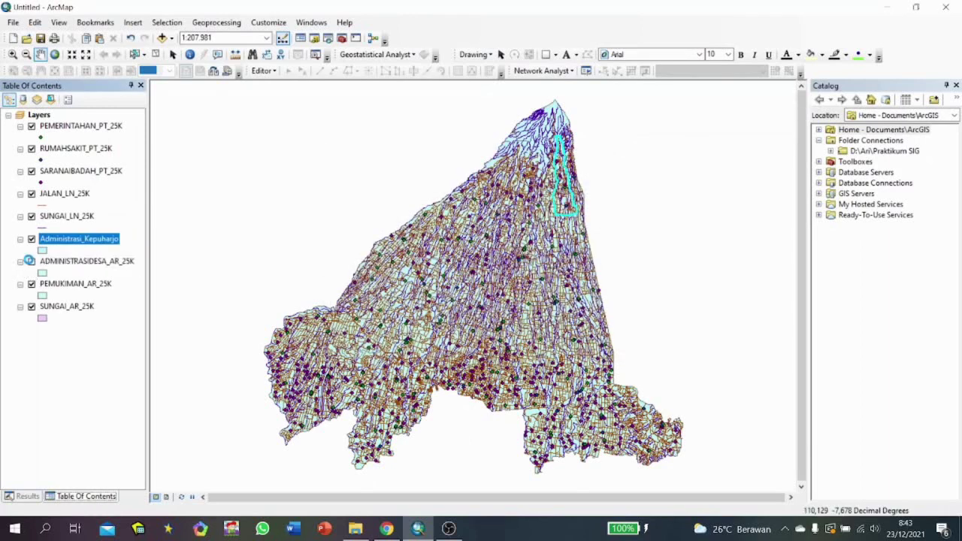
Remove the ADMINISTRASIDESA_AR_25K layer from the map.
left_click(31, 261)
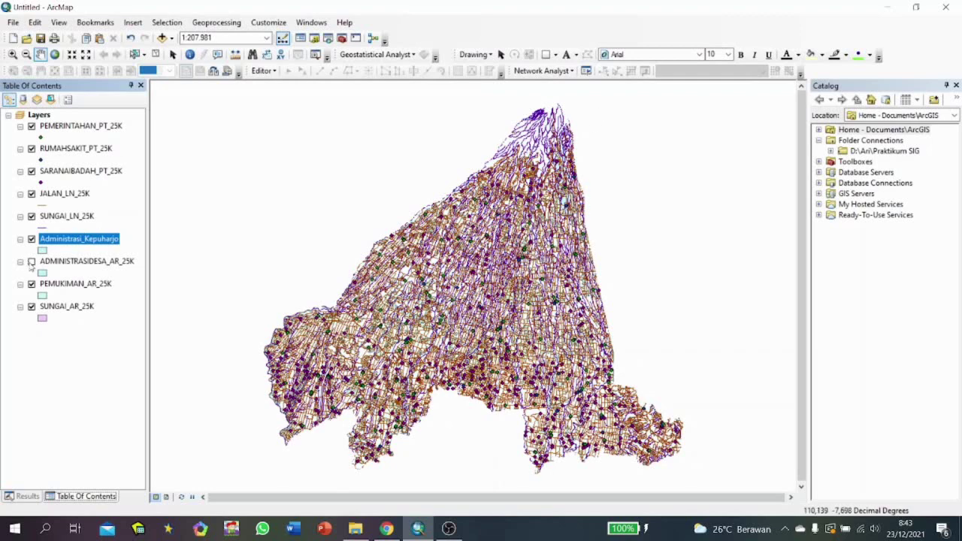
right_click(57, 263)
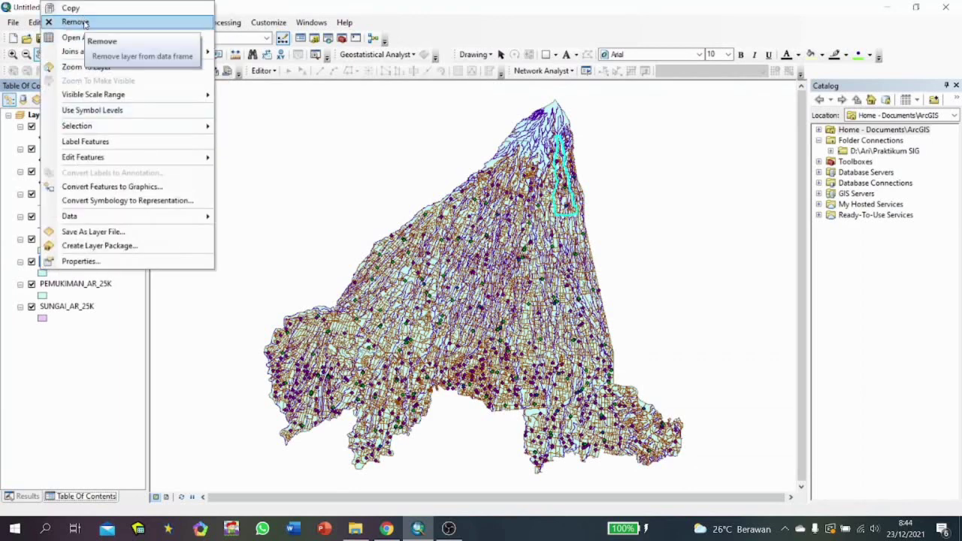
left_click(85, 22)
left_click(61, 239)
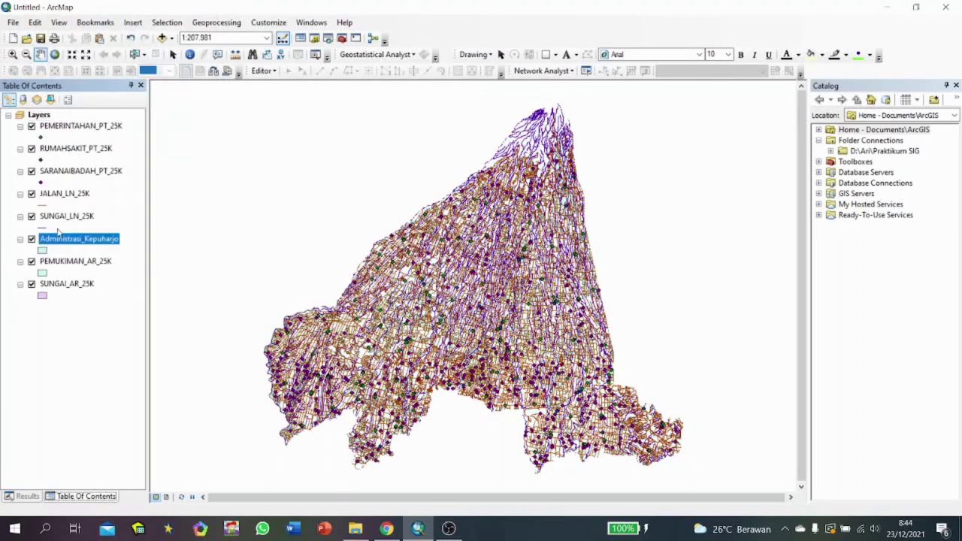
Search the tools for "reproject" and open the Project (Data Management) tool.
right_click(49, 240)
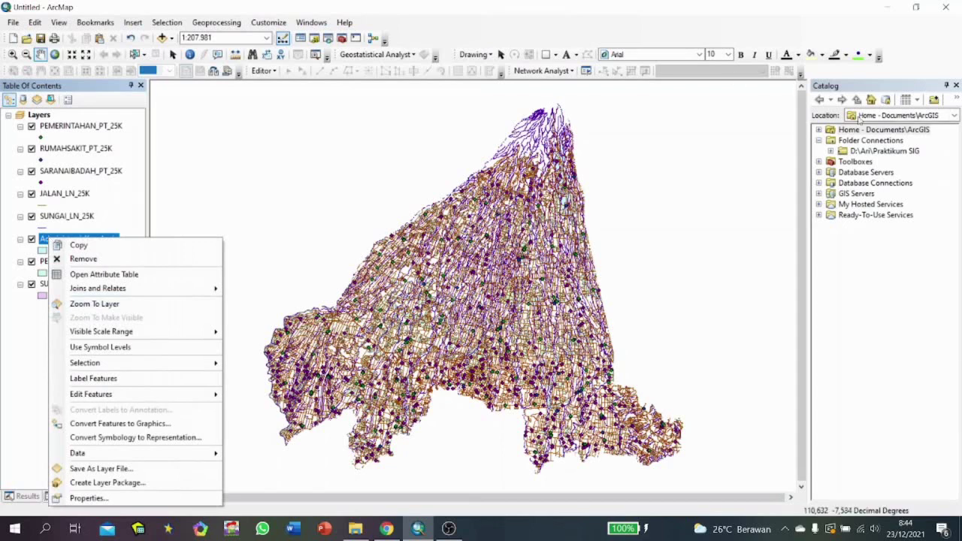
left_click(357, 41)
left_click(893, 194)
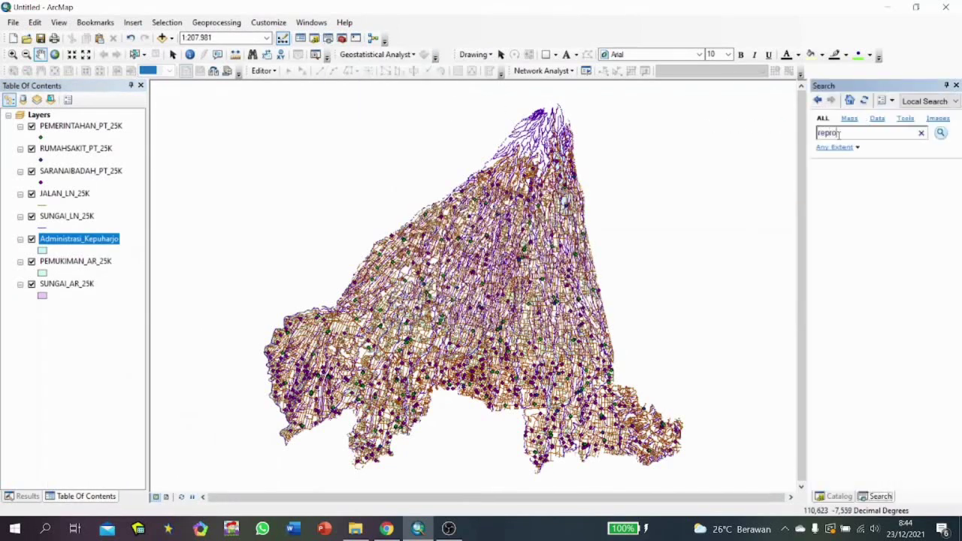
key("Return")
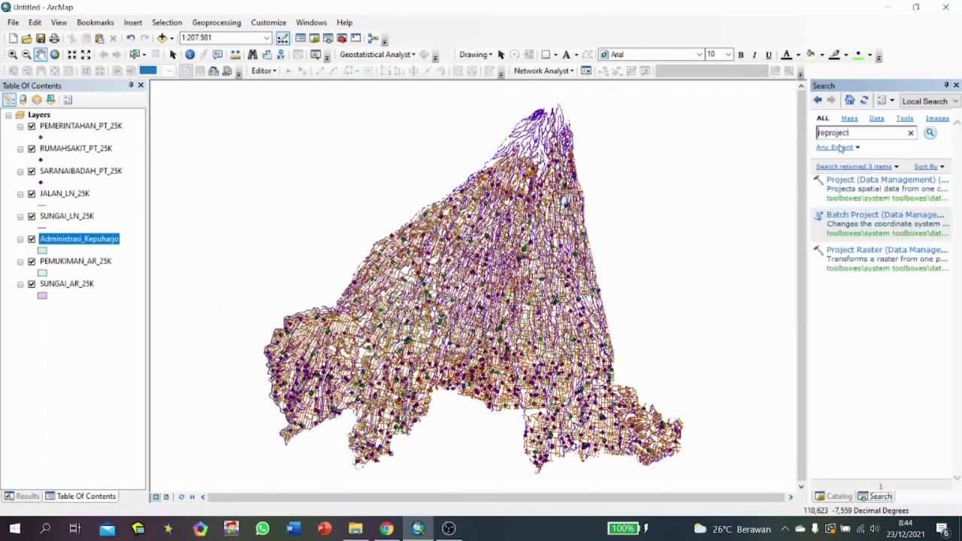
left_click(847, 184)
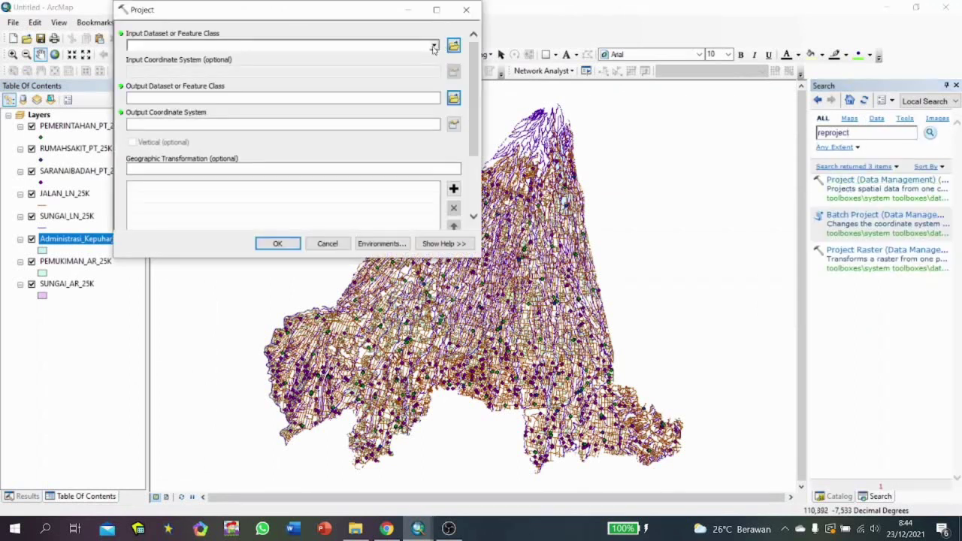
Set Administrasi_Kepuharjo as the input dataset of the Project tool.
left_click(434, 46)
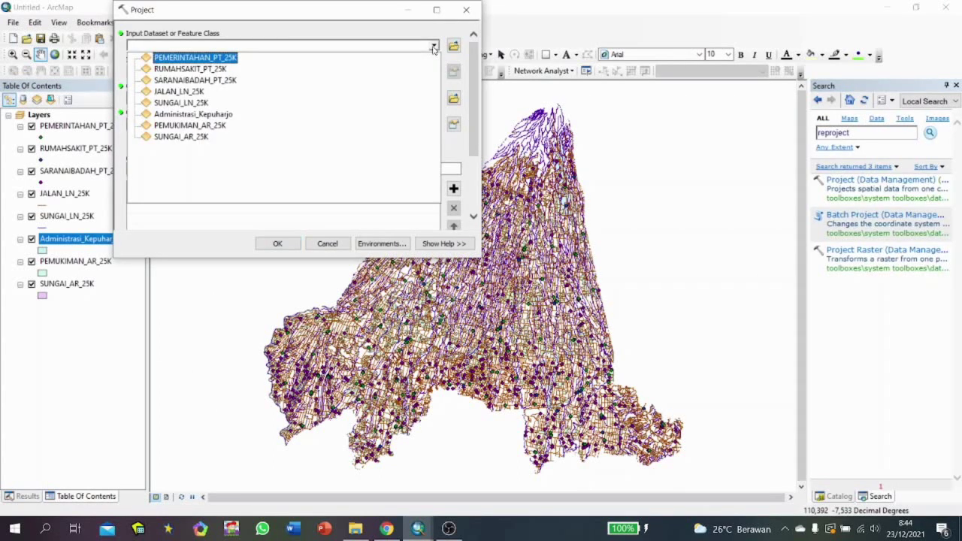
left_click(192, 114)
left_click(453, 98)
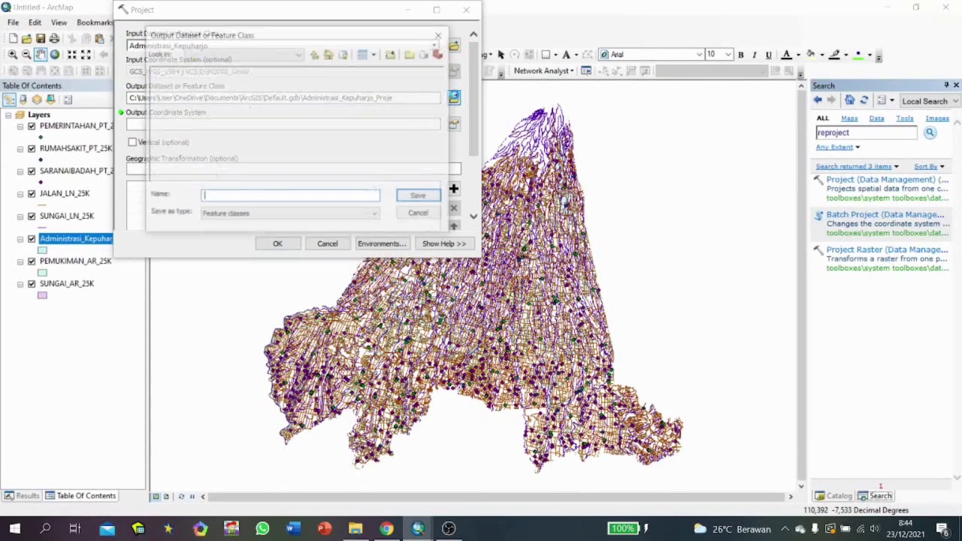
left_click(299, 54)
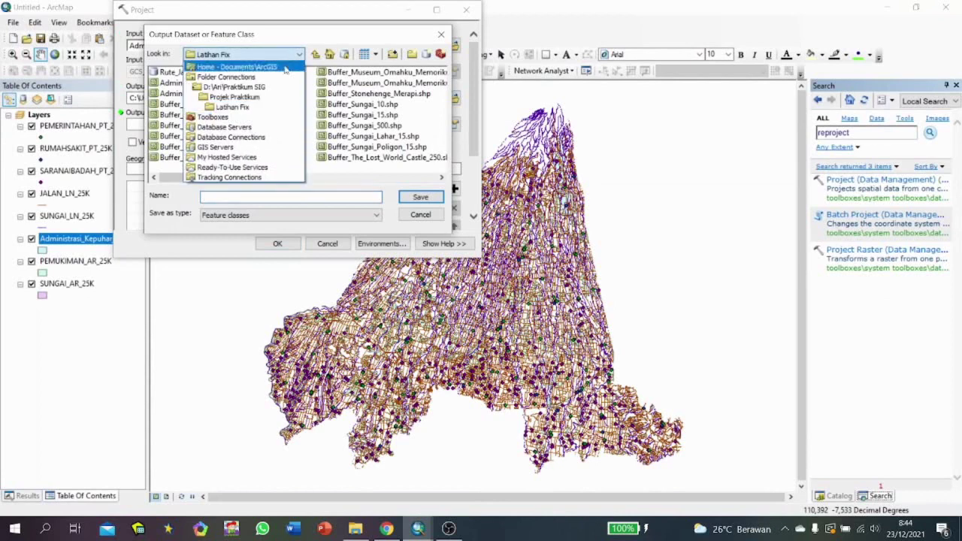
left_click(254, 112)
left_click(247, 55)
left_click(238, 101)
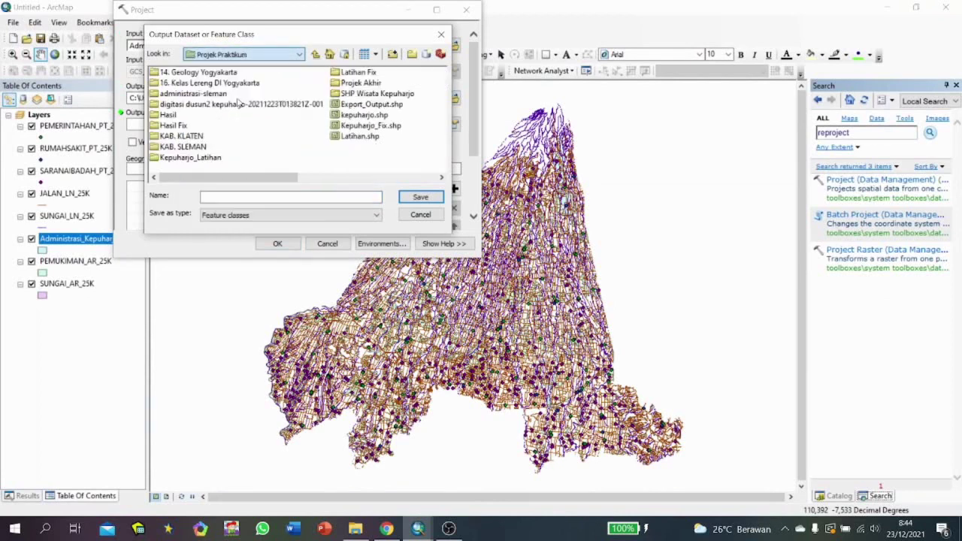
left_click(360, 73)
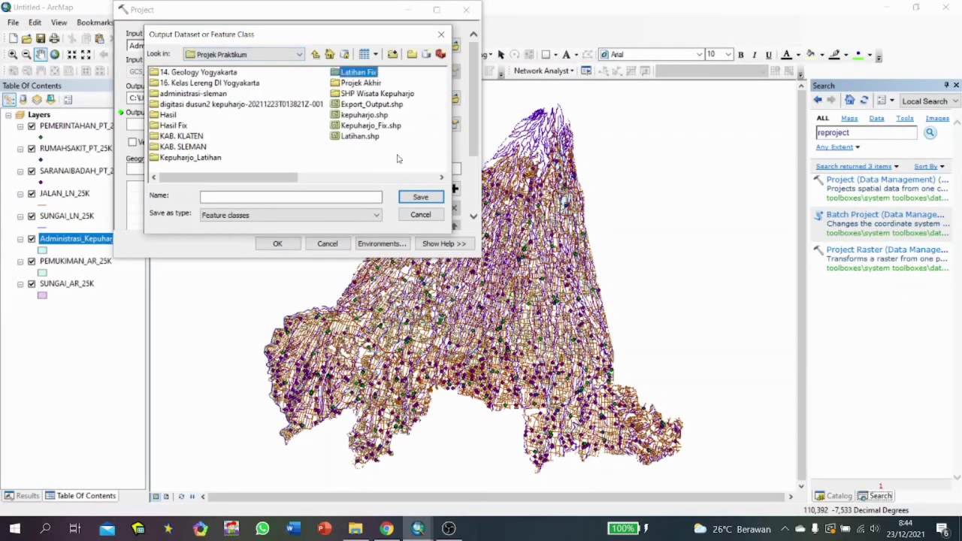
left_click(441, 34)
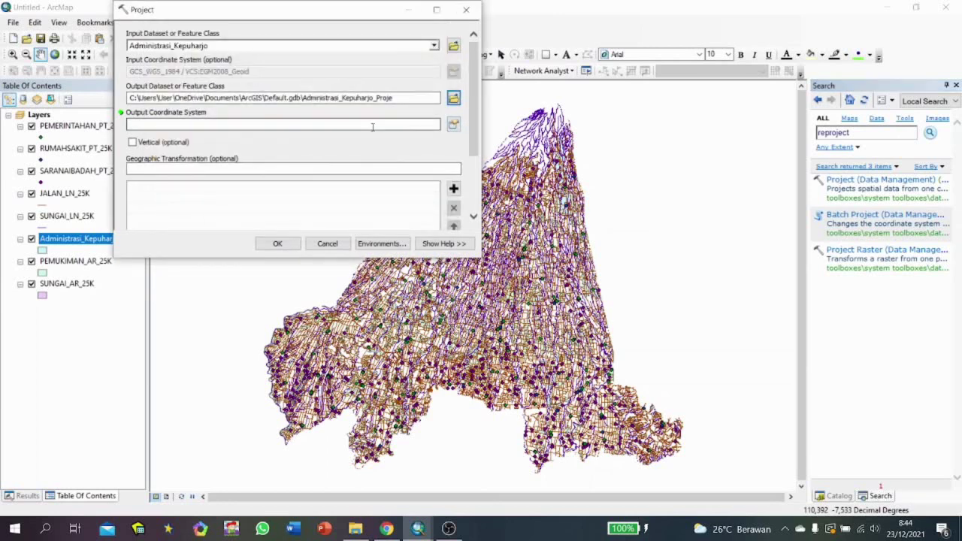
Set the output coordinate system to the projected WGS 1984 UTM Zone 49S and run the projection.
left_click(455, 125)
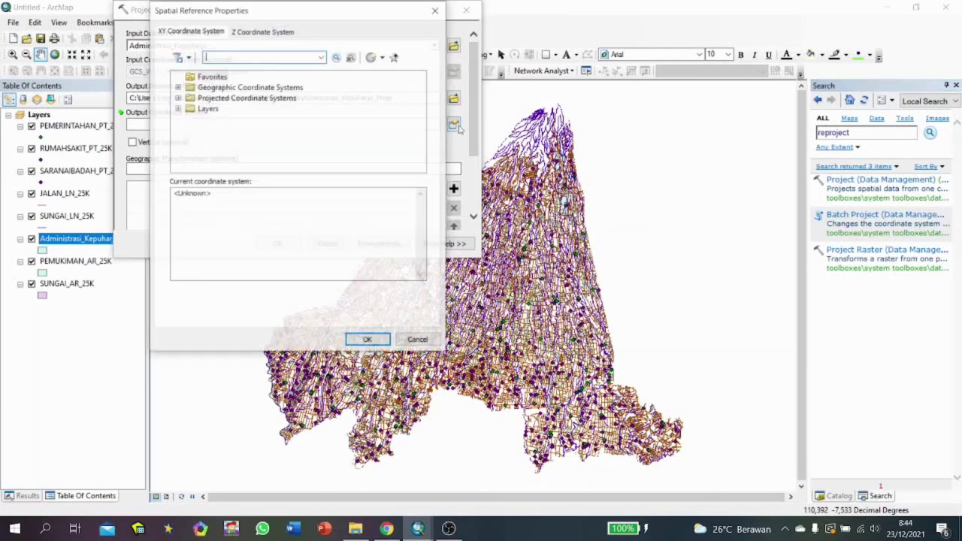
left_click(225, 98)
double_click(230, 98)
double_click(218, 129)
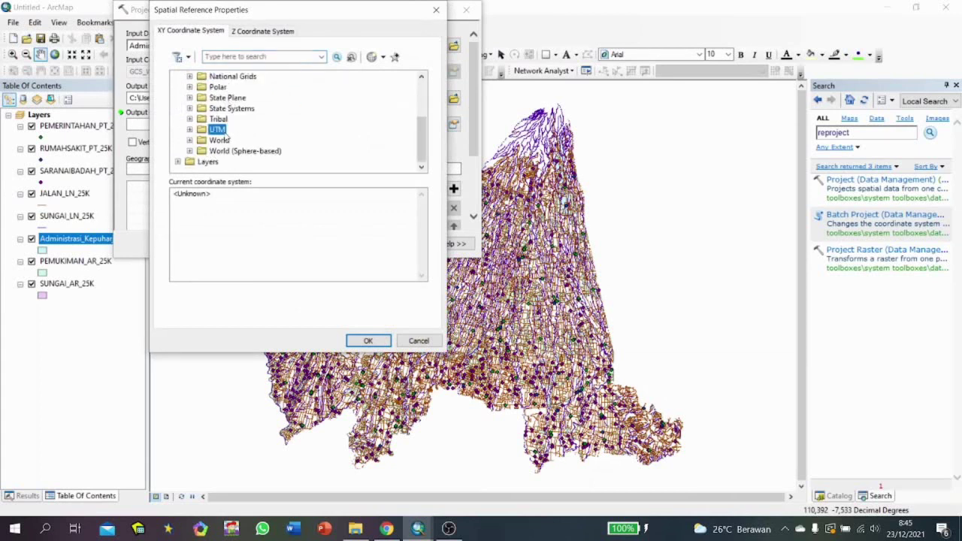
double_click(239, 129)
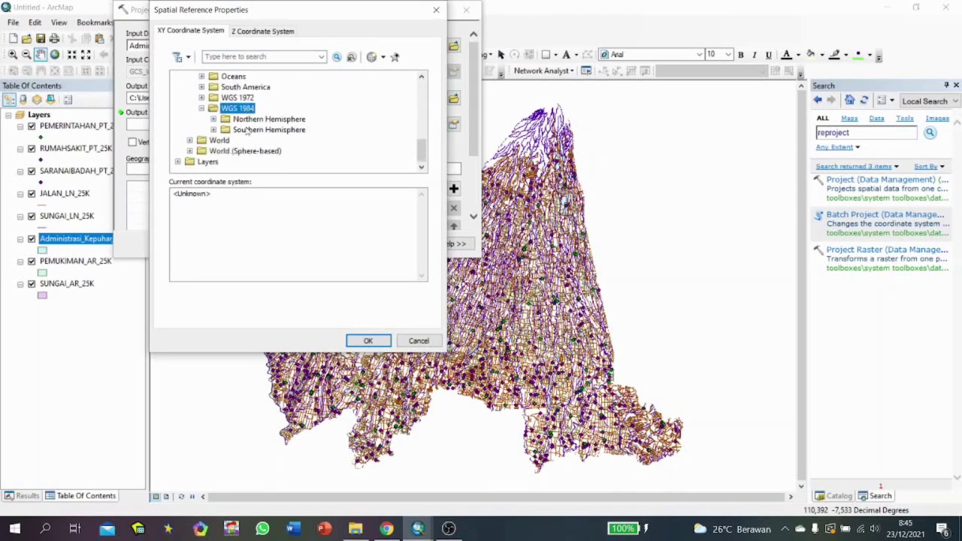
double_click(252, 129)
scroll(256, 139, "down", 12)
scroll(256, 141, "down", 3)
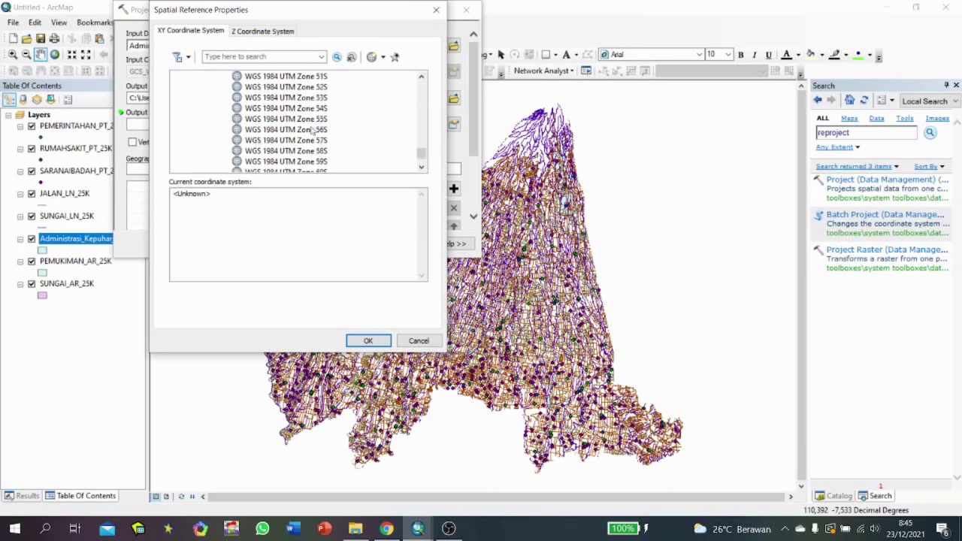
left_click(323, 88)
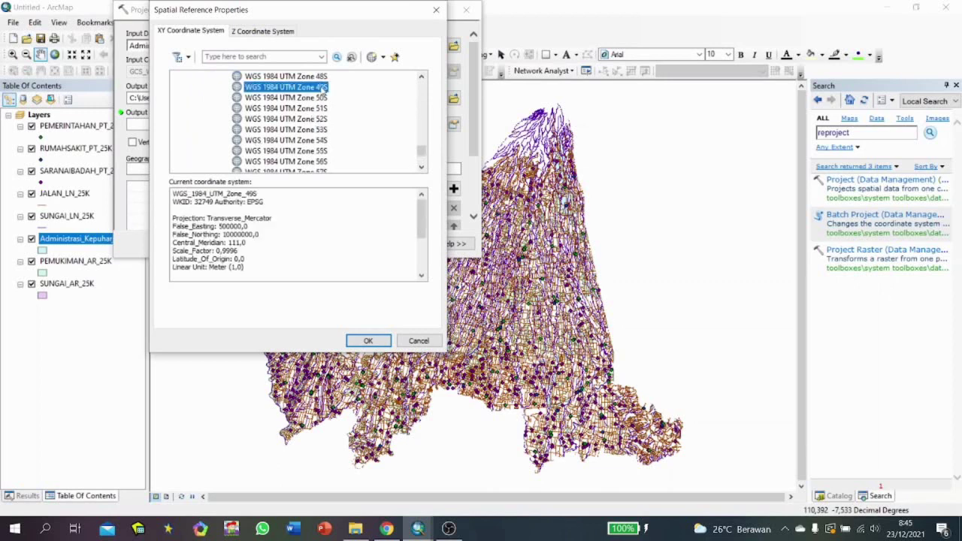
left_click(376, 343)
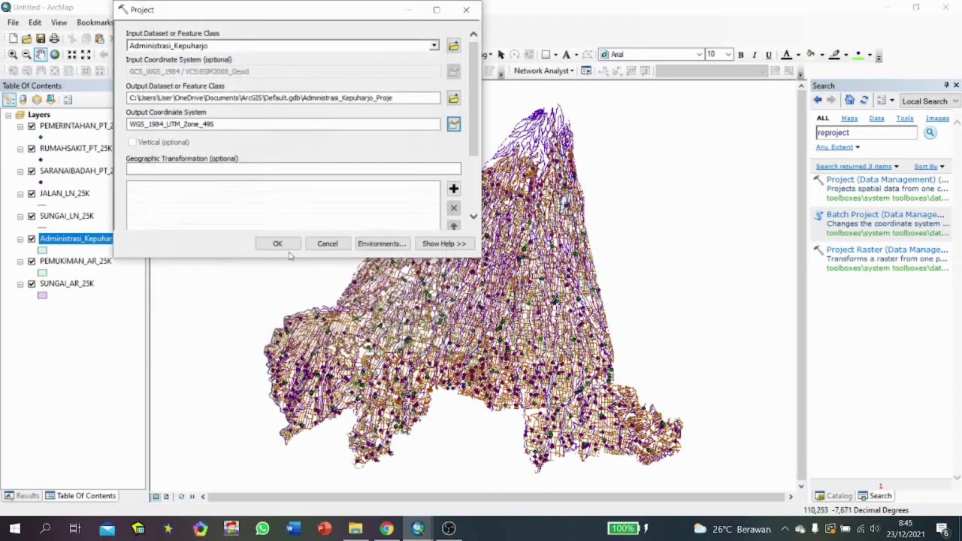
left_click(278, 243)
Check the coordinate system in the source properties of the original Administrasi_Kepuharjo layer.
right_click(63, 239)
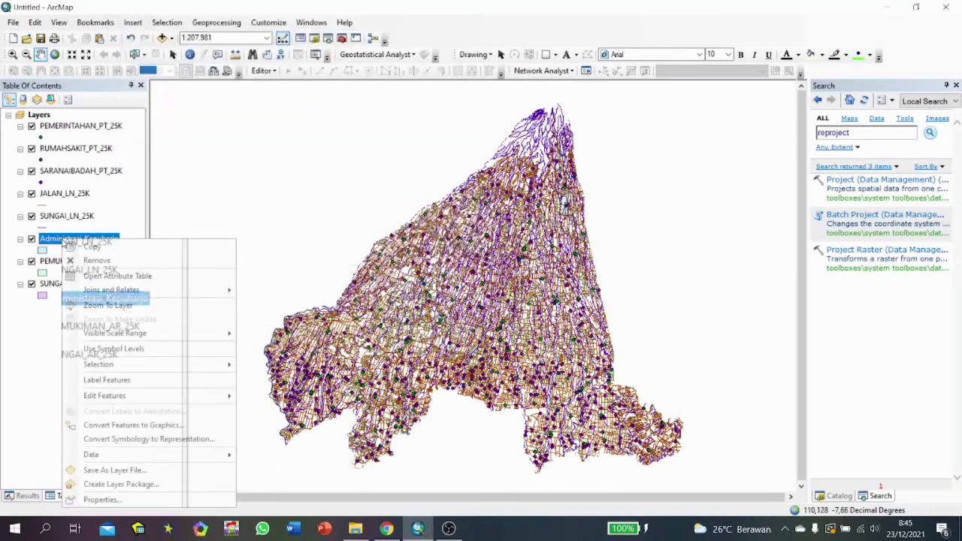
left_click(102, 500)
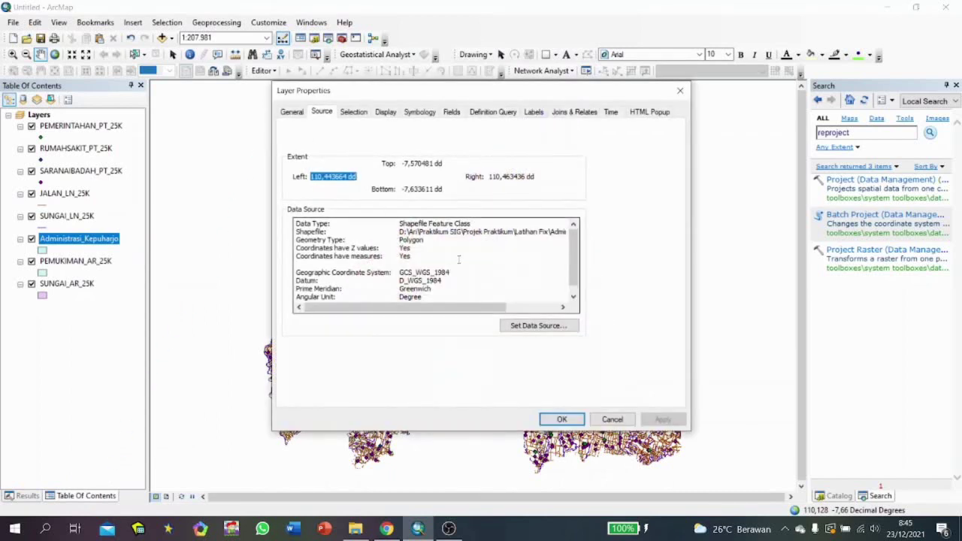
scroll(458, 260, "down", 1)
scroll(459, 260, "up", 1)
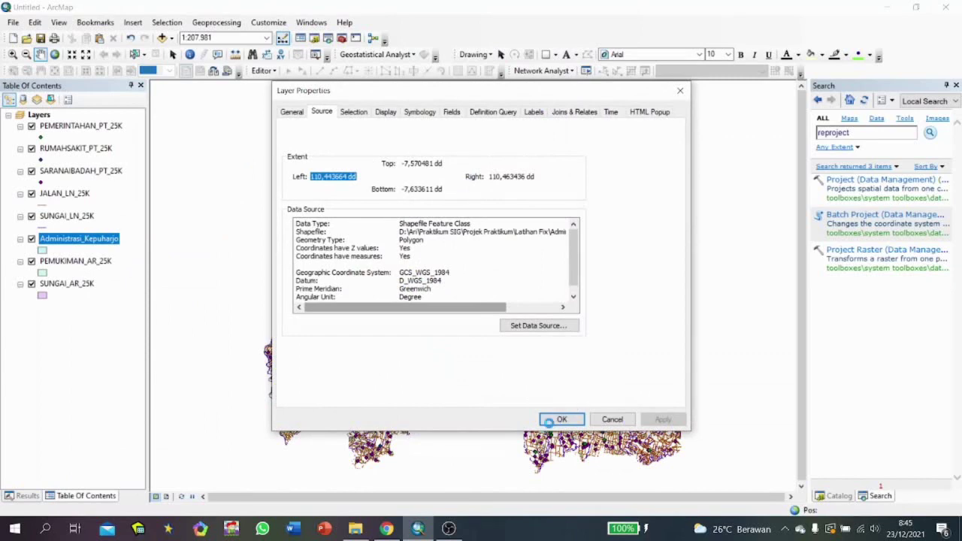
left_click(562, 419)
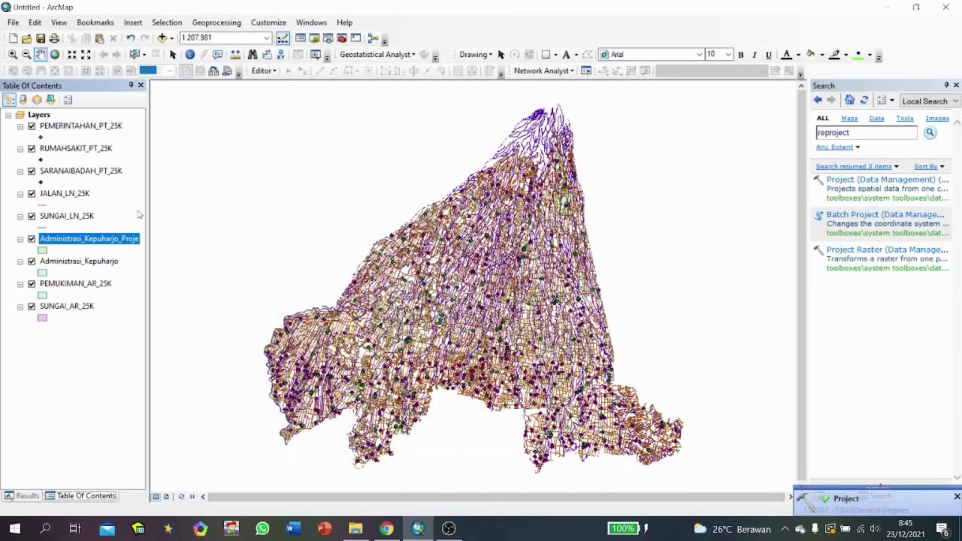
Check the coordinate system in the source properties of the projected Administrasi_Kepuharjo_Proje layer.
right_click(75, 239)
right_click(44, 238)
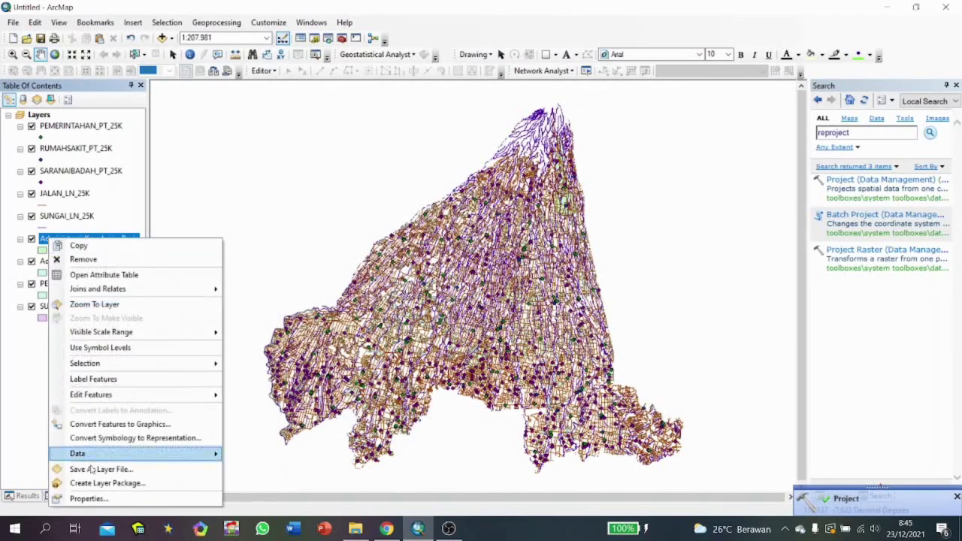
key("Escape")
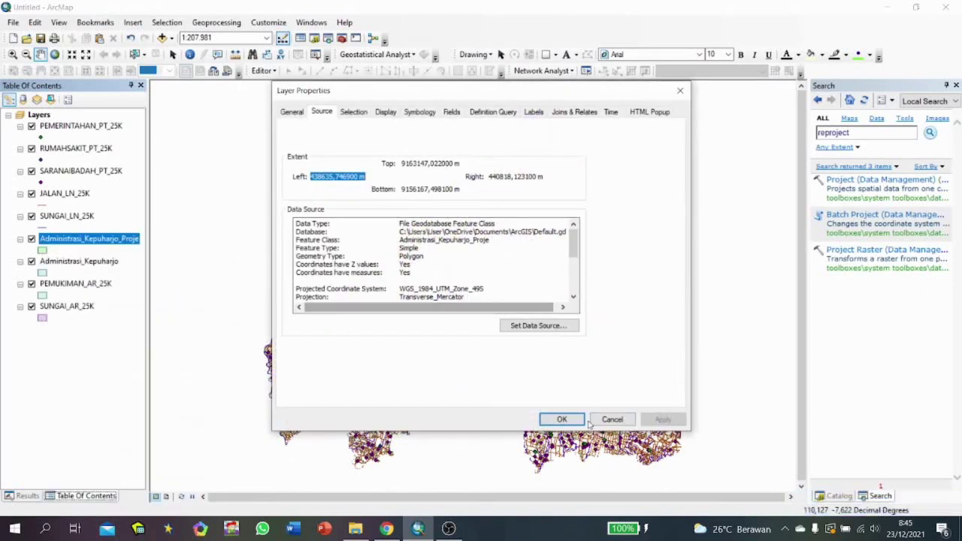
left_click(556, 416)
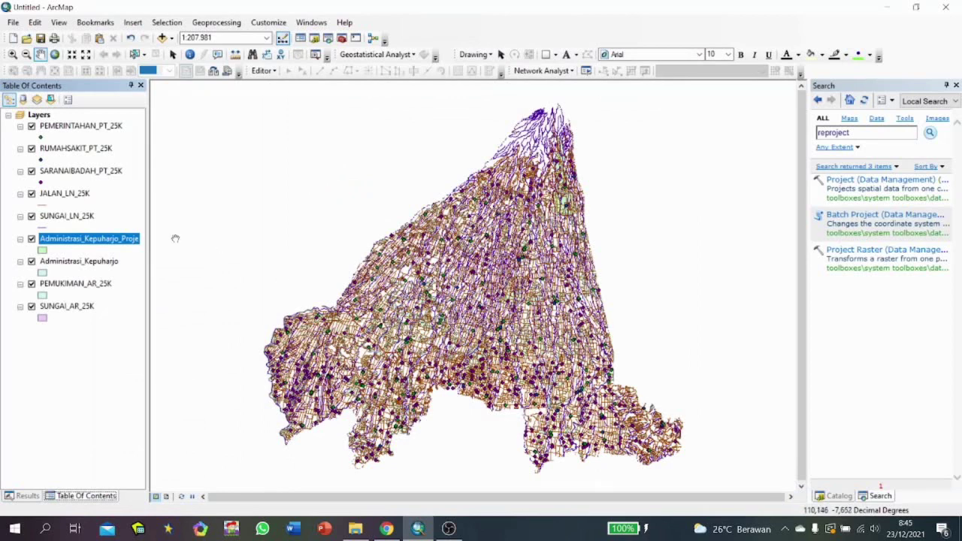
Remove the unprojected Administrasi_Kepuharjo layer from the map.
right_click(53, 265)
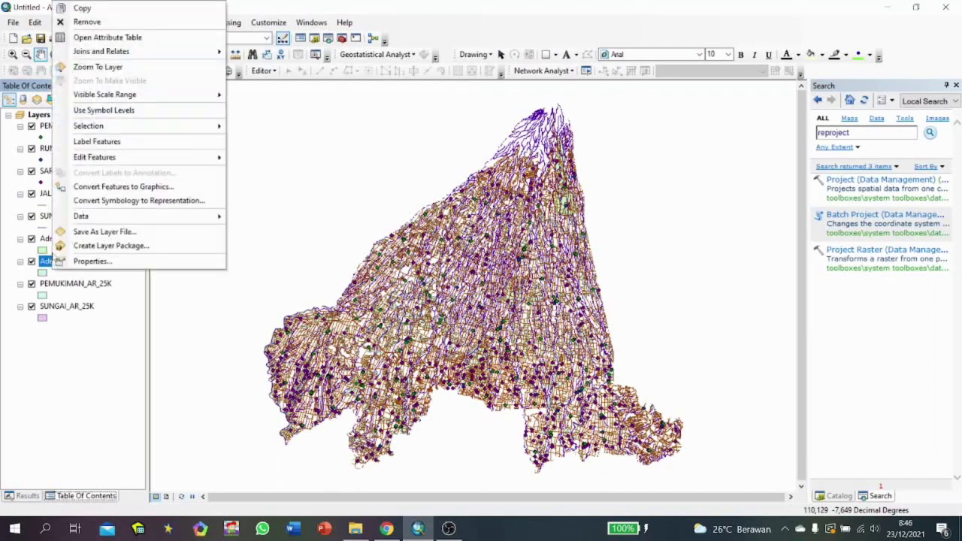
left_click(89, 24)
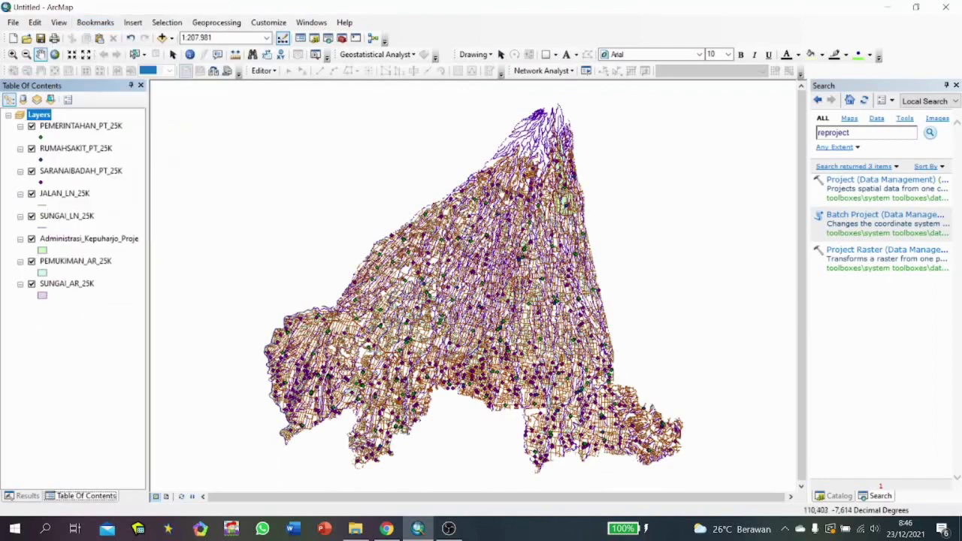
Set up the Clip tool with JALAN_LN_25K as the input features and Administrasi_Kepuharjo_Proje as the clip features.
scroll(500, 194, "down", 2)
left_click_drag(450, 497, 481, 498)
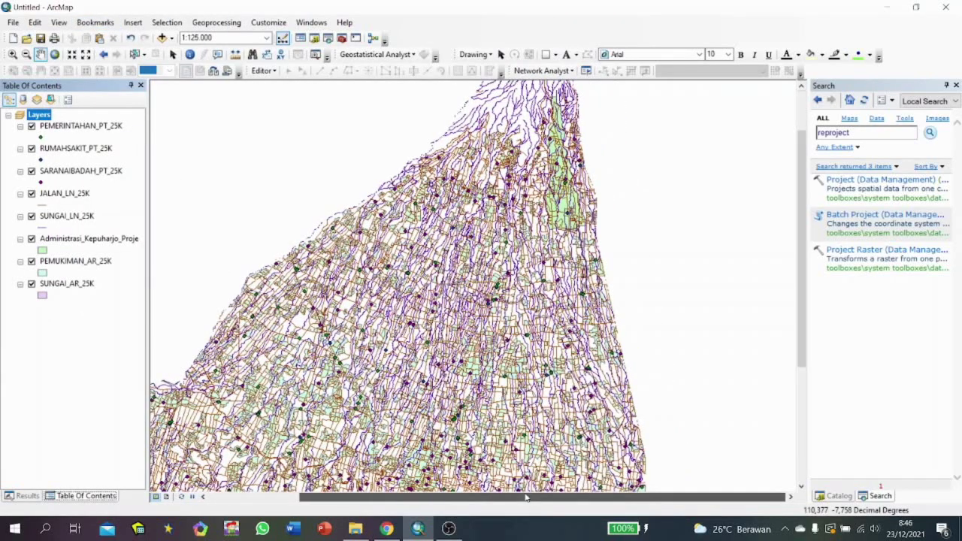
left_click_drag(805, 218, 806, 179)
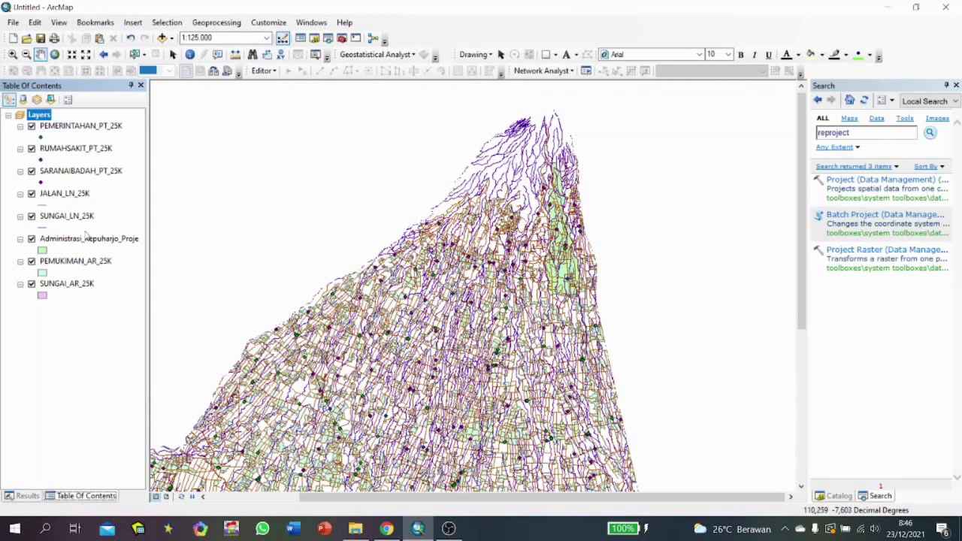
left_click(224, 24)
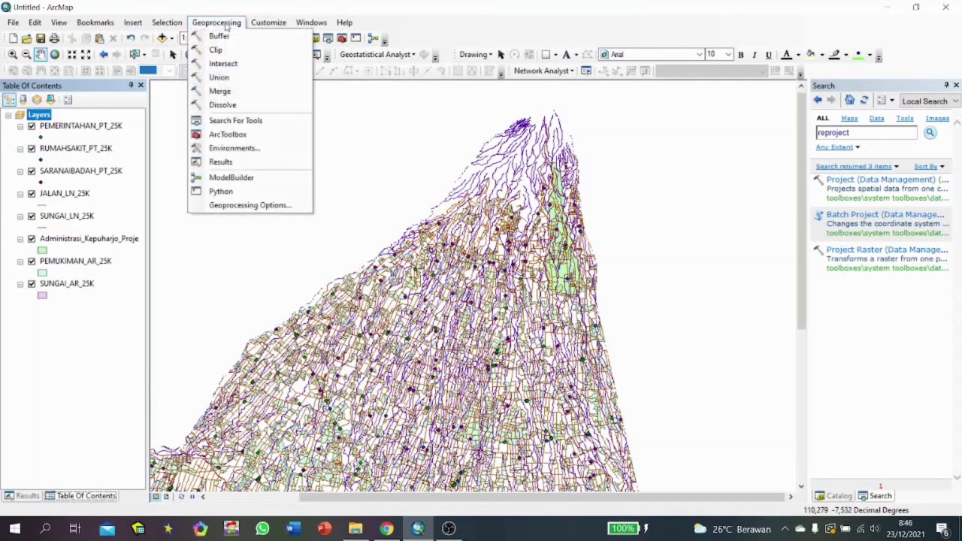
left_click(216, 50)
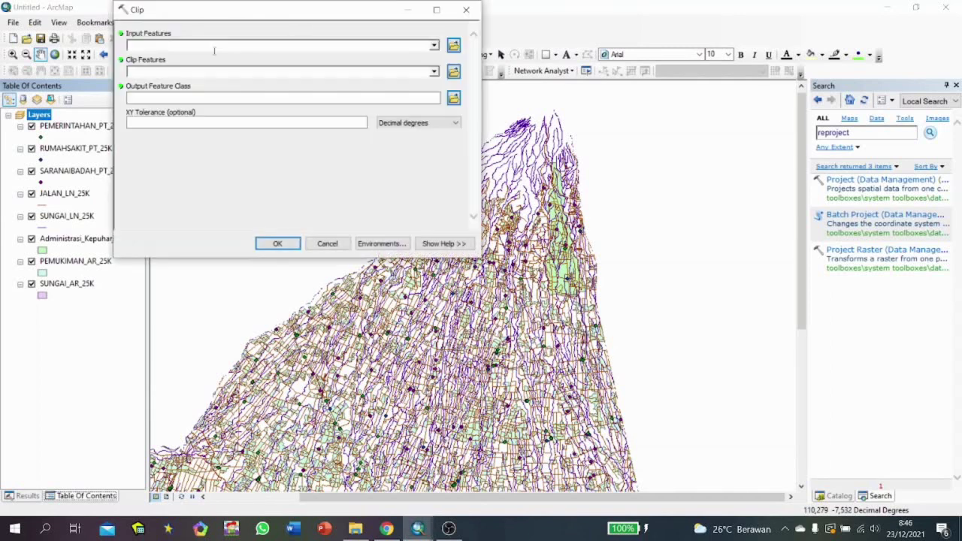
left_click(434, 46)
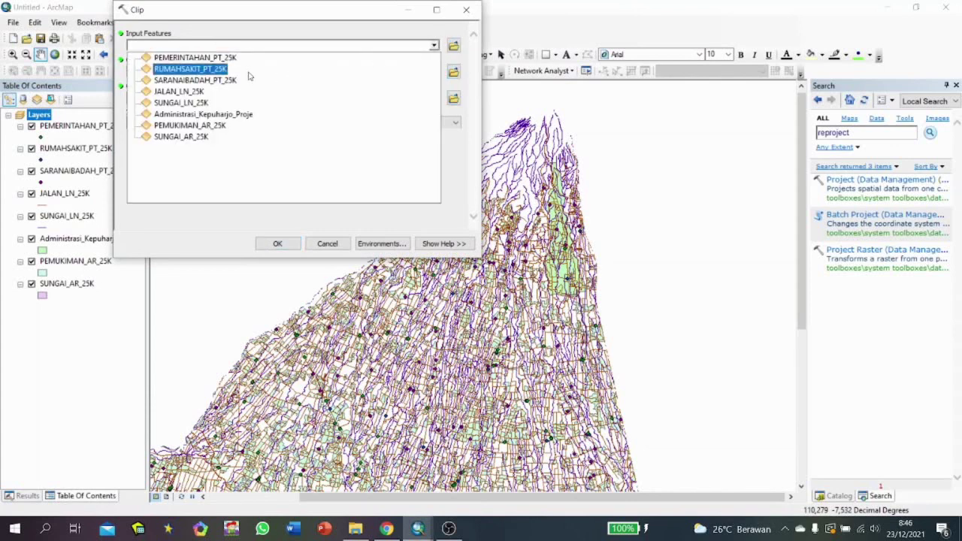
left_click(180, 91)
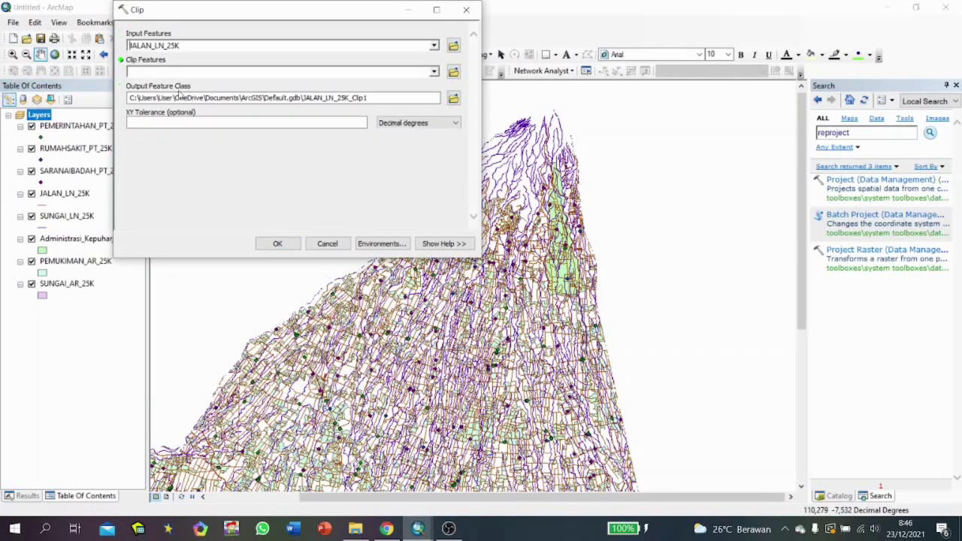
left_click(435, 69)
left_click(220, 143)
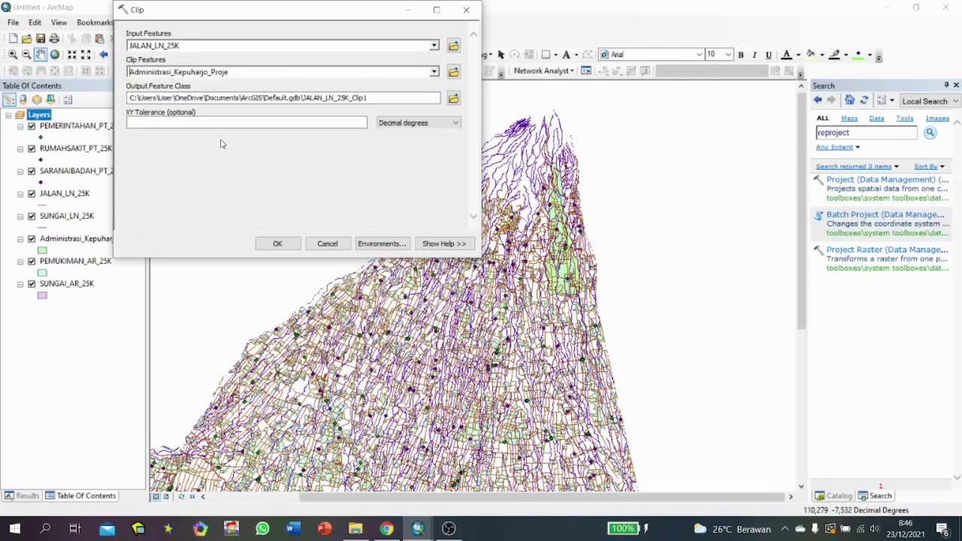
Clip the roads to the output Jalan in the Projek Akhir folder and hide the original JALAN_LN_25K layer.
left_click(454, 98)
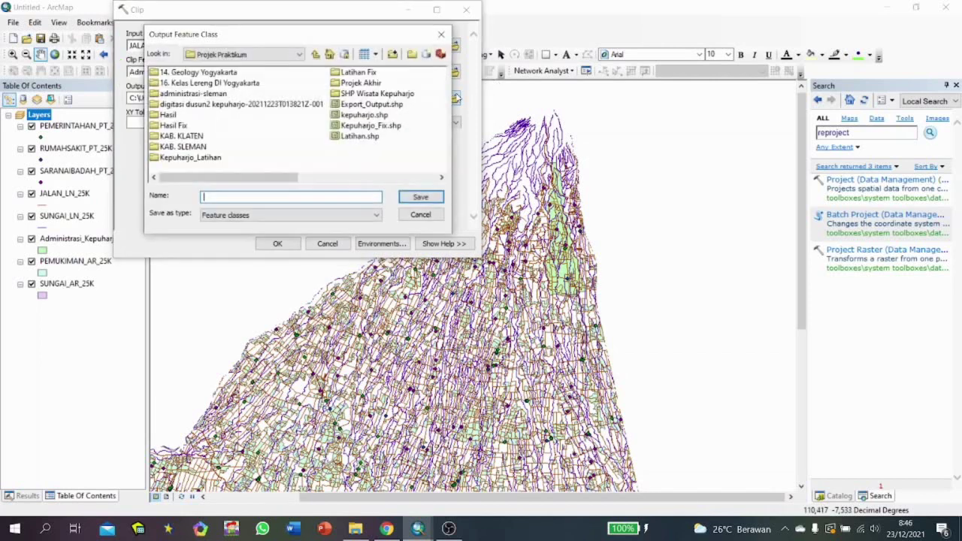
left_click(356, 83)
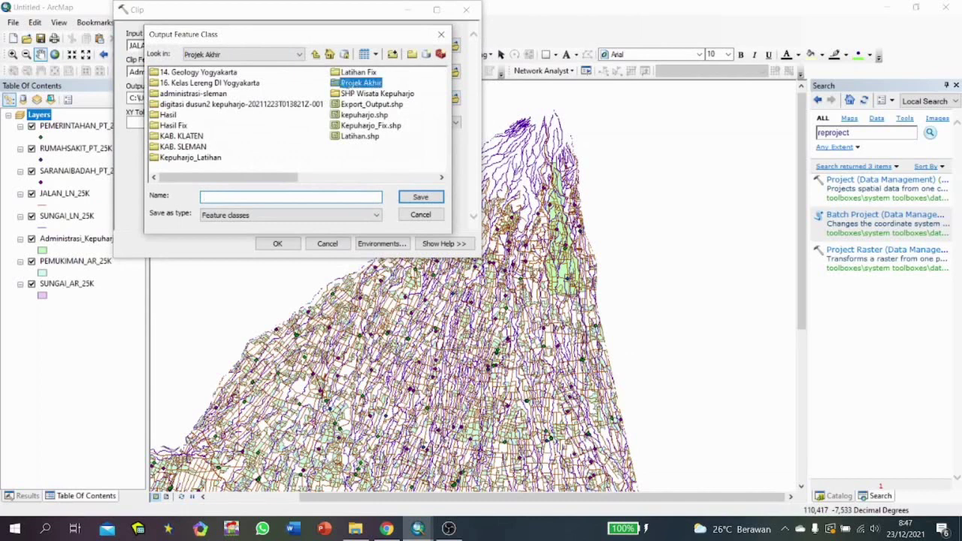
left_click(237, 195)
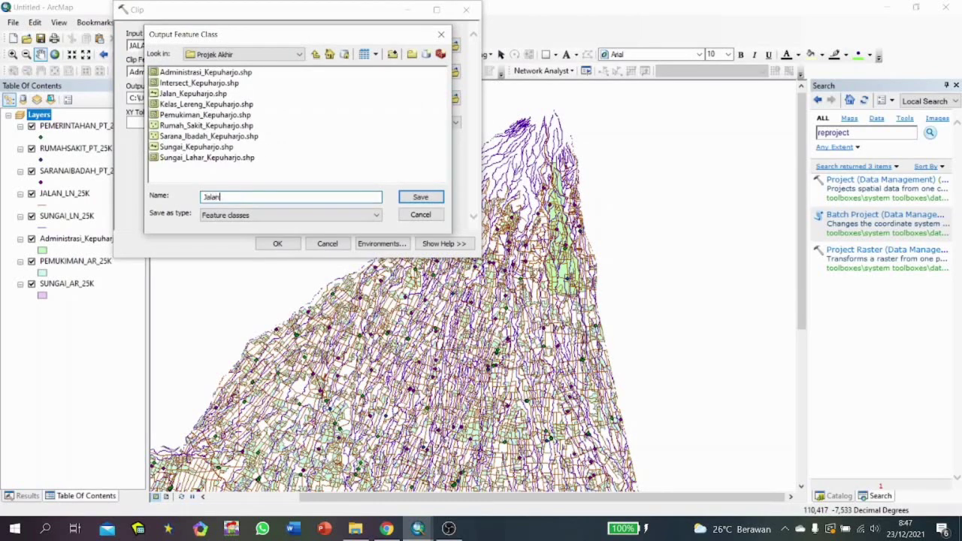
left_click(420, 197)
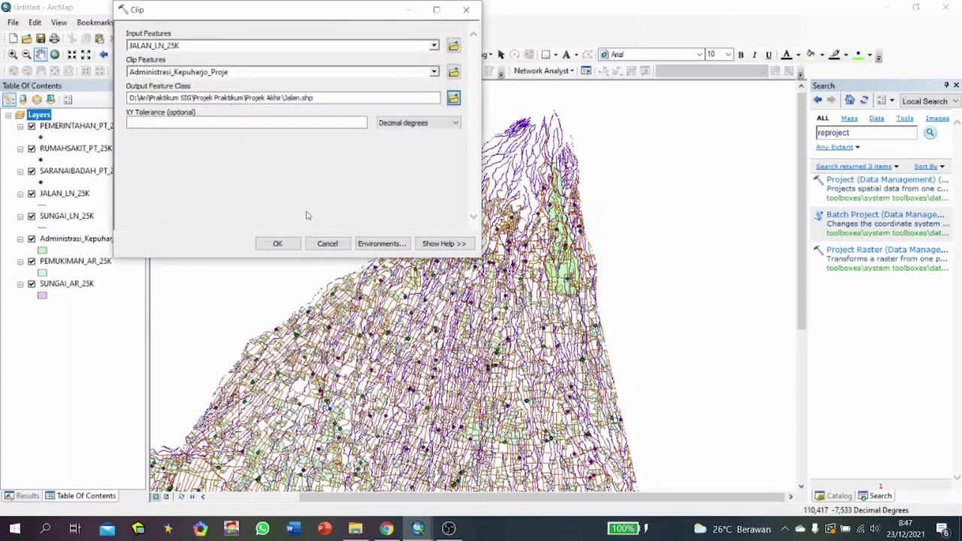
left_click(278, 243)
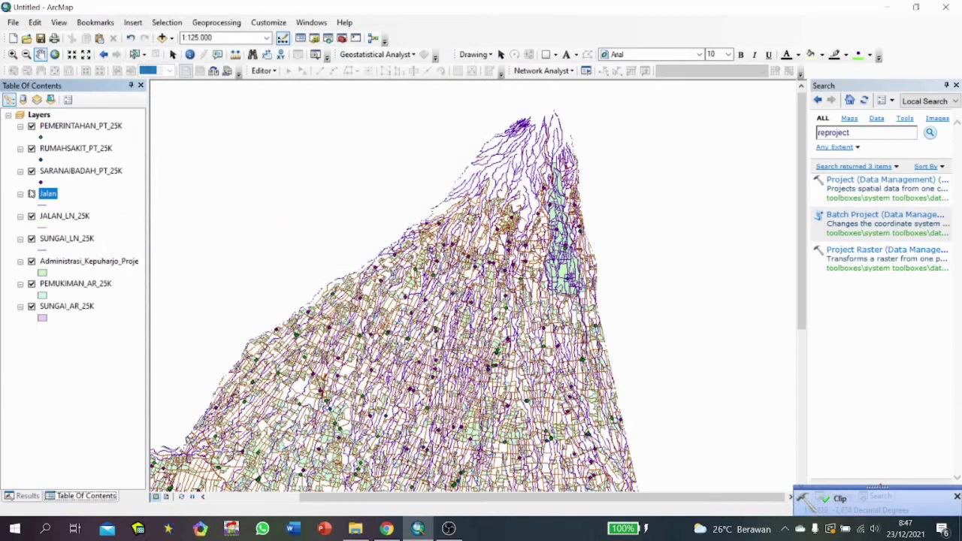
left_click(31, 216)
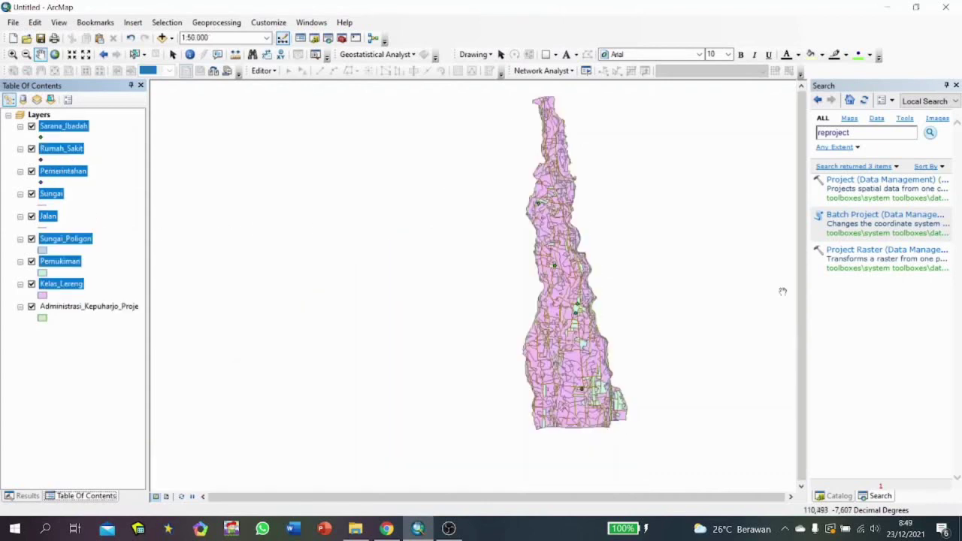
Deselect all the highlighted layers.
left_click(66, 384)
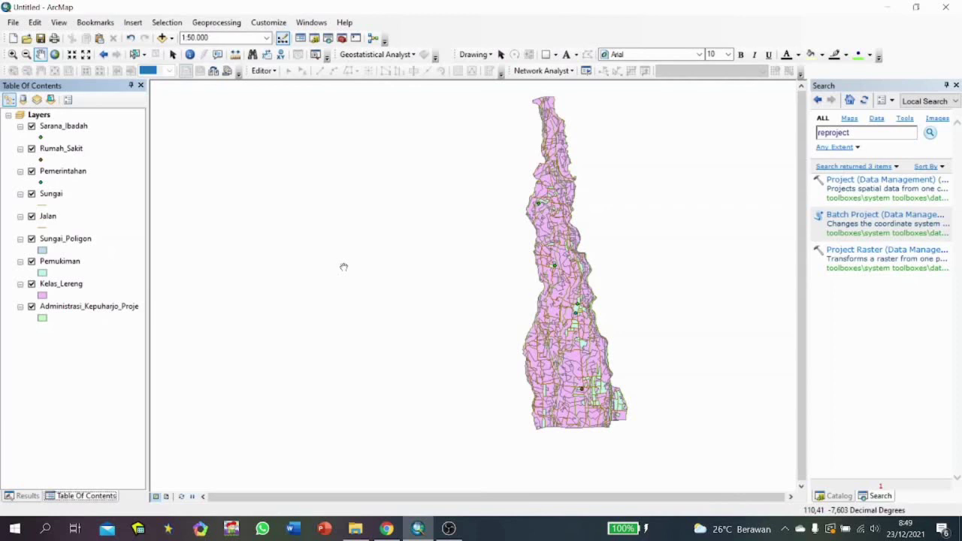
Switch the Kelas_Lereng layer's symbology to unique-value categories based on the OBJECTID field.
right_click(69, 284)
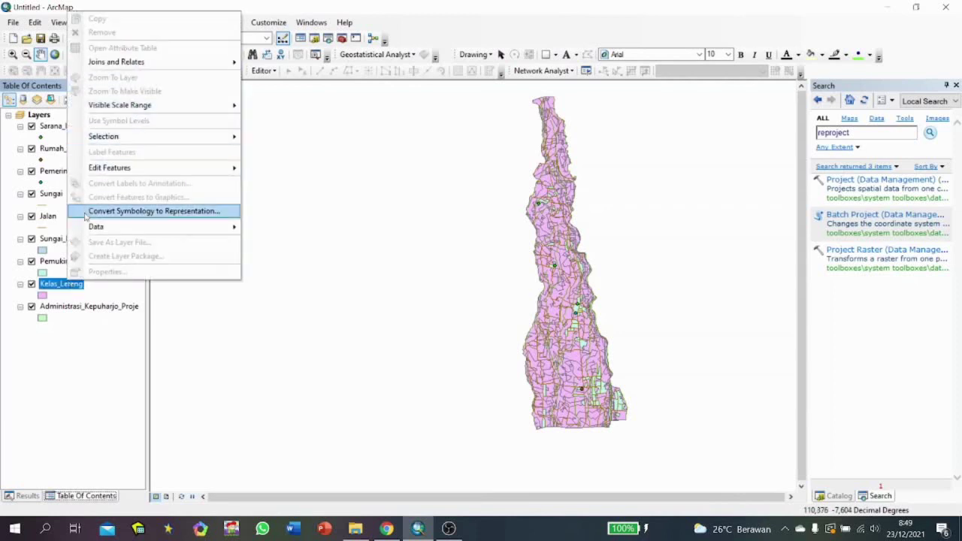
right_click(49, 289)
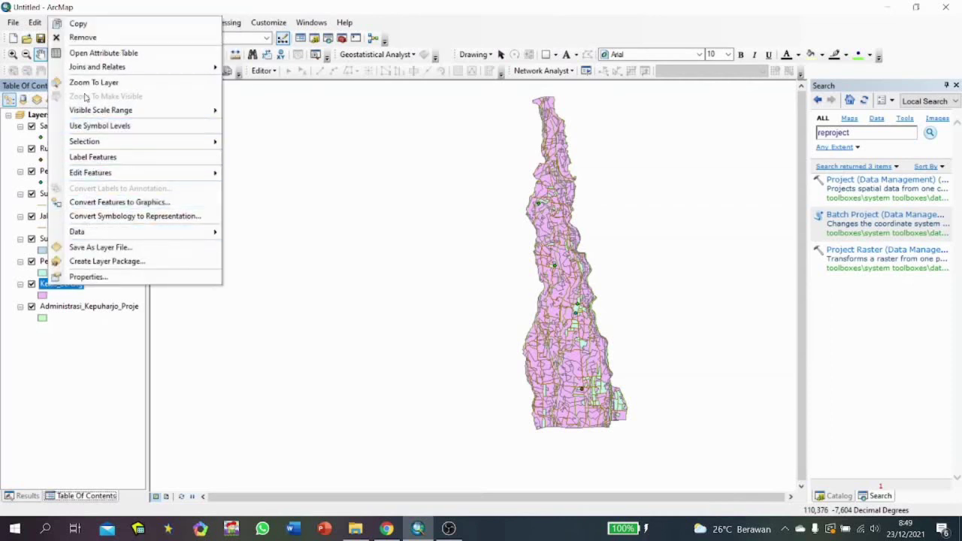
mouse_move(111, 138)
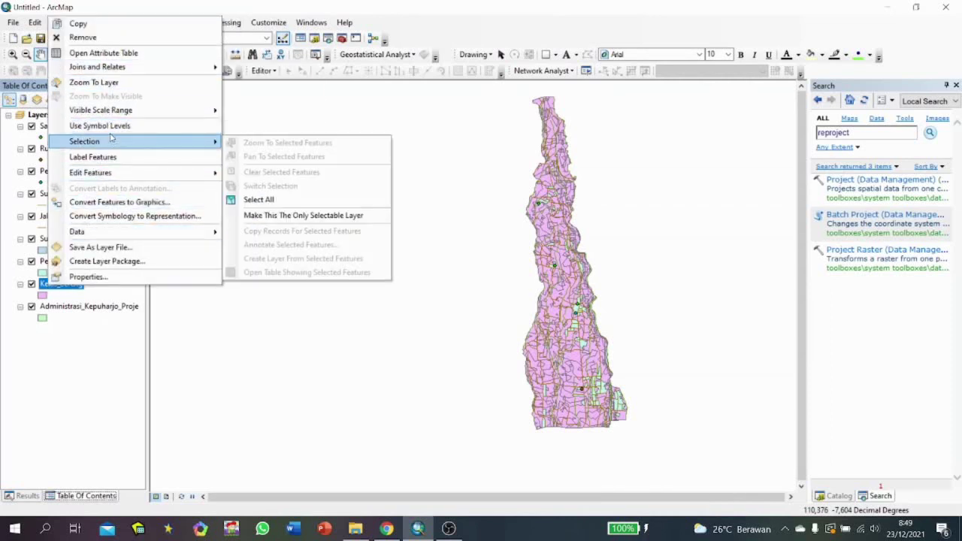
left_click(94, 82)
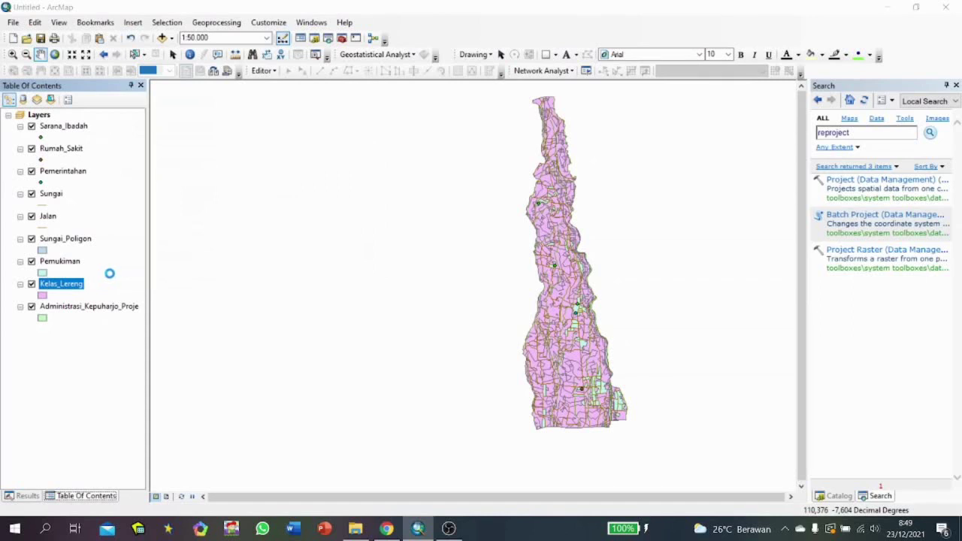
left_click(419, 112)
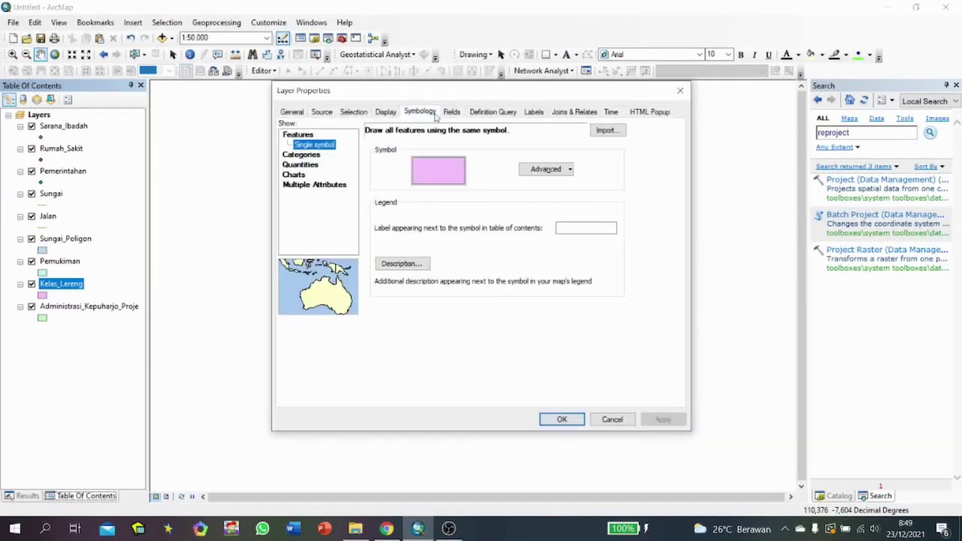
left_click(304, 154)
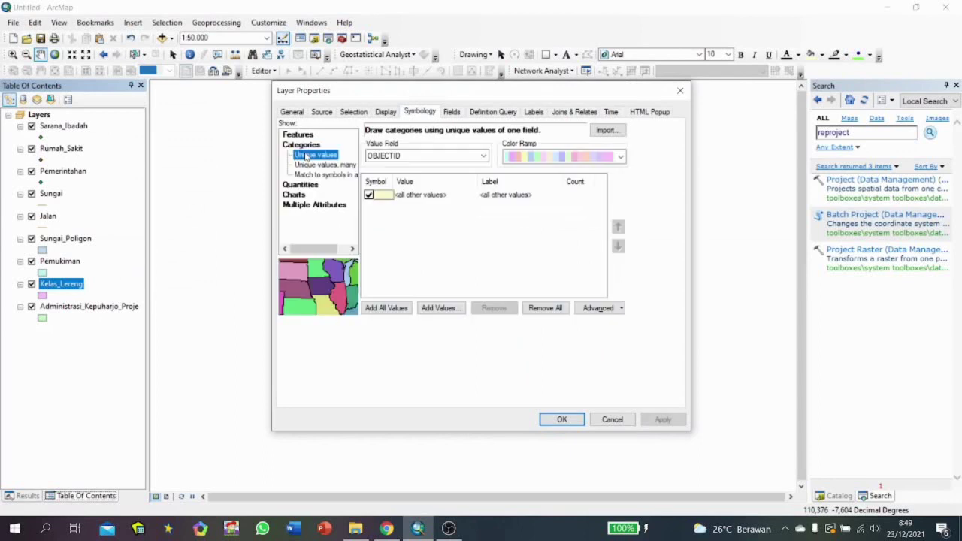
Exclude all other values from the Kelas_Lereng symbology, add only OBJECTID value 1, and apply the change.
left_click(368, 194)
left_click(438, 307)
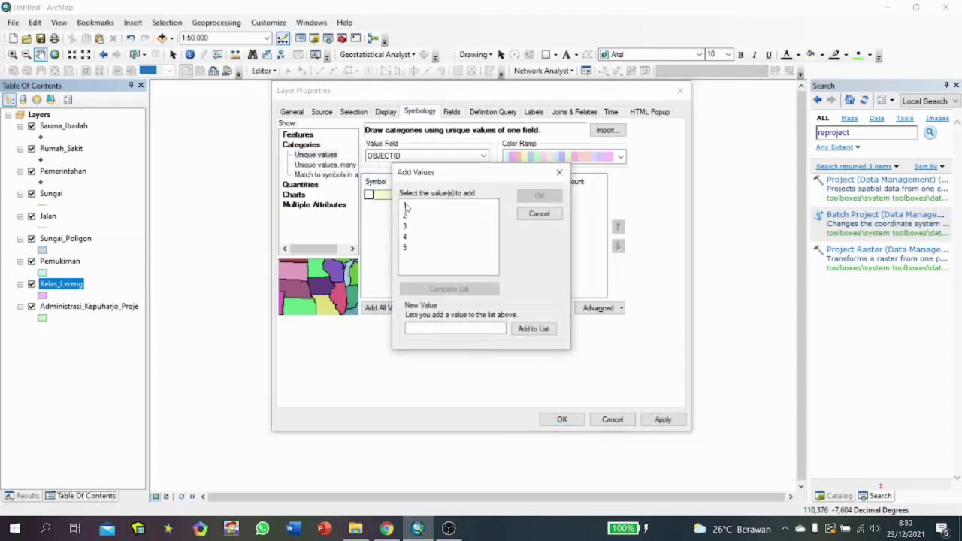
left_click(406, 207)
left_click(545, 197)
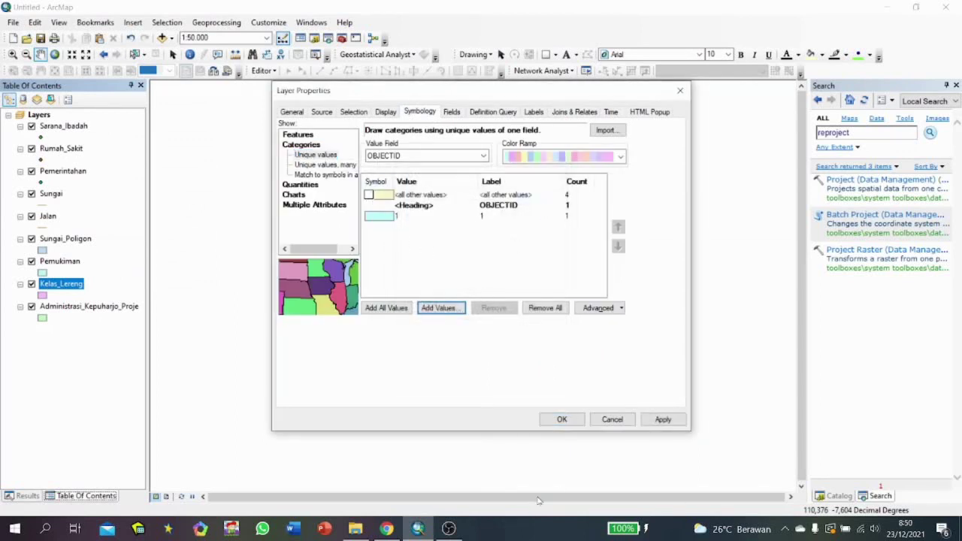
left_click(662, 420)
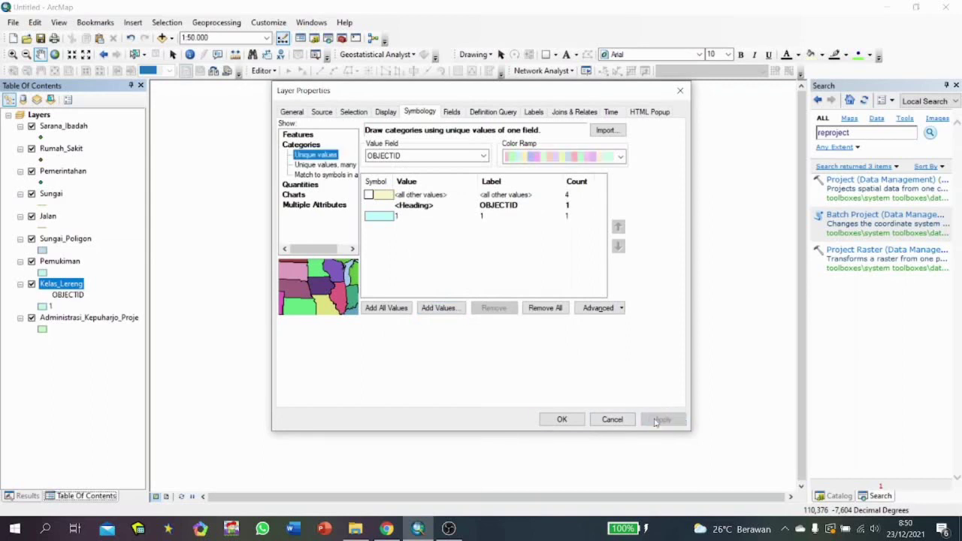
left_click(562, 419)
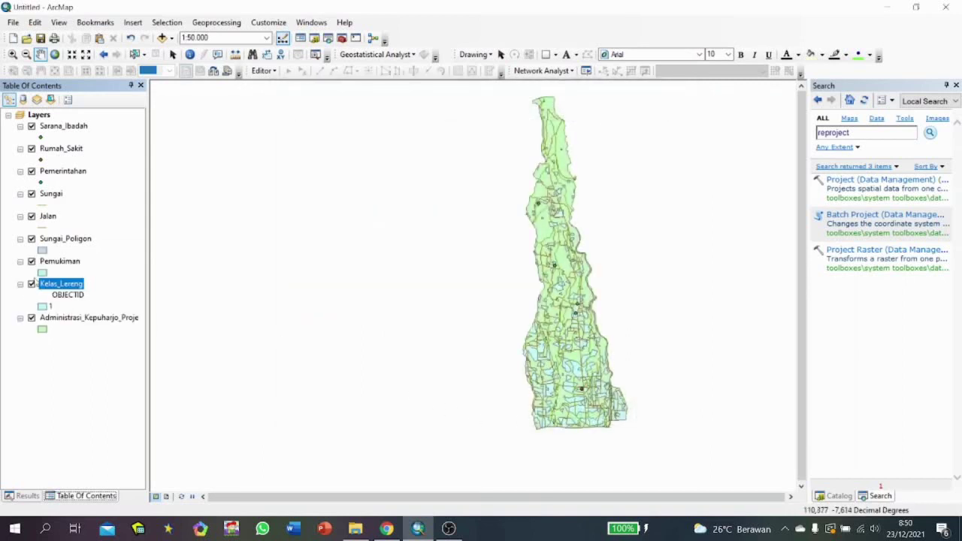
Hide the Sungai_Poligon, Jalan, Sungai, Pemerintahan, Rumah_Sakit and Sarana_Ibadah layers.
left_click(32, 239)
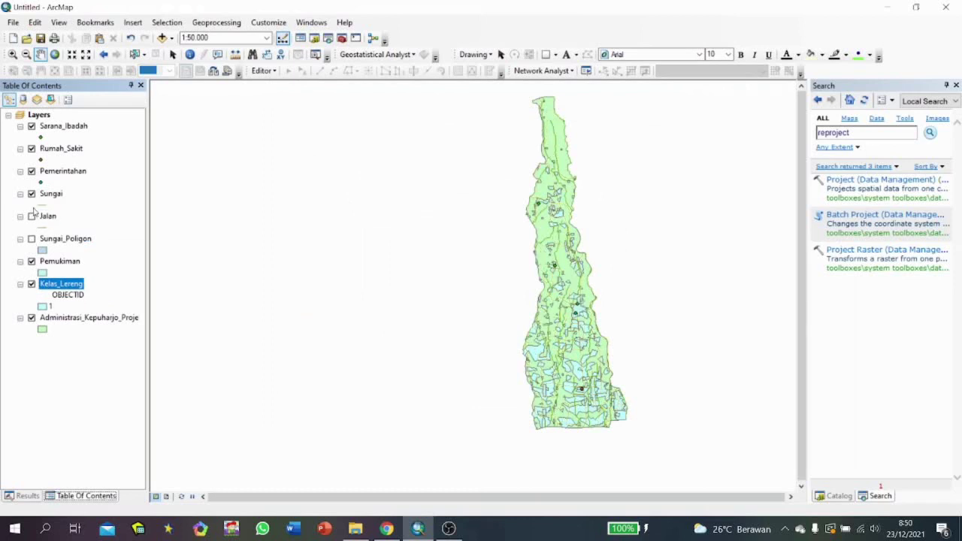
left_click(32, 216)
left_click(32, 193)
left_click(32, 171)
left_click(32, 148)
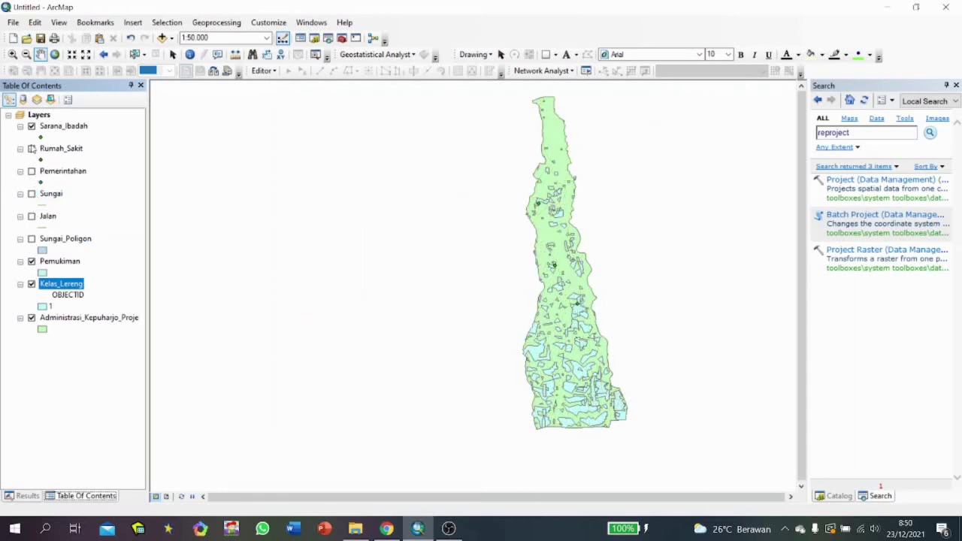
left_click(31, 125)
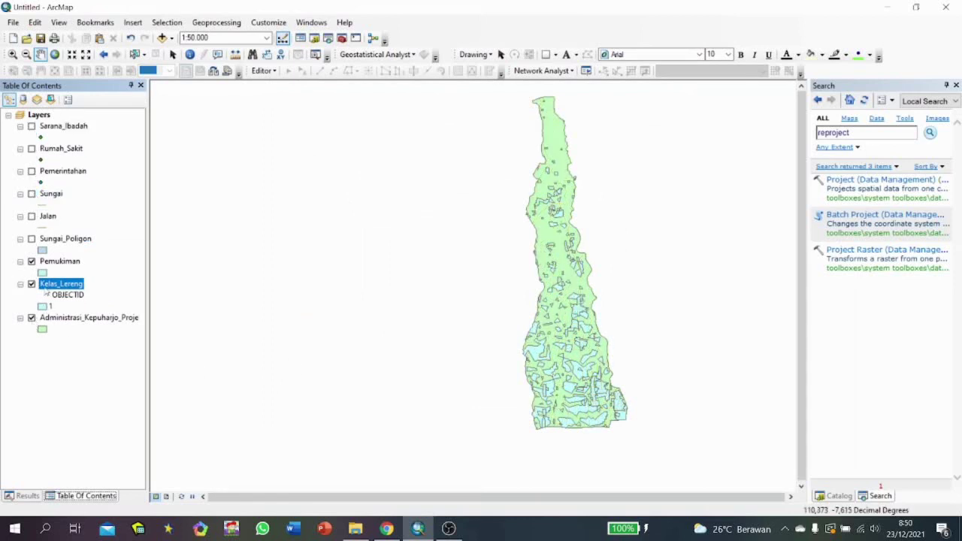
Change the Pemukiman layer's fill symbol to Biohazard Overlay.
left_click(42, 271)
scroll(448, 337, "down", 5)
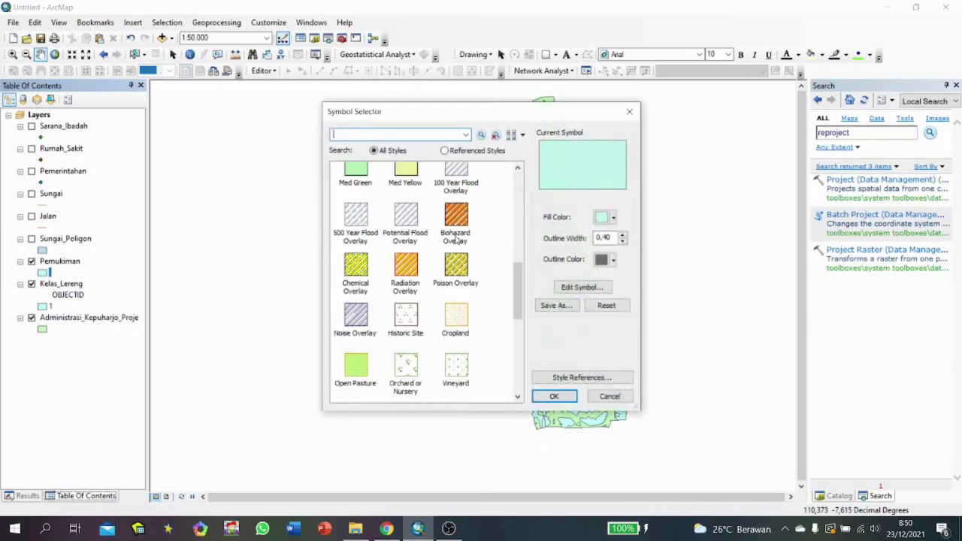
left_click(455, 225)
left_click(562, 397)
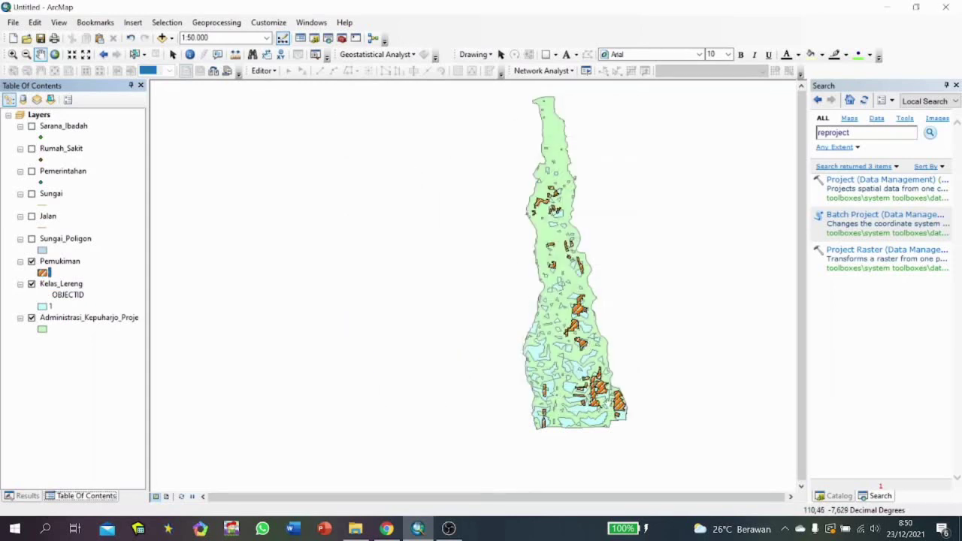
Give class 1 of the Kelas_Lereng layer the plain Green fill symbol with no outline.
left_click(42, 306)
left_click(356, 189)
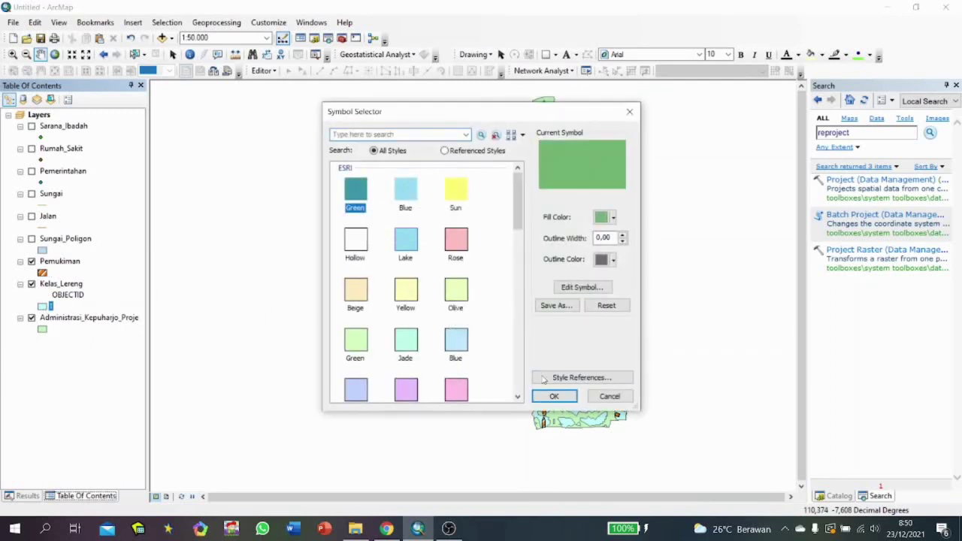
left_click(554, 397)
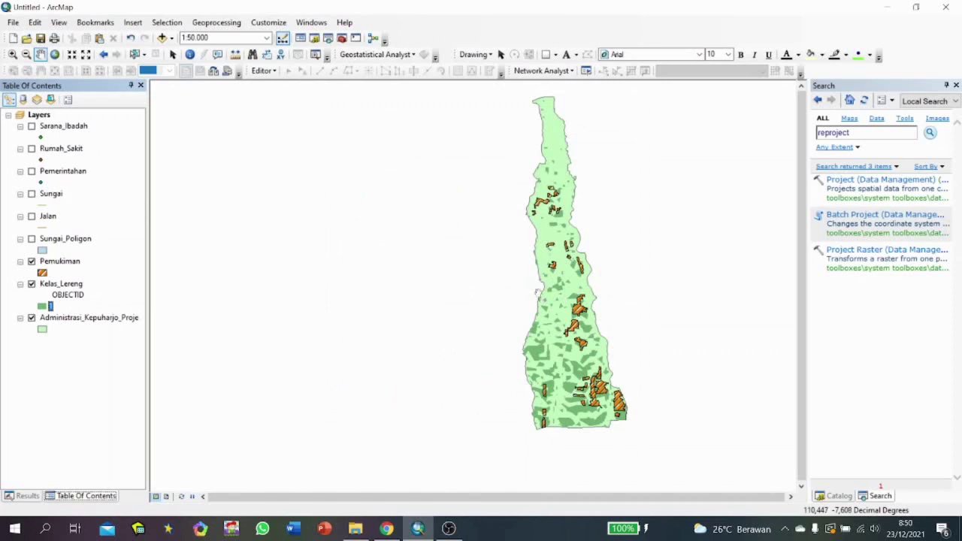
Move the Kelas_Lereng layer above Pemukiman in the drawing order.
scroll(571, 252, "up", 2)
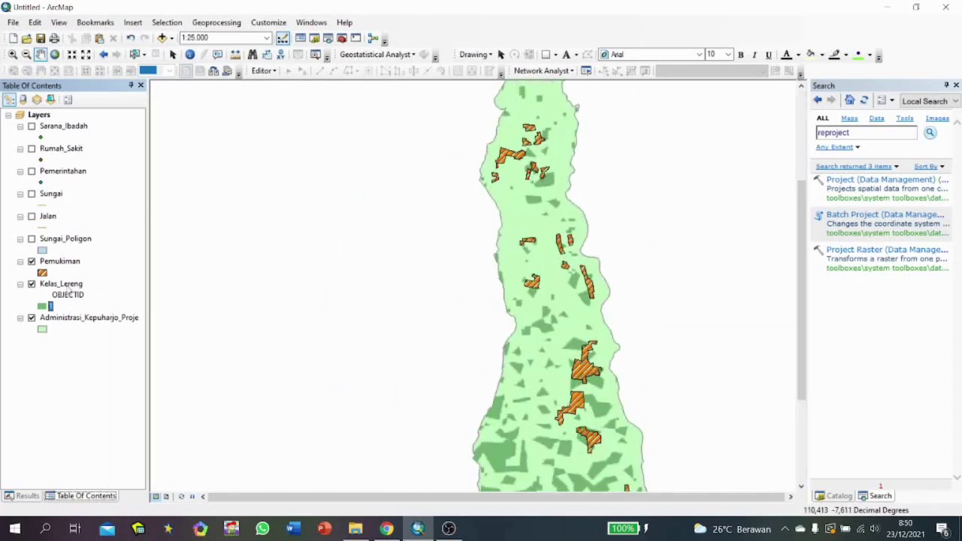
left_click_drag(62, 284, 60, 258)
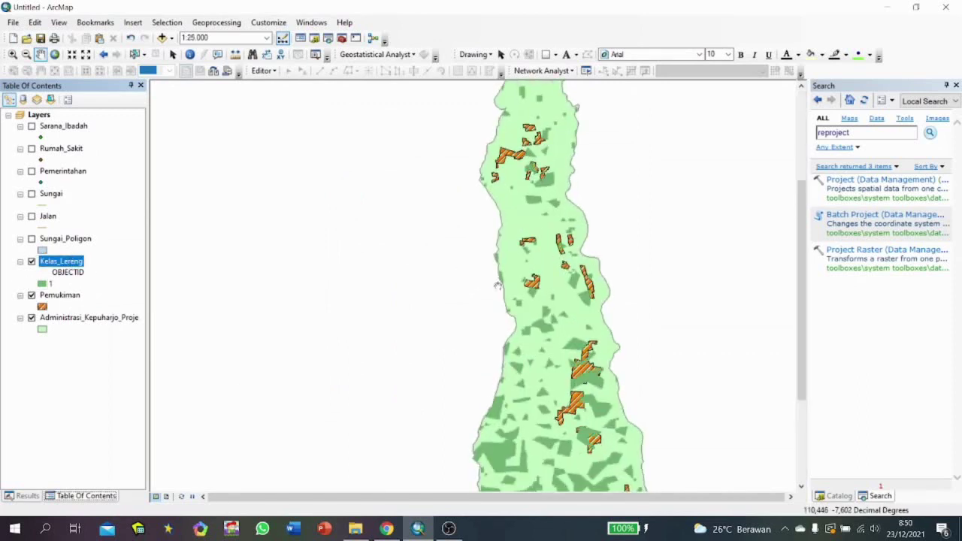
left_click_drag(803, 312, 807, 291)
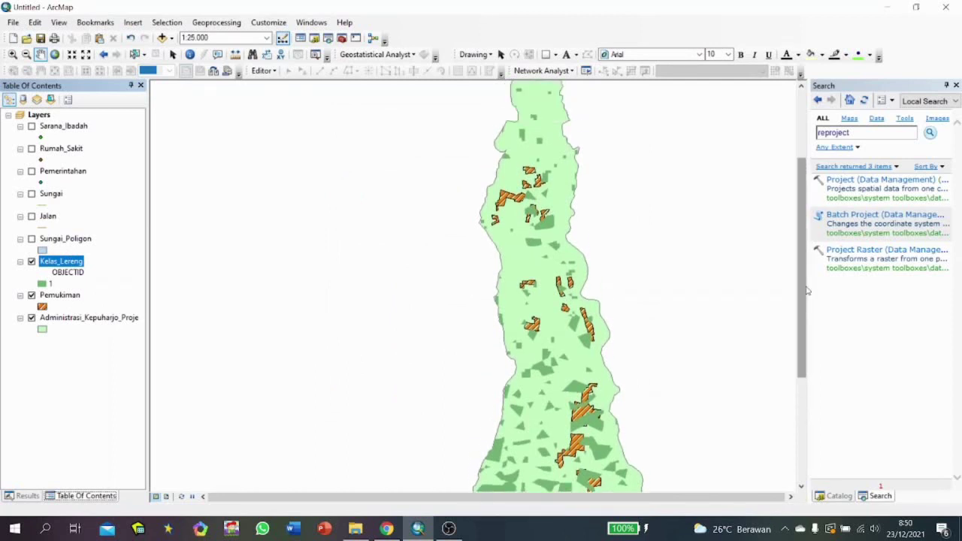
left_click(215, 22)
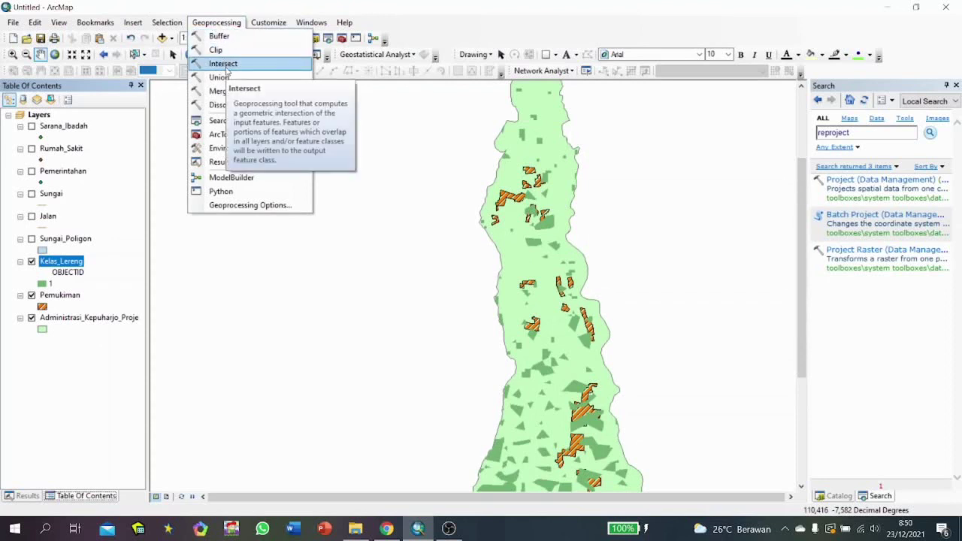
left_click(227, 66)
left_click(436, 46)
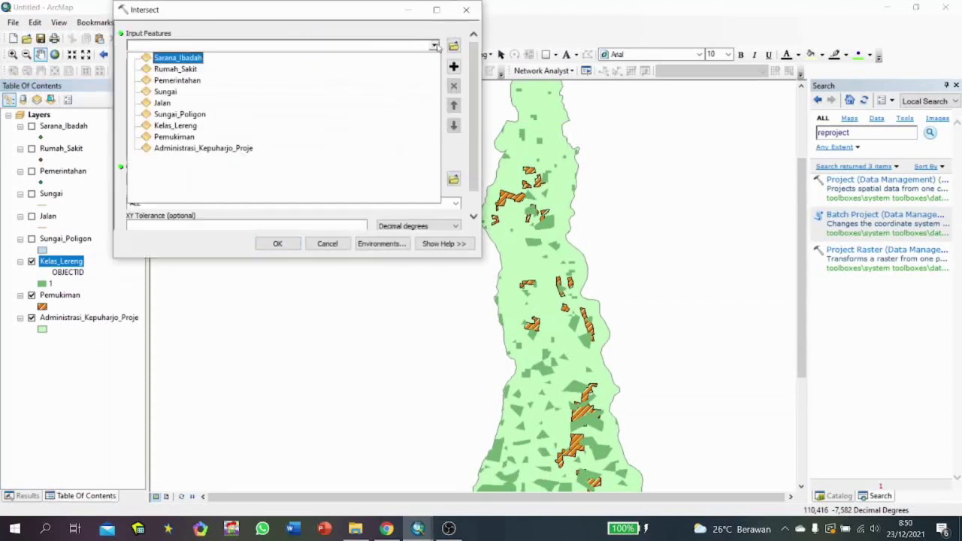
left_click(179, 127)
left_click(435, 45)
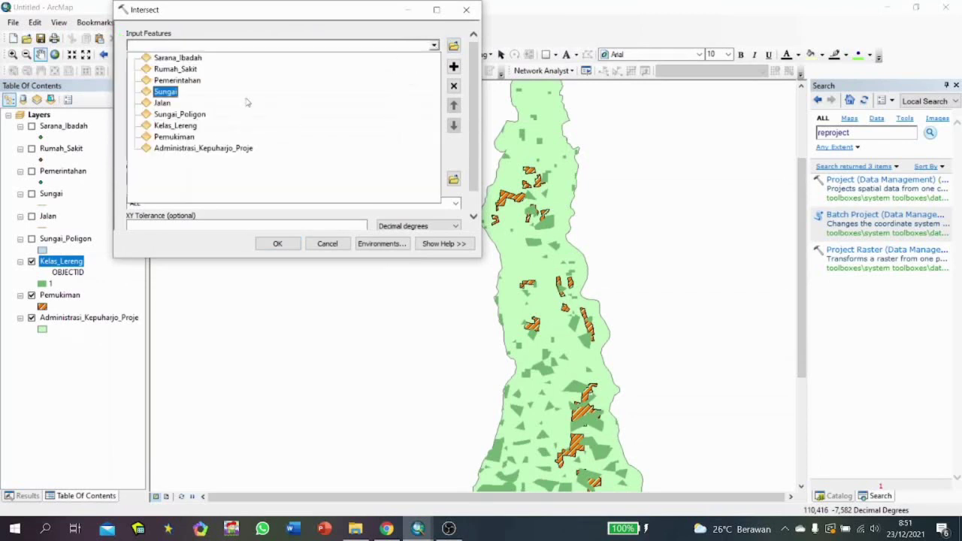
left_click(174, 137)
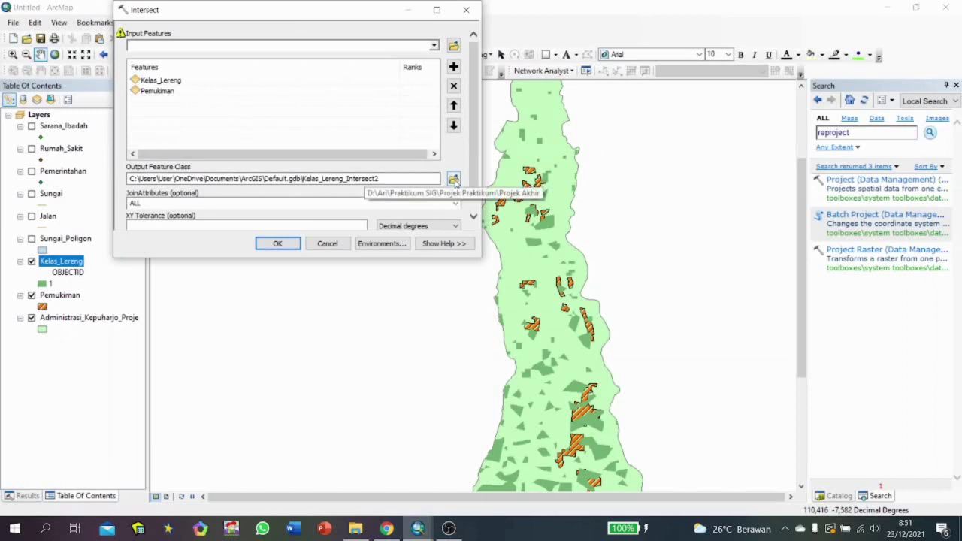
left_click(453, 180)
left_click(254, 54)
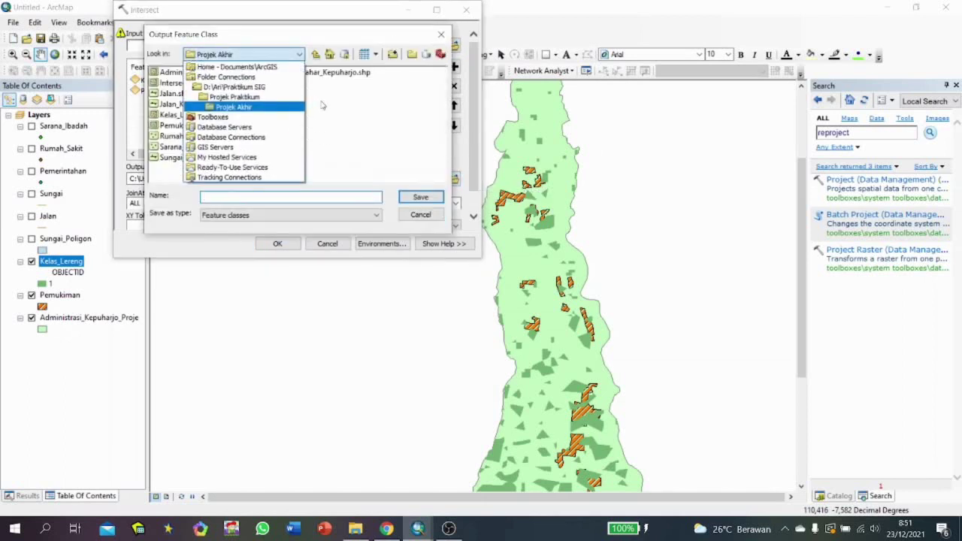
left_click(226, 93)
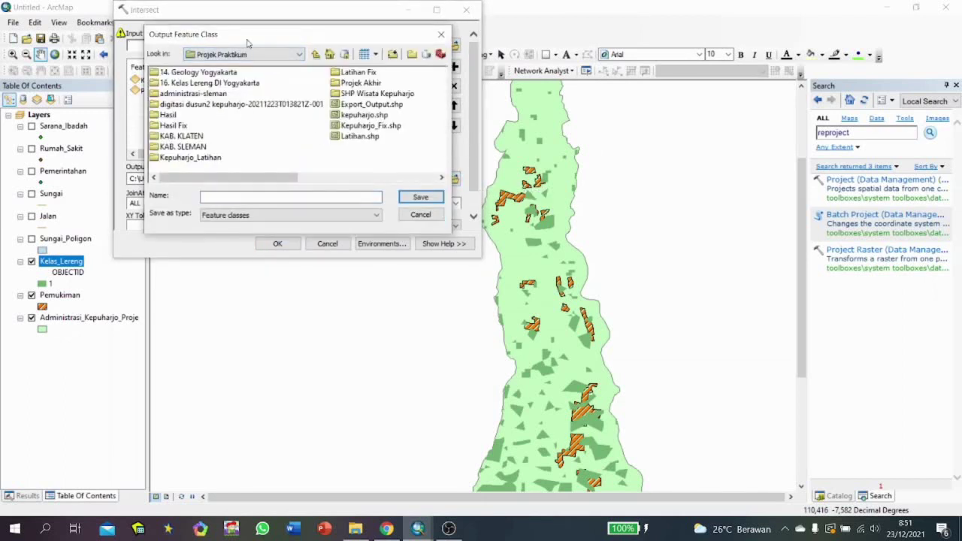
left_click(443, 35)
left_click(469, 10)
left_click(217, 22)
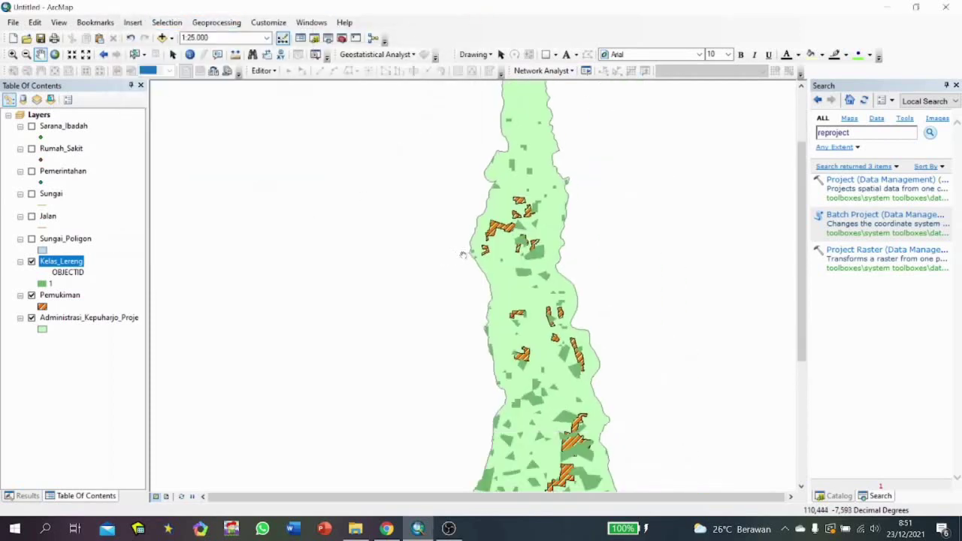
Add the existing Intersect_Kepuharjo.shp from the Latihan Fix folder to the map.
left_click(162, 37)
left_click(474, 305)
left_click(474, 304)
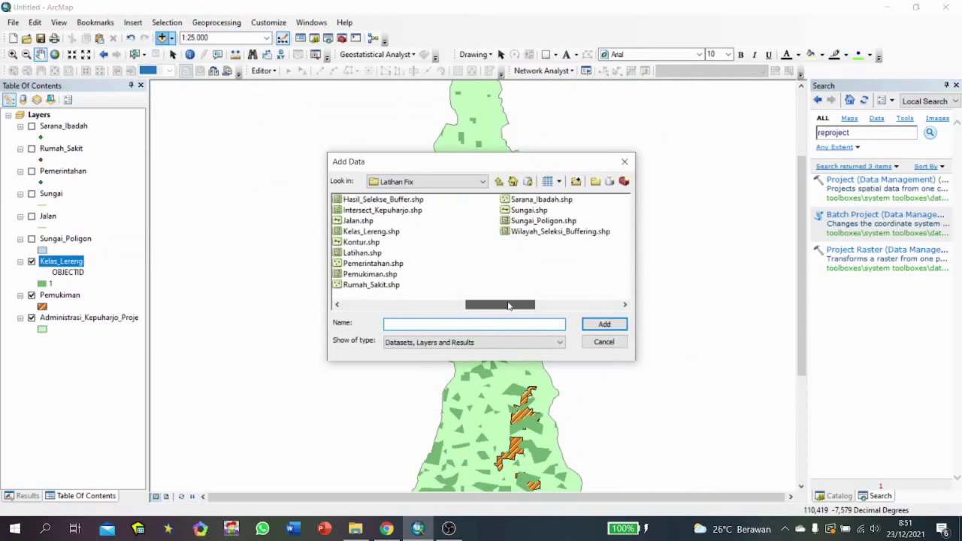
left_click(396, 213)
left_click(604, 324)
Set the Intersect_Kepuharjo layer's fill symbol to Rose.
left_click(455, 239)
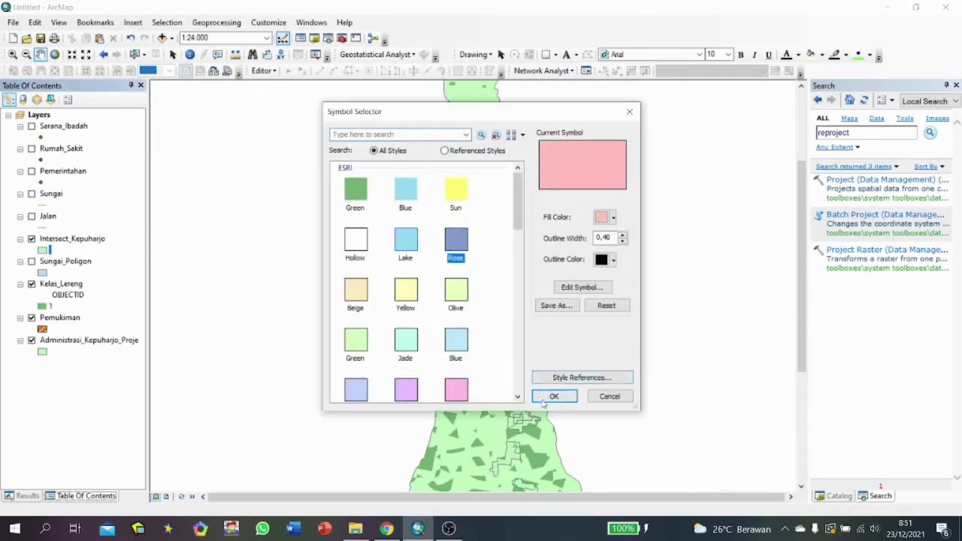
left_click(551, 391)
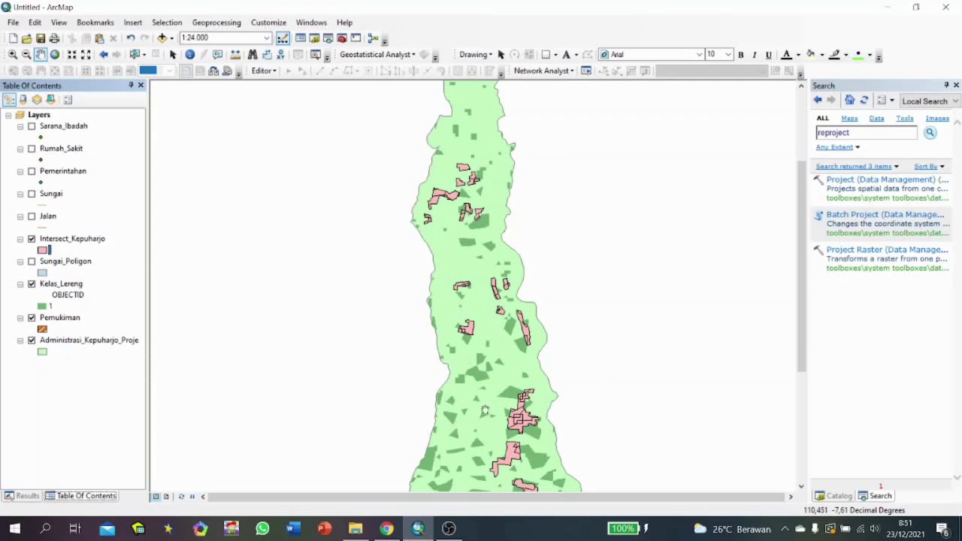
scroll(484, 412, "down", 3)
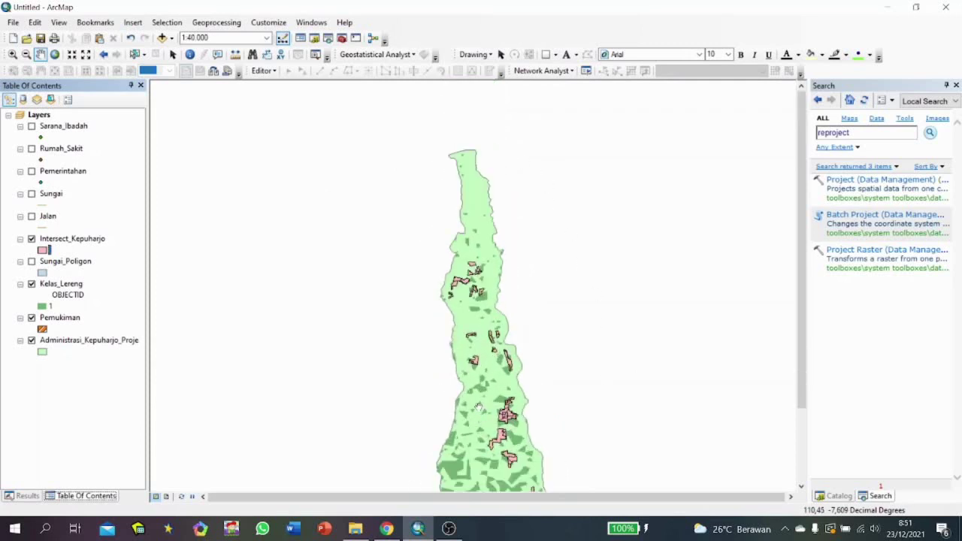
scroll(466, 379, "up", 2)
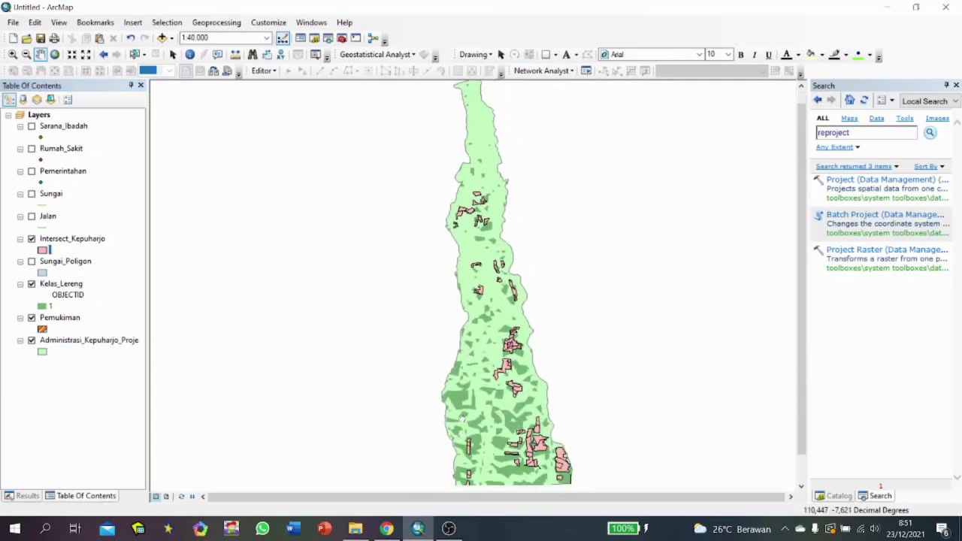
scroll(466, 276, "up", 5)
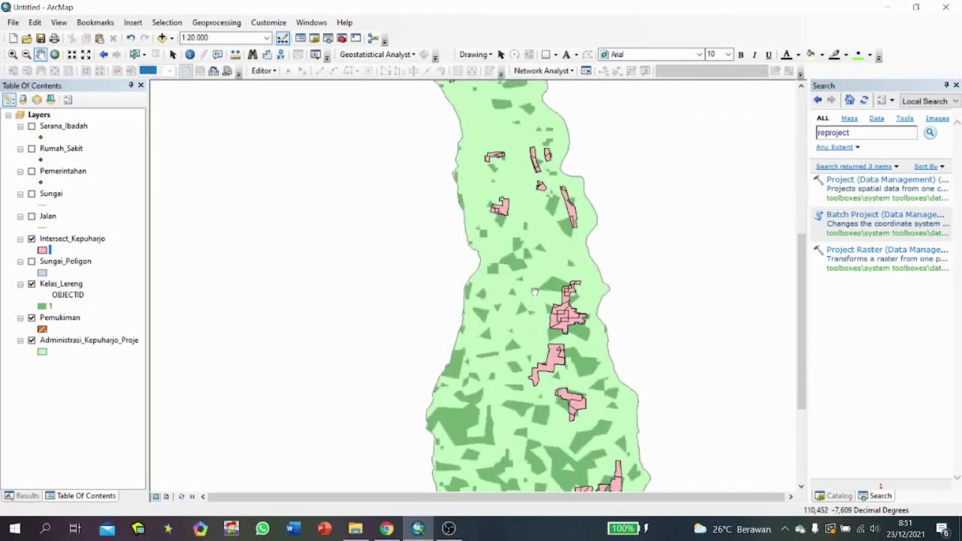
left_click_drag(556, 222, 529, 313)
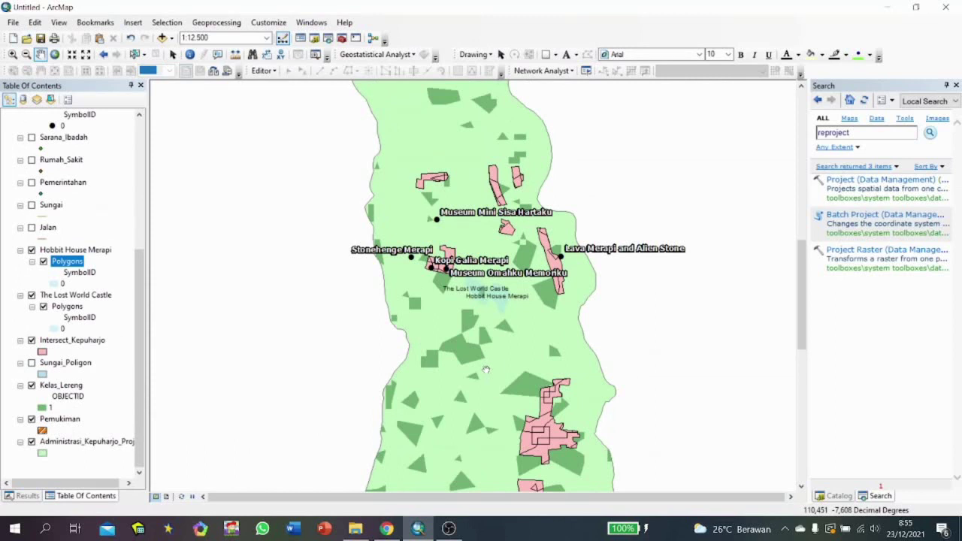
left_click_drag(458, 172, 472, 192)
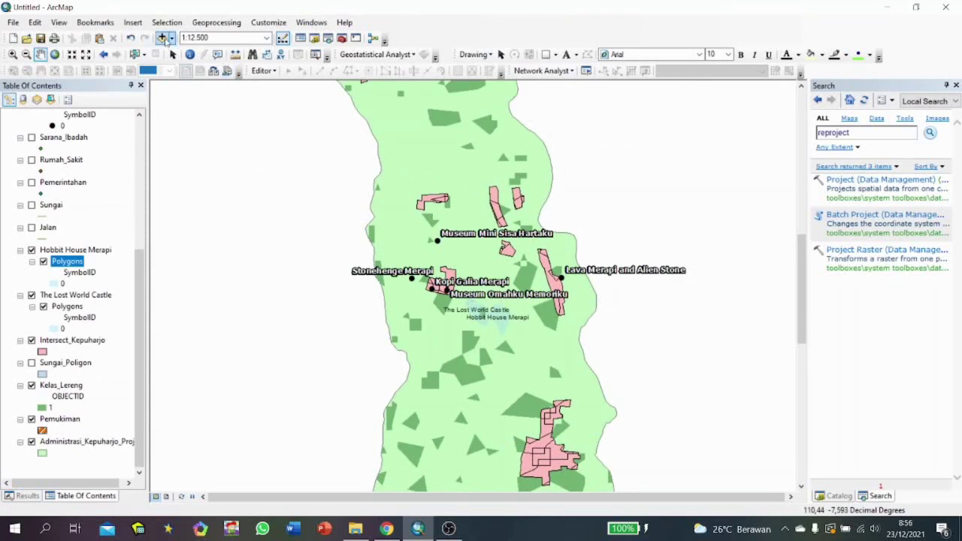
Display the Sungai and Jalan layers and give the Sungai lines a blue line symbol.
mouse_move(136, 263)
left_mouse_down()
mouse_move(143, 135)
mouse_move(155, 178)
mouse_move(141, 260)
left_mouse_up()
left_click(32, 250)
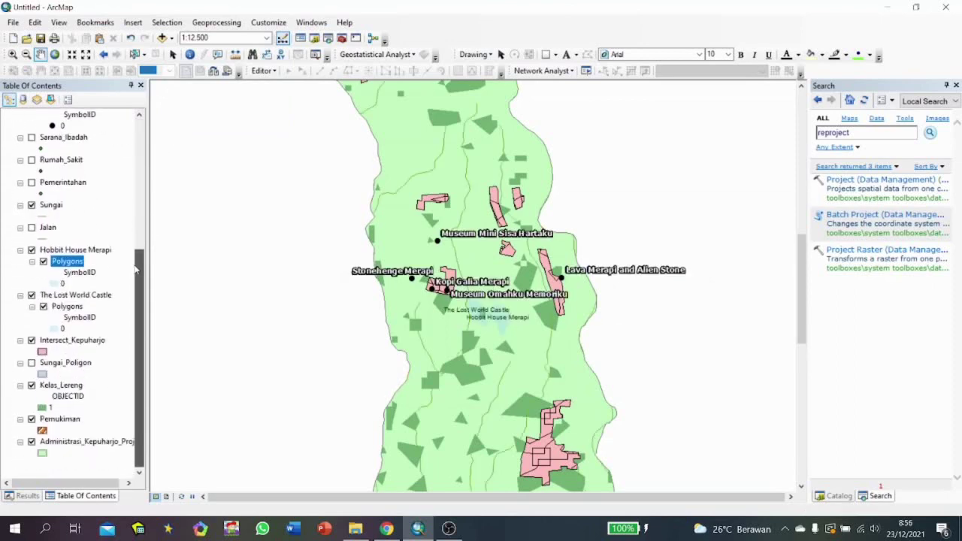
left_click(31, 228)
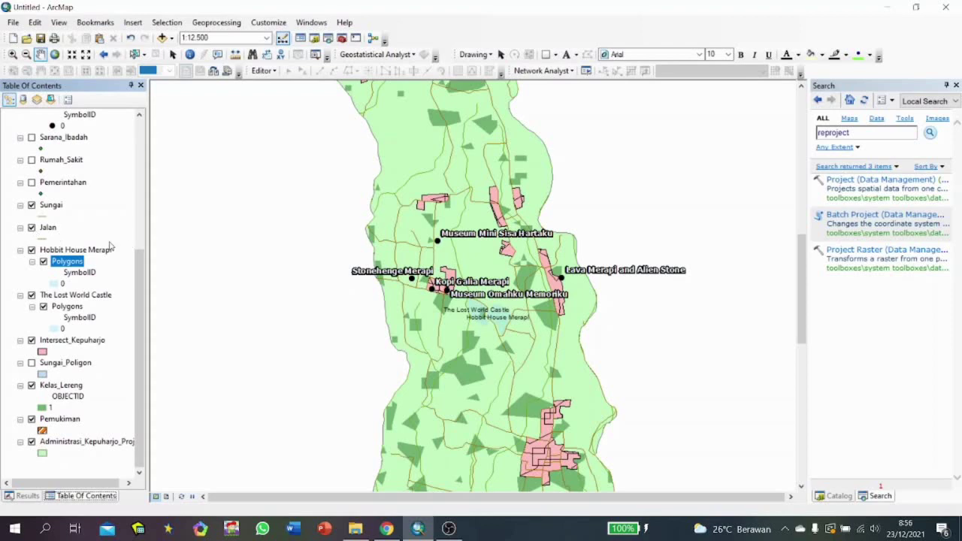
double_click(45, 217)
double_click(356, 354)
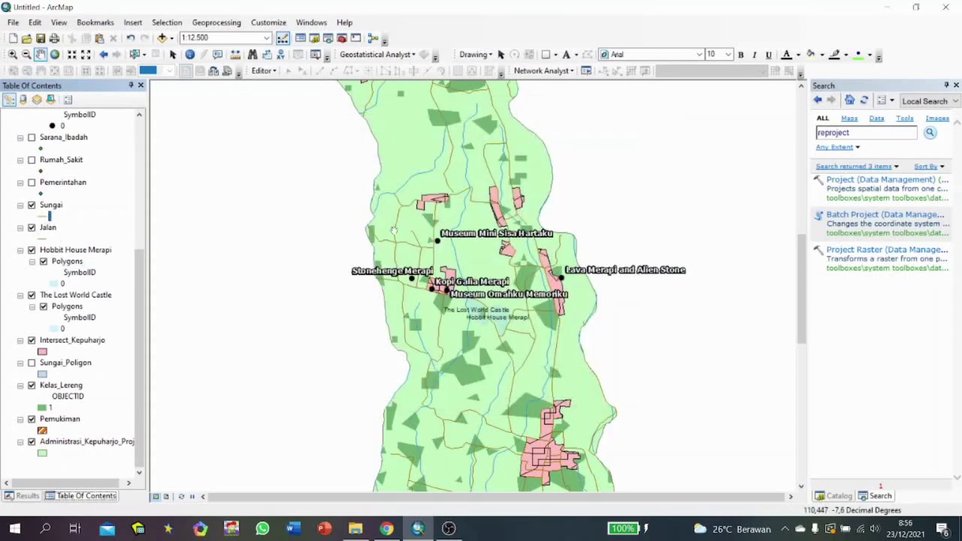
Set up a Buffer of the Sungai layer with the output saved as Buffer_Sungai_15 in the Projek Akhir folder.
scroll(498, 305, "up", 1)
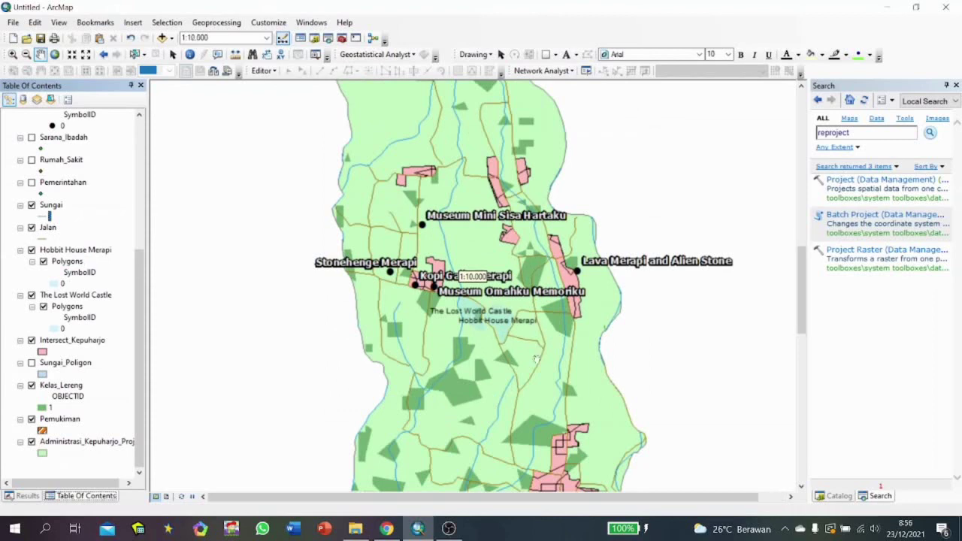
left_click_drag(368, 159, 382, 231)
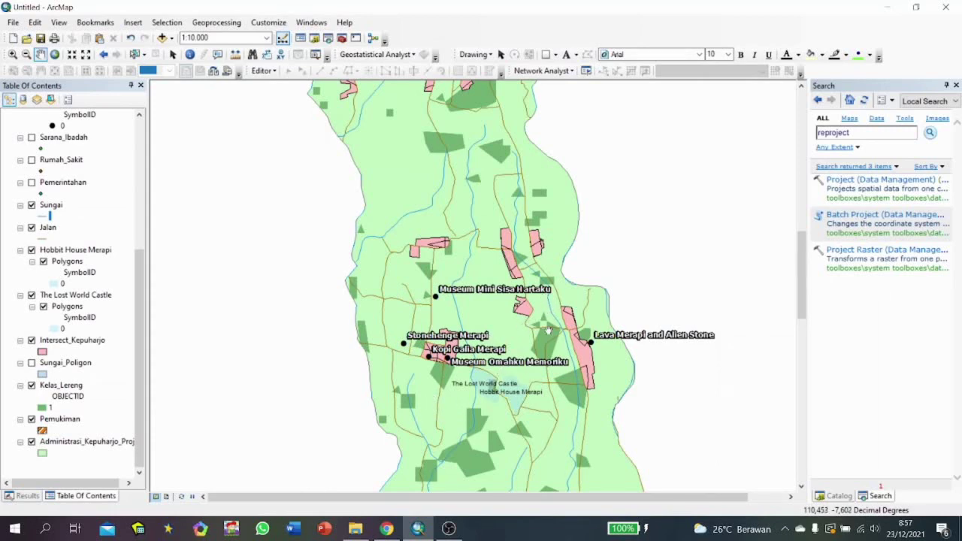
left_click(219, 23)
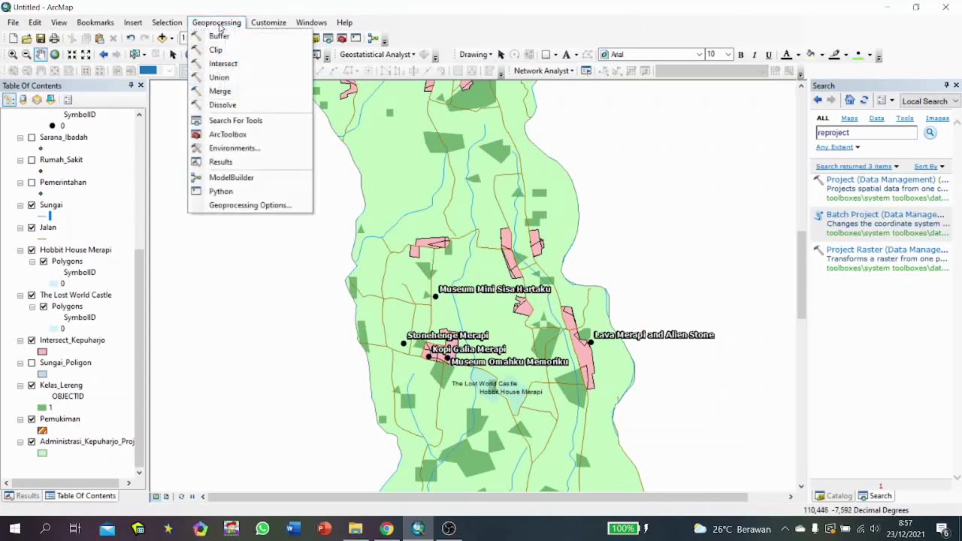
left_click(218, 36)
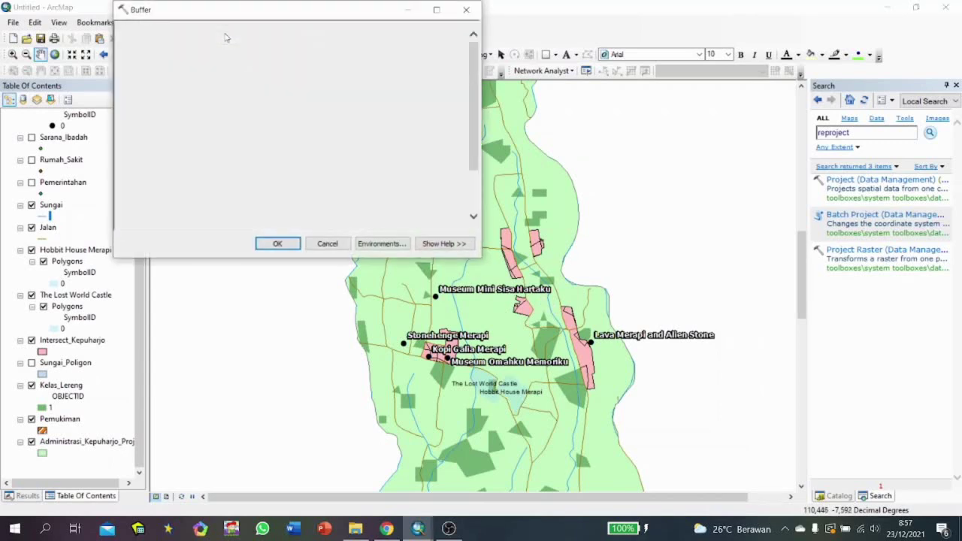
left_click(435, 46)
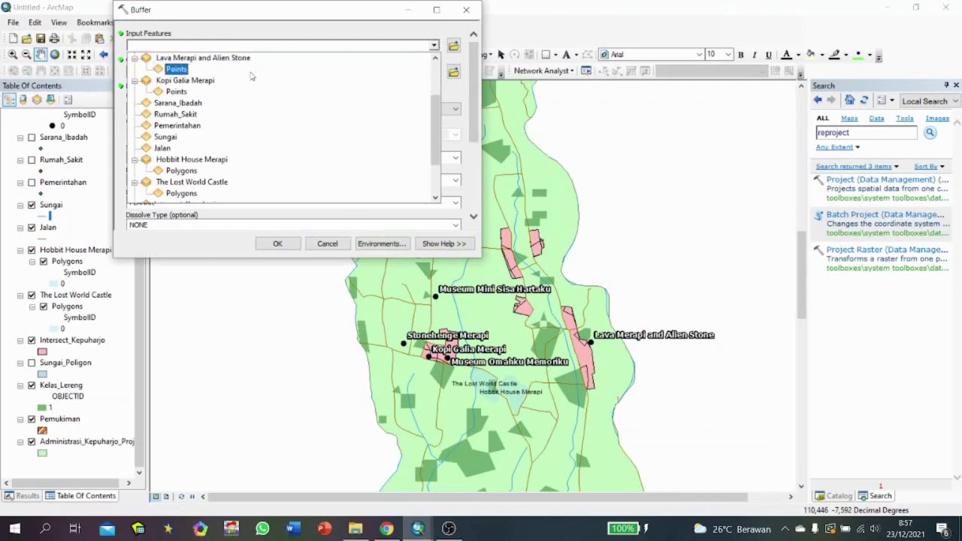
left_click(166, 137)
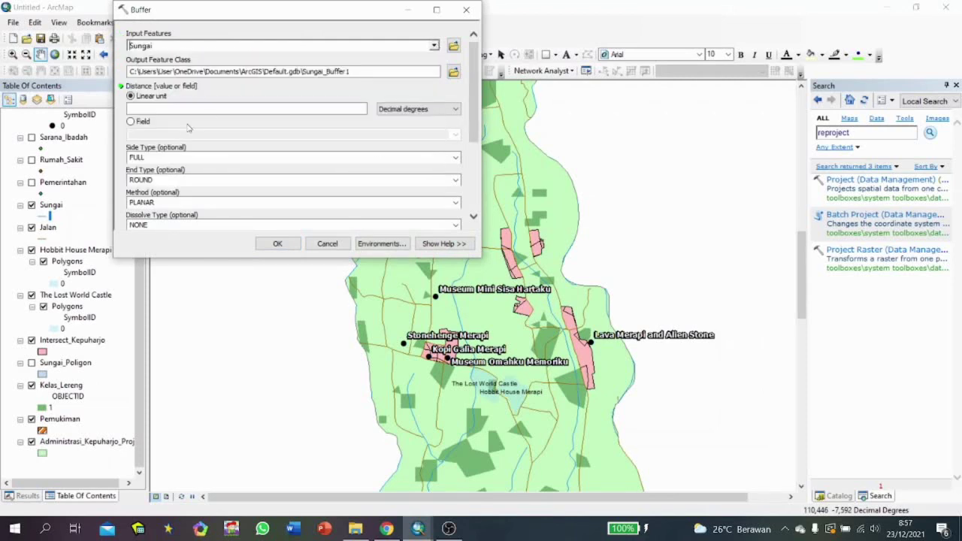
left_click(453, 71)
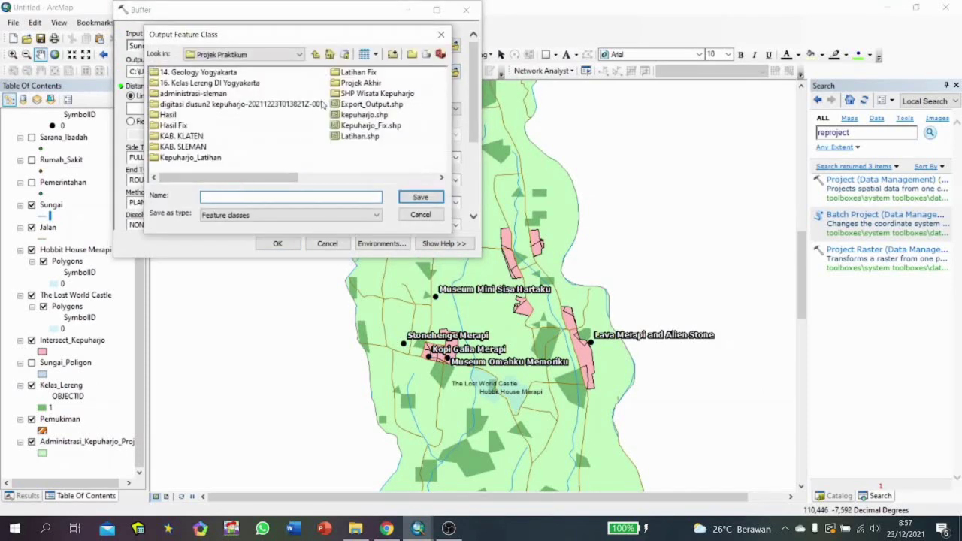
double_click(362, 83)
left_click(318, 197)
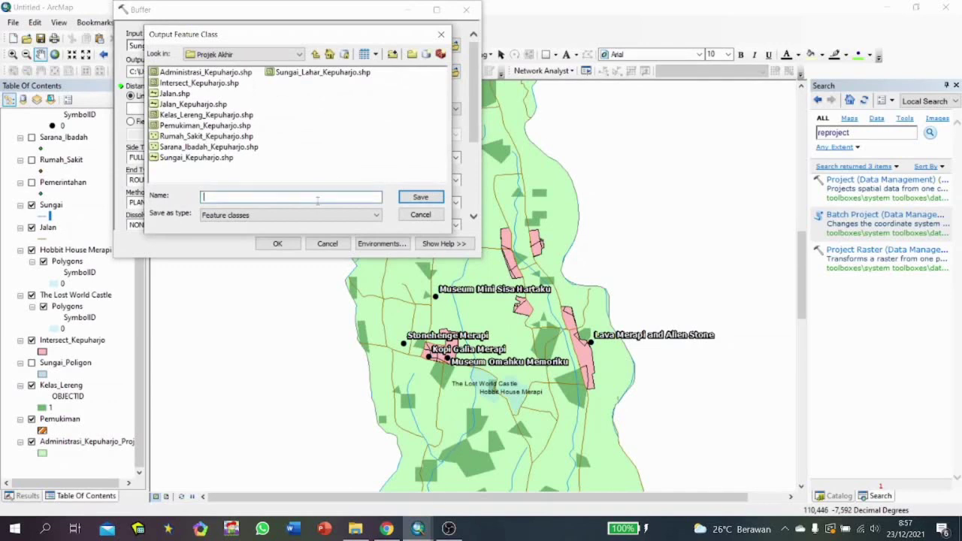
type("Buffer_Sungai_15")
left_click(426, 197)
Set the linear buffer distance to 15 meters and run the Buffer on the rivers.
left_click(280, 245)
left_click(579, 309)
left_click(436, 110)
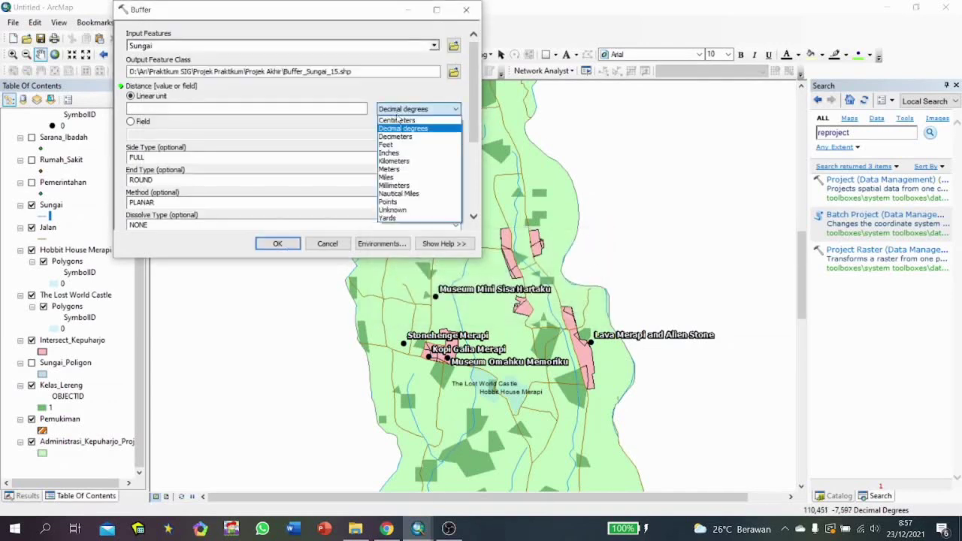
left_click(392, 170)
left_click(360, 109)
type("15")
left_click(278, 244)
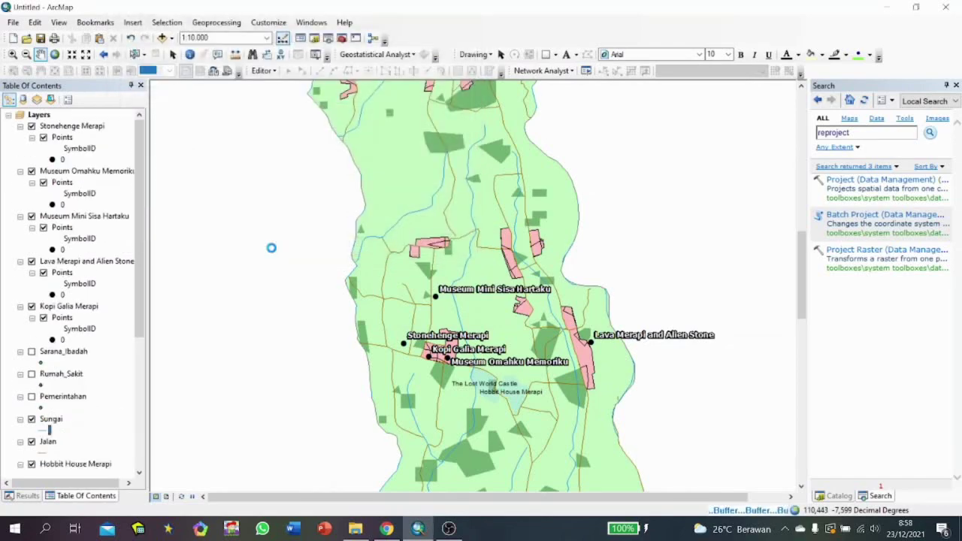
Examine the river, road and tourist-site buffers against the class 1 slopes and settlement areas.
scroll(478, 307, "down", 3)
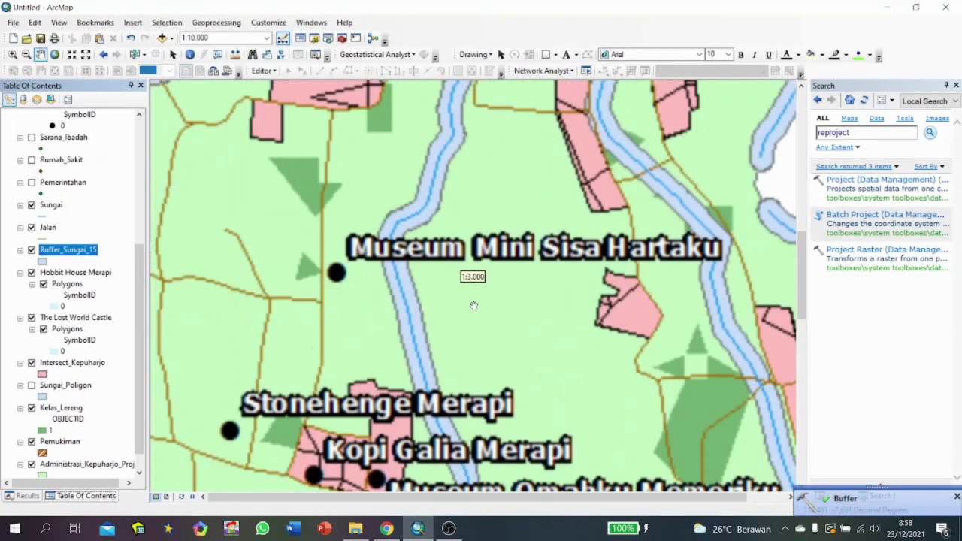
scroll(402, 304, "up", 3)
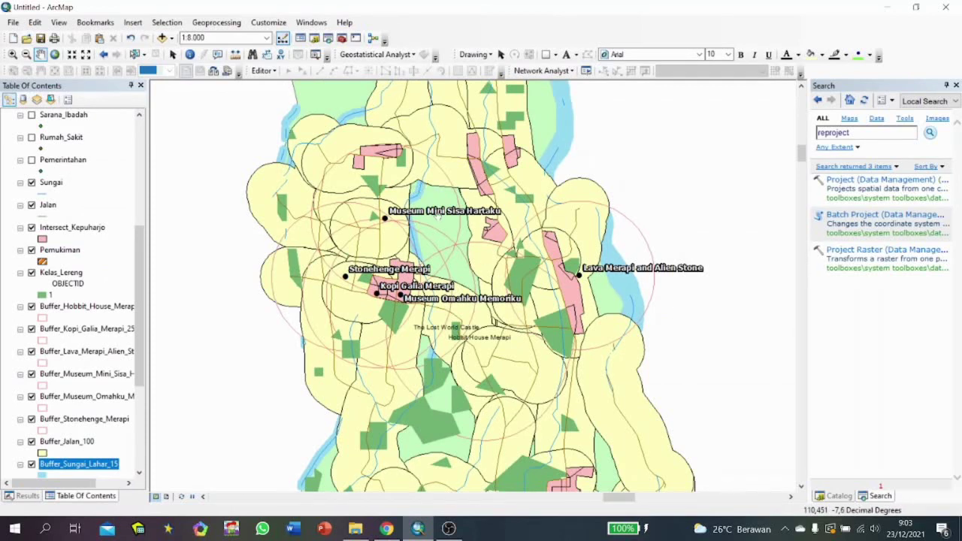
scroll(441, 220, "down", 1)
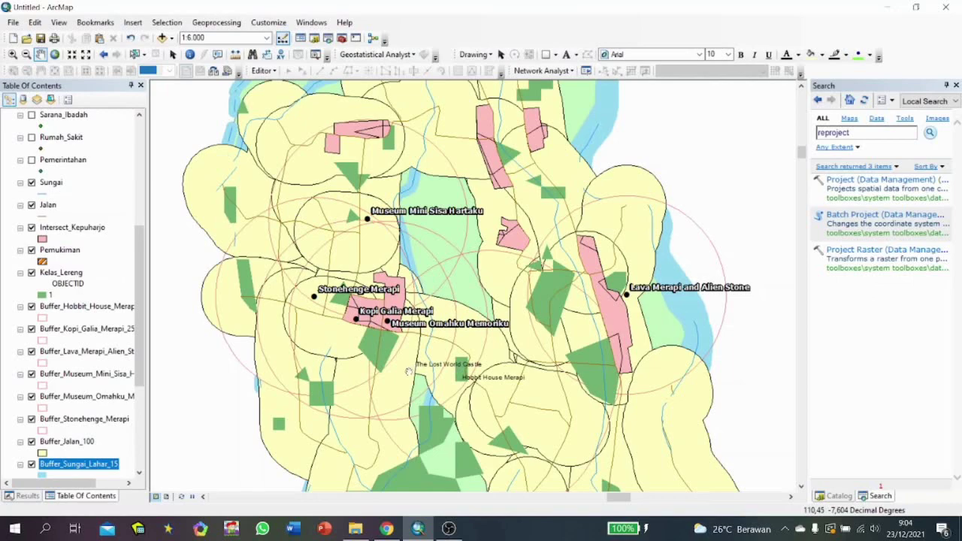
left_click_drag(408, 372, 417, 336)
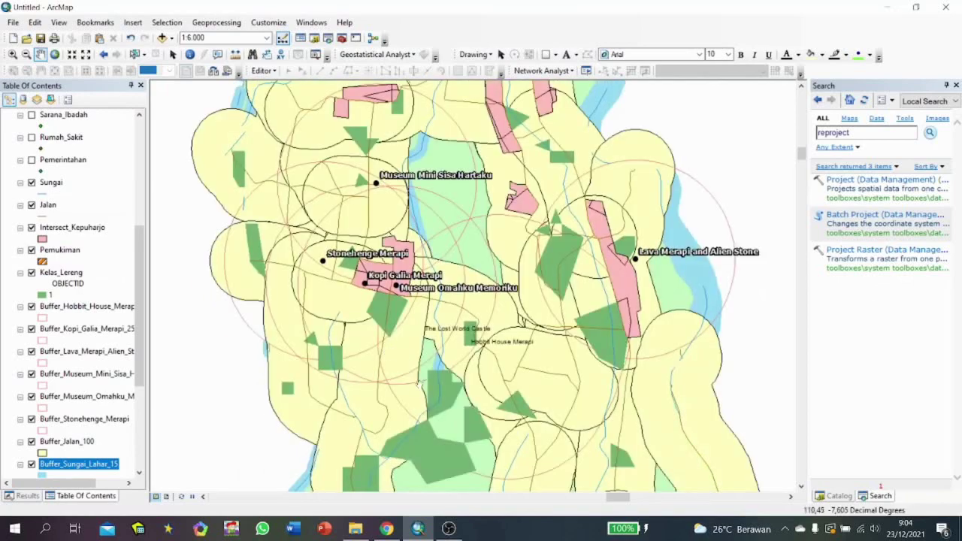
left_click_drag(428, 379, 421, 352)
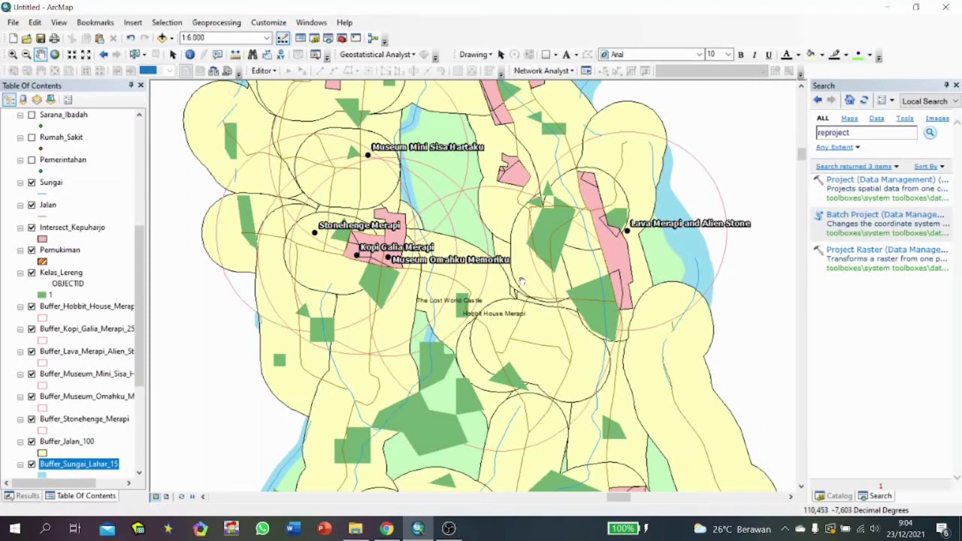
left_click_drag(521, 282, 508, 301)
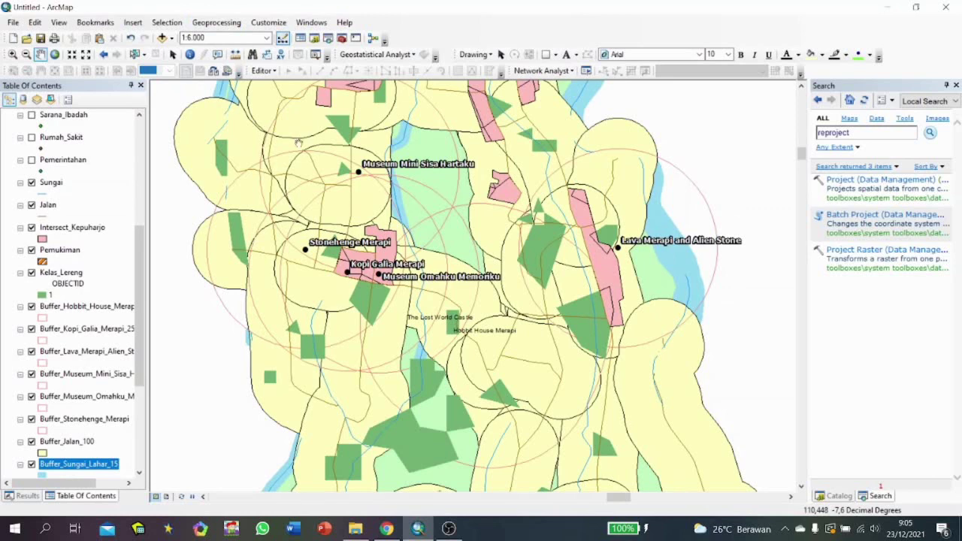
Start a new polygon shapefile named Rekomendasi_Cottage in the Latihan Fix folder under Projek Praktikum.
left_click(314, 37)
double_click(886, 152)
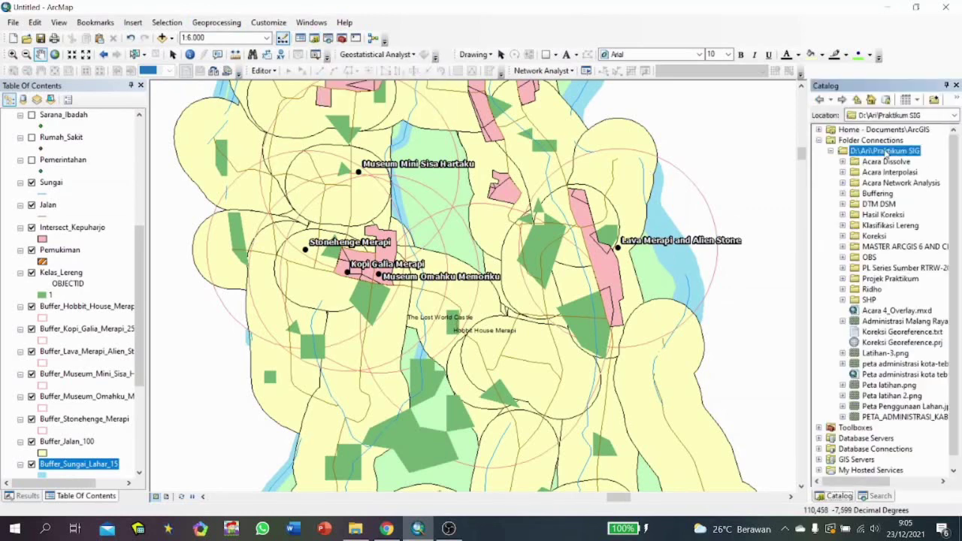
double_click(879, 279)
right_click(892, 355)
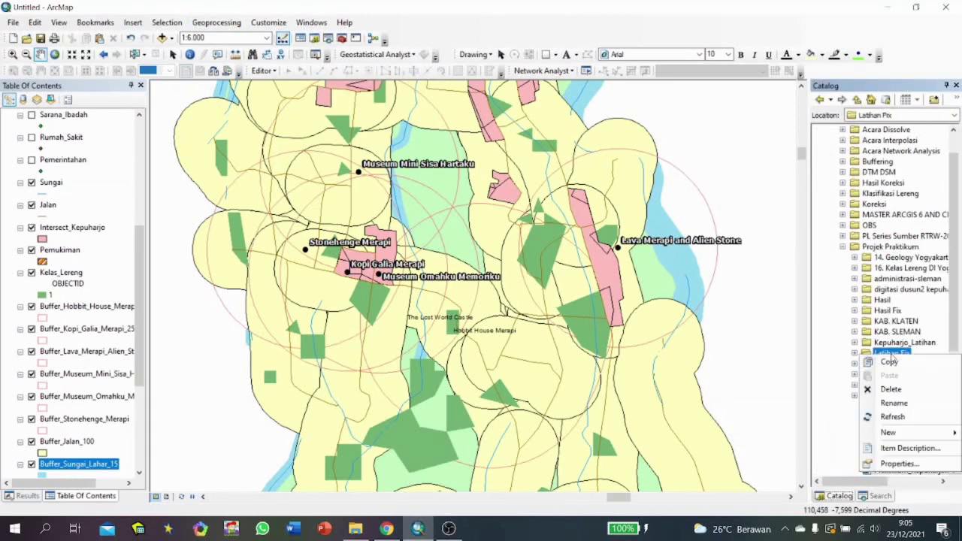
mouse_move(887, 433)
left_click(759, 407)
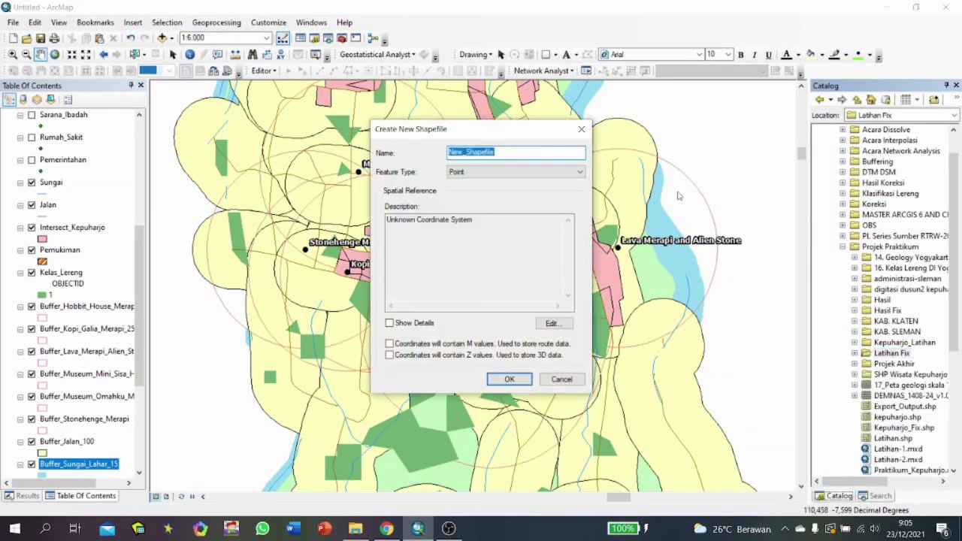
type("Rekomendasi_Cottage")
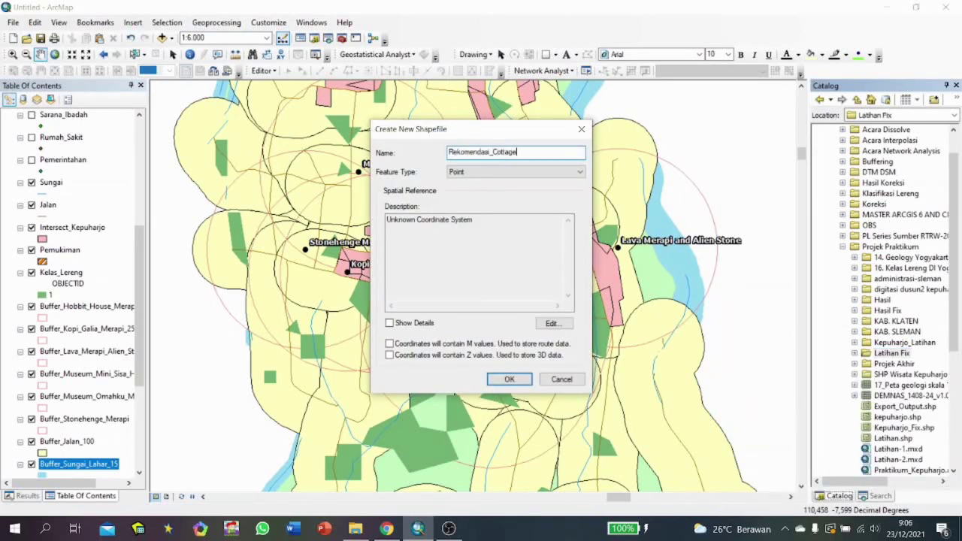
left_click(507, 171)
left_click(479, 200)
Assign the projected coordinate system WGS 1984 UTM Zone 49S to the new shapefile and create it.
left_click(553, 323)
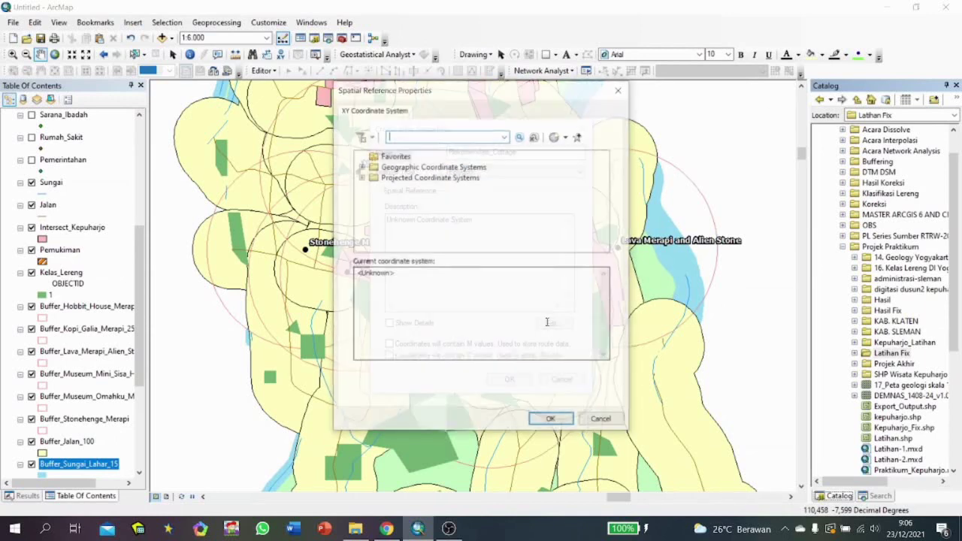
left_click(415, 178)
double_click(415, 177)
double_click(409, 220)
scroll(429, 226, "down", 3)
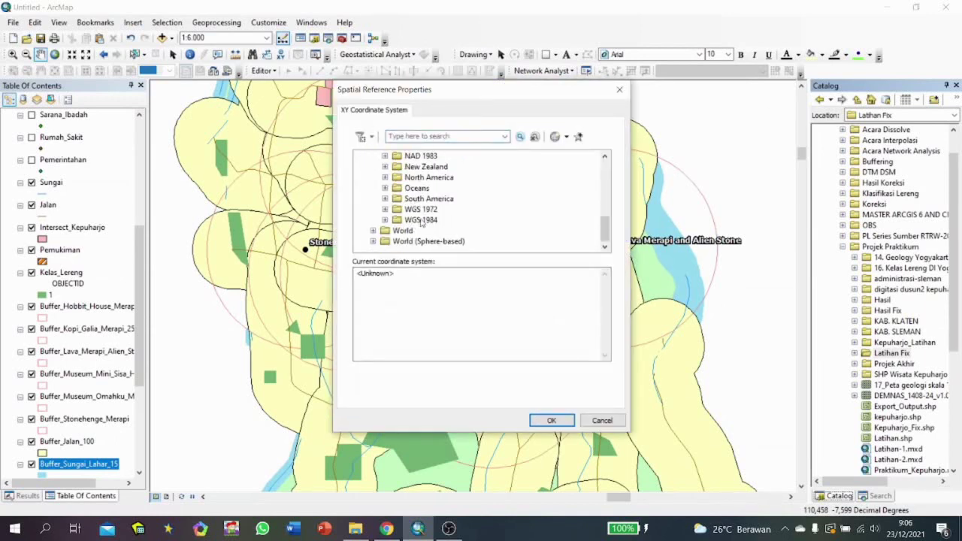
double_click(421, 219)
double_click(436, 241)
scroll(481, 210, "down", 15)
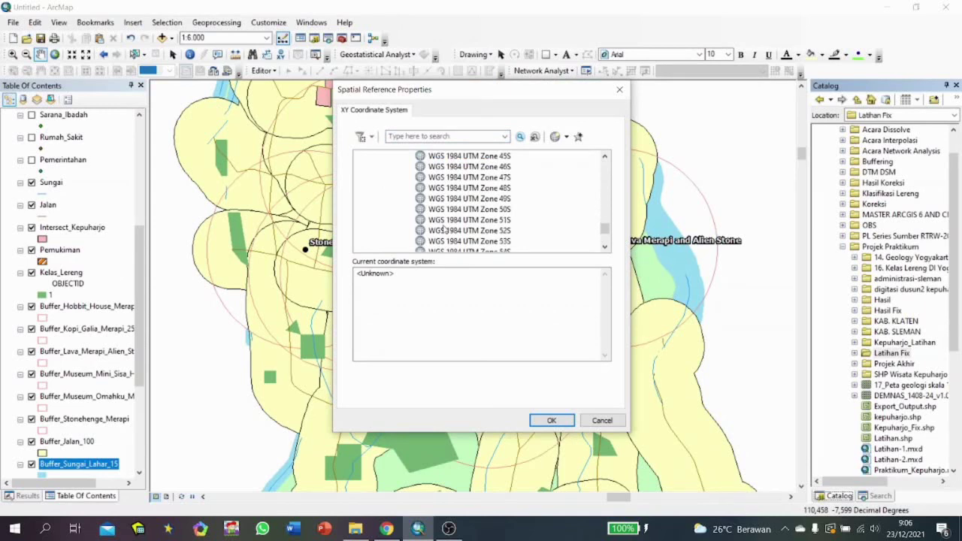
left_click(502, 198)
left_click(552, 421)
left_click(509, 381)
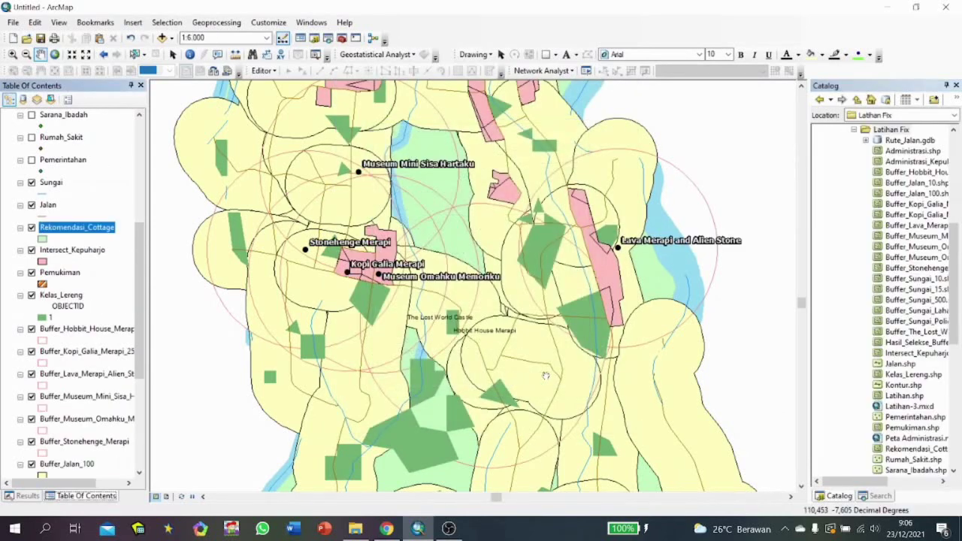
Set the fill color of the Rekomendasi_Cottage layer to yellow.
left_click(43, 239)
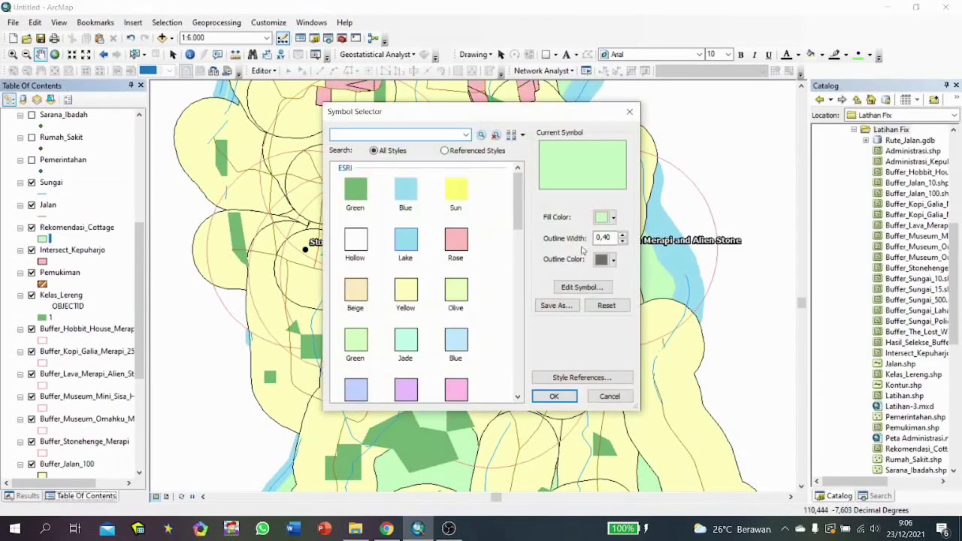
left_click(606, 217)
left_click(648, 300)
left_click(554, 396)
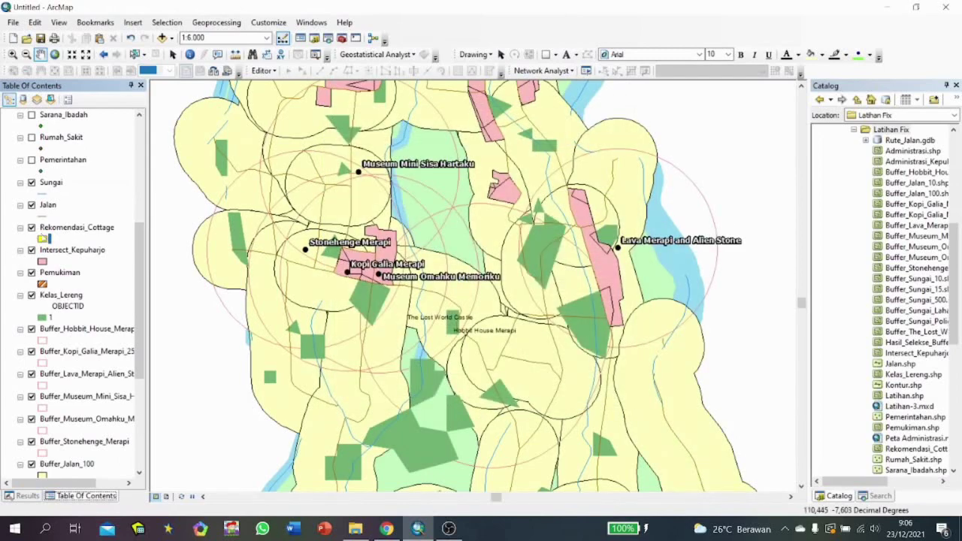
Start an editing session on Rekomendasi_Cottage, continuing past the spatial reference warnings, and choose its polygon feature template.
right_click(57, 231)
left_click(53, 234)
right_click(51, 232)
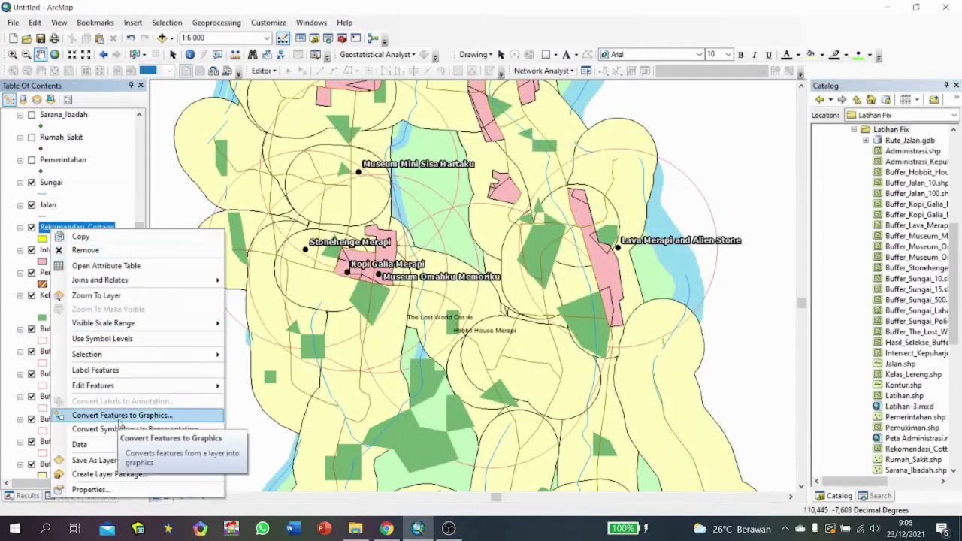
mouse_move(128, 386)
left_click(270, 385)
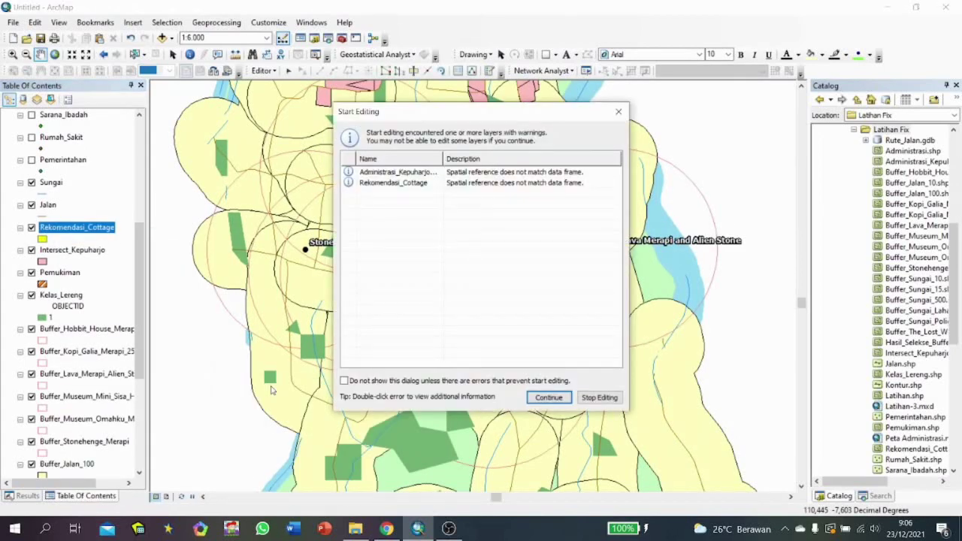
left_click(389, 189)
left_click(549, 397)
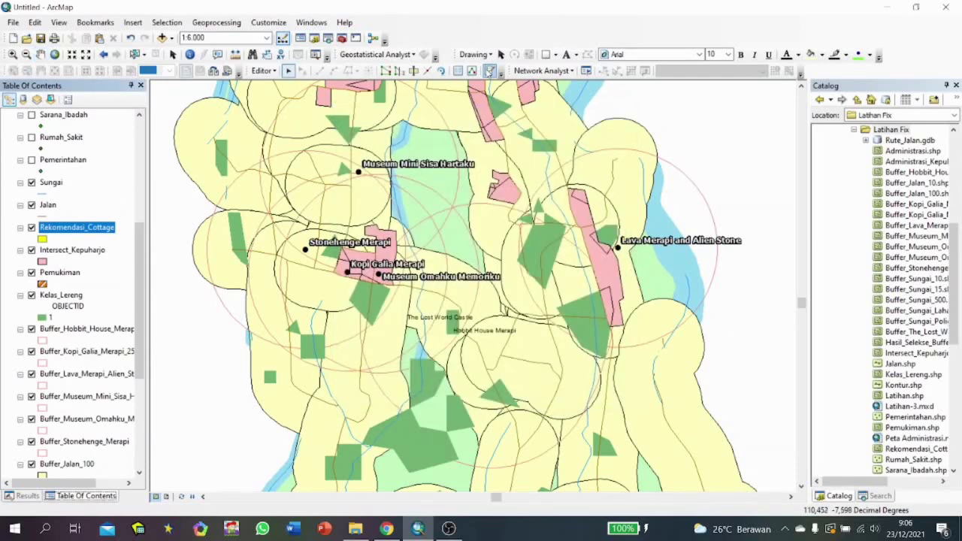
left_click(917, 376)
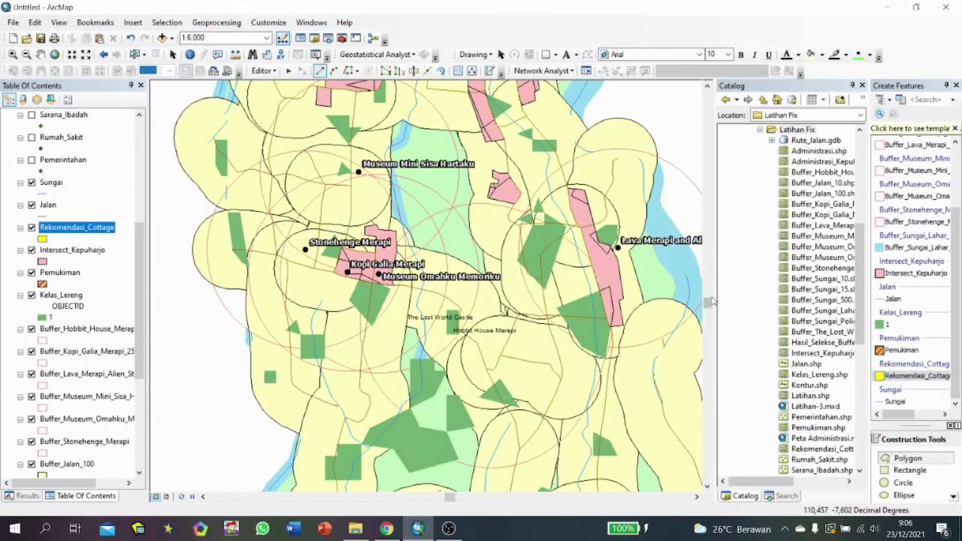
Digitize a narrow recommendation polygon over the elongated gentle-slope area west of Stonehenge Merapi, inside the road buffer.
scroll(225, 219, "up", 1)
scroll(225, 220, "up", 1)
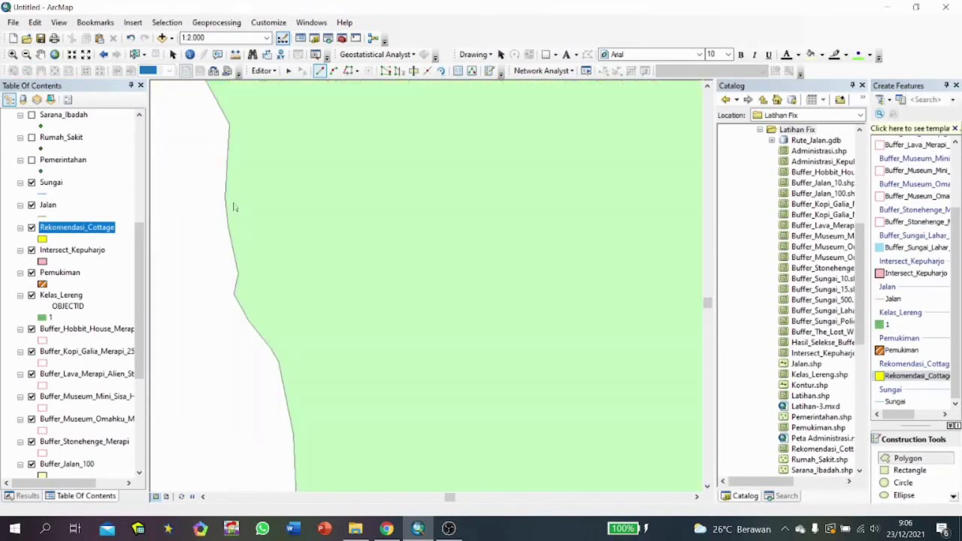
left_click(234, 205)
left_click(269, 205)
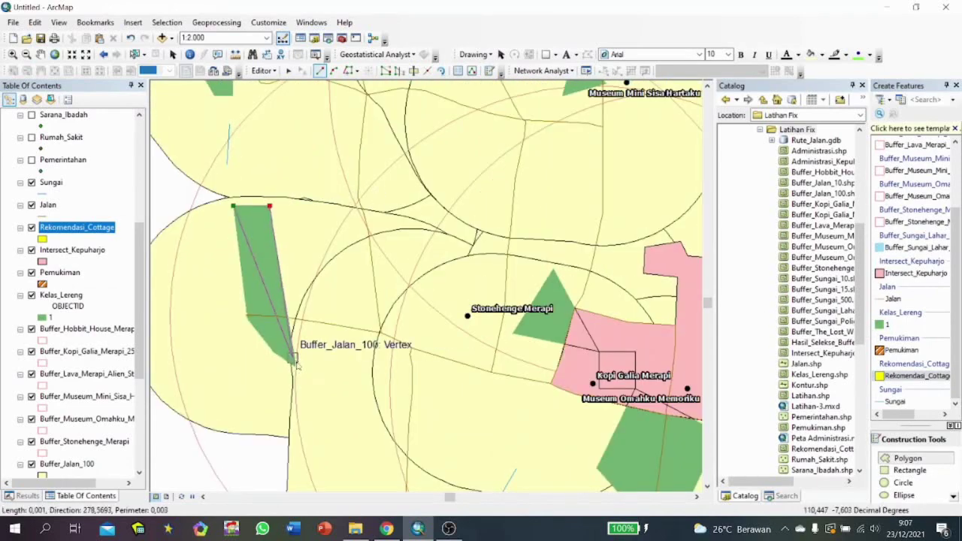
left_click(288, 364)
double_click(244, 320)
Digitize recommendation polygons over the gentle-slope triangle just east of Stonehenge Merapi and the slope area north of Museum Mini Sisa Hartaku.
scroll(244, 320, "down", 1)
left_click(300, 271)
left_click(315, 299)
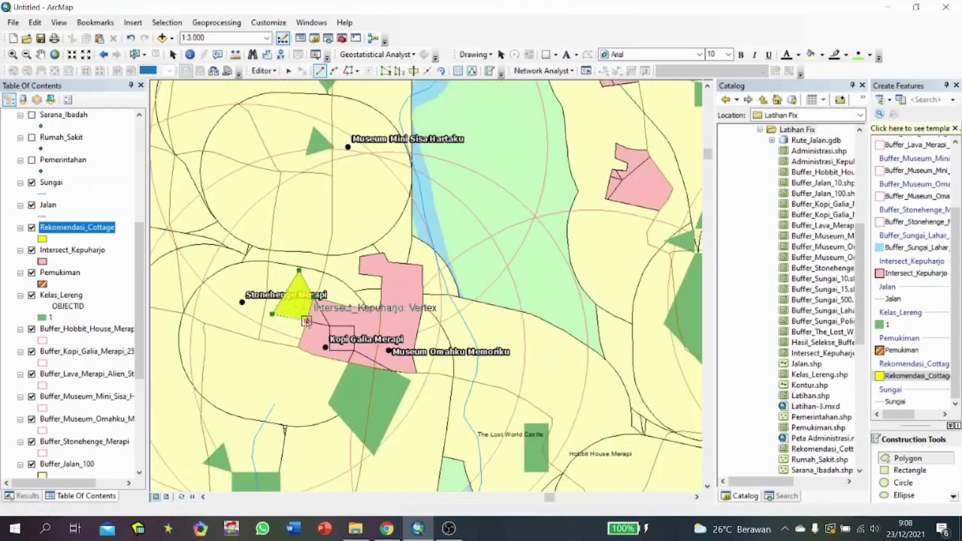
double_click(308, 320)
left_click(316, 179)
left_click(266, 120)
double_click(340, 143)
Digitize a recommendation polygon over the gentle-slope area directly south of the Kopi Galia Merapi and Museum Omahku Memoriku settlement.
left_click(392, 342)
left_click(428, 266)
left_click(366, 249)
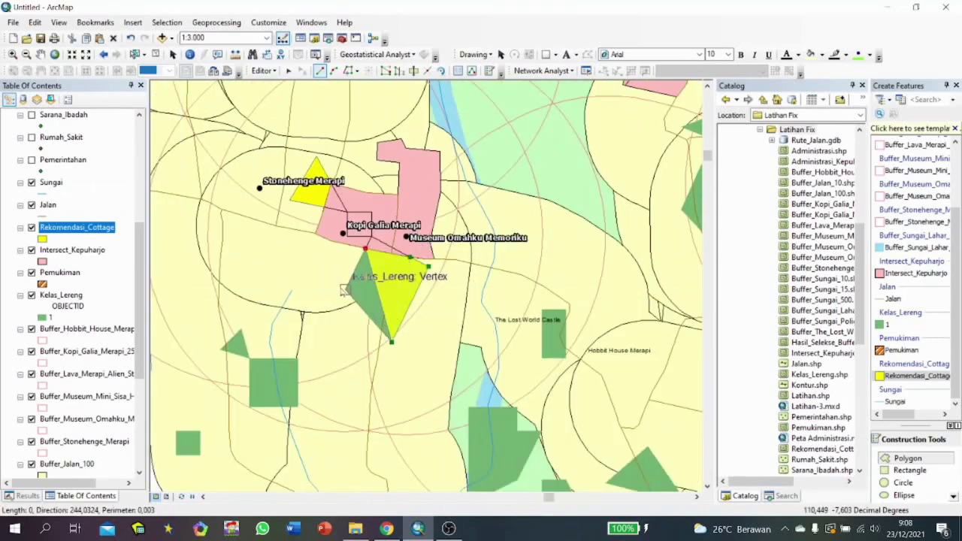
double_click(345, 290)
Digitize a triangular recommendation polygon over the gentle-slope area south of Hobbit House Merapi.
left_click_drag(485, 326, 293, 207)
left_click(415, 365)
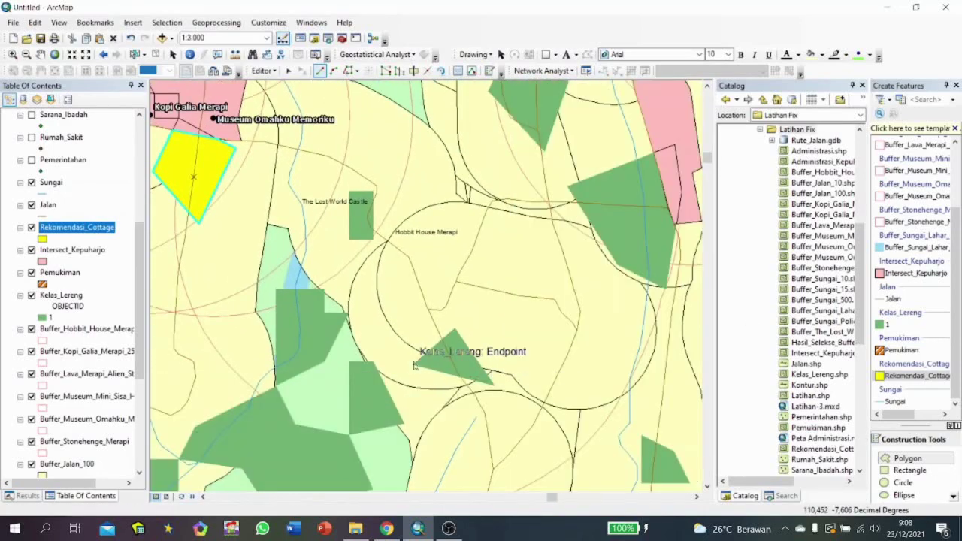
left_click(494, 384)
double_click(456, 332)
Digitize a recommendation polygon over the large gentle-slope area southwest of Lava Merapi and Alien Stone, along the settlement edge.
mouse_move(455, 326)
left_mouse_down()
mouse_move(391, 315)
mouse_move(316, 334)
left_mouse_up()
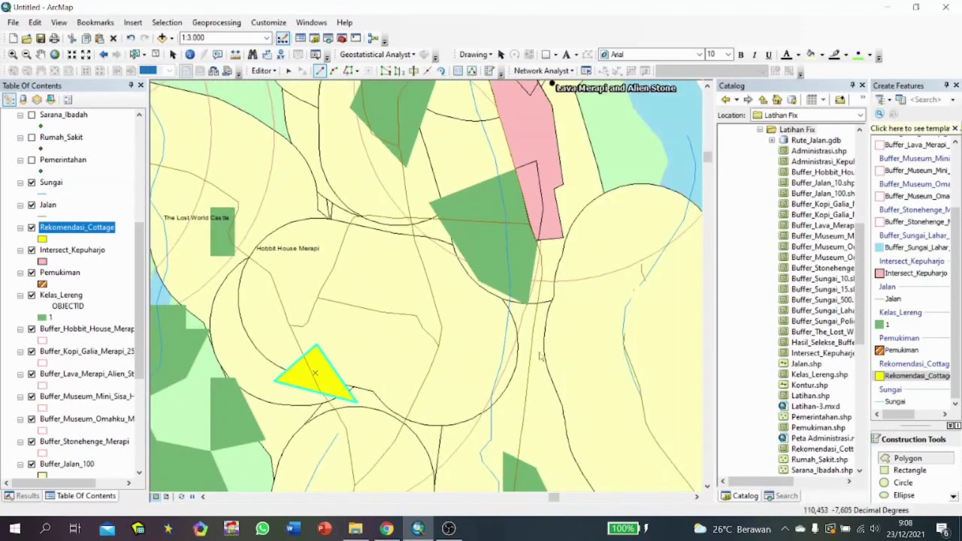
left_click_drag(480, 325, 512, 432)
left_click(512, 433)
left_click(524, 368)
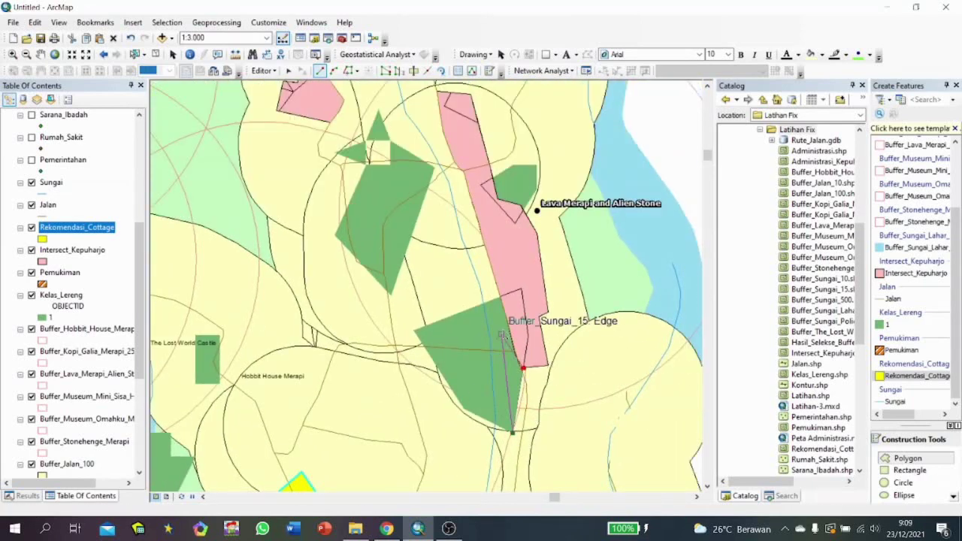
left_click(501, 299)
double_click(415, 330)
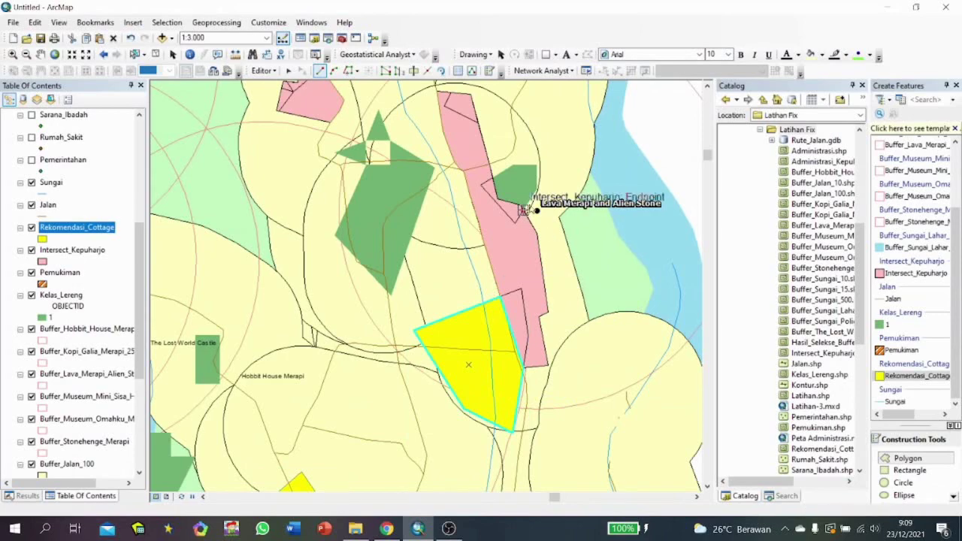
Digitize a small recommendation polygon over the gentle-slope area immediately northwest of Lava Merapi and Alien Stone, outside the settlement.
left_click(537, 189)
left_click(526, 168)
left_click(493, 178)
left_click(498, 199)
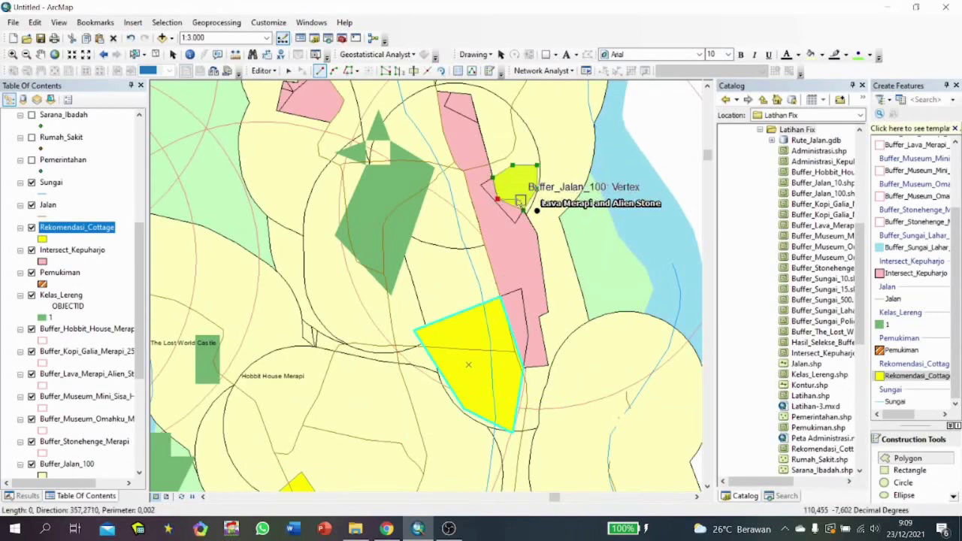
double_click(520, 201)
Digitize a recommendation polygon over the large gentle-slope area west of the Lava Merapi settlement strip.
left_click(390, 142)
left_click(435, 167)
left_click(391, 295)
left_click(335, 235)
double_click(390, 165)
Stop the editing session on Rekomendasi_Cottage and center the map on the digitized polygons.
scroll(525, 307, "up", 3)
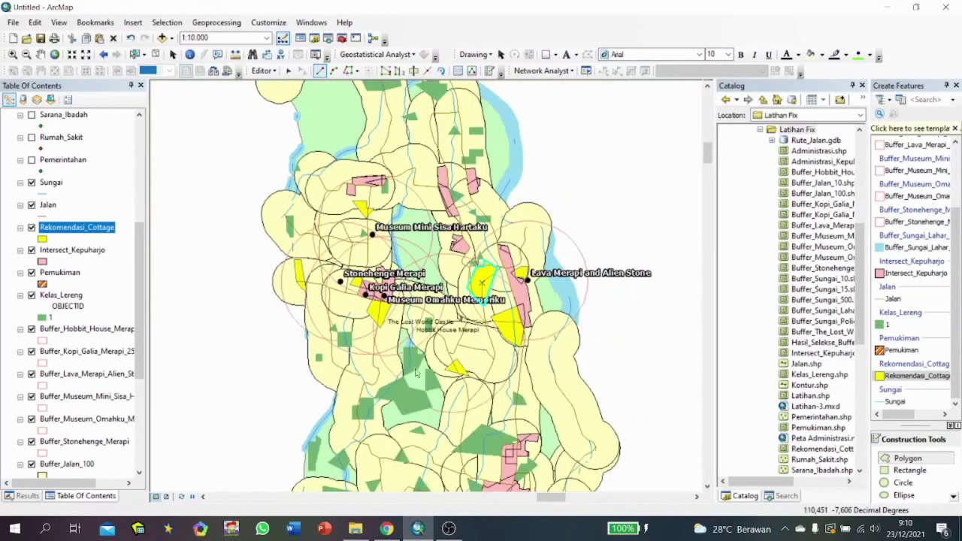
scroll(395, 351, "down", 1)
left_click(264, 71)
left_click(289, 97)
left_click(41, 54)
left_click_drag(489, 287, 486, 310)
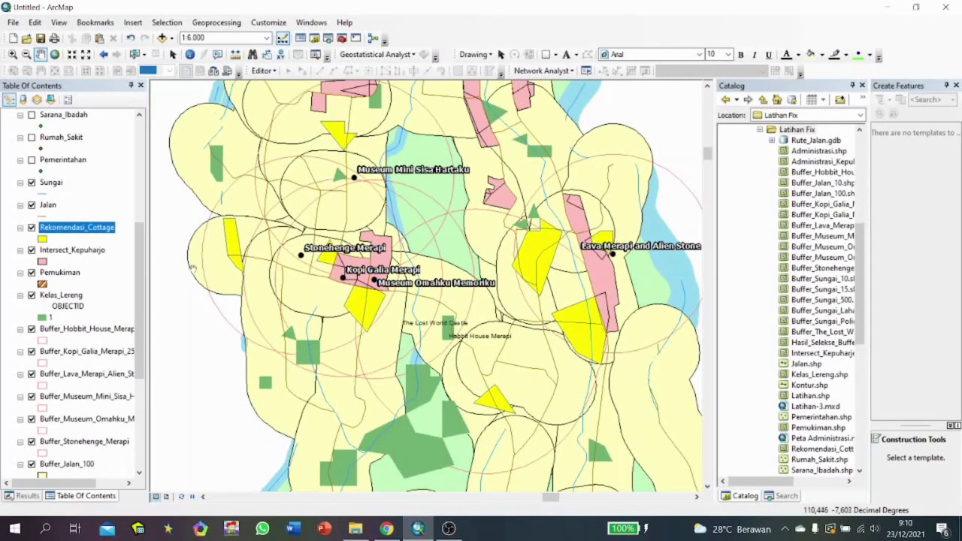
Open the layer properties of Rekomendasi_Cottage.
right_click(51, 228)
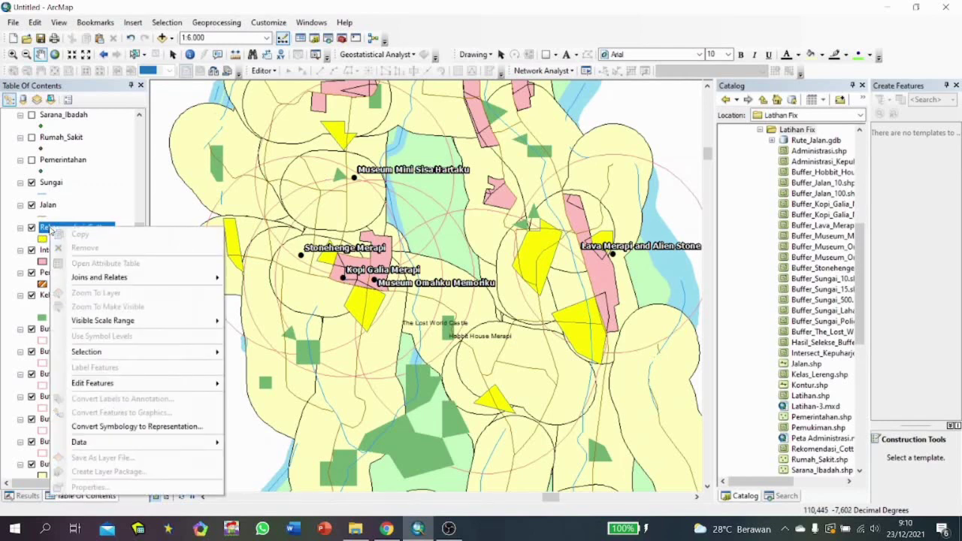
right_click(73, 226)
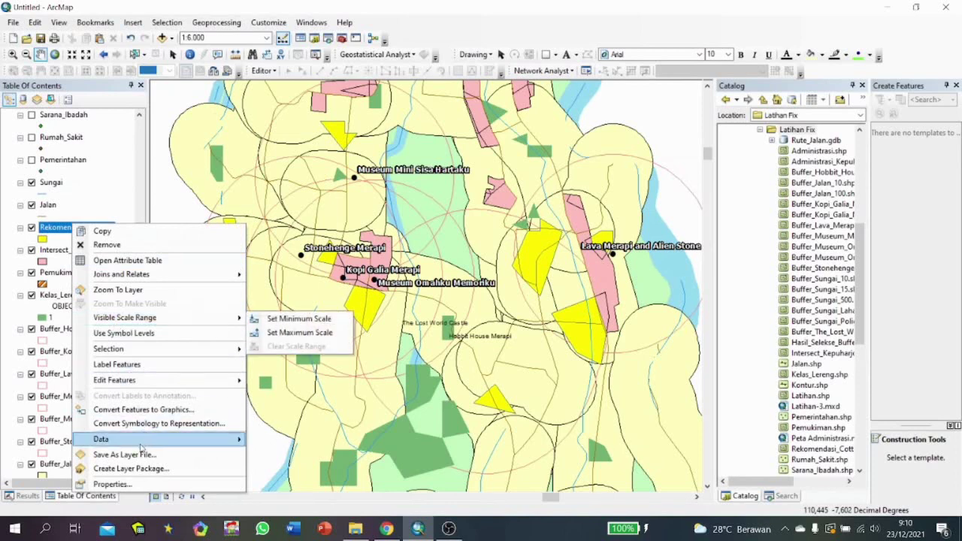
left_click(112, 484)
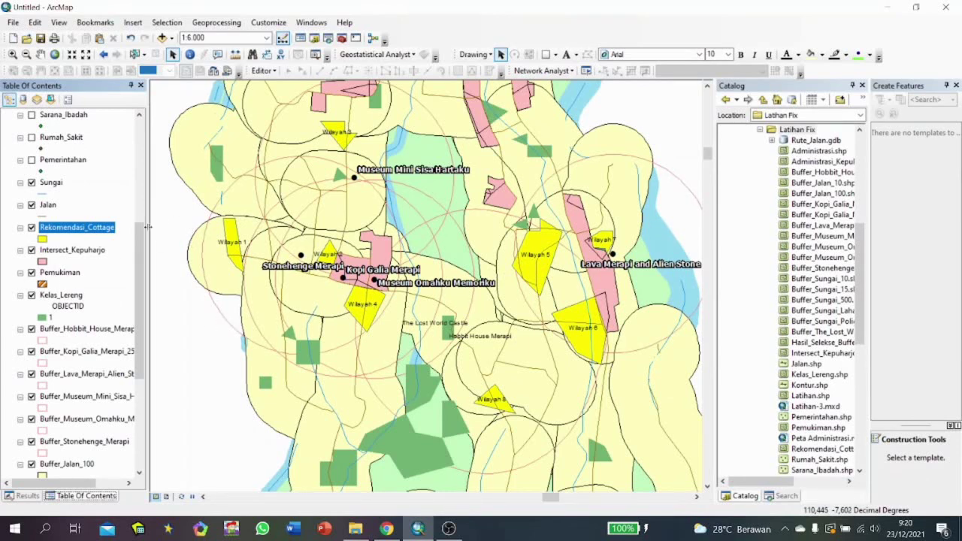
Hide all tourist-site buffer layers together with Buffer_Jalan_100, Buffer_Sungai_Lahar_15 and Buffer_Sungai_15.
scroll(137, 300, "up", 1)
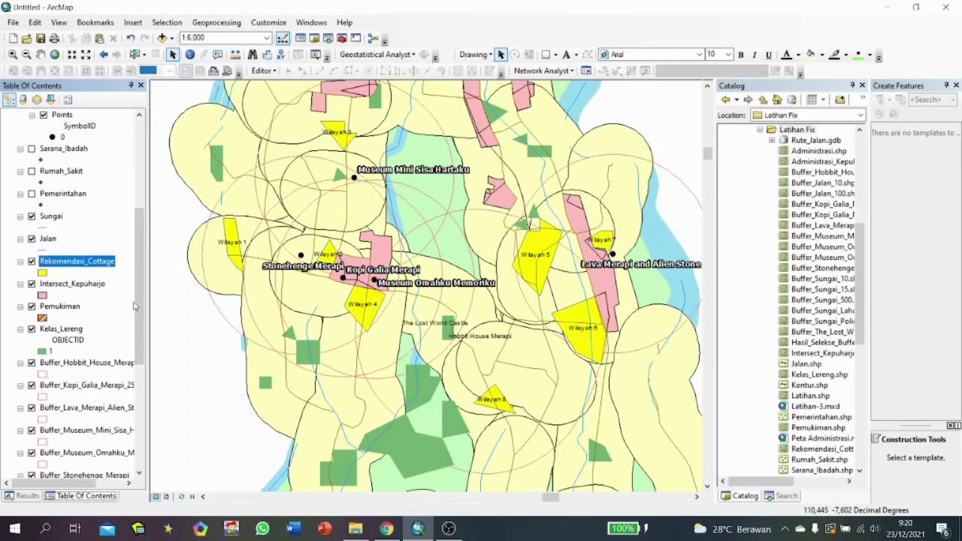
scroll(136, 306, "down", 4)
left_click(31, 261)
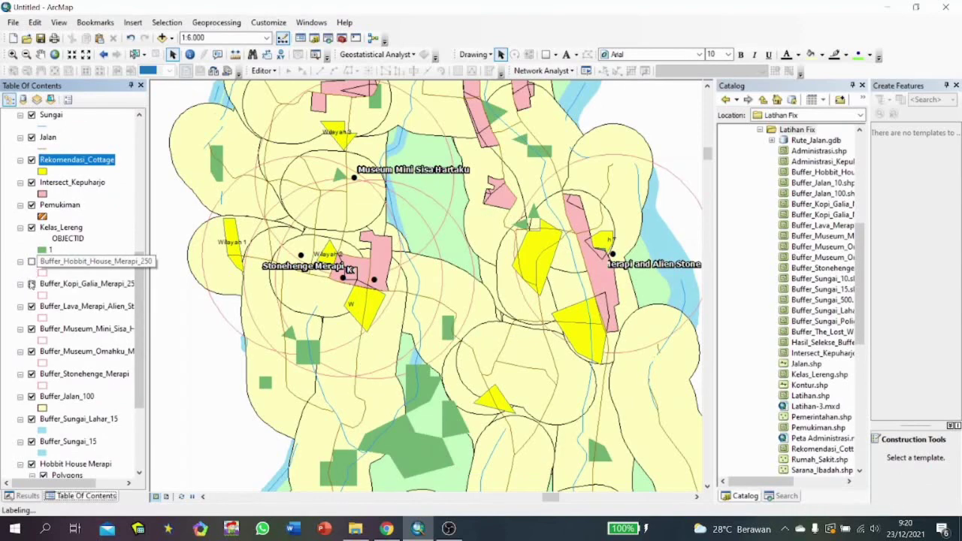
left_click(31, 284)
left_click(32, 307)
left_click(32, 330)
left_click(32, 352)
left_click(32, 374)
left_click(32, 397)
left_click(31, 419)
left_click(30, 441)
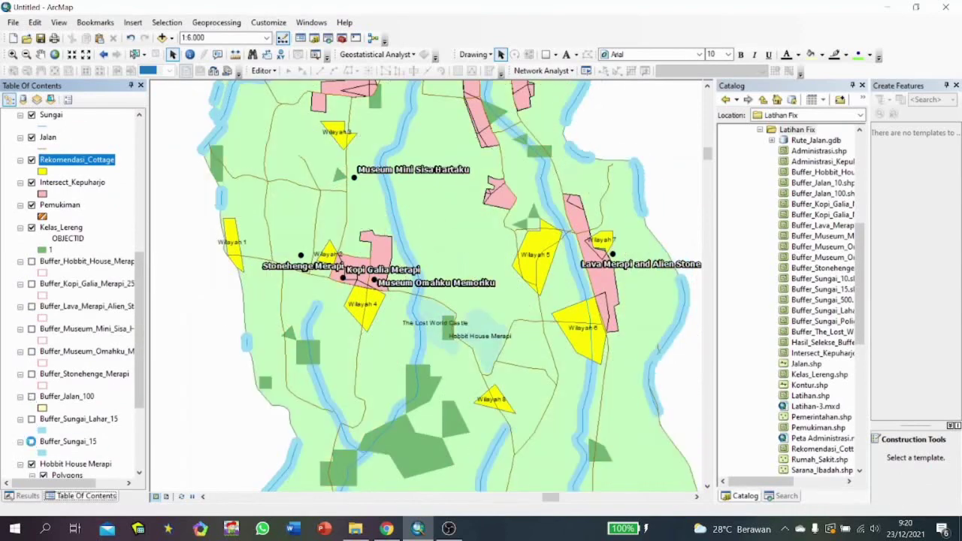
scroll(31, 441, "down", 6)
left_click(31, 374)
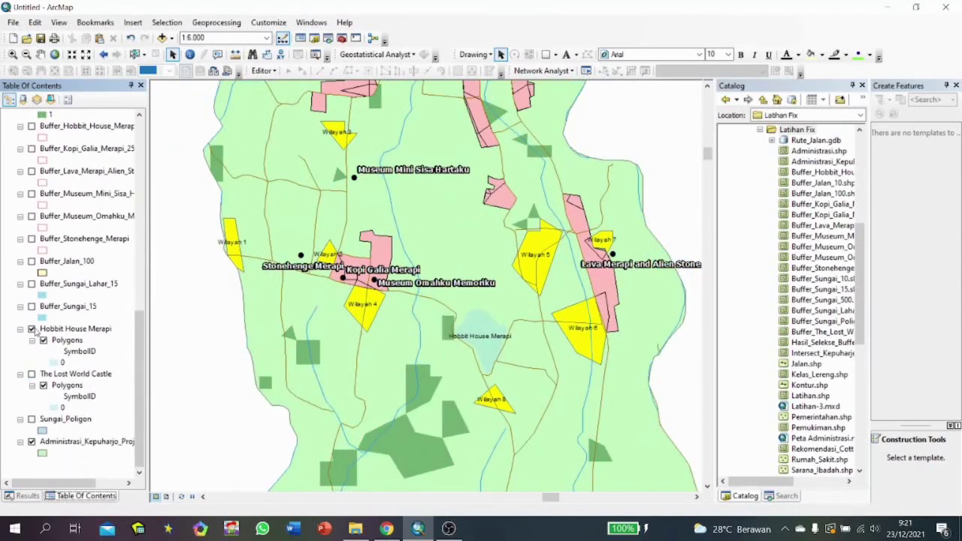
left_click(32, 374)
Hide the Kelas_Lereng and Intersect_Kepuharjo layers.
scroll(139, 353, "up", 8)
left_click(31, 285)
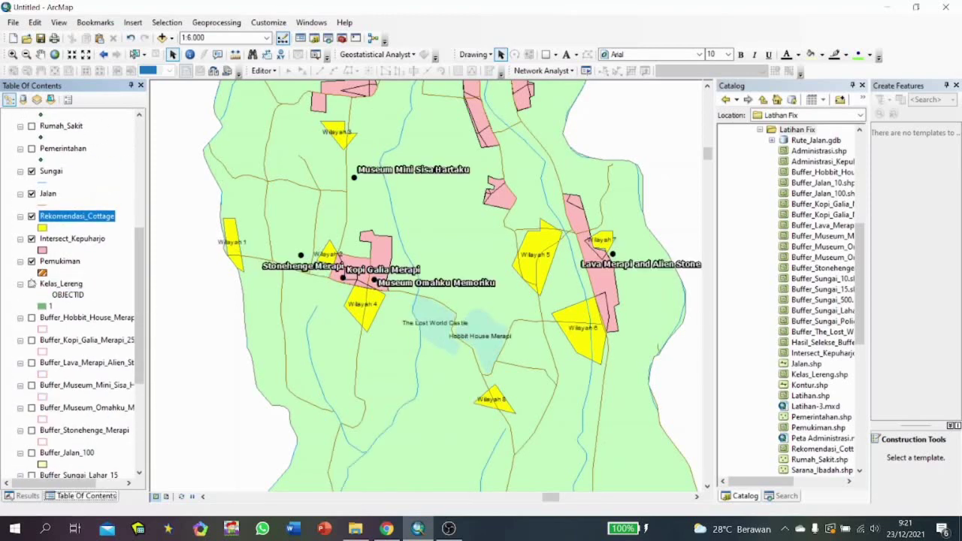
left_click(32, 239)
Show the Sarana_Ibadah, Rumah_Sakit and Pemerintahan layers and open the point symbol of Sarana_Ibadah.
scroll(15, 301, "up", 11)
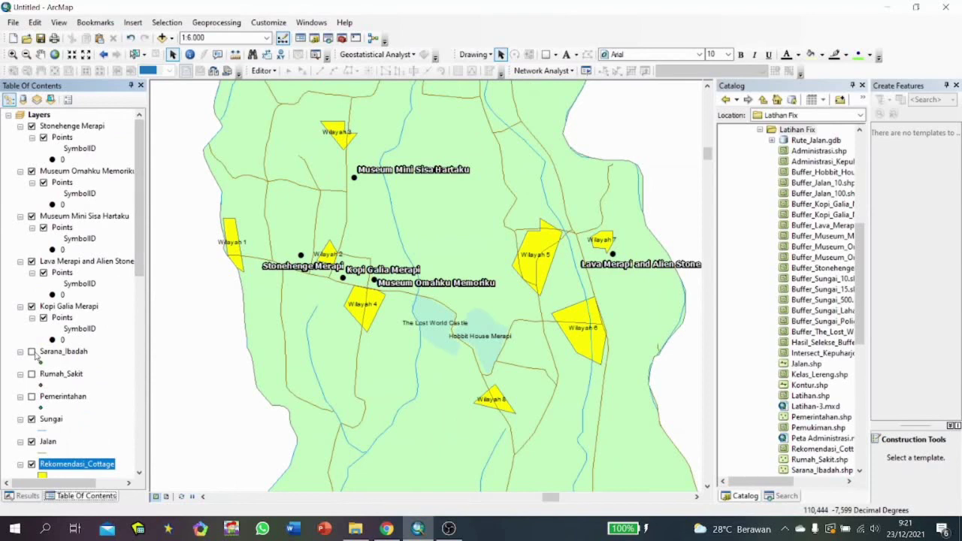
left_click(32, 373)
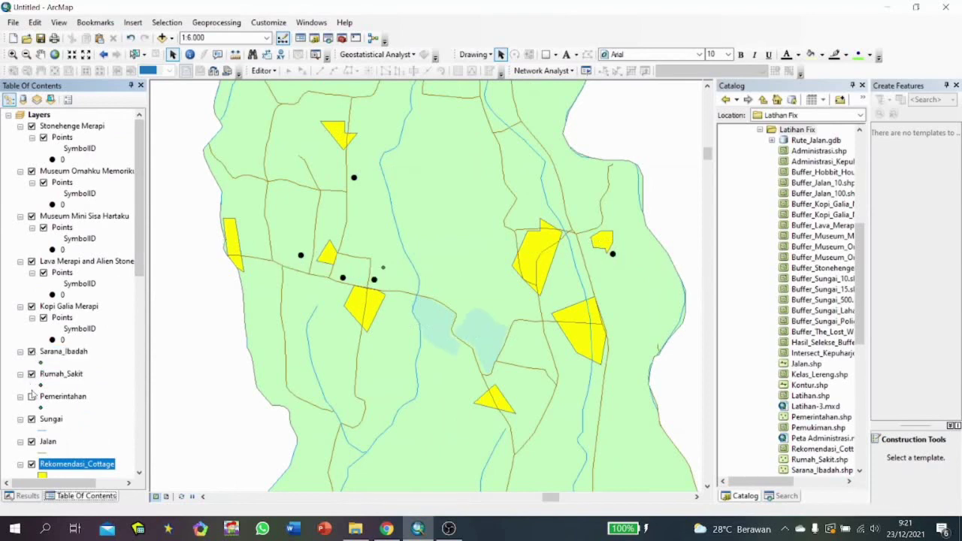
left_click(31, 396)
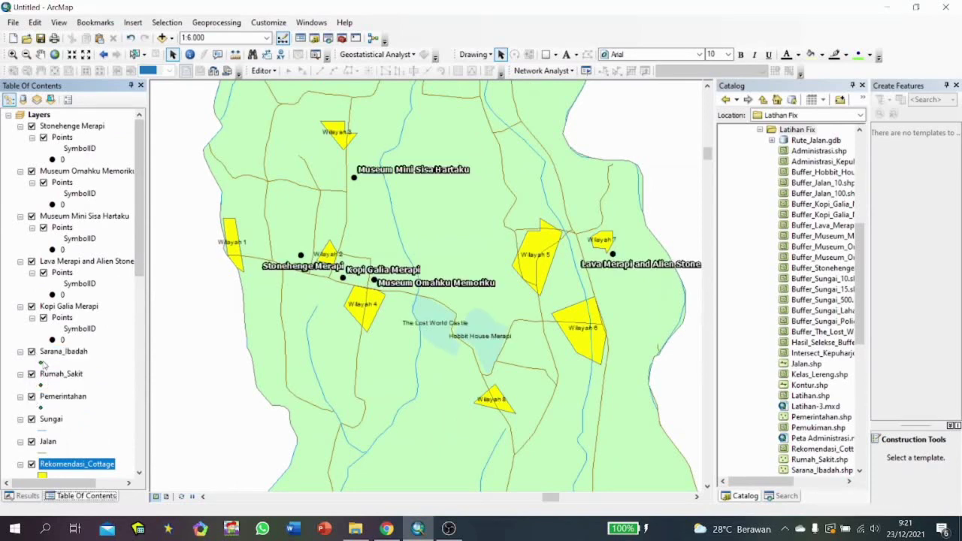
left_click(45, 363)
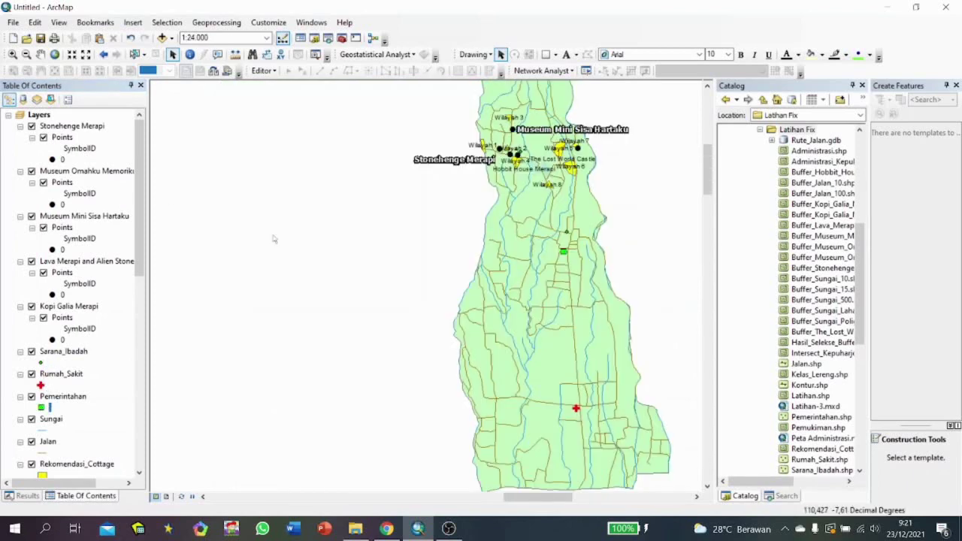
Close the Create Features window to enlarge the map and center the village in view.
left_click_drag(546, 499, 555, 500)
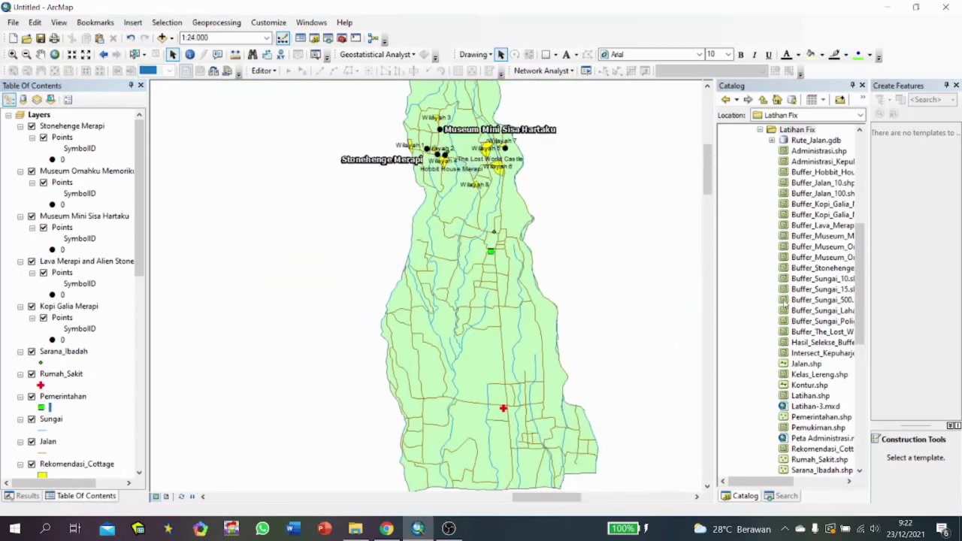
left_click(957, 85)
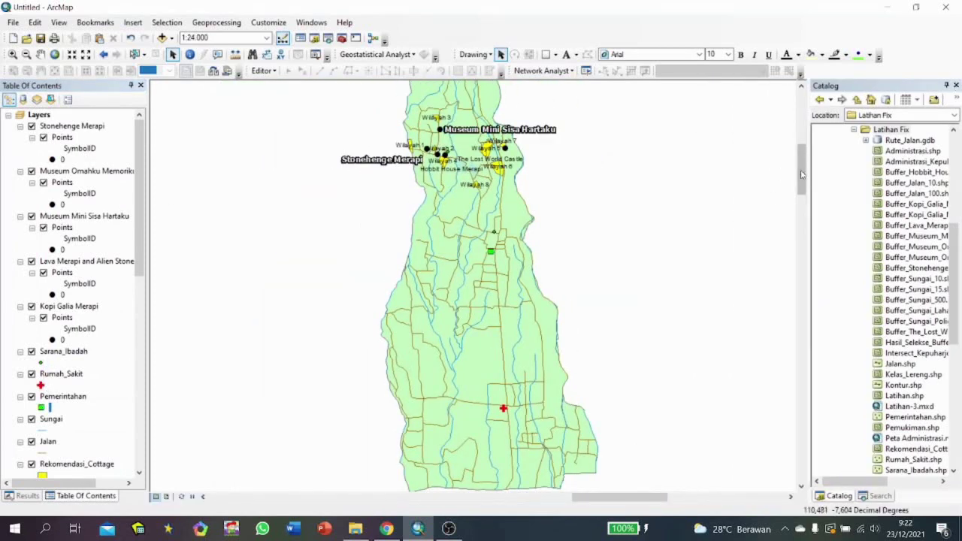
left_click_drag(802, 170, 803, 160)
Add the JALAN_LN_25K and PEMERINTAHAN_PT_25K shapefiles from the KAB. SLEMAN folder in Projek Praktikum.
left_click(162, 38)
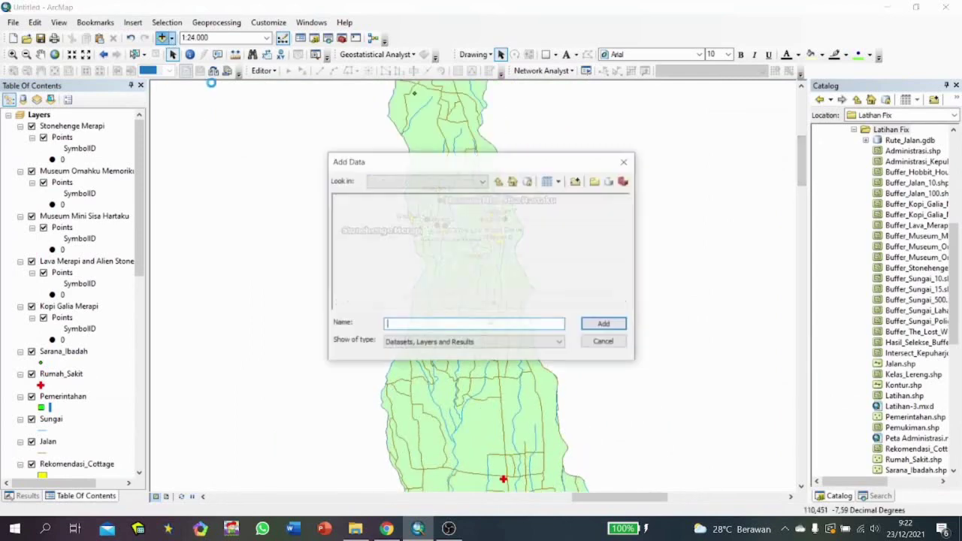
left_click(395, 182)
left_click(398, 224)
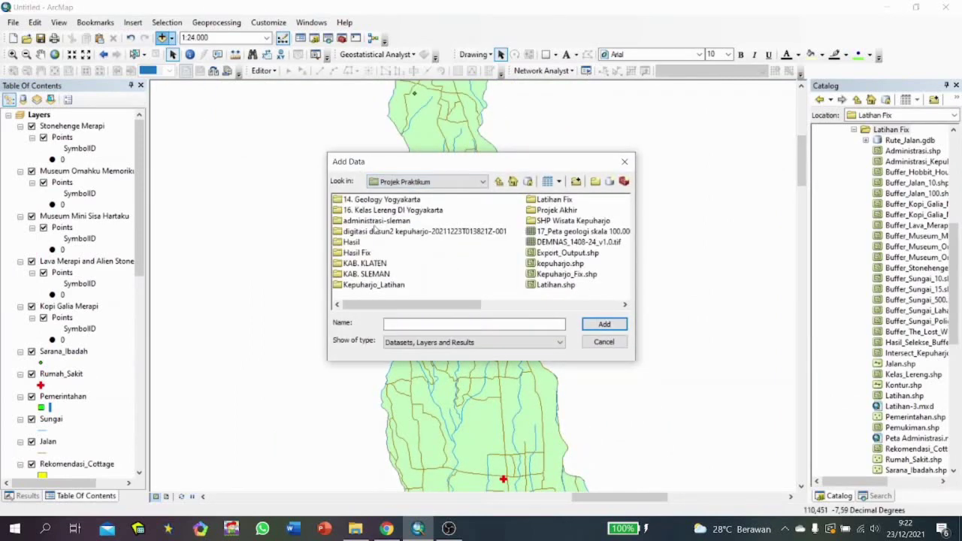
left_click(376, 223)
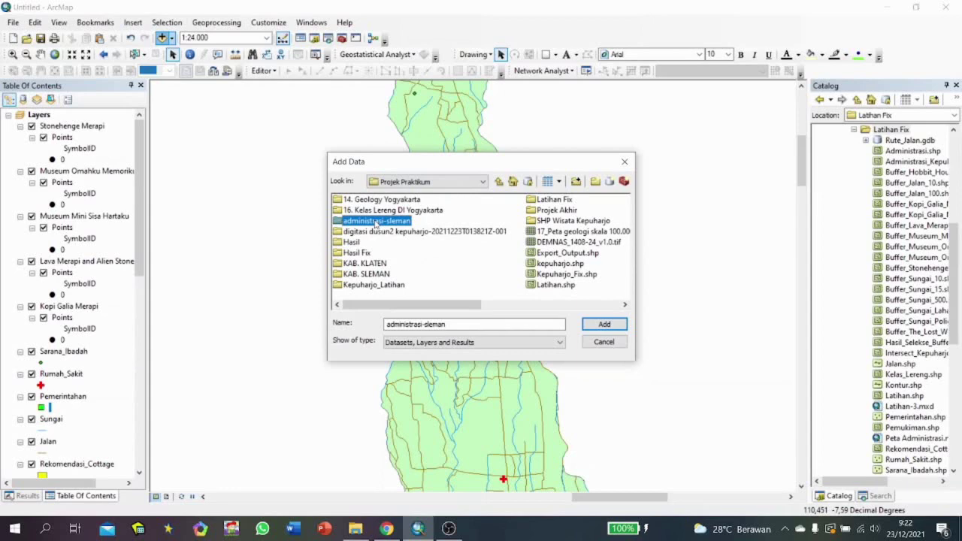
double_click(364, 275)
double_click(369, 200)
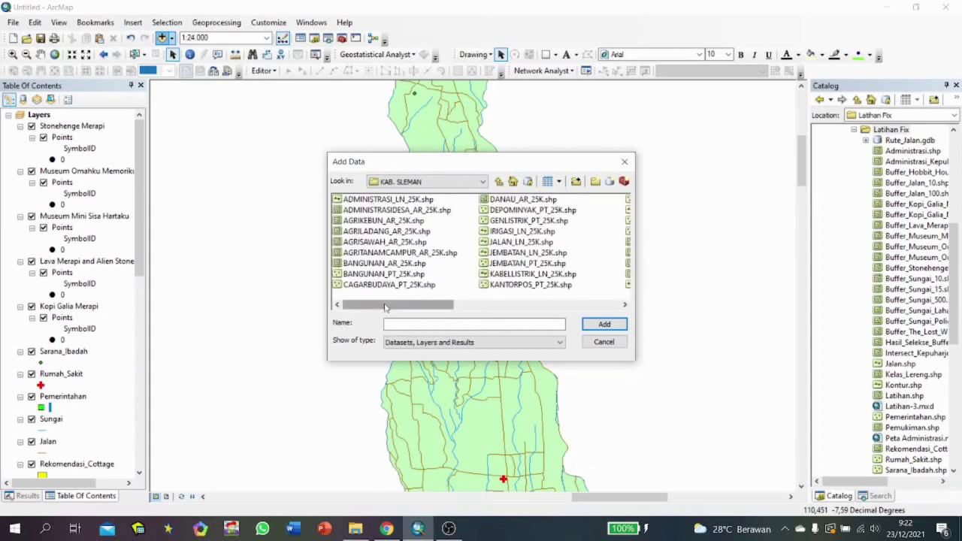
left_click_drag(385, 306, 412, 308)
left_click(507, 278)
left_click(374, 242, "ctrl")
left_click(605, 324)
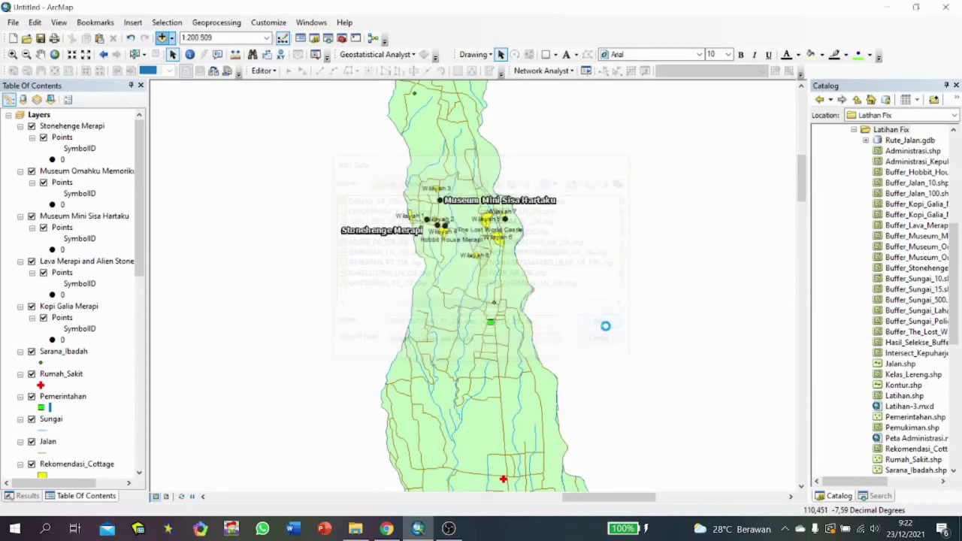
Add the Titik Kumpul Desa Kepuharjo layer file from the SHP folder of SHP_Wisata Kepuharjo in Projek Praktikum.
scroll(628, 340, "down", 2)
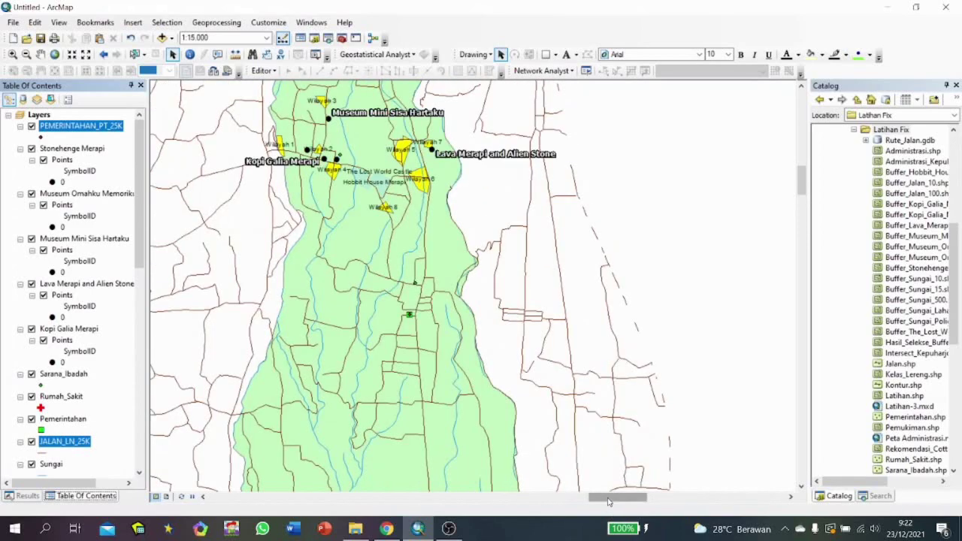
mouse_move(609, 499)
left_mouse_down()
mouse_move(662, 499)
mouse_move(603, 503)
left_mouse_up()
scroll(481, 387, "down", 3)
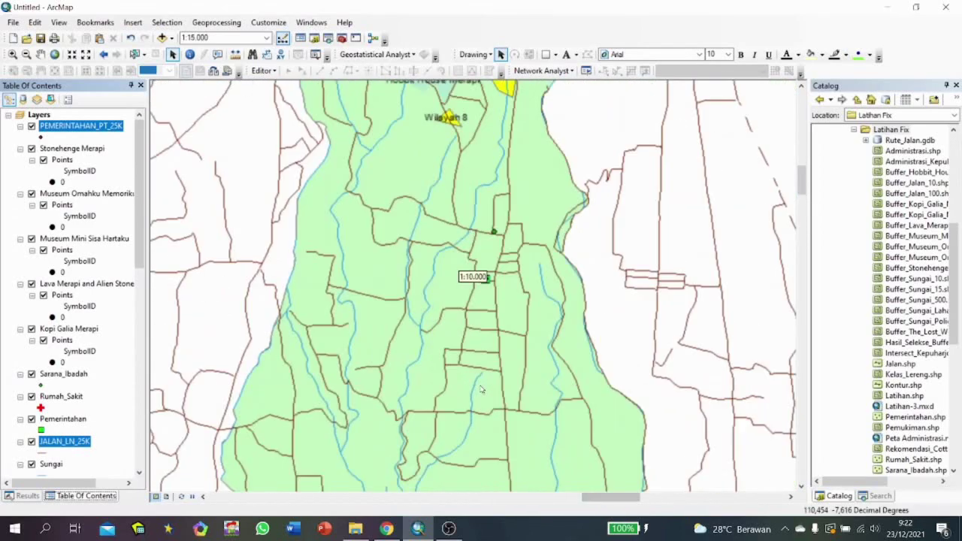
scroll(482, 390, "up", 3)
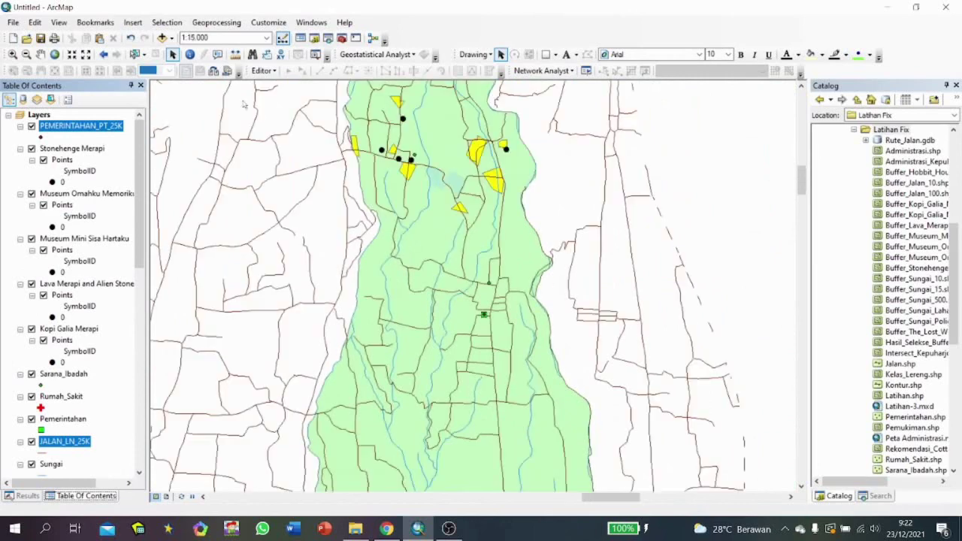
left_click(162, 39)
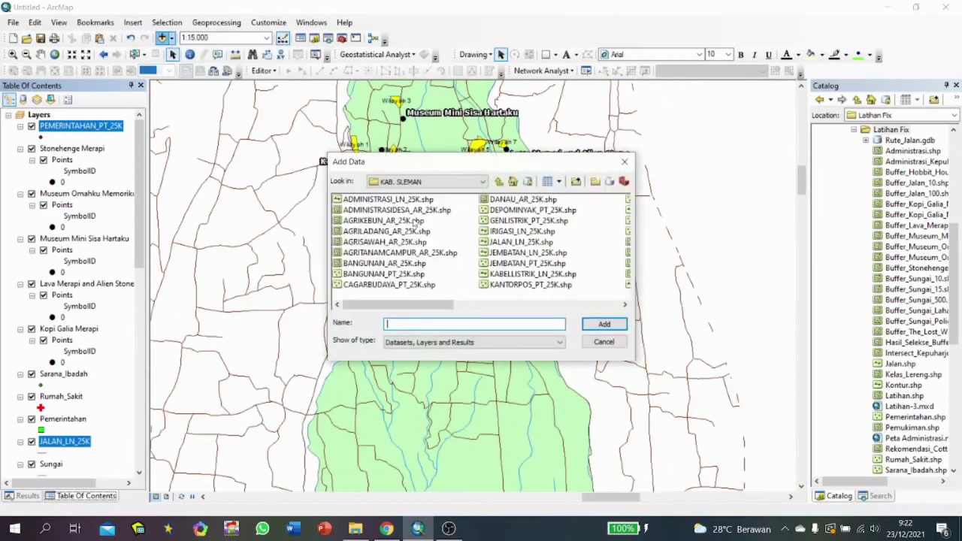
left_click(464, 184)
left_click(406, 222)
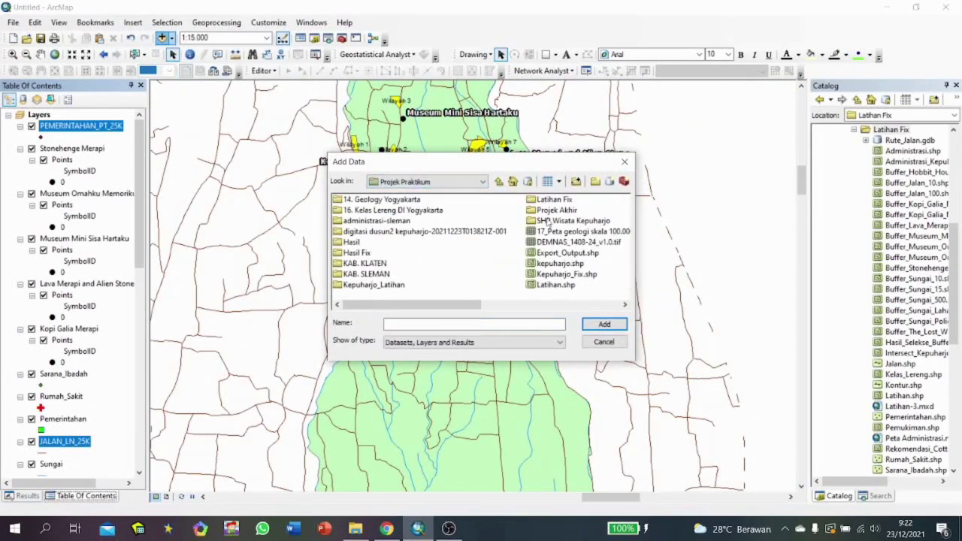
double_click(549, 220)
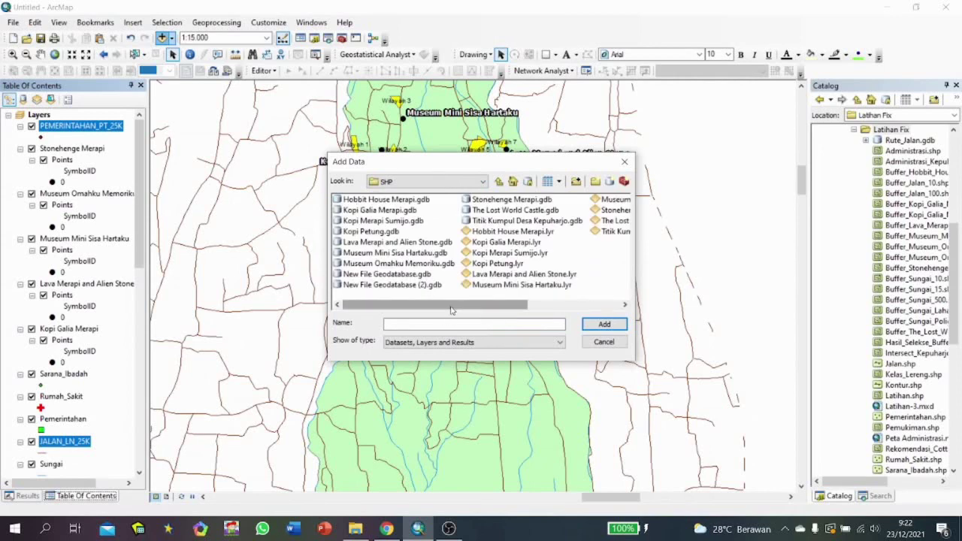
left_click_drag(452, 310, 519, 308)
left_click(519, 232)
left_click(603, 324)
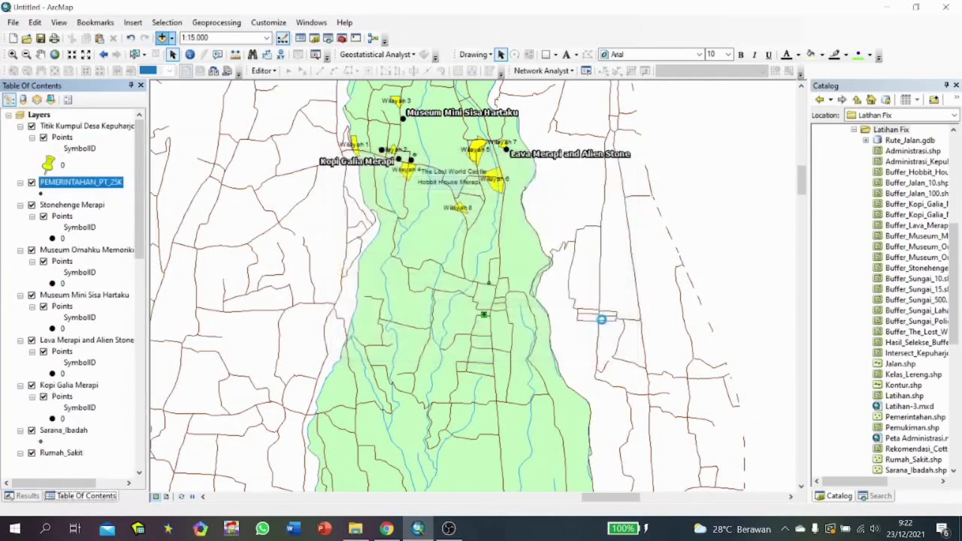
Change the Titik Kumpul Desa Kepuharjo point symbol to an orange-red Circle 1 of size 10.
left_click(49, 165)
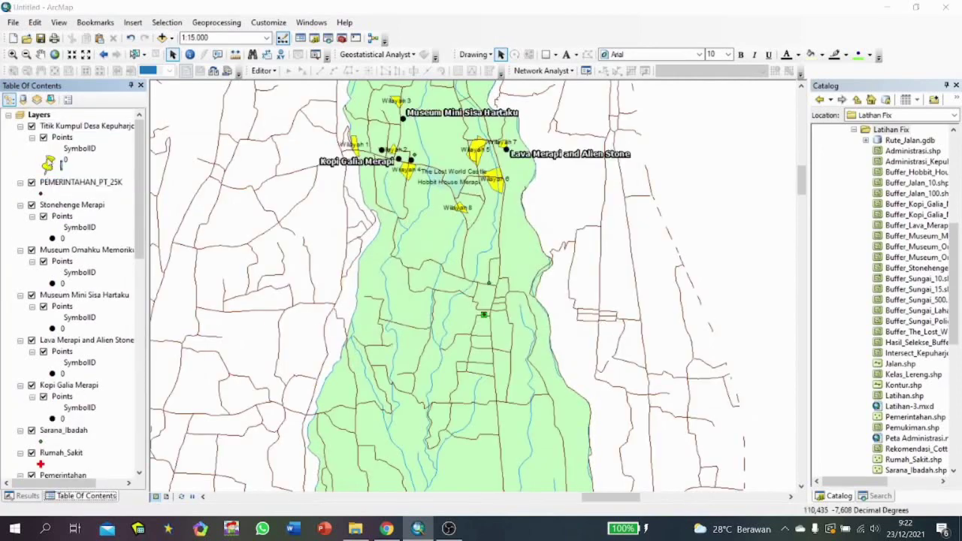
left_click(356, 193)
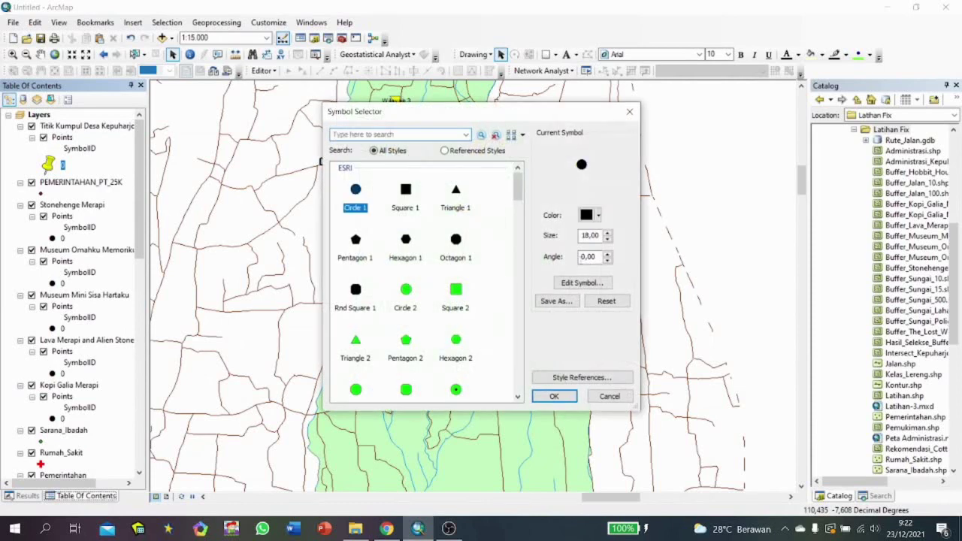
left_click(609, 240)
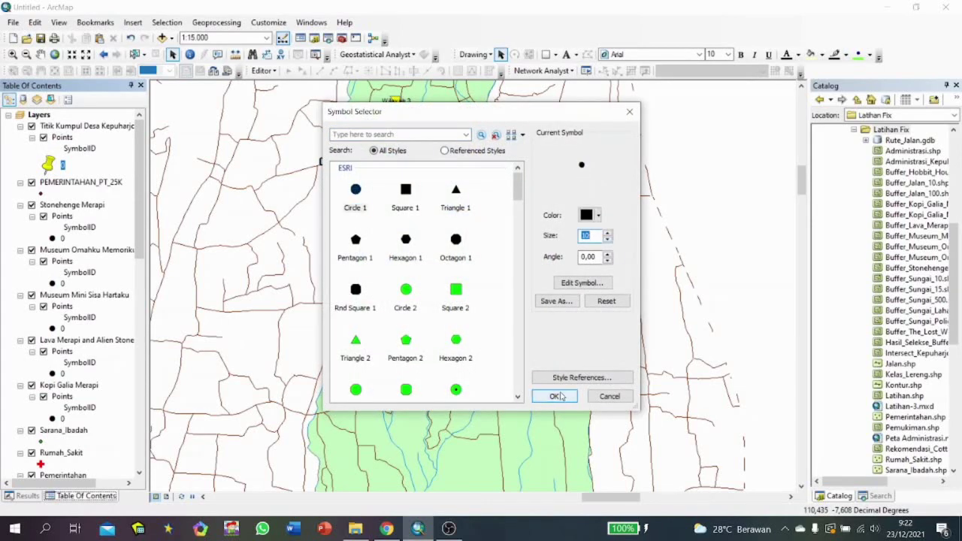
left_click(599, 215)
left_click(607, 280)
left_click(555, 396)
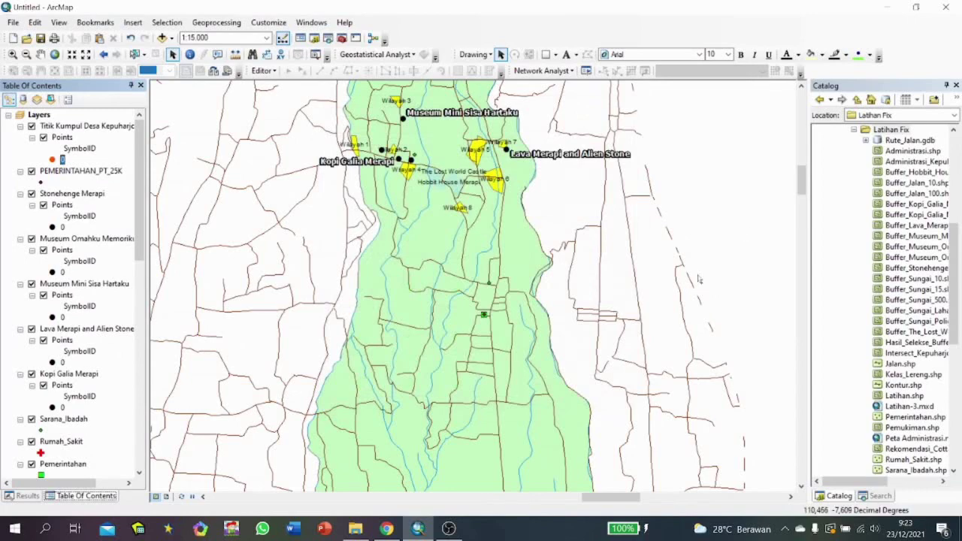
scroll(584, 310, "up", 1)
mouse_move(802, 200)
left_mouse_down()
mouse_move(801, 281)
mouse_move(802, 201)
left_mouse_up()
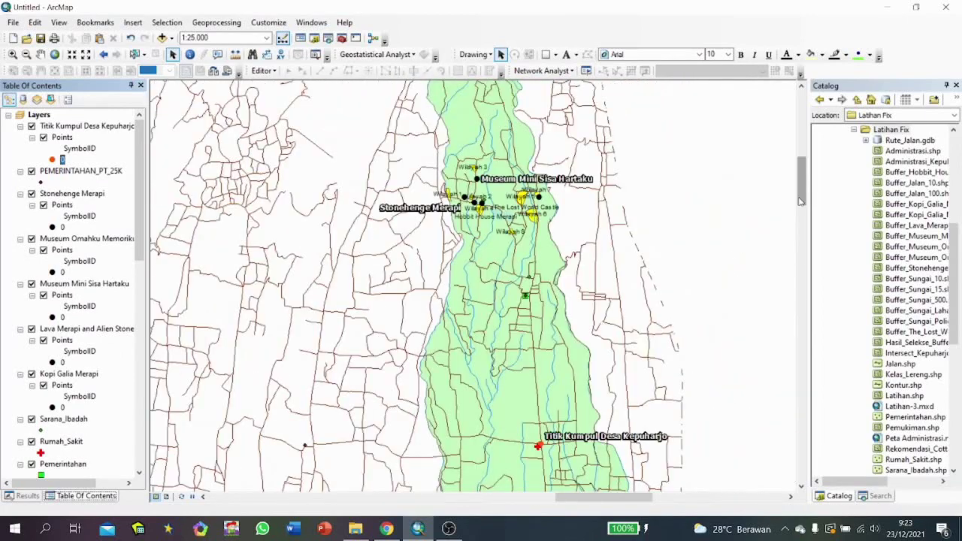
scroll(542, 324, "up", 1)
scroll(542, 324, "down", 2)
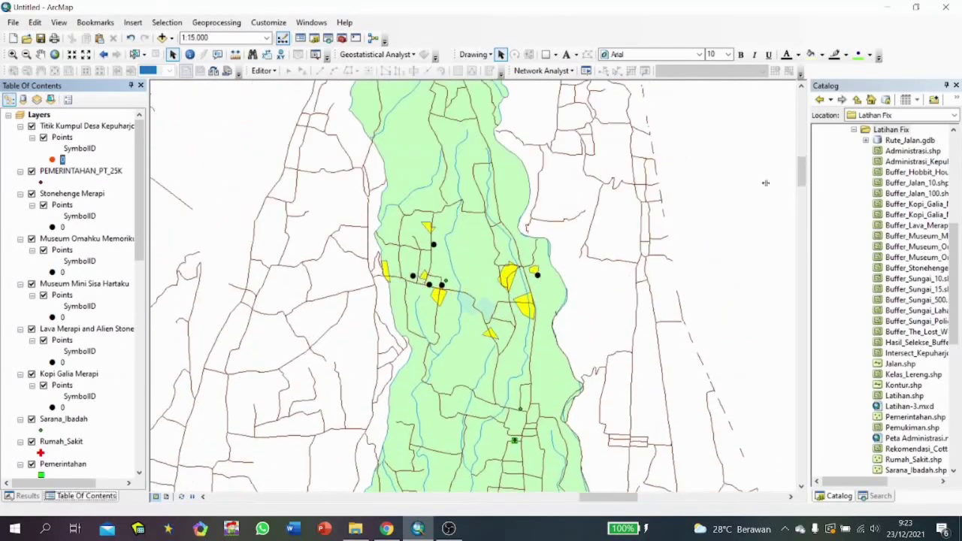
mouse_move(802, 170)
left_mouse_down()
mouse_move(804, 241)
mouse_move(802, 173)
left_mouse_up()
Create a file geodatabase named Rute_Efektif in the Latihan Fix folder.
scroll(895, 241, "up", 2)
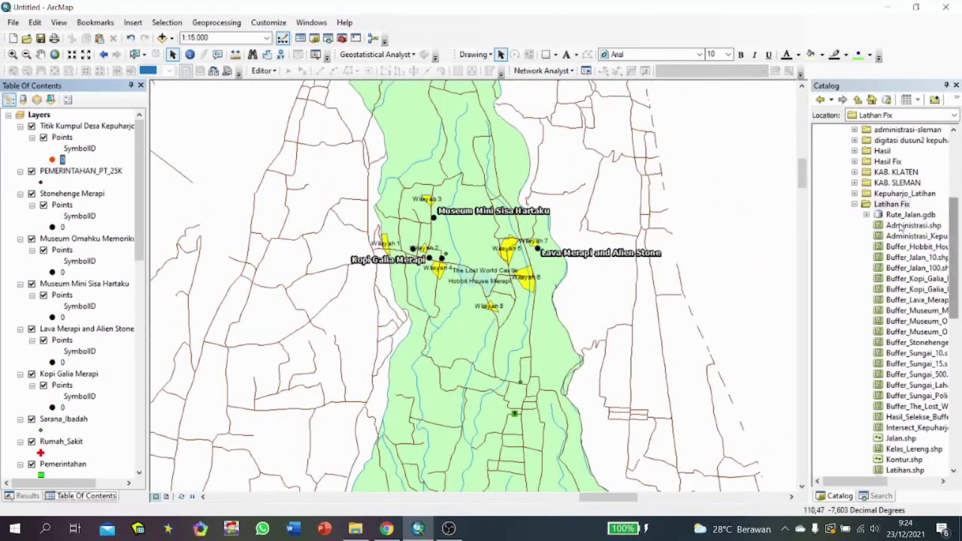
right_click(891, 203)
mouse_move(888, 280)
left_click(790, 295)
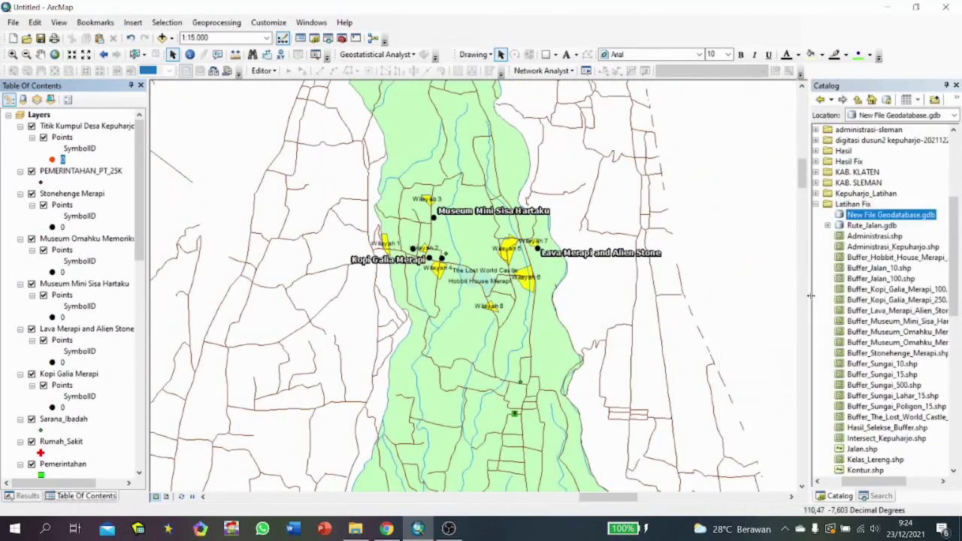
right_click(886, 219)
left_click(865, 262)
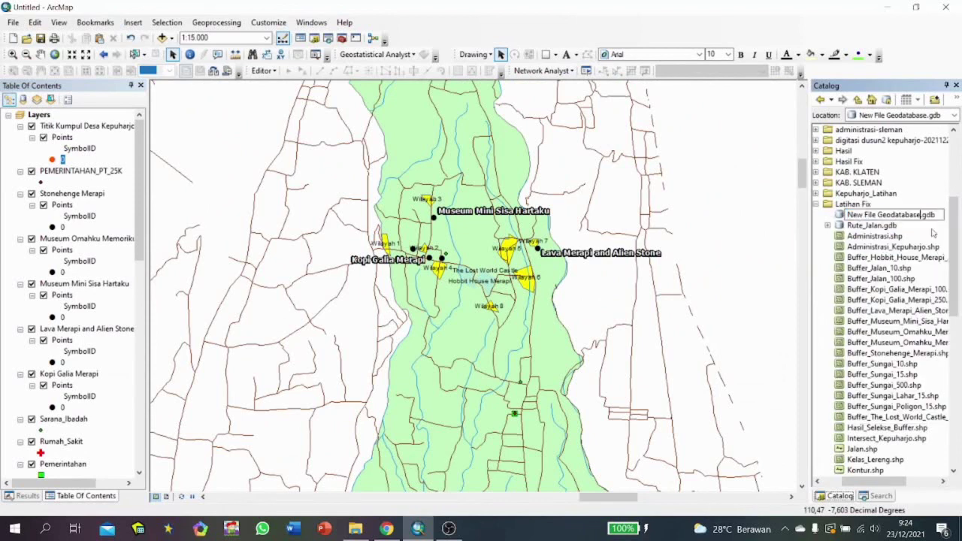
type("Jalu")
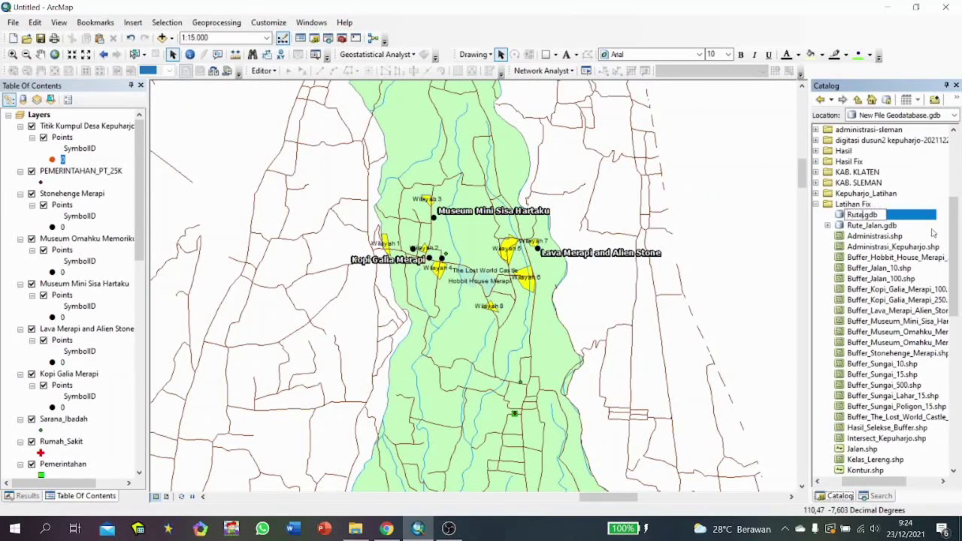
type("ktif")
key("Return")
Create a feature dataset named Jalan_Rekomendasi in Rute_Efektif.gdb with the WGS 1984 UTM Zone 49S coordinate system.
right_click(880, 215)
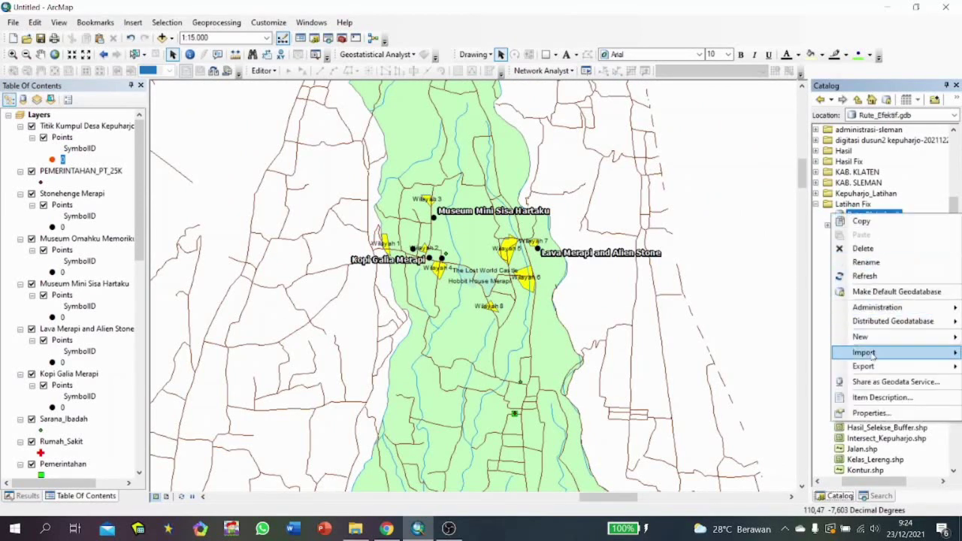
mouse_move(865, 336)
left_click(794, 340)
type("Jalan")
left_click(555, 429)
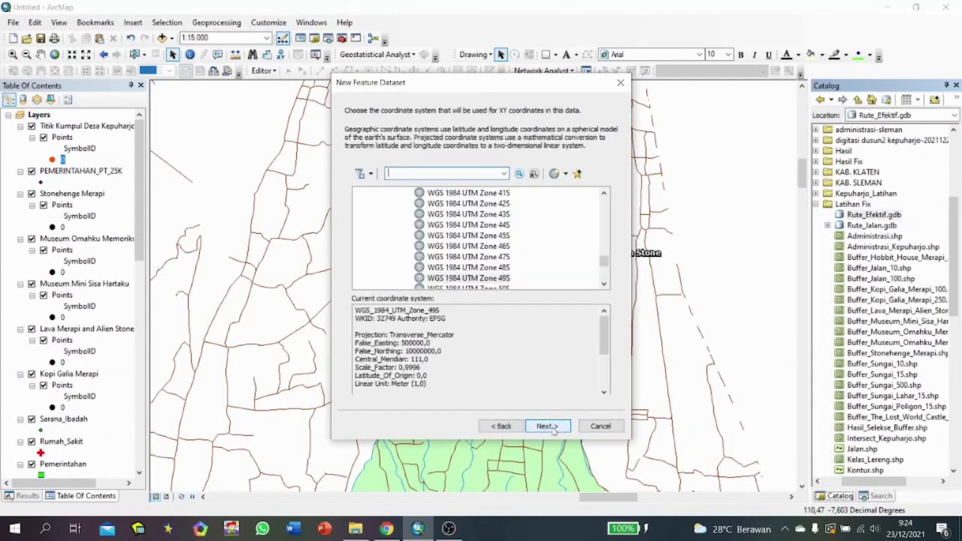
left_click(502, 427)
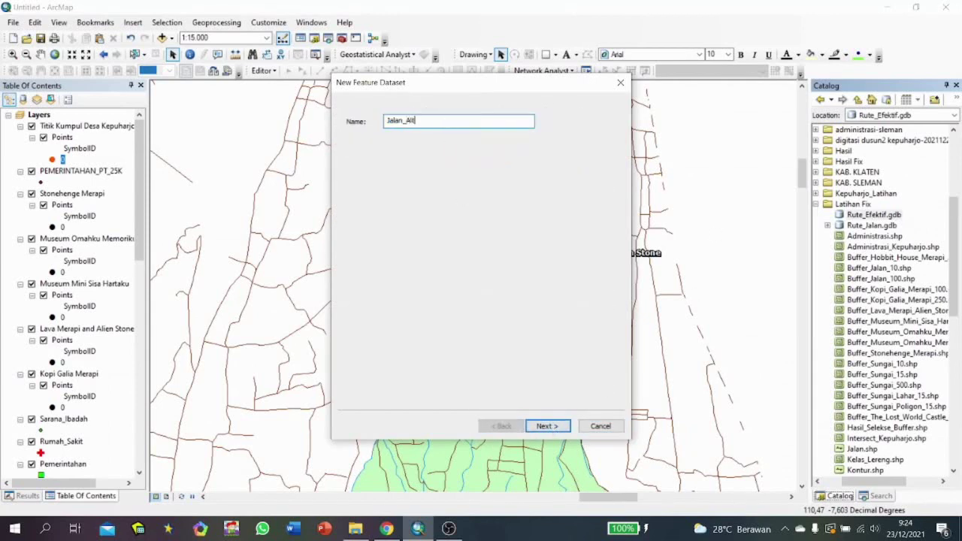
left_click(547, 427)
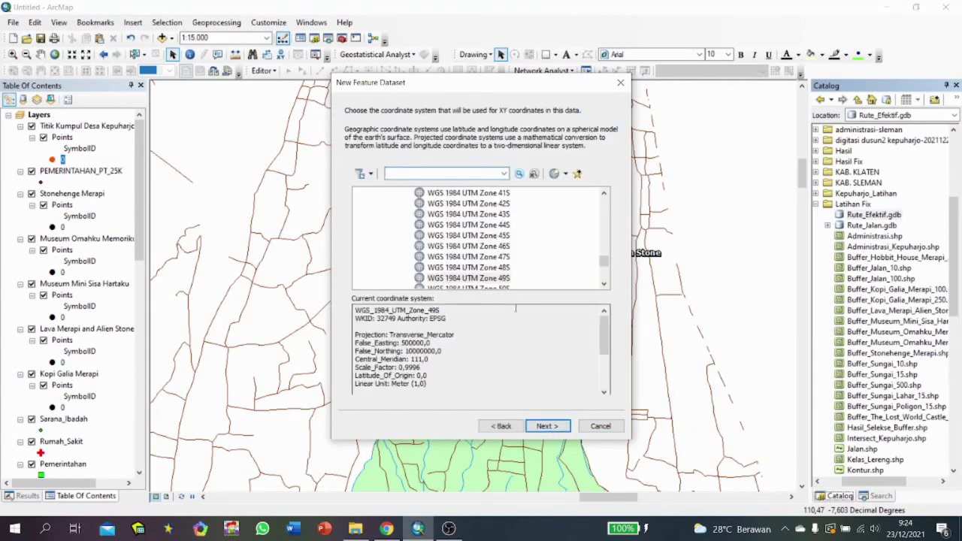
left_click(501, 278)
left_click(547, 426)
left_click(548, 427)
left_click(548, 426)
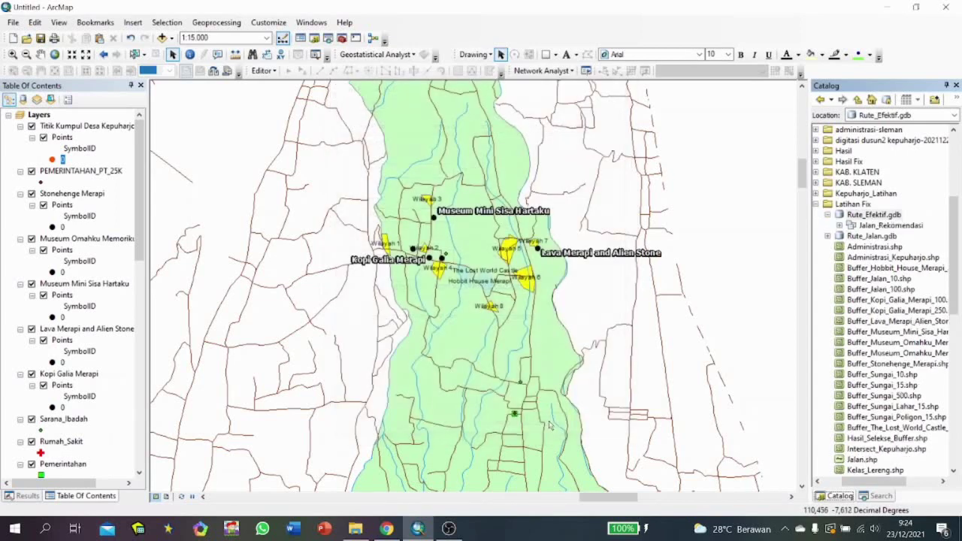
Import the JALAN_LN_25K layer into the Jalan_Rekomendasi feature dataset with Feature Class to Geodatabase (multiple).
right_click(868, 227)
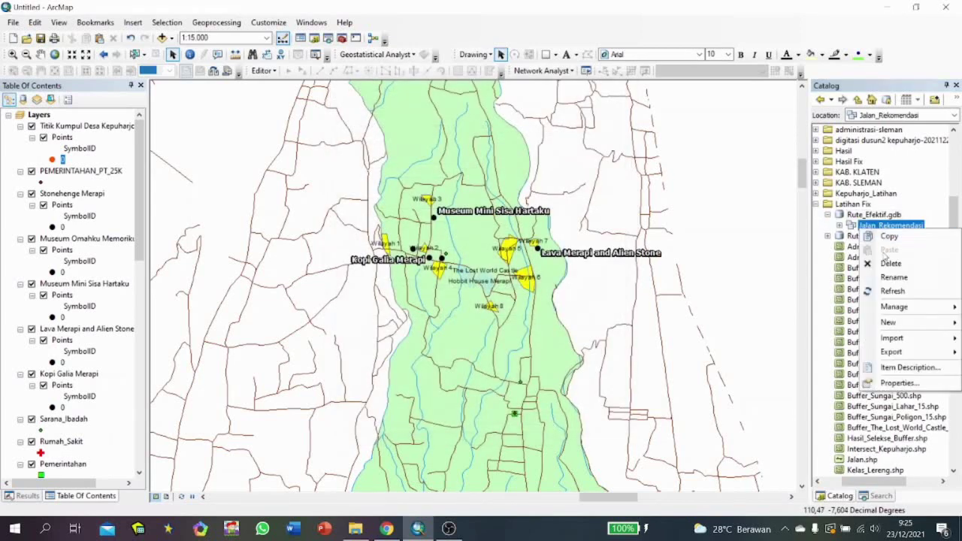
mouse_move(886, 322)
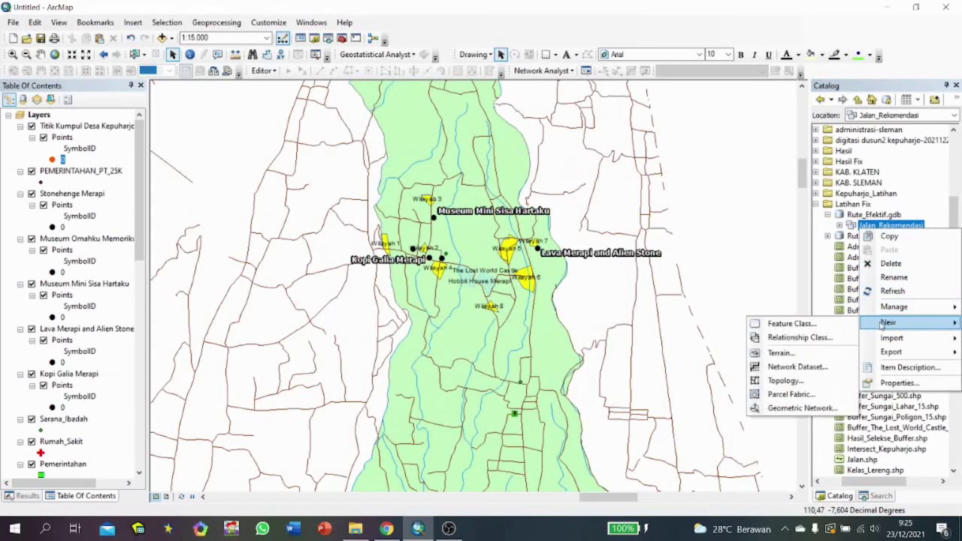
left_click(804, 352)
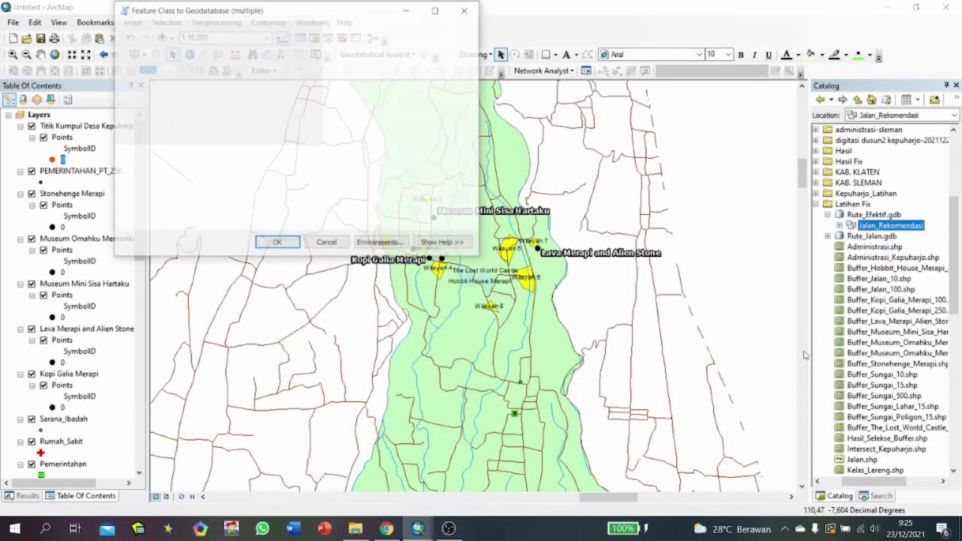
left_click(435, 45)
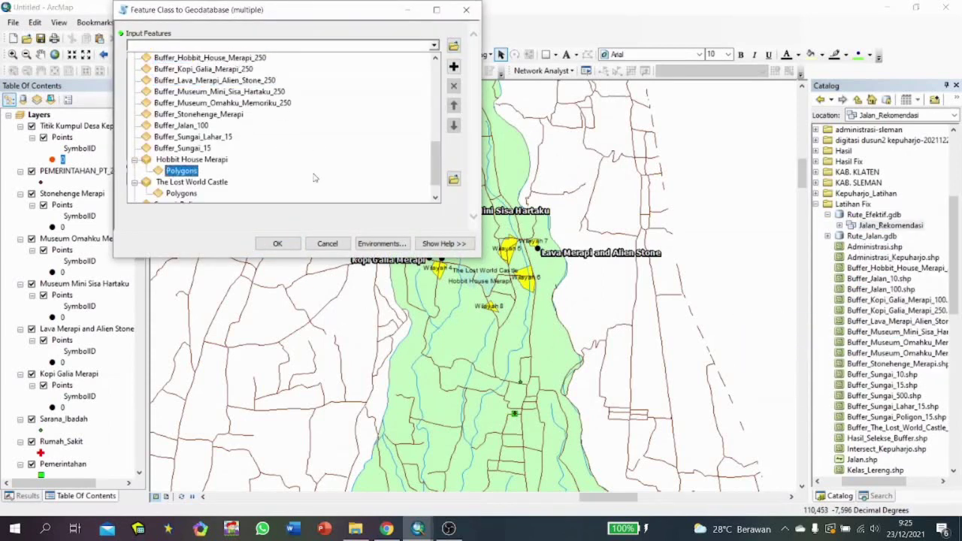
scroll(226, 120, "up", 4)
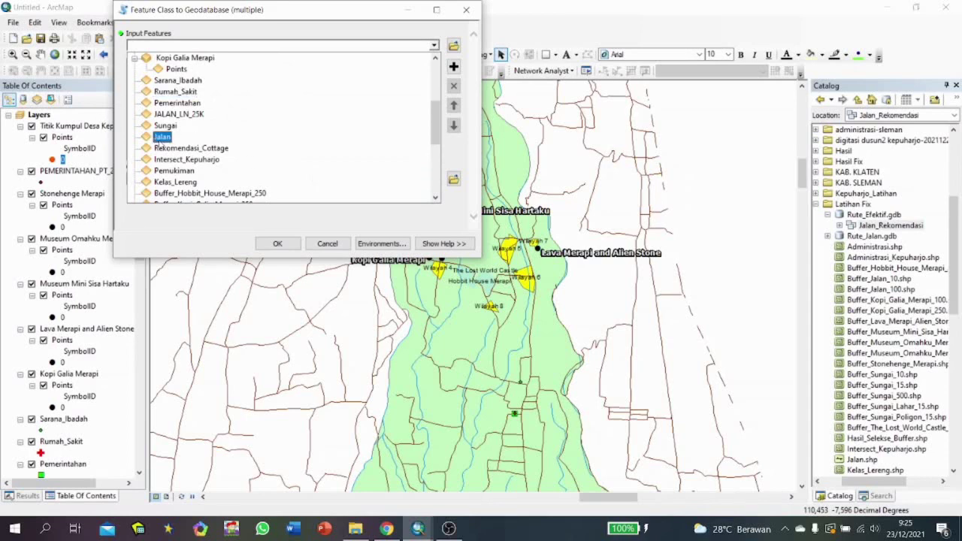
scroll(172, 140, "up", 4)
scroll(173, 140, "down", 8)
scroll(173, 140, "up", 9)
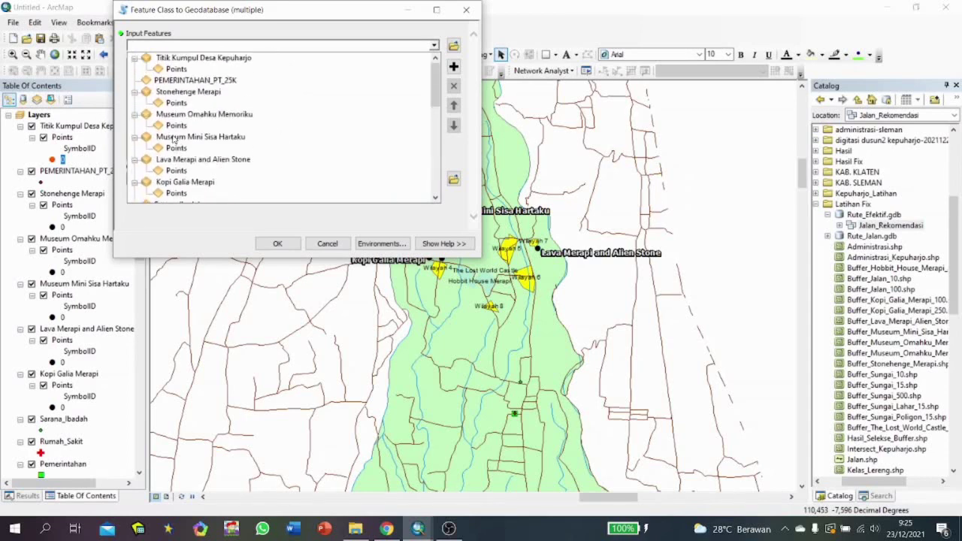
scroll(173, 140, "down", 3)
left_click(173, 140)
left_click(454, 179)
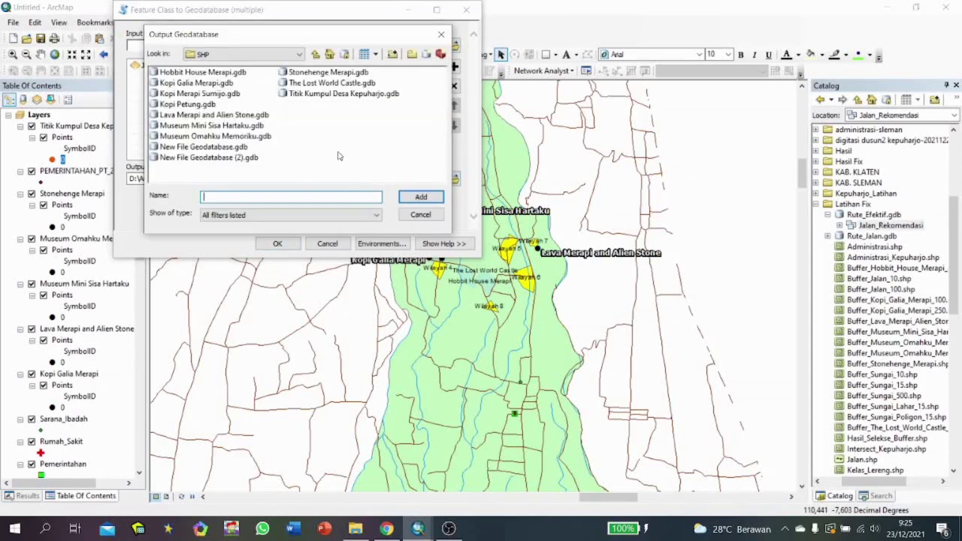
left_click(420, 214)
left_click(277, 244)
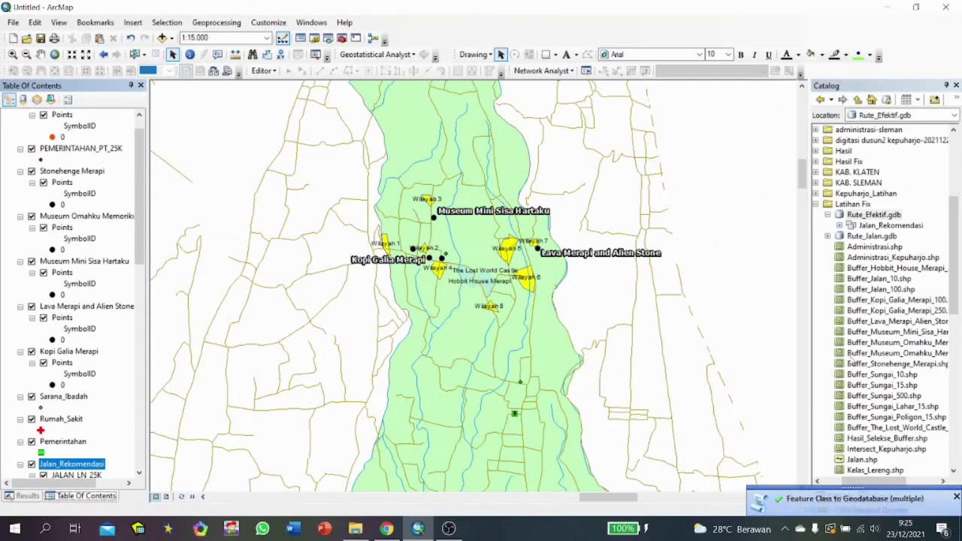
Create and build a network dataset in Jalan_Rekomendasi from JALAN_LN_25K, with elevation modelling set to None and no service area index.
right_click(870, 226)
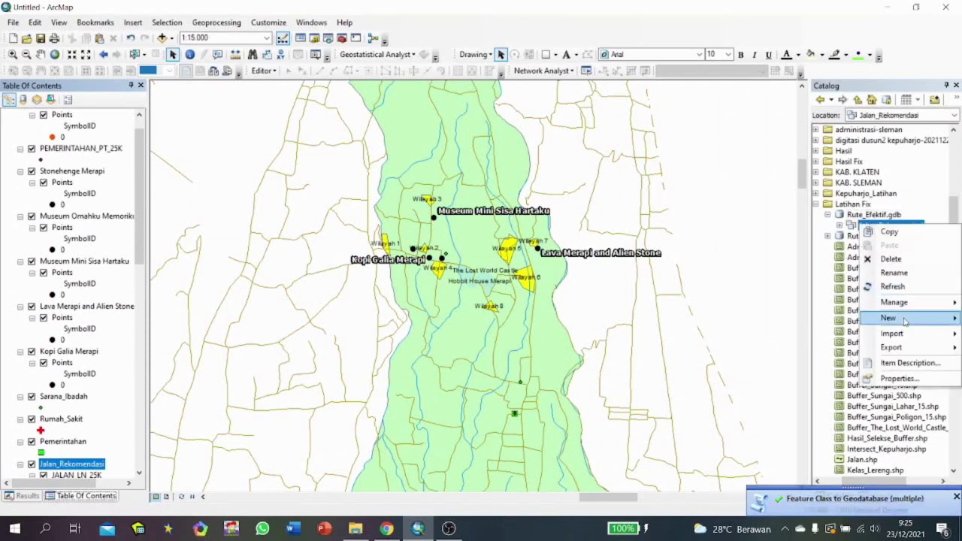
mouse_move(892, 317)
left_click(795, 363)
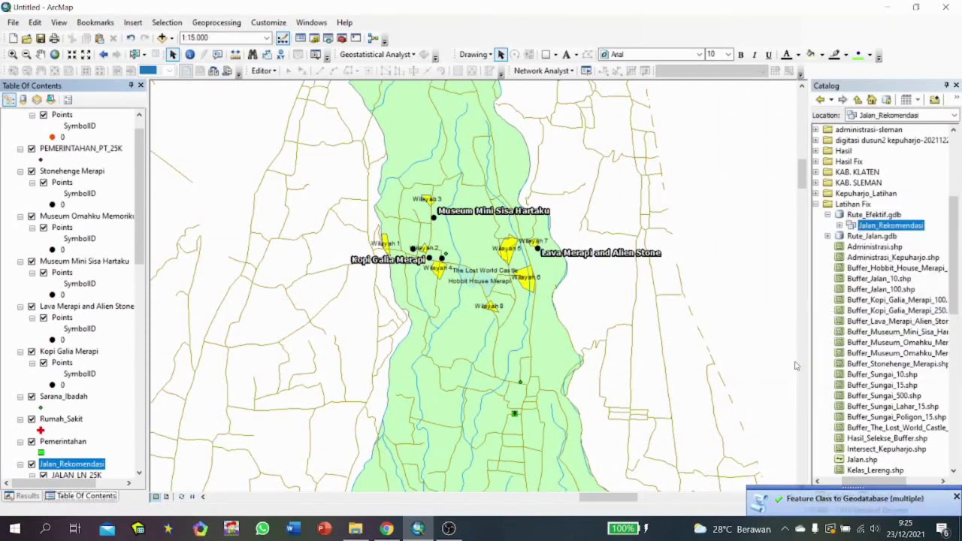
left_click(625, 458)
left_click(625, 458)
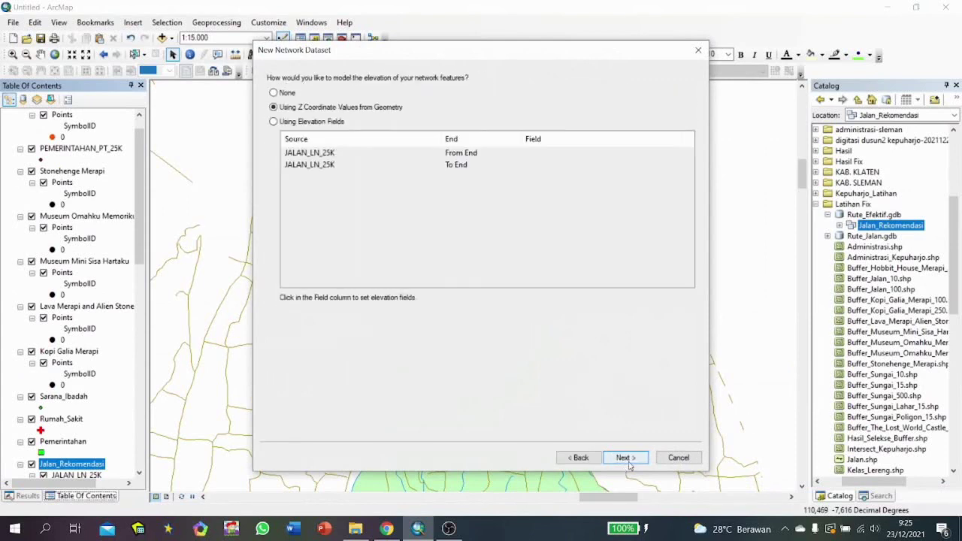
left_click(625, 457)
left_click(625, 458)
left_click(274, 97)
left_click(625, 457)
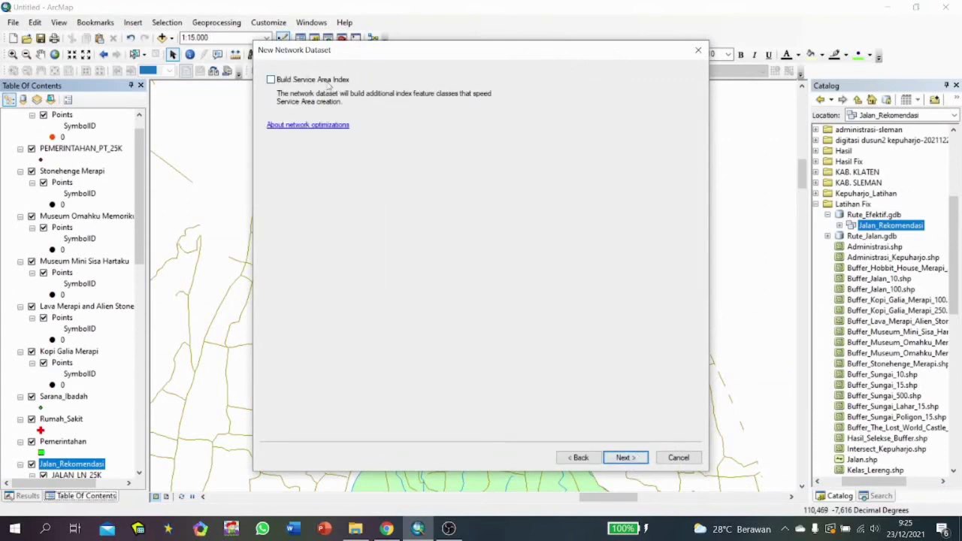
left_click(625, 458)
left_click(625, 458)
left_click(527, 306)
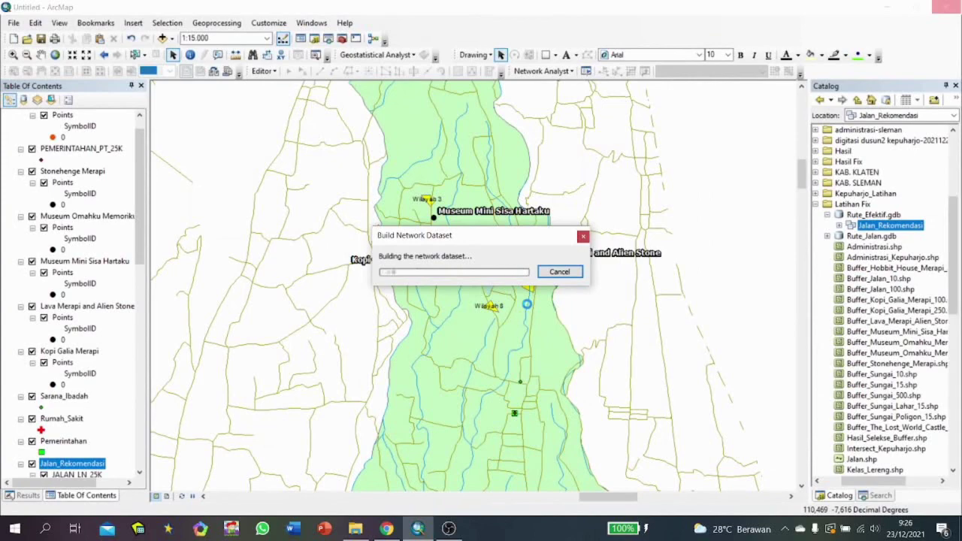
Add the Jalan_Rekomendasi_ND network dataset and its participating feature classes to the map.
left_click(512, 307)
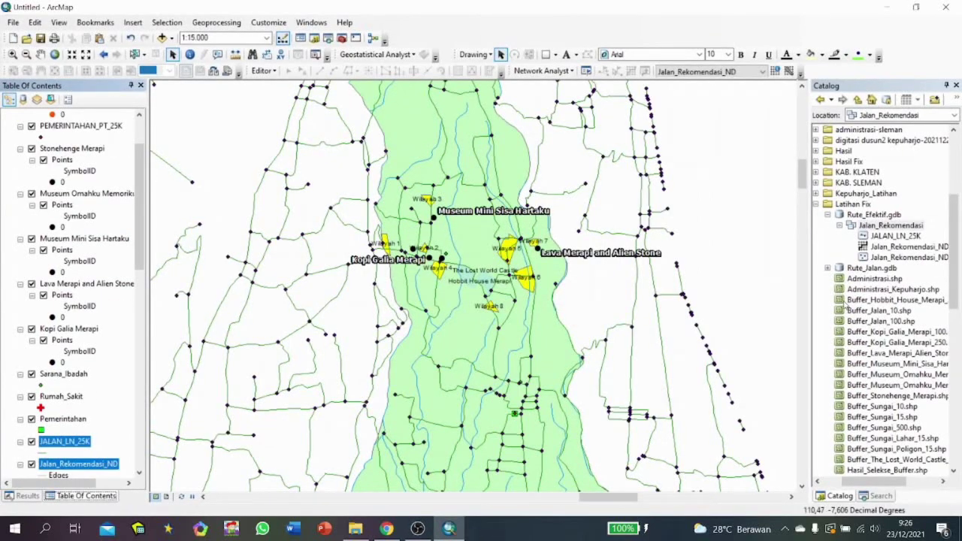
left_click_drag(809, 162, 802, 244)
scroll(470, 271, "down", 3)
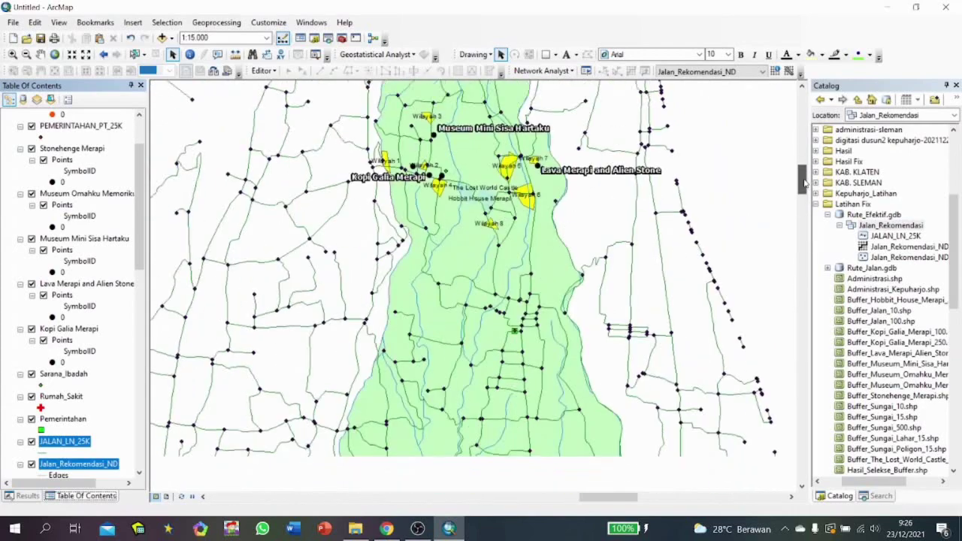
mouse_move(611, 498)
left_mouse_down()
mouse_move(595, 500)
mouse_move(607, 499)
left_mouse_up()
left_click_drag(803, 181, 805, 176)
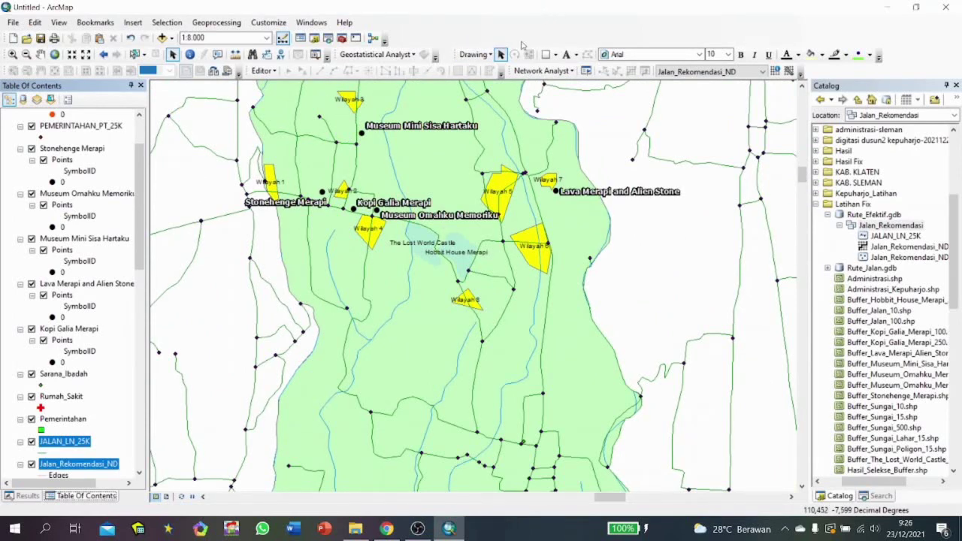
Create a new route analysis layer on the Jalan_Rekomendasi_ND network.
left_click(542, 71)
left_click(552, 81)
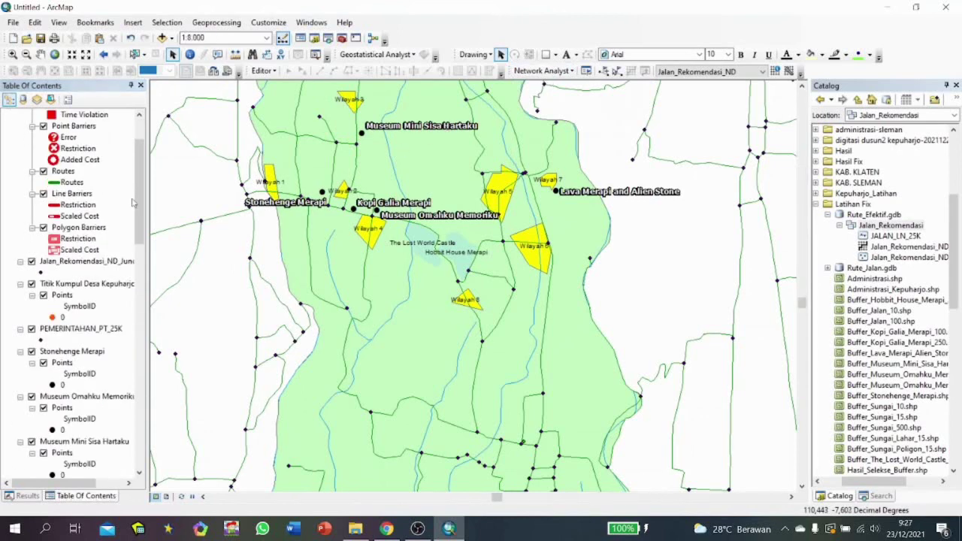
scroll(132, 201, "up", 2)
scroll(382, 258, "down", 3)
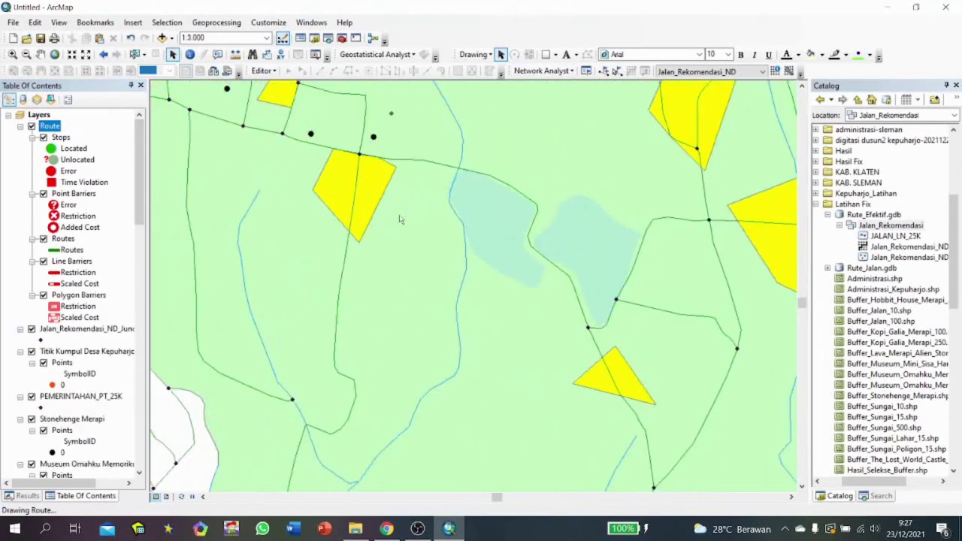
Place route stops on the road in Wilayah 4 and at the worship facility near Museum Omahku Memoriku.
left_click(606, 70)
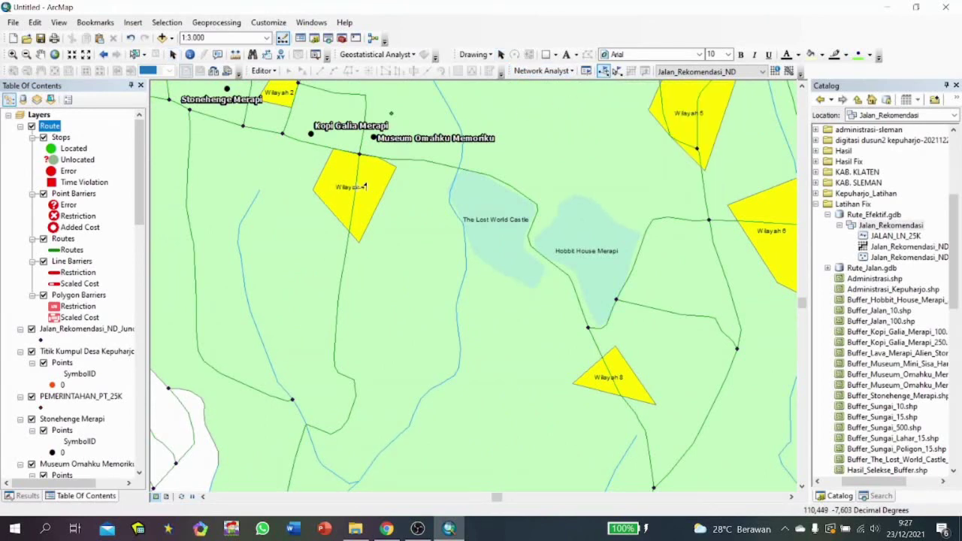
left_click(360, 187)
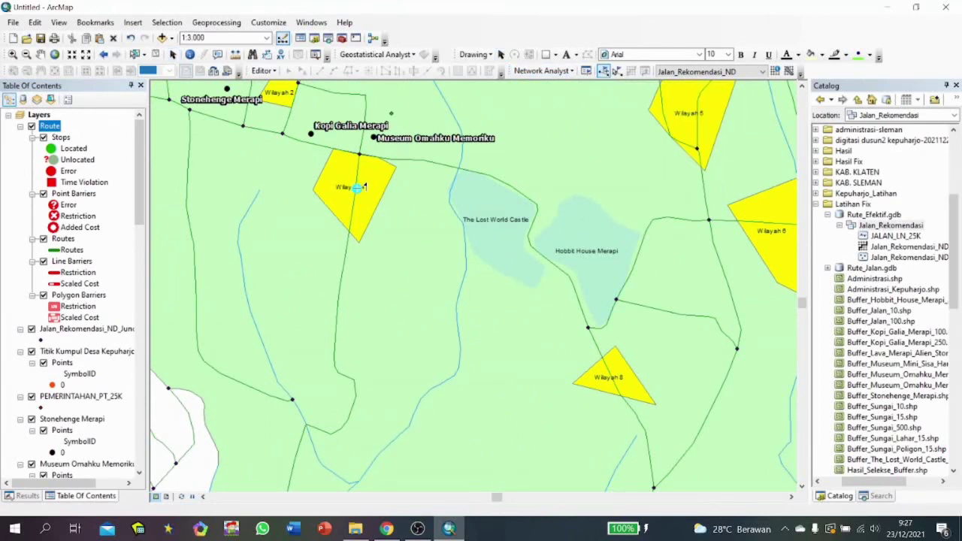
left_click(390, 113)
Place route stops at Titik Kumpul Desa Kepuharjo and at the hospital symbol beside it.
left_click_drag(609, 359, 511, 113)
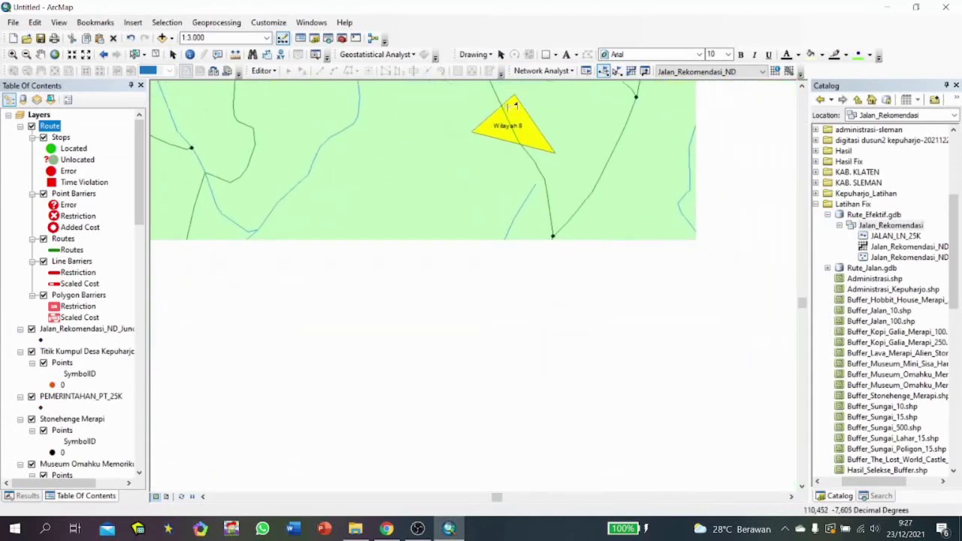
left_click_drag(469, 370, 335, 163)
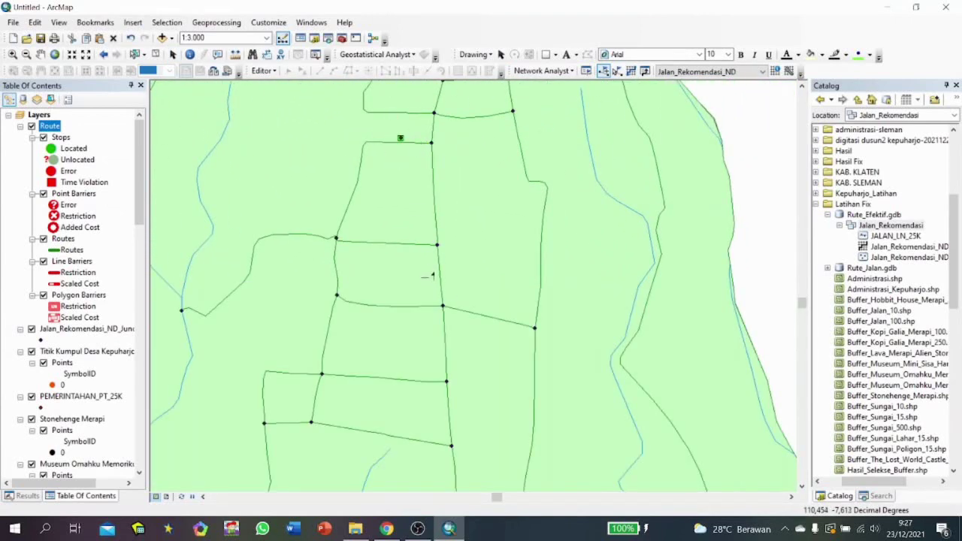
left_click_drag(426, 282, 392, 305)
left_click_drag(436, 421, 428, 128)
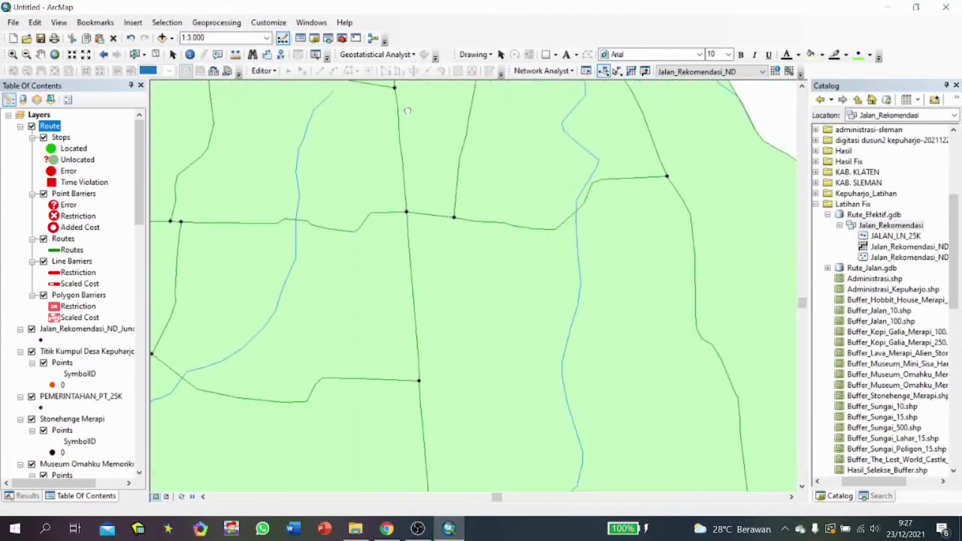
left_click_drag(451, 360, 446, 113)
left_click_drag(624, 485, 616, 143)
left_click_drag(464, 355, 458, 147)
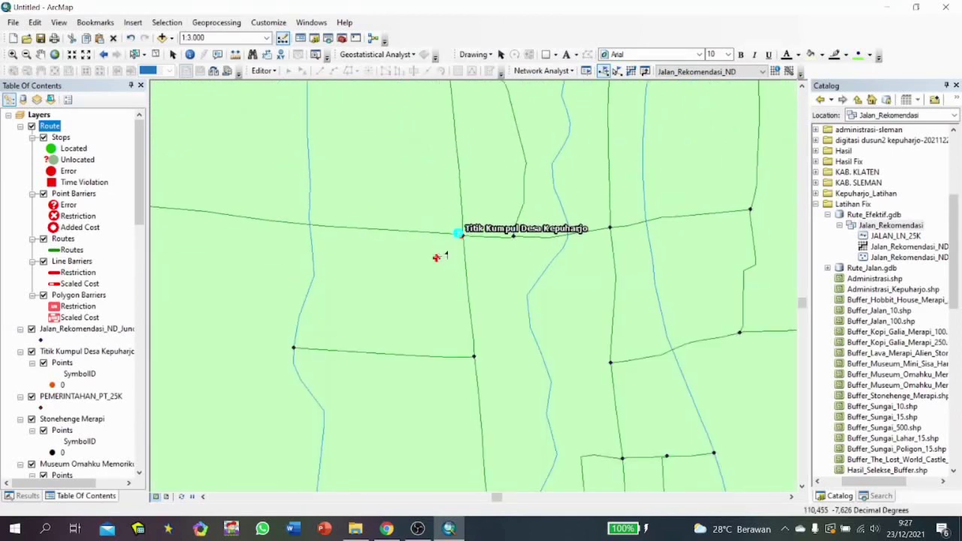
left_click(437, 257)
Place another route stop on the road near the PEMERINTAHAN_PT_25K points well south of the village.
left_click_drag(458, 327, 431, 84)
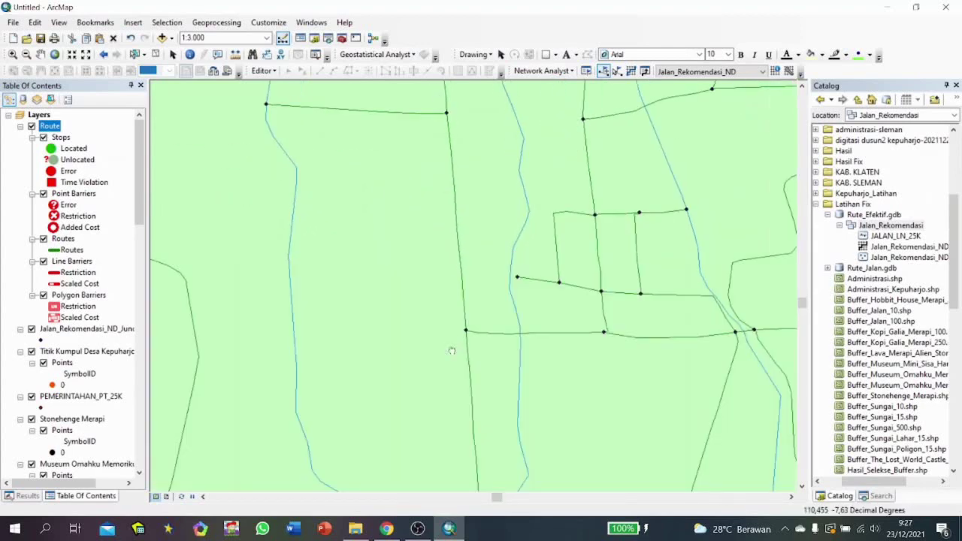
left_click_drag(451, 350, 435, 100)
left_click_drag(455, 361, 426, 68)
scroll(432, 244, "up", 3)
scroll(467, 262, "down", 3)
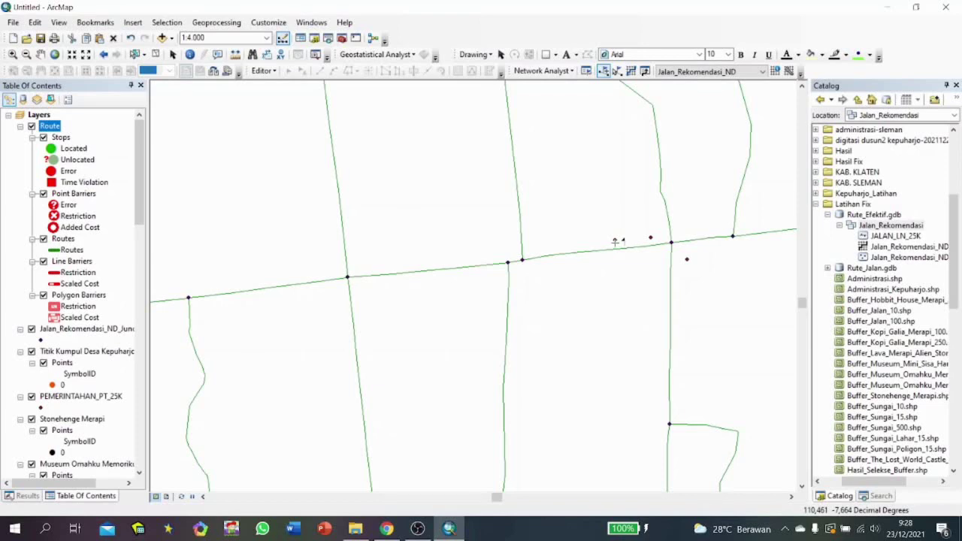
left_click(615, 241)
Solve the route through the placed stops and examine its course between Wilayah 4 and Titik Kumpul Desa Kepuharjo.
scroll(473, 250, "up", 3)
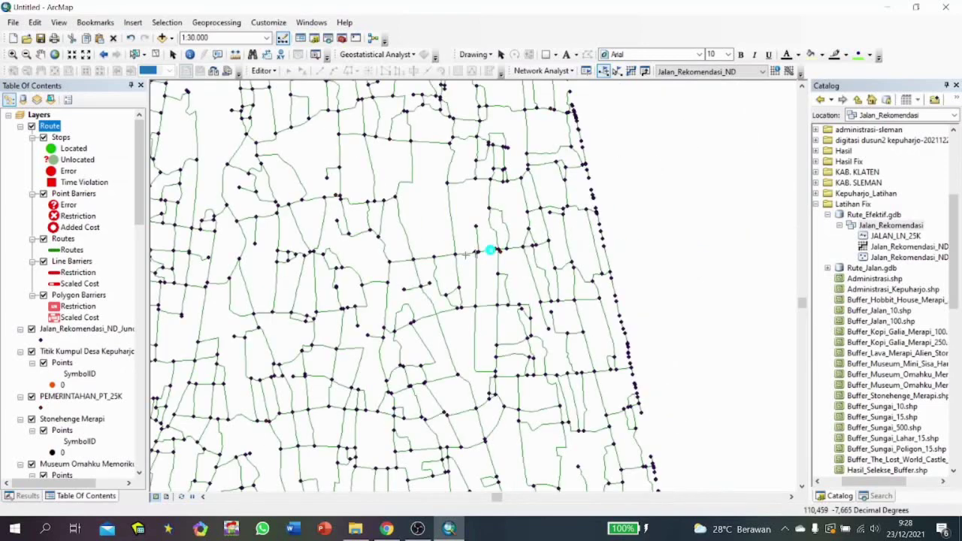
scroll(528, 194, "up", 2)
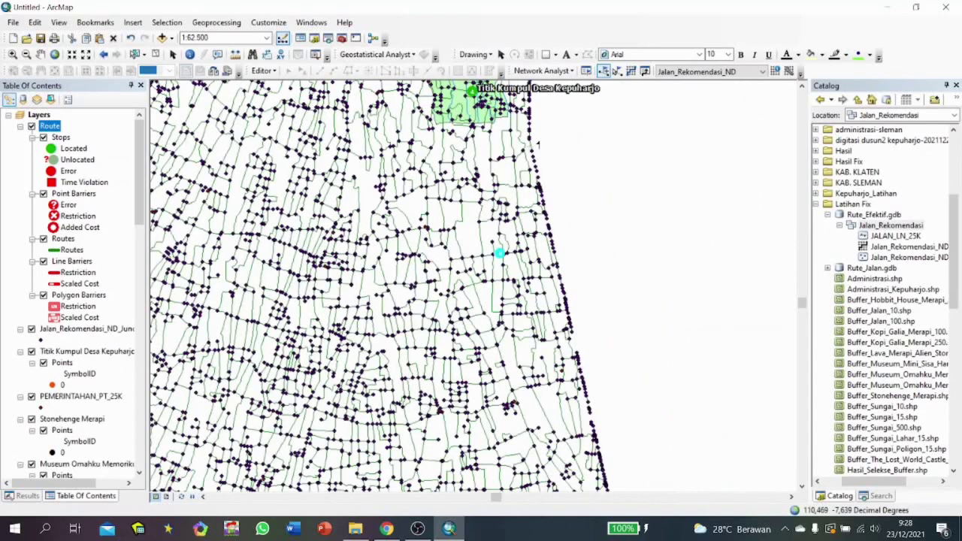
left_click(632, 71)
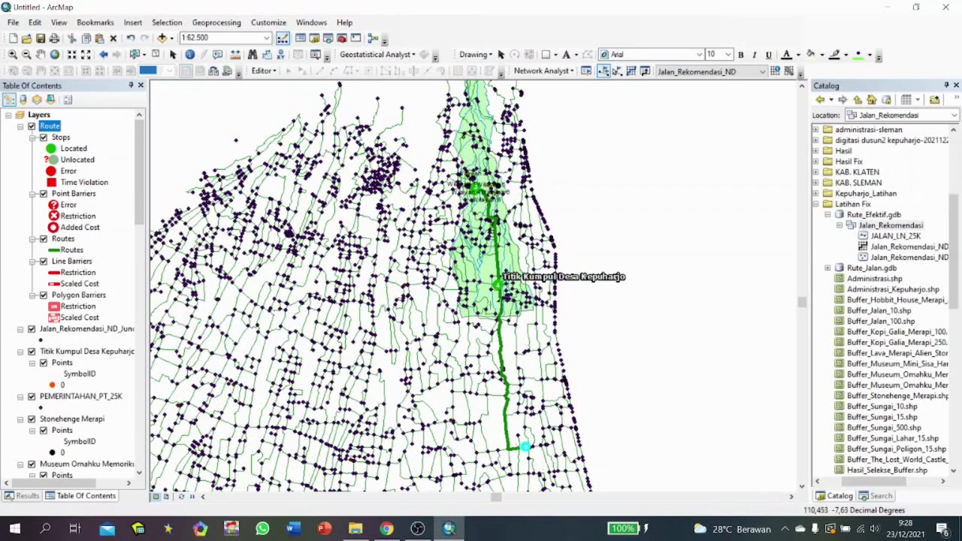
scroll(485, 280, "down", 3)
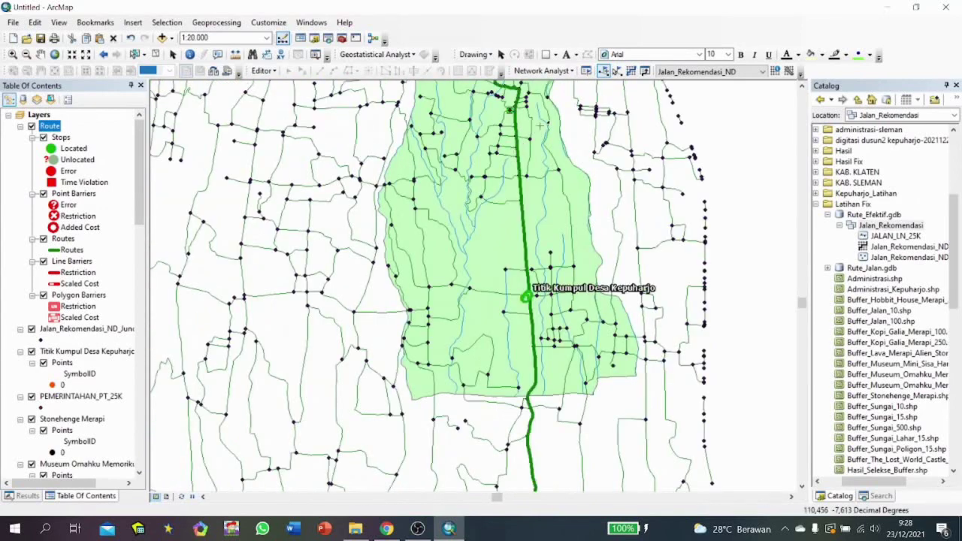
scroll(476, 265, "down", 4)
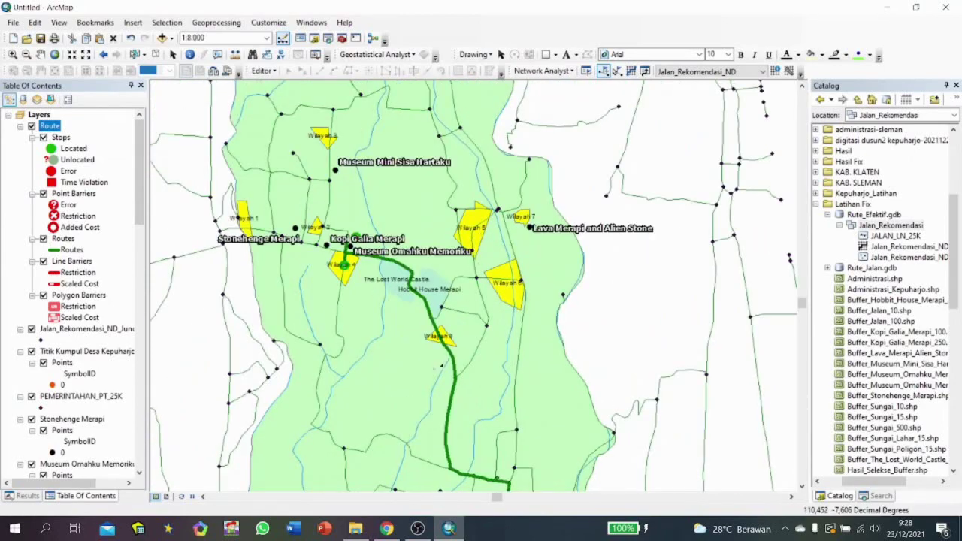
left_click_drag(504, 484, 511, 435)
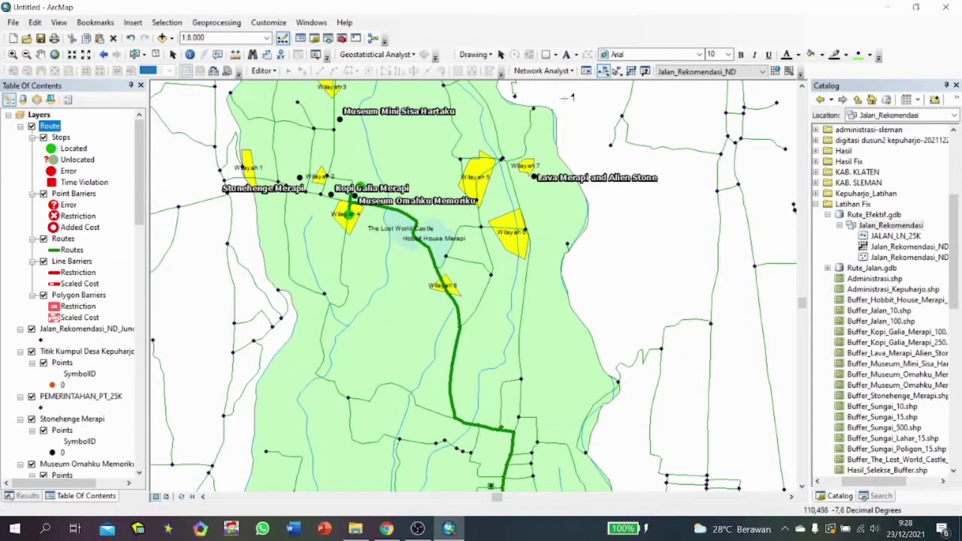
Create a second route analysis layer and place stops for it on the road network.
left_click(542, 70)
left_click(544, 86)
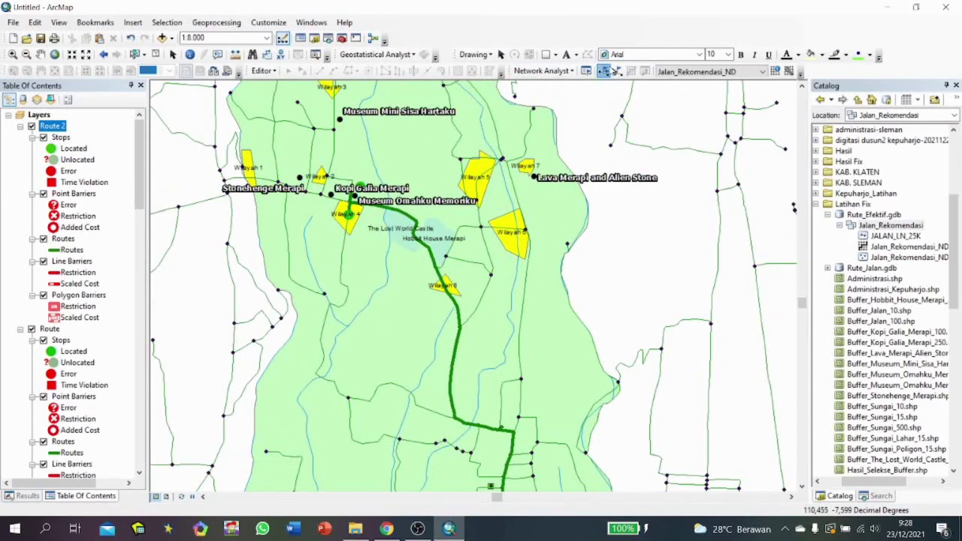
key("Down")
mouse_move(527, 369)
left_mouse_down()
mouse_move(469, 150)
mouse_move(478, 438)
mouse_move(489, 430)
left_mouse_up()
left_click_drag(487, 165, 505, 477)
left_click(329, 164)
key("Down")
key("Down")
key("Down")
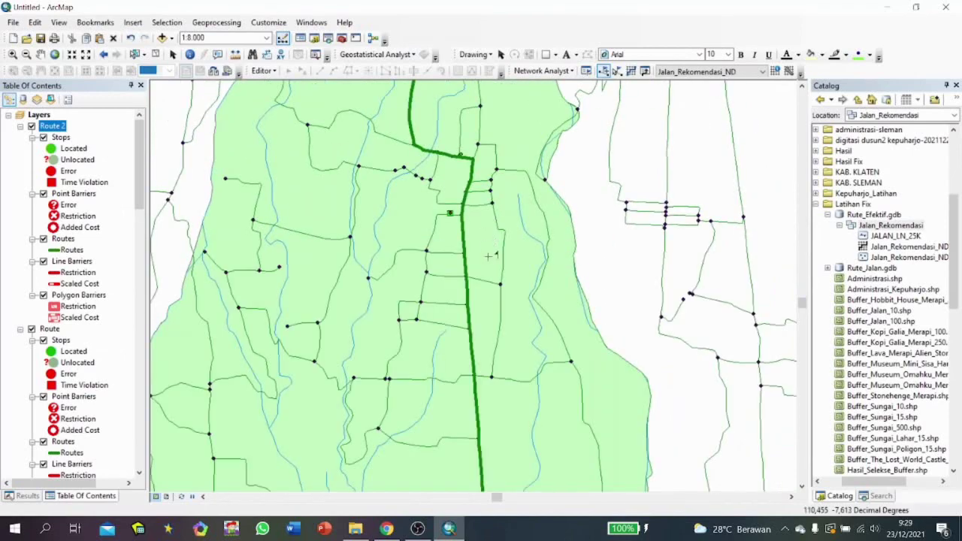
key("Down")
key("Down")
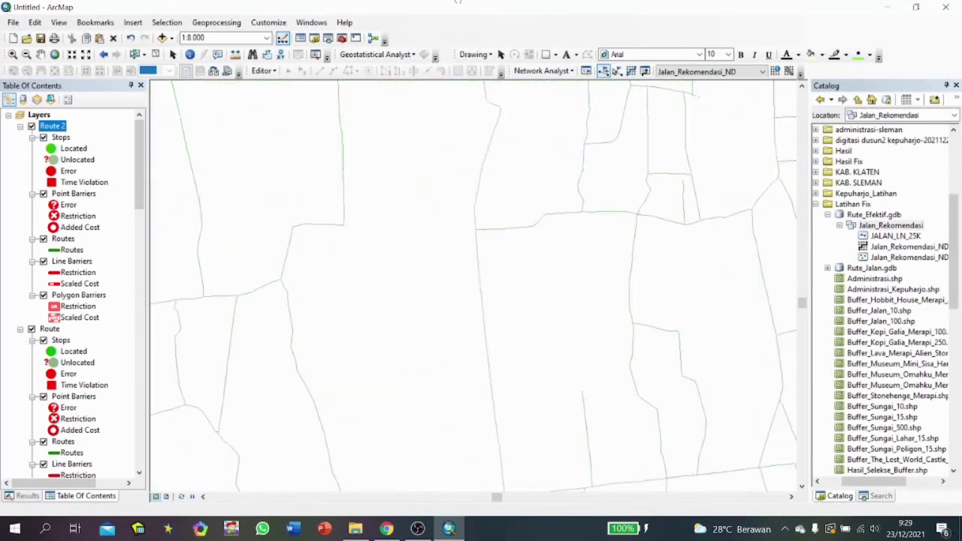
scroll(484, 302, "down", 3)
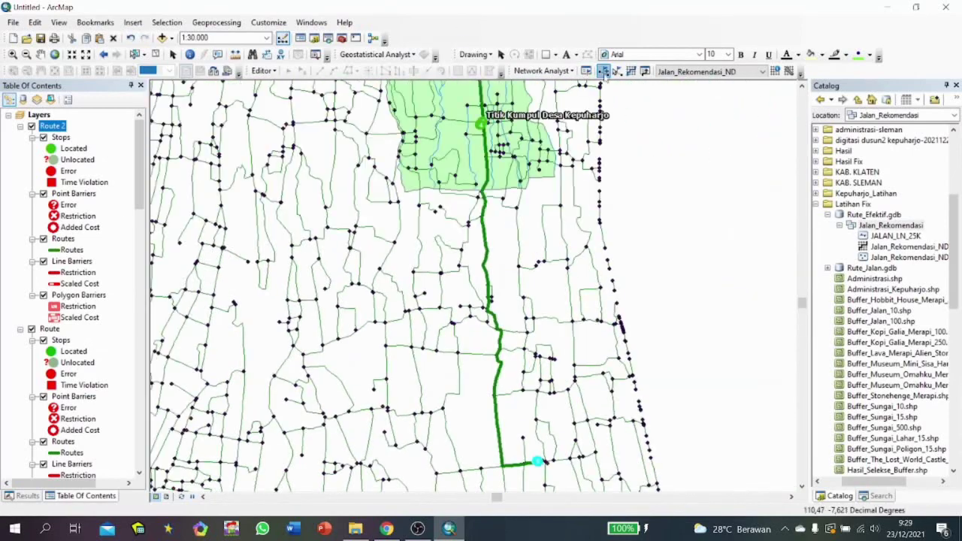
Change the Routes symbol of the Route 2 layer to the Highway style with a width of 1.
left_click(54, 250)
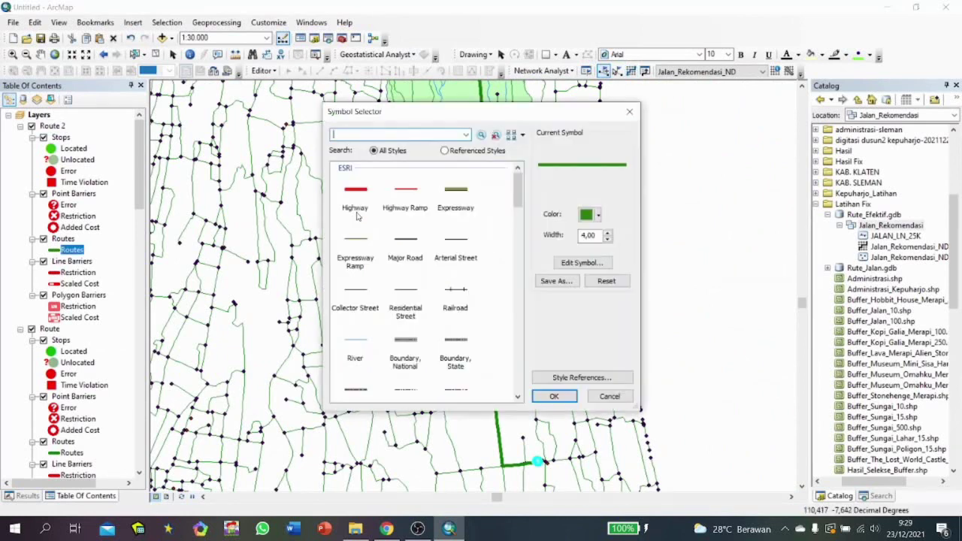
left_click(357, 212)
double_click(585, 234)
type("1")
left_click(554, 396)
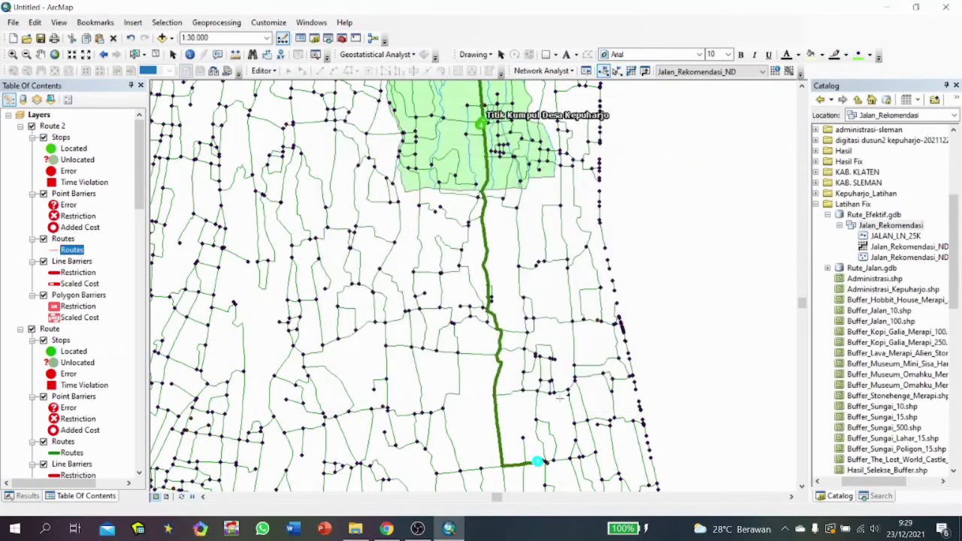
Compare the Route and Route 2 results by switching each layer's visibility off and on around Desa Kepuharjo.
left_click(32, 329)
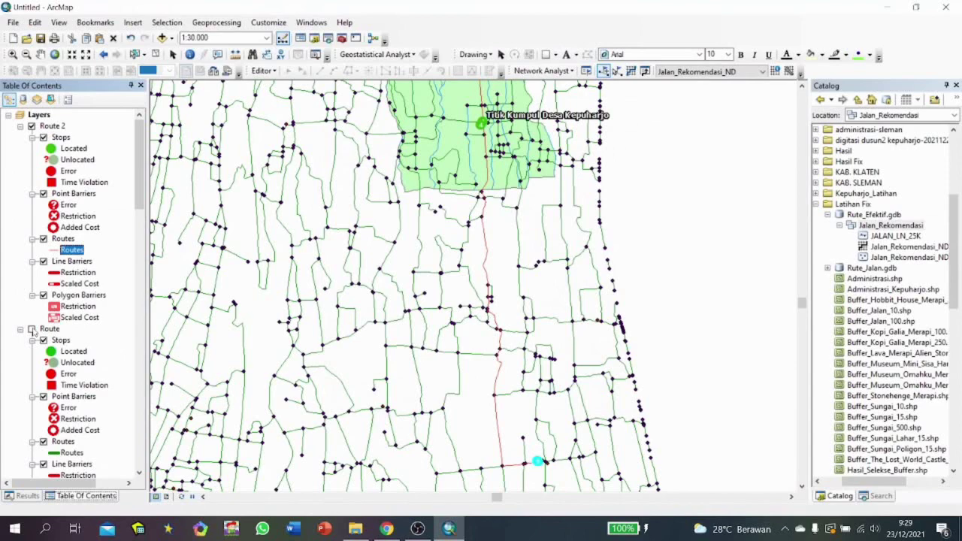
left_click_drag(530, 179, 535, 382)
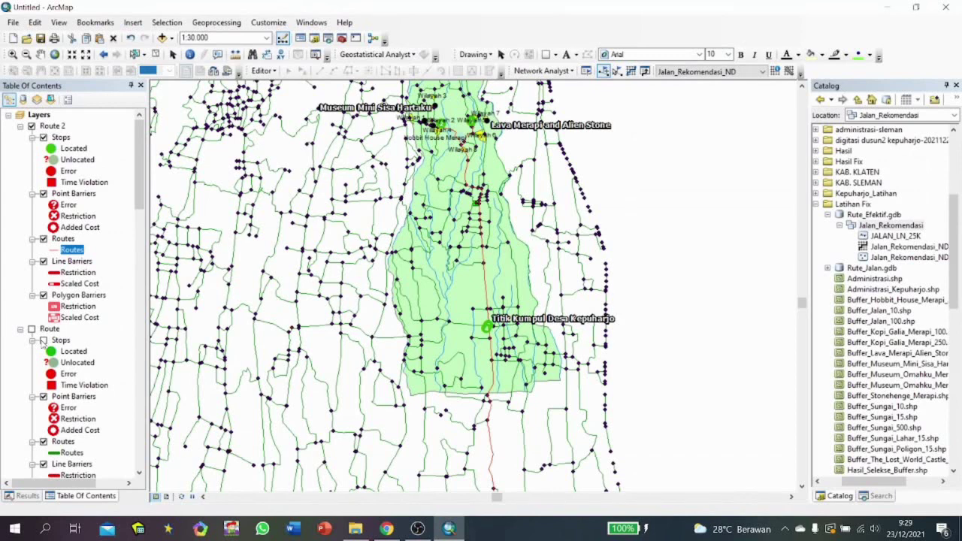
left_click(43, 138)
left_click(43, 138)
left_click(32, 126)
left_click(32, 329)
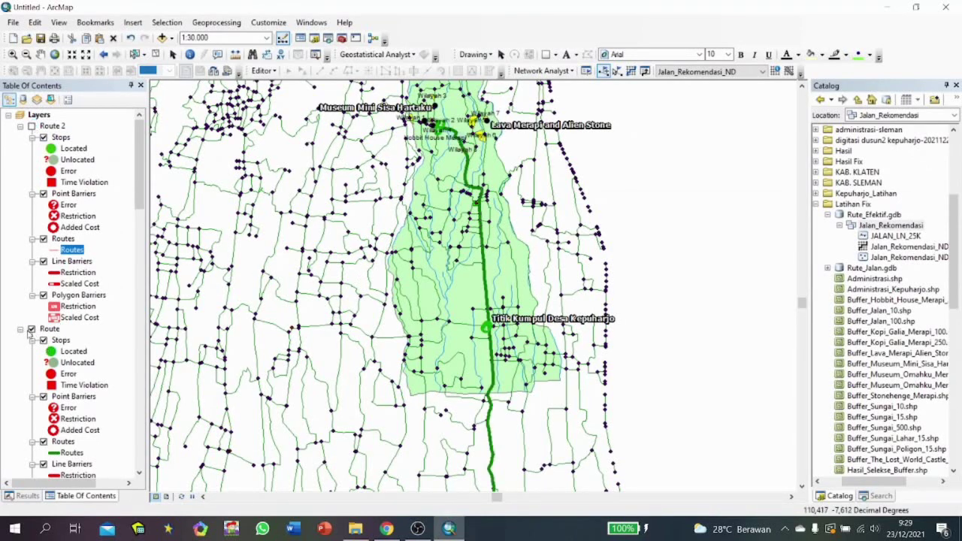
left_click(31, 126)
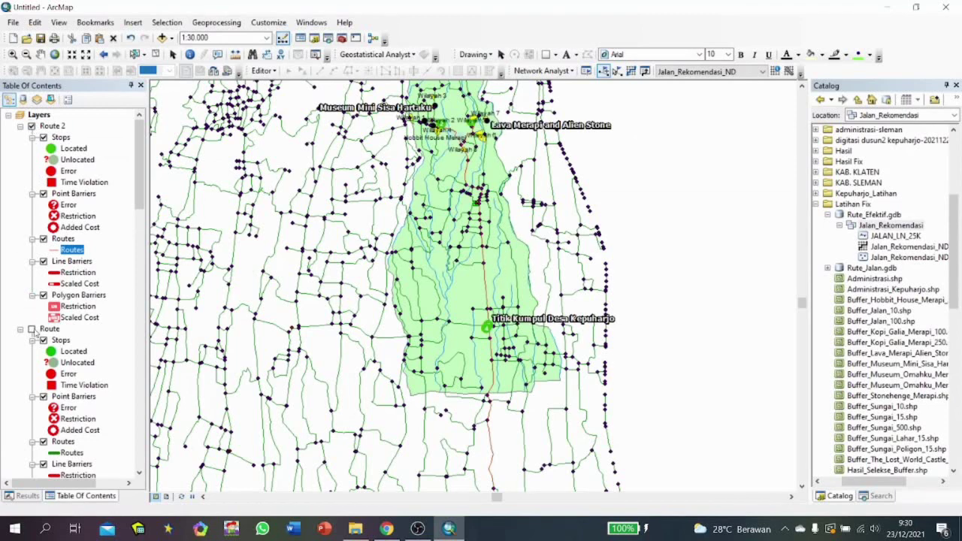
left_click(31, 329)
Hide the Jalan_Rekomendasi_ND_Junctions layer and the standalone JALAN_LN_25K road layer.
scroll(68, 301, "down", 8)
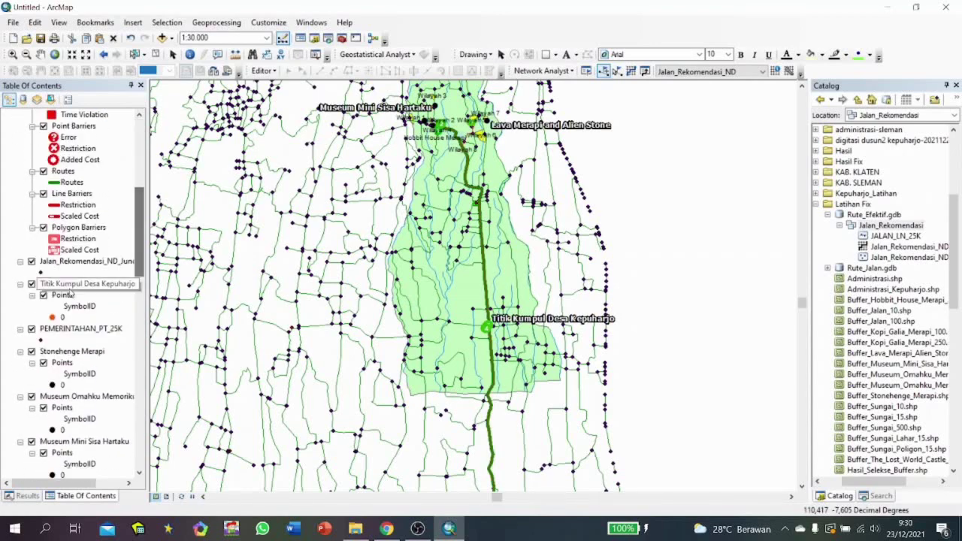
left_click(31, 261)
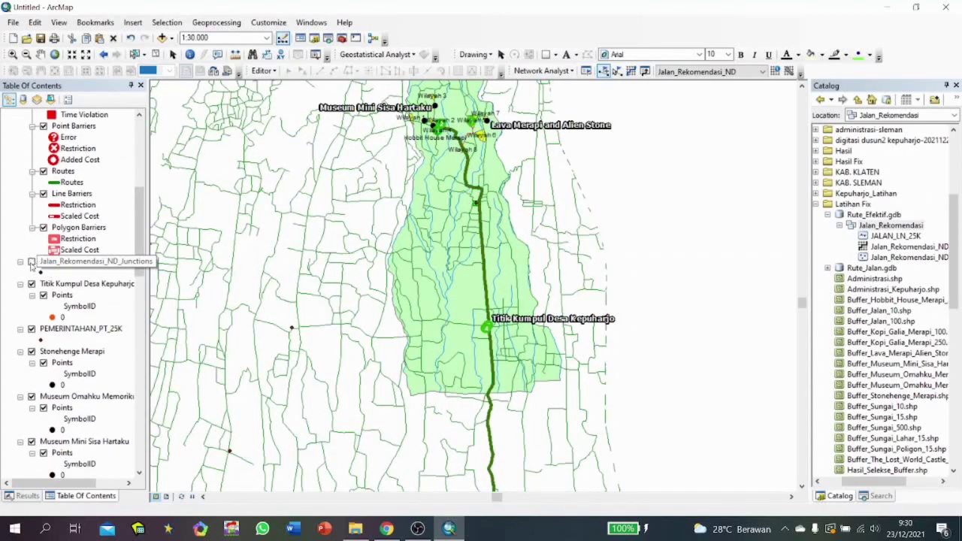
scroll(55, 376, "down", 4)
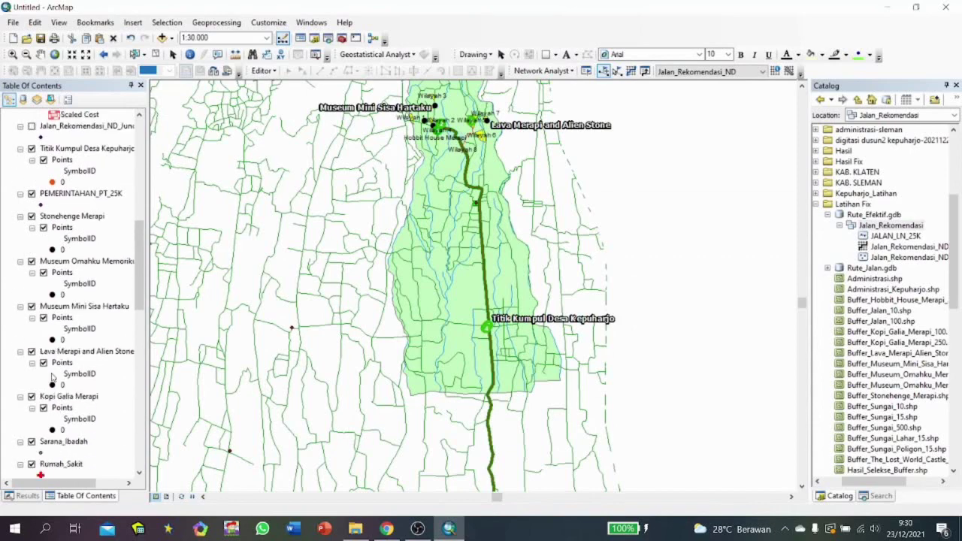
scroll(52, 385, "down", 3)
left_click(31, 407)
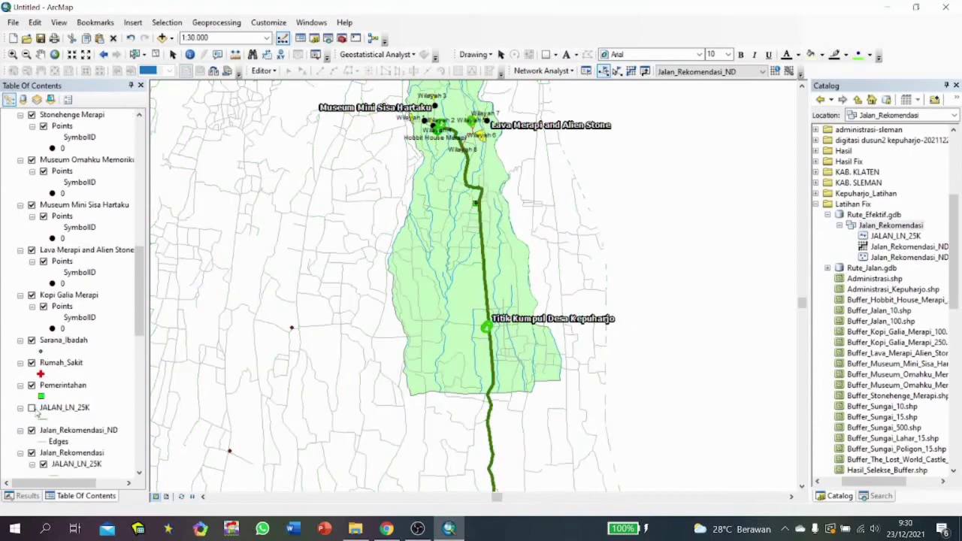
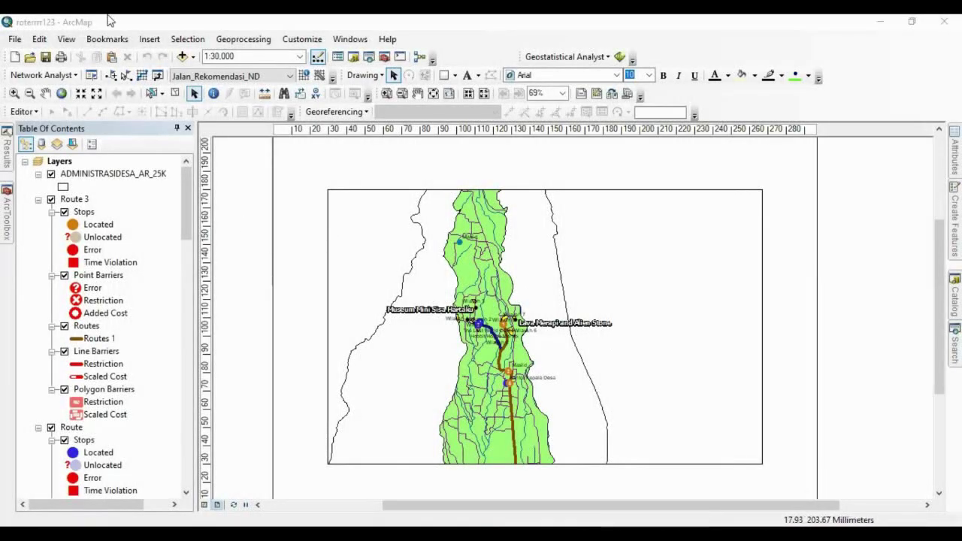
left_click(149, 39)
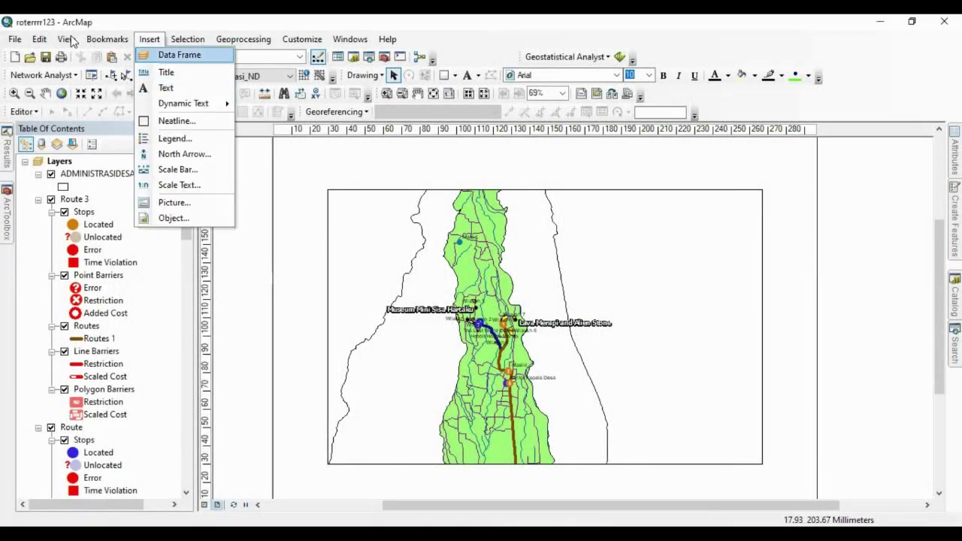
mouse_move(67, 40)
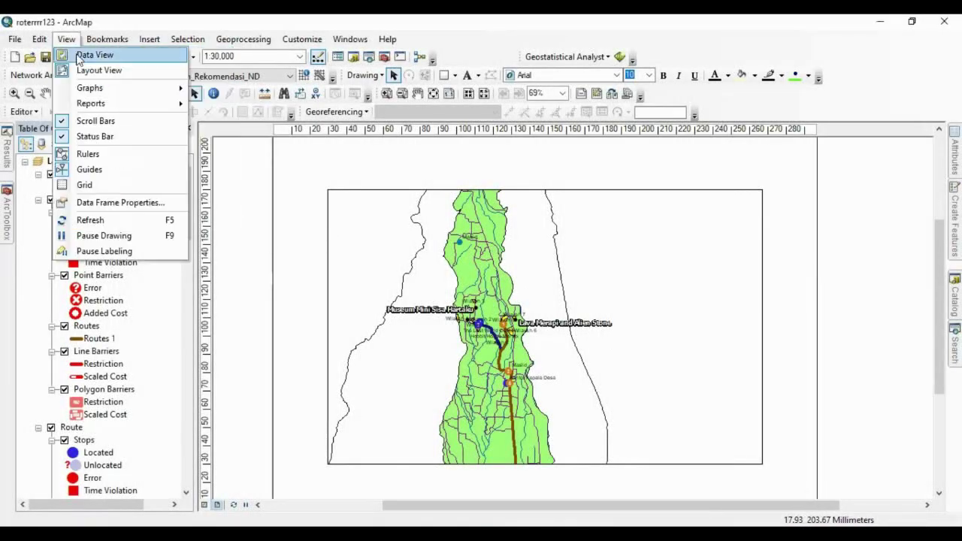
left_click(821, 315)
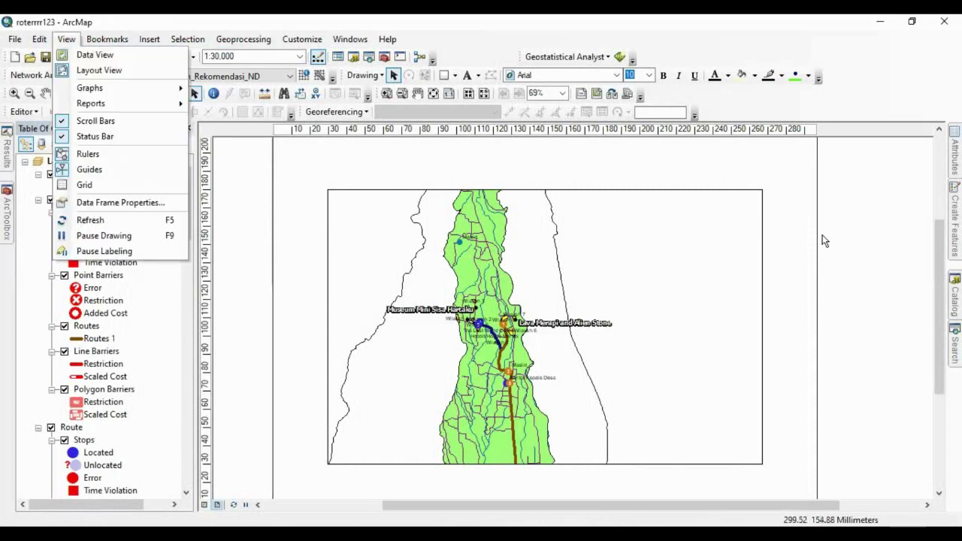
left_click(820, 238)
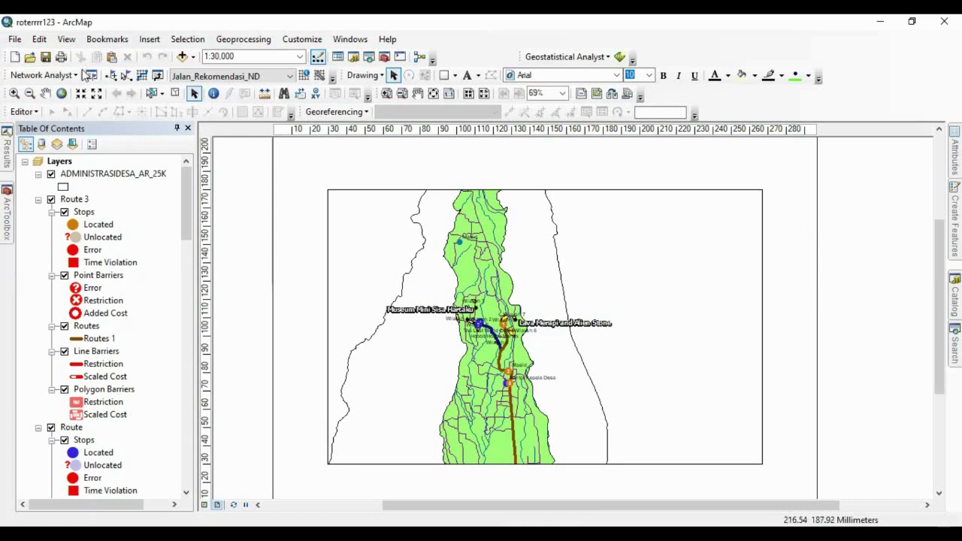
Set the printer paper to A4 with landscape orientation in the page and print setup.
left_click(23, 40)
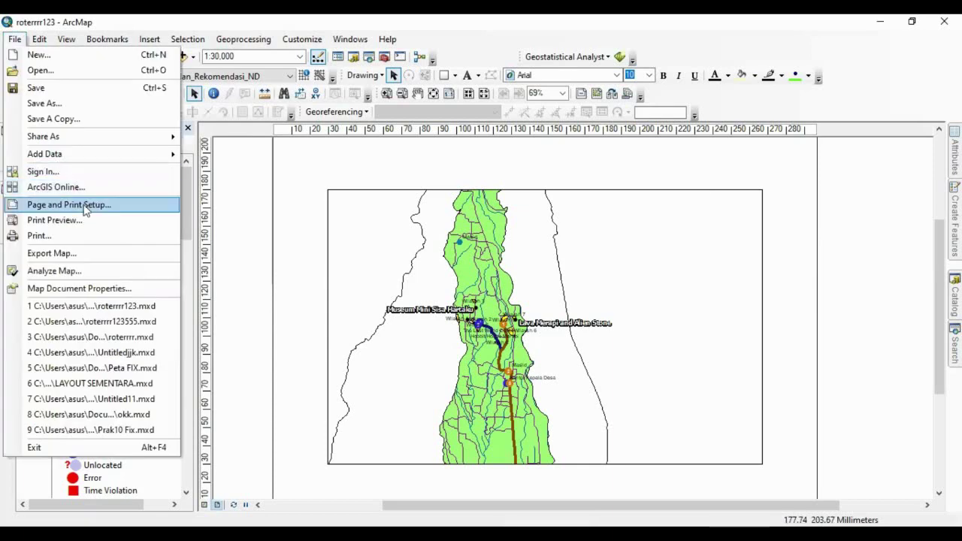
left_click(421, 245)
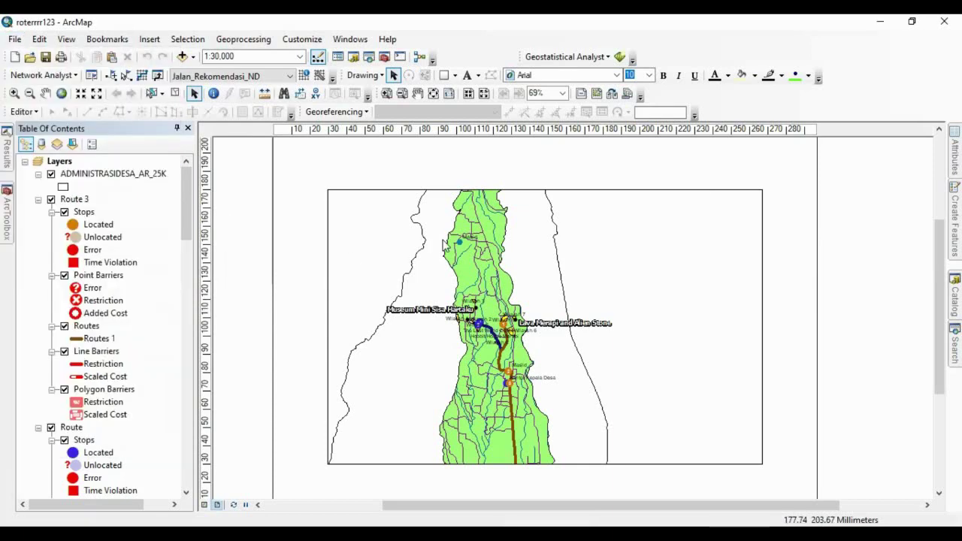
left_click(508, 214)
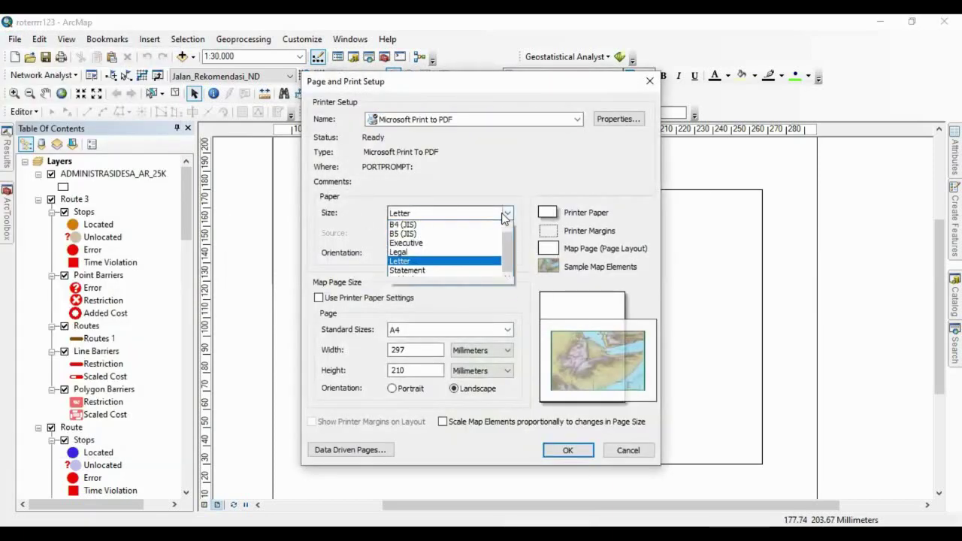
left_click(412, 226)
left_click(437, 213)
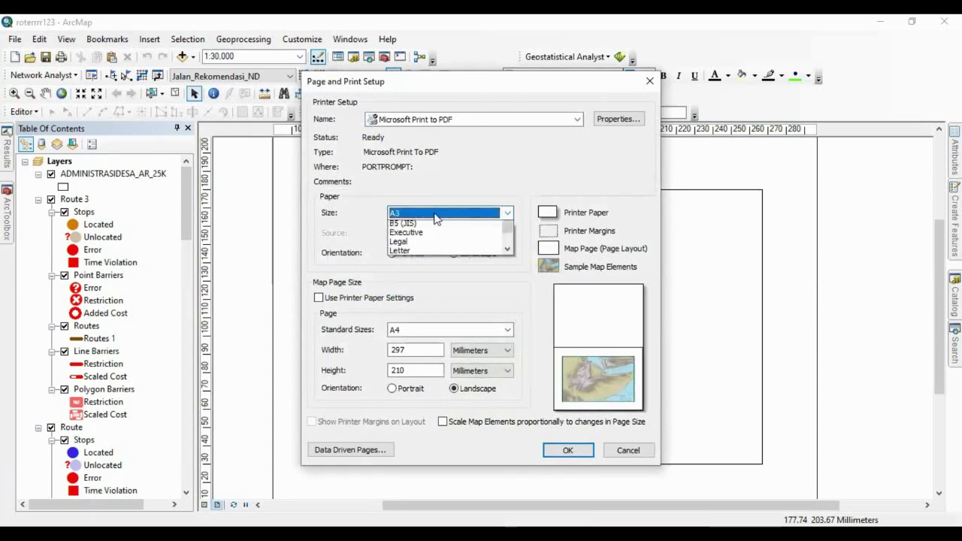
left_click(432, 234)
left_click(455, 253)
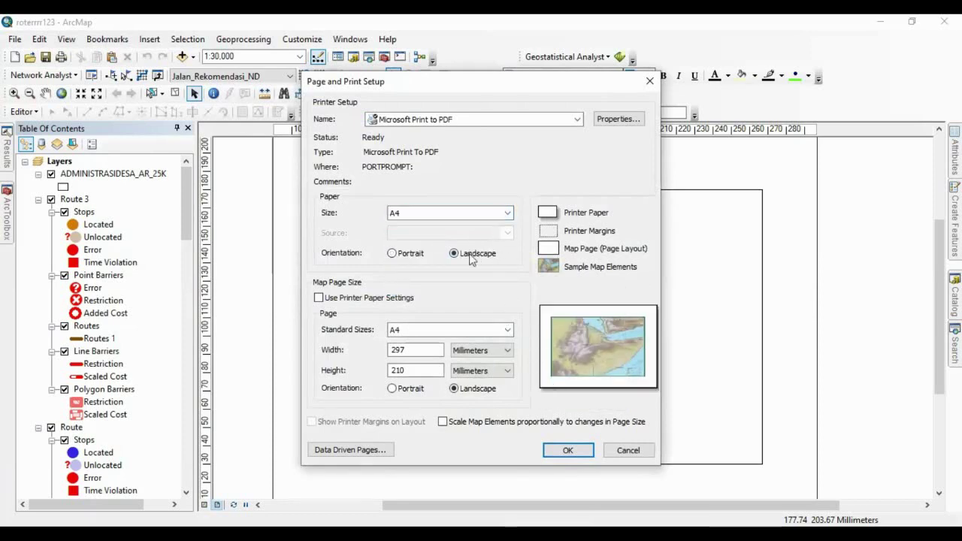
left_click(568, 450)
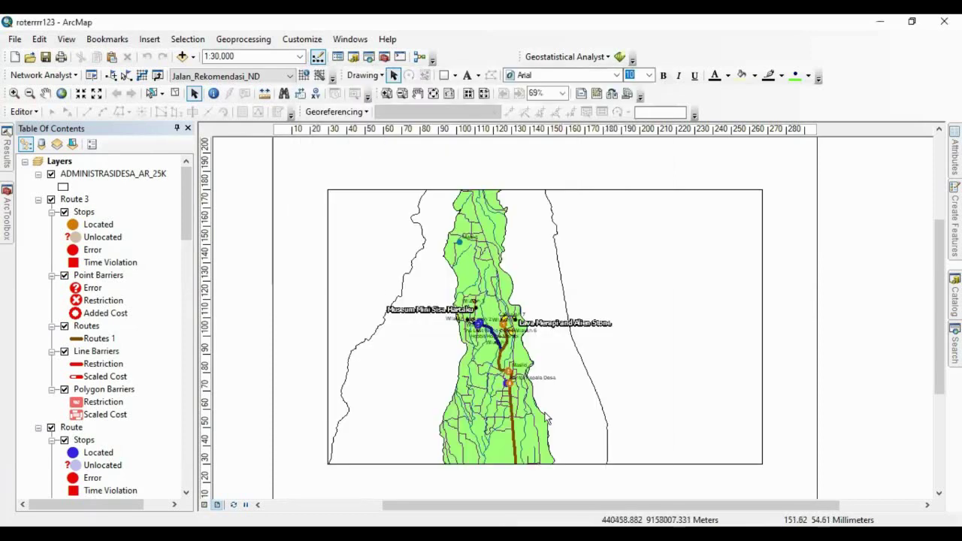
Move the data frame to the page's upper-left corner, narrow it to about 200 mm and extend it down to the page's lower edge.
left_click(417, 275)
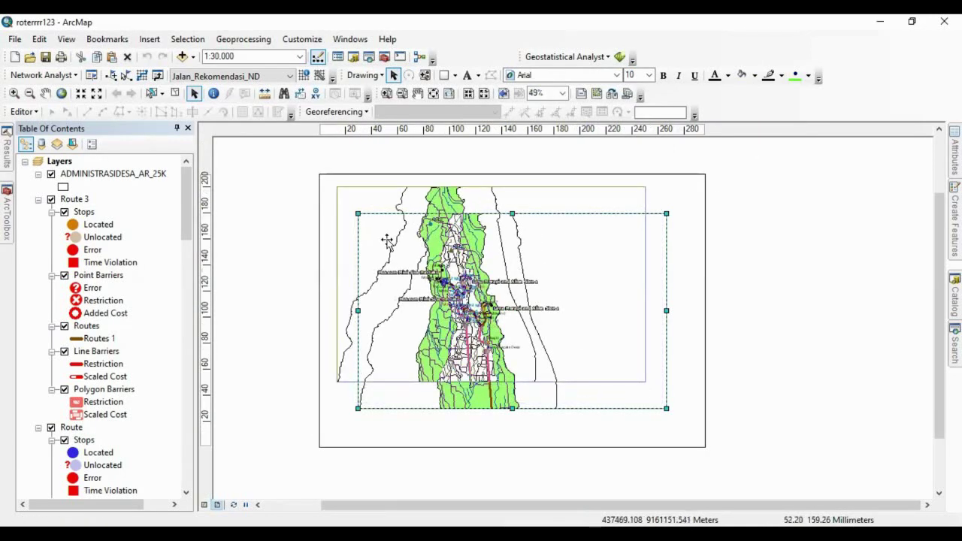
left_click_drag(381, 235, 379, 232)
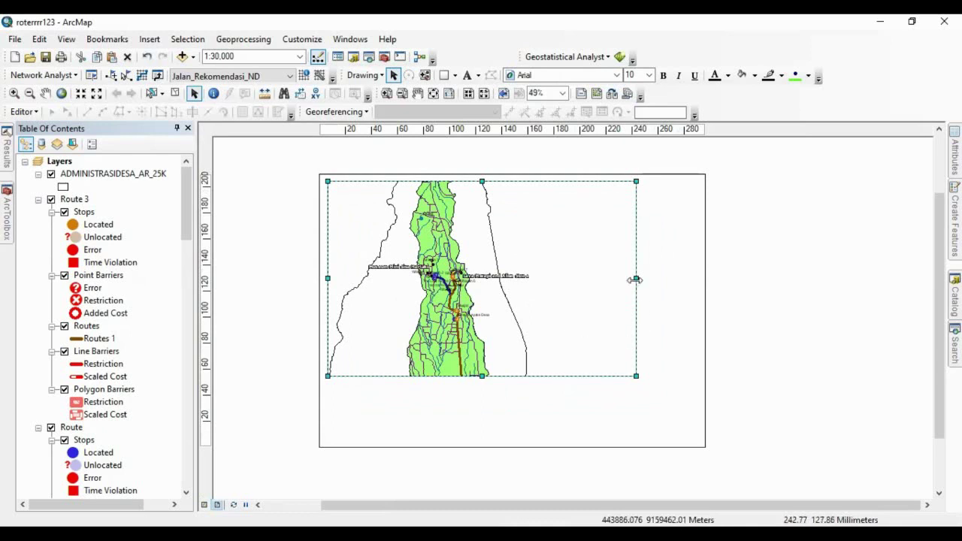
left_click_drag(635, 279, 585, 281)
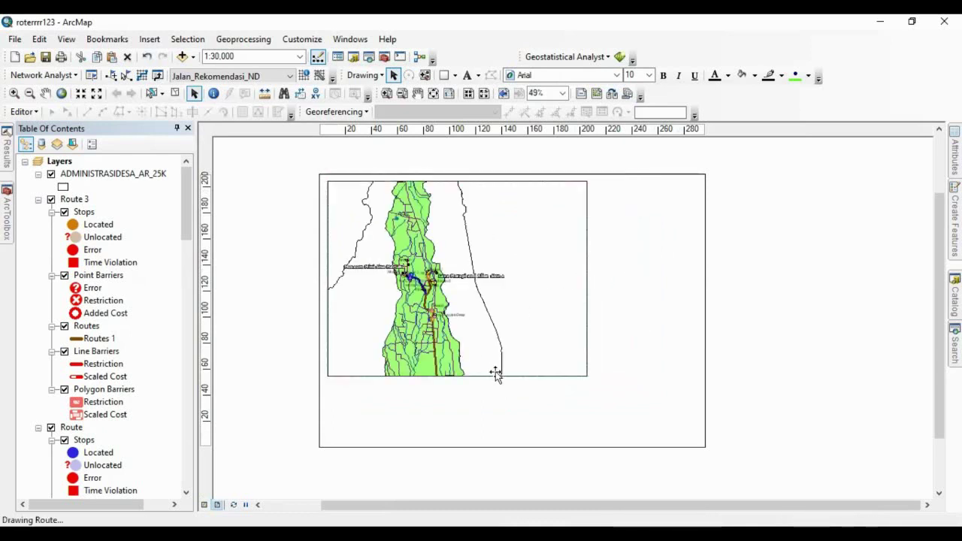
left_click_drag(456, 369, 451, 448)
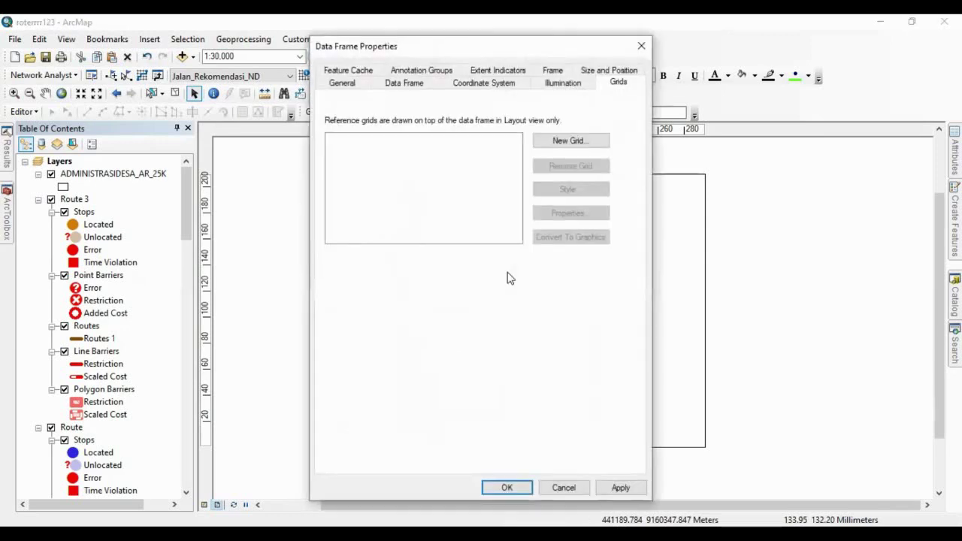
Add a graticule with labels to the data frame, placing parallels and meridians every 1 minute 30 seconds.
left_click(576, 146)
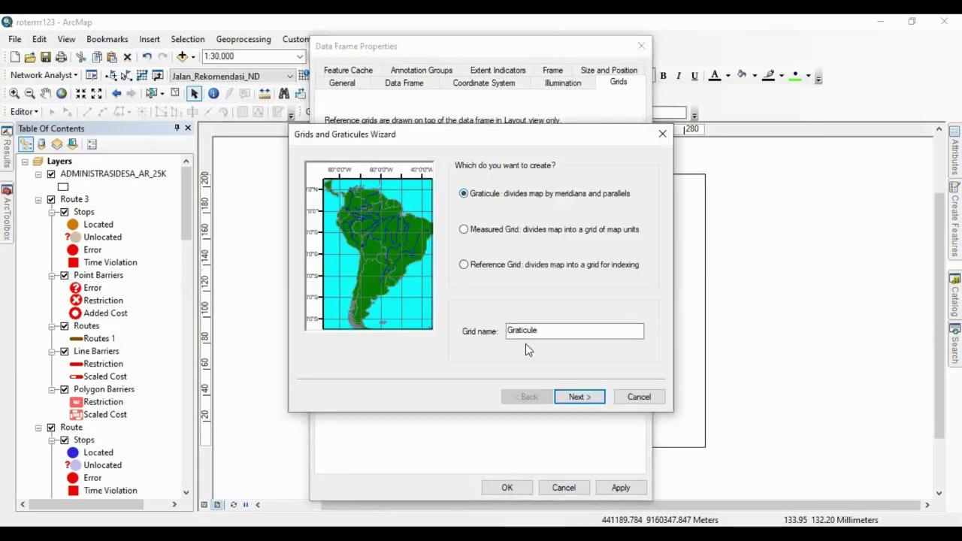
left_click(578, 397)
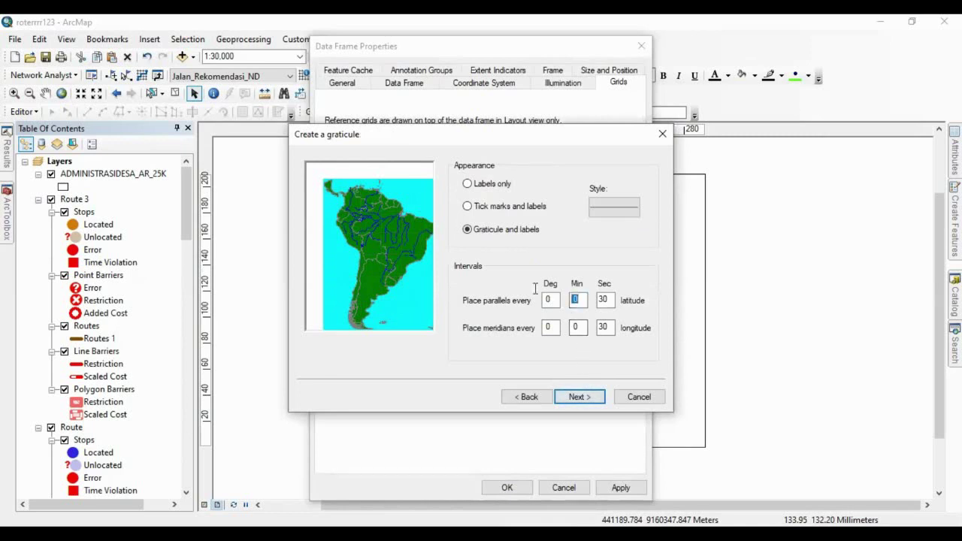
type("1")
double_click(578, 327)
type("1")
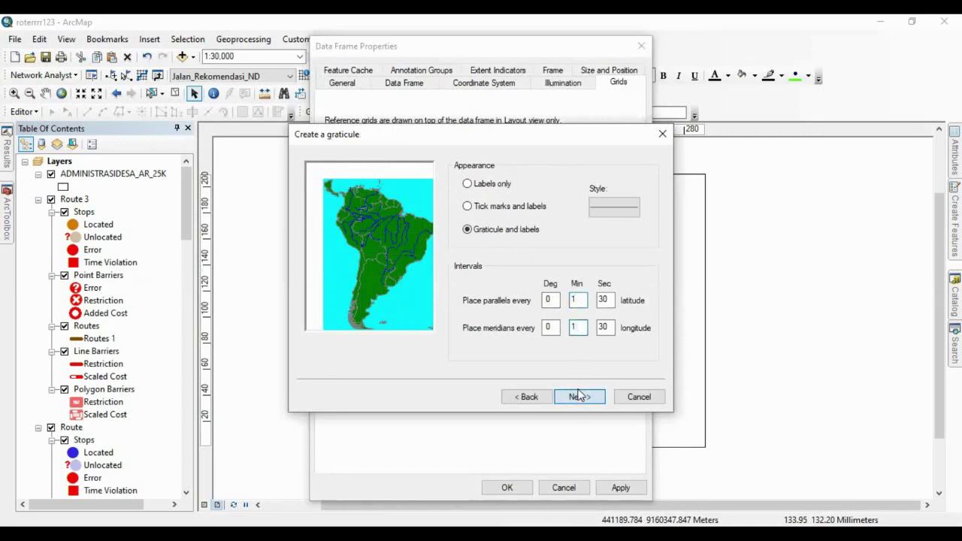
left_click(578, 396)
left_click(579, 396)
left_click(580, 397)
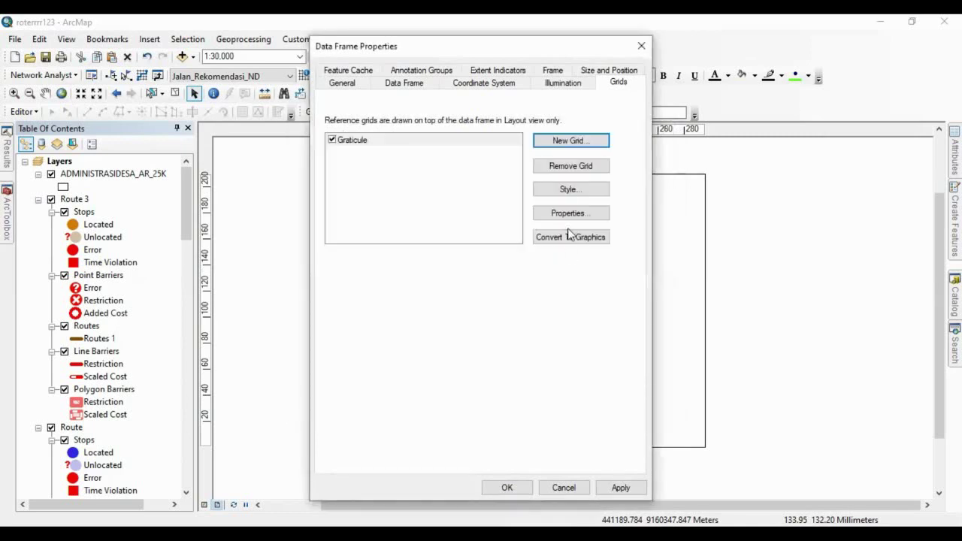
left_click(503, 488)
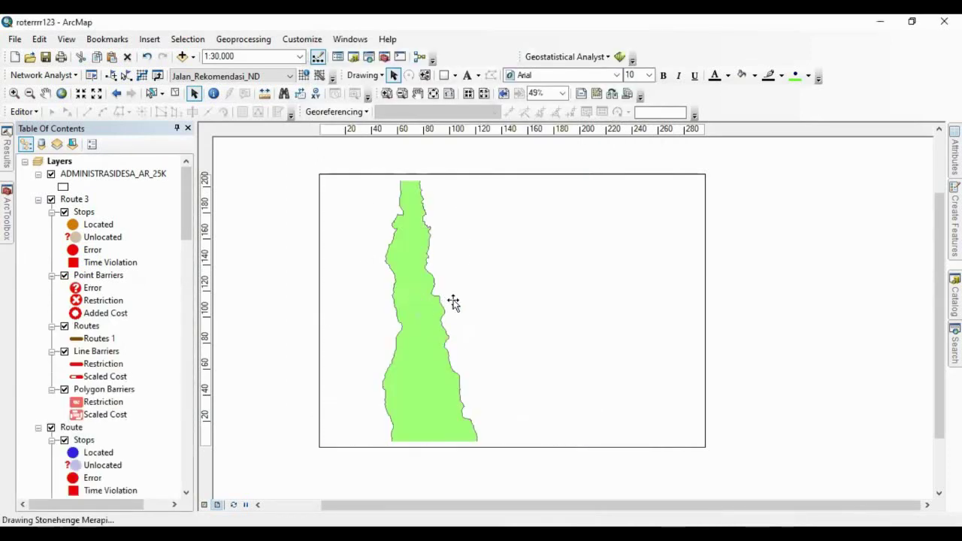
Apply the Graticule reference system style to the data frame's existing grid.
scroll(353, 331, "down", 5)
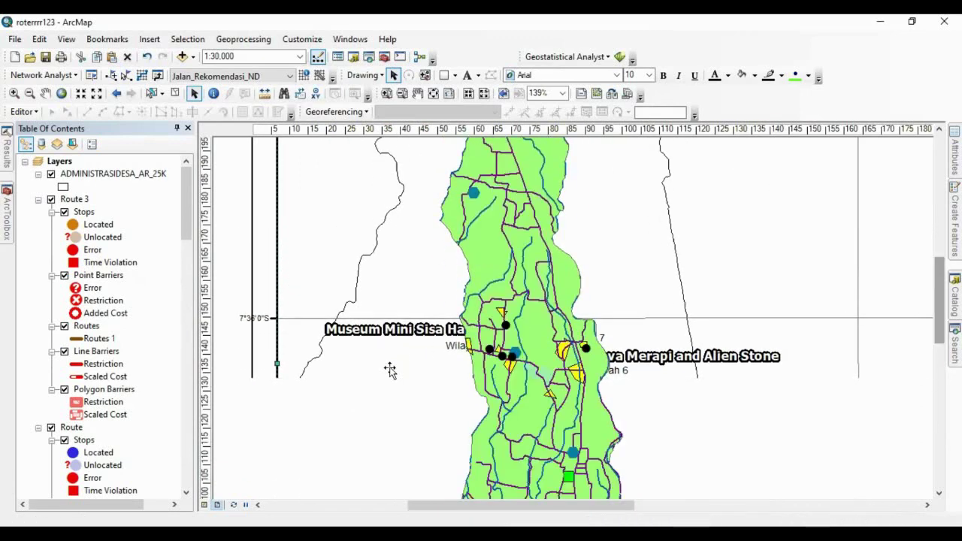
scroll(672, 393, "up", 3)
scroll(688, 392, "down", 3)
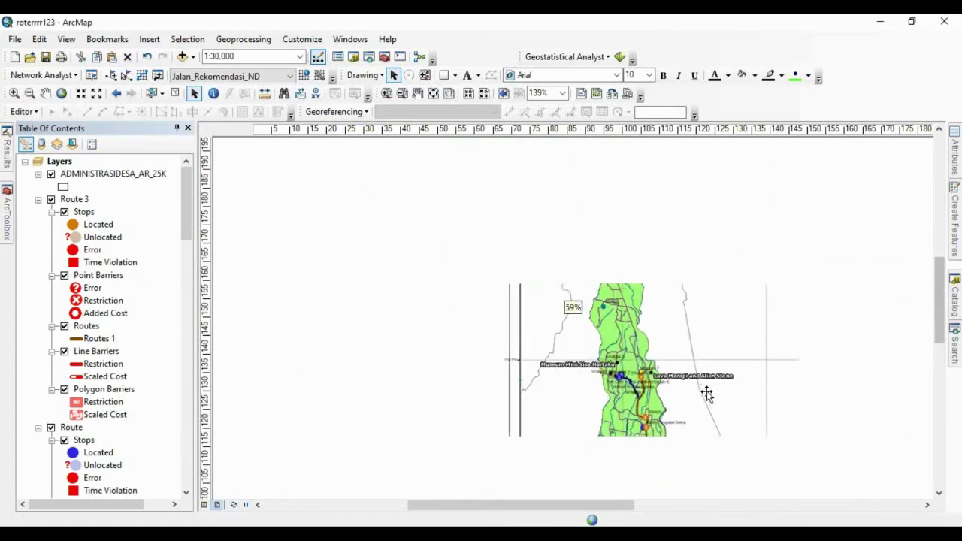
scroll(707, 394, "up", 2)
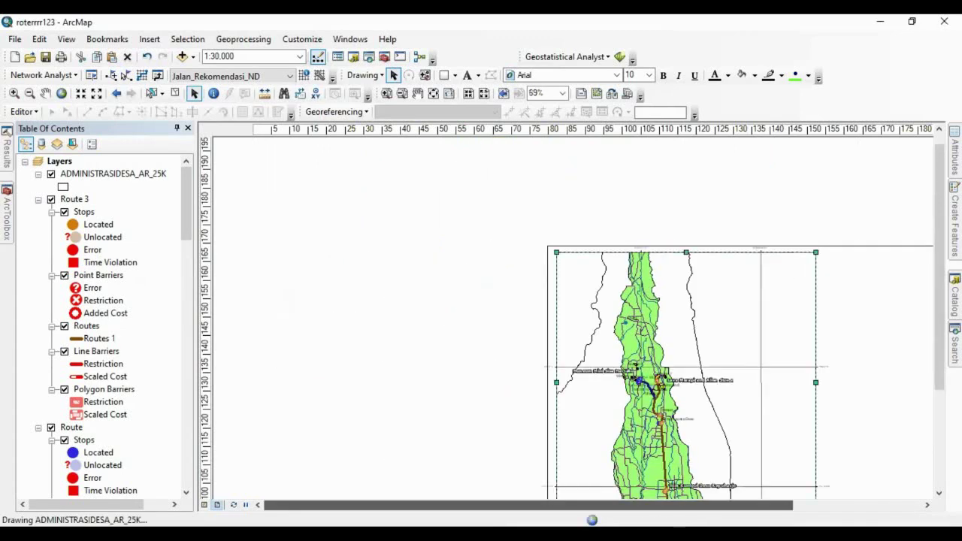
left_click_drag(726, 506, 812, 505)
left_click_drag(940, 300, 940, 361)
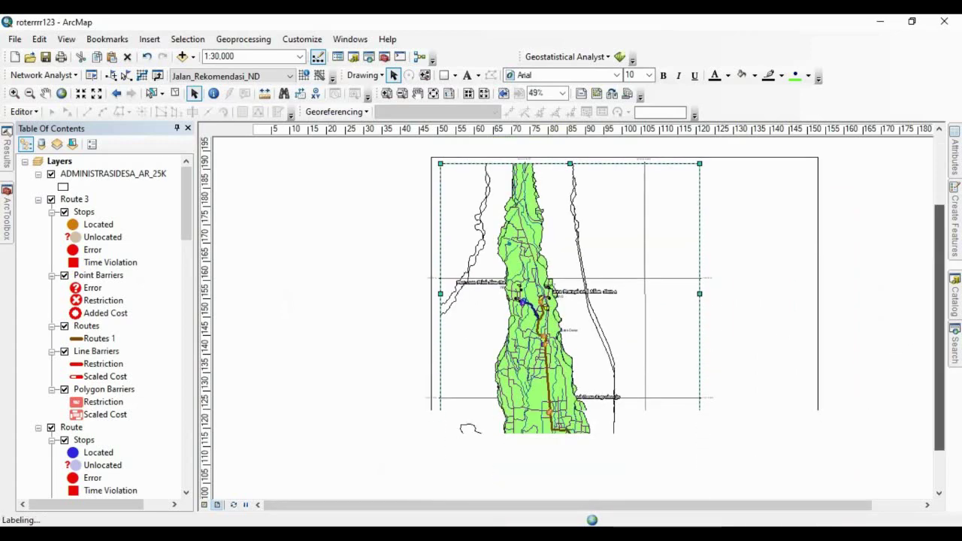
right_click(627, 242)
left_click(604, 221)
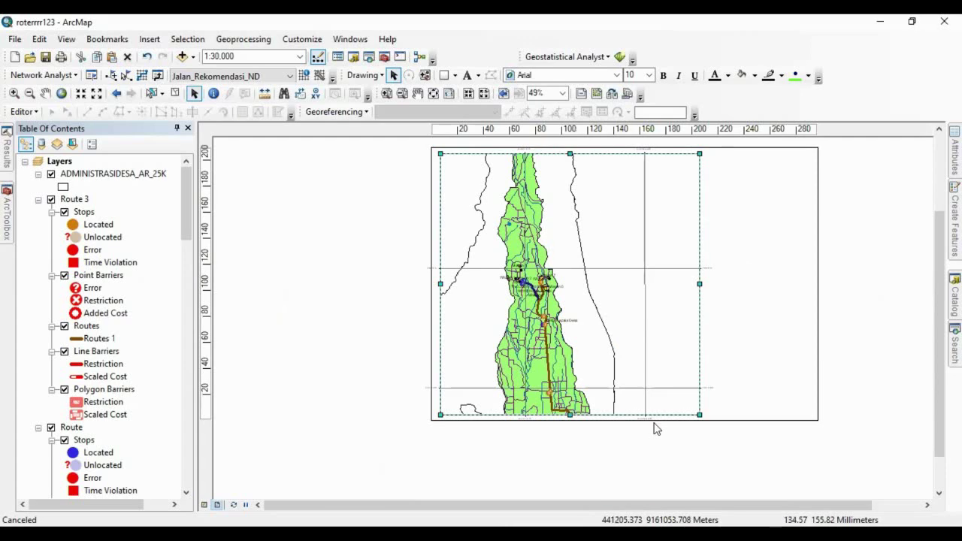
scroll(572, 308, "up", 4)
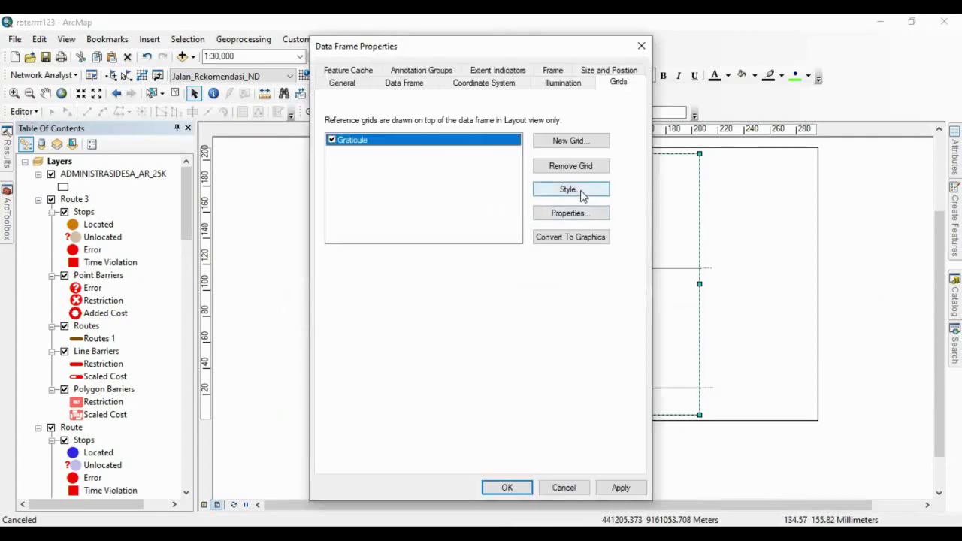
left_click(578, 190)
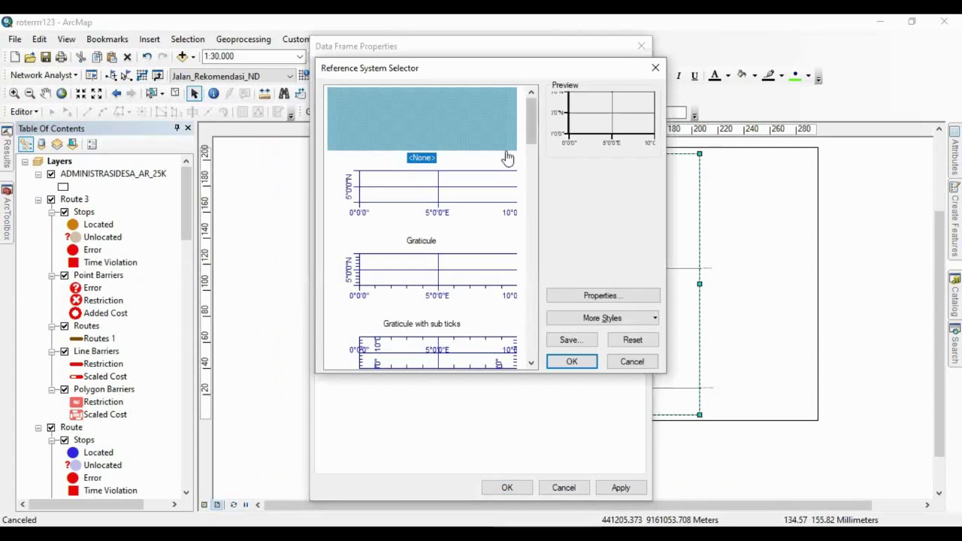
left_click(476, 182)
left_click(590, 366)
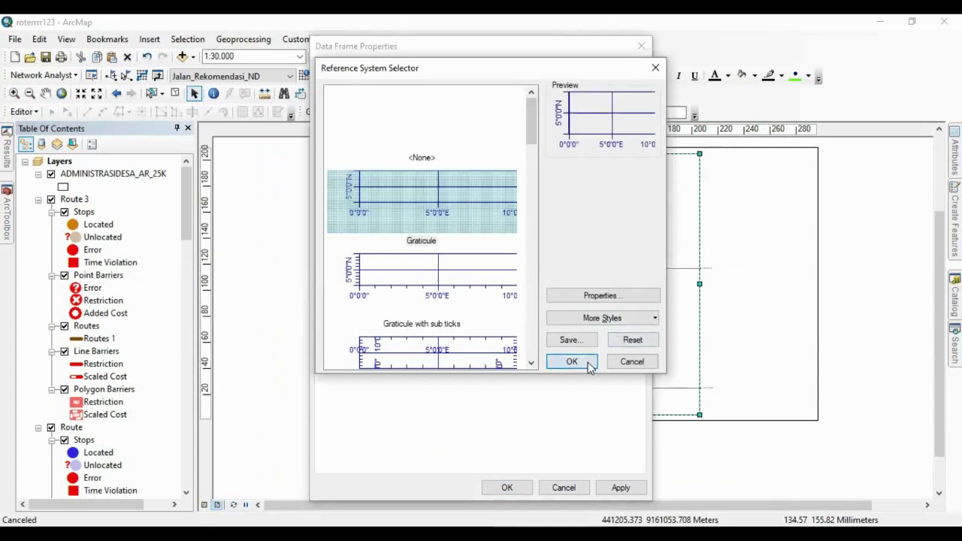
Select the Graticule style again and set its X and Y axis intervals to 0 degrees, 1 minute and 30 seconds.
left_click(566, 188)
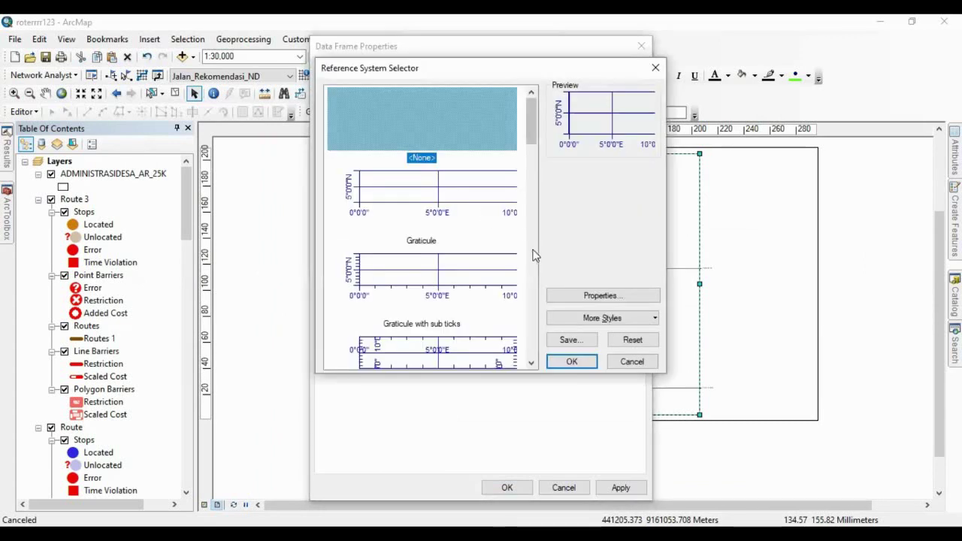
left_click(461, 215)
left_click(603, 296)
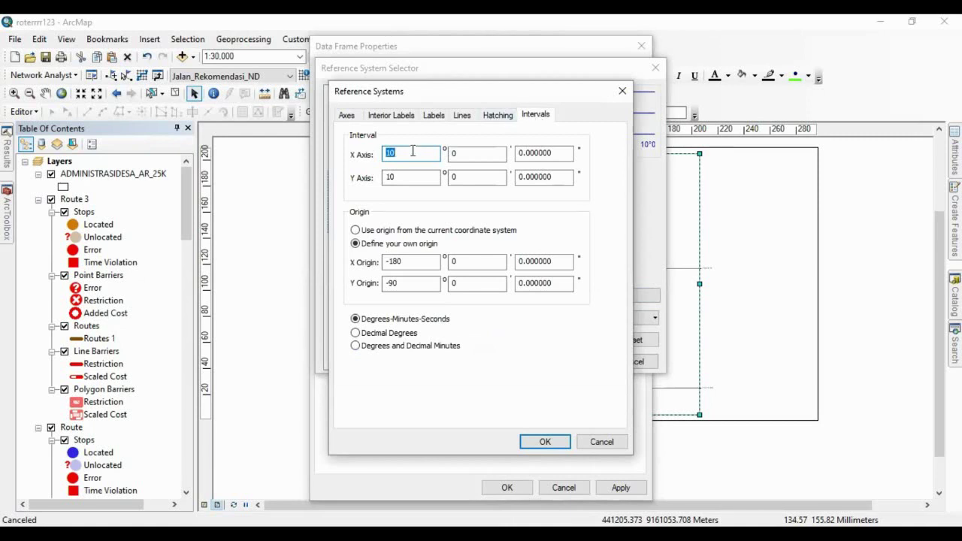
type("0")
key("Tab")
type("0")
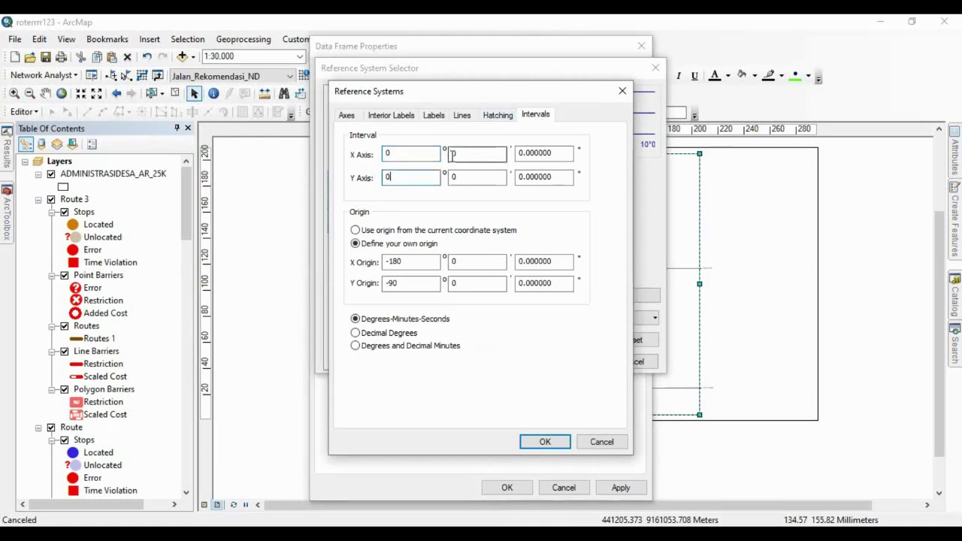
key("Tab")
type("1")
key("Tab")
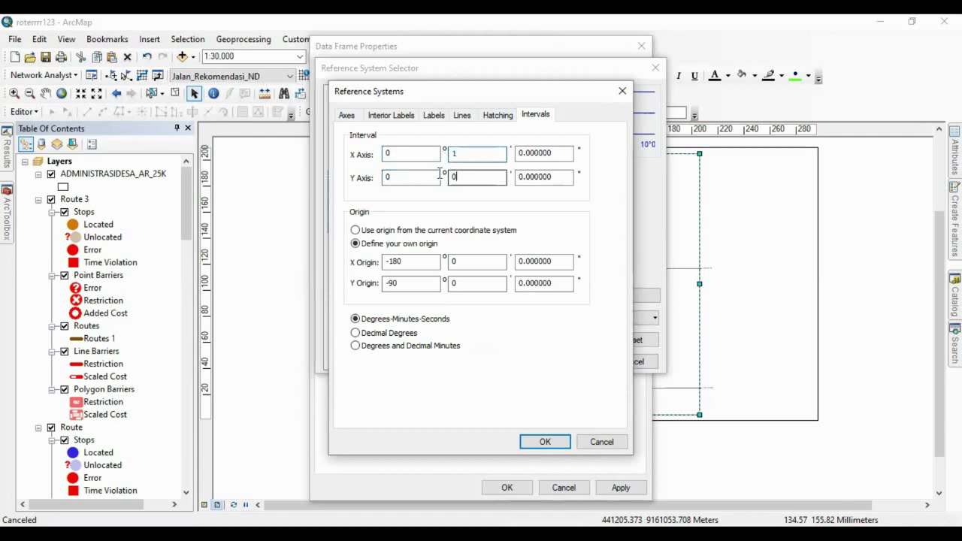
type("1")
left_click(524, 153)
type("30")
key("Tab")
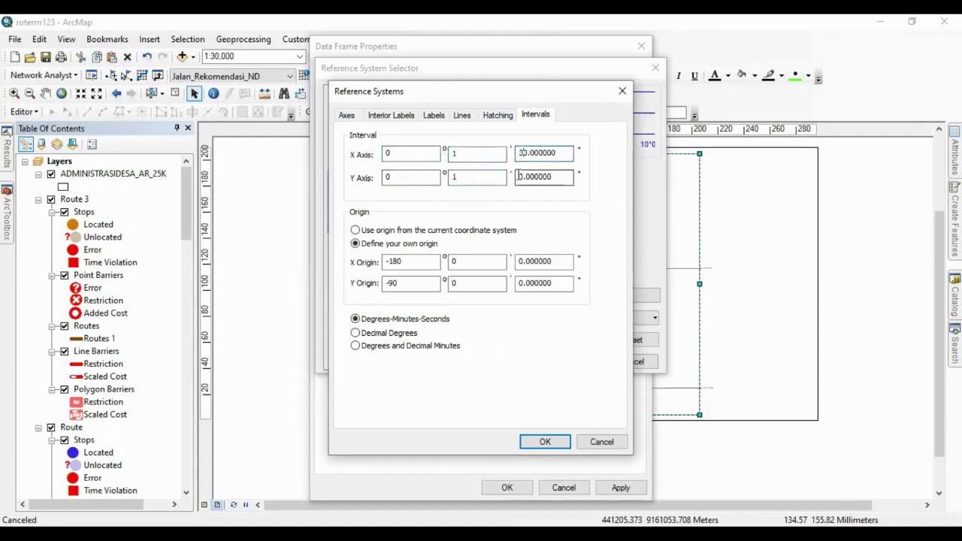
type("30")
Show the graticule as a grid of ticks and change its axis labels from blue to a dark colour.
left_click(464, 116)
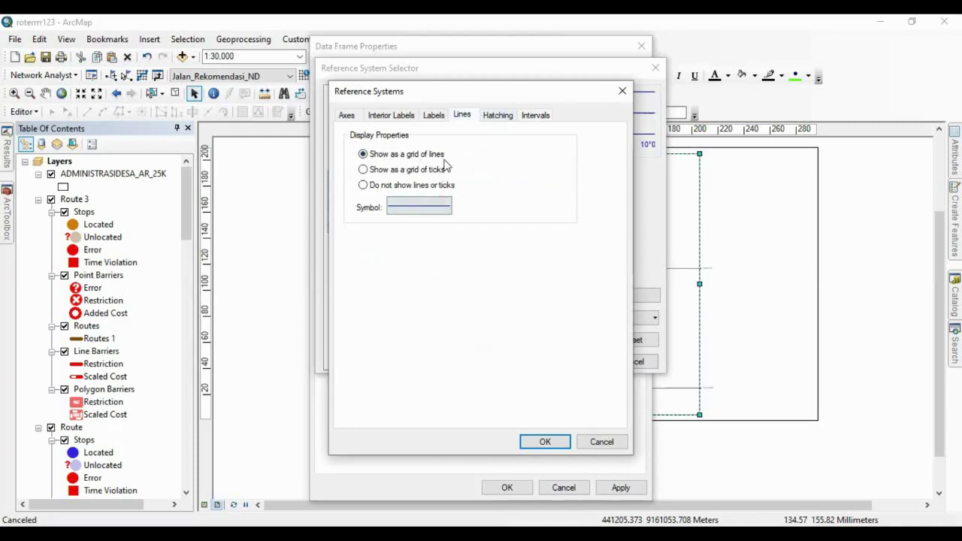
left_click(372, 169)
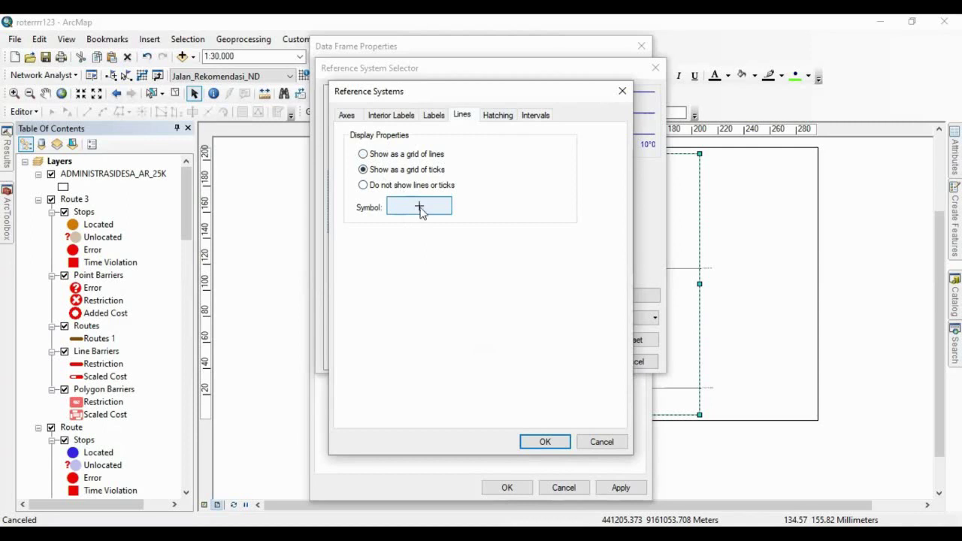
left_click(434, 115)
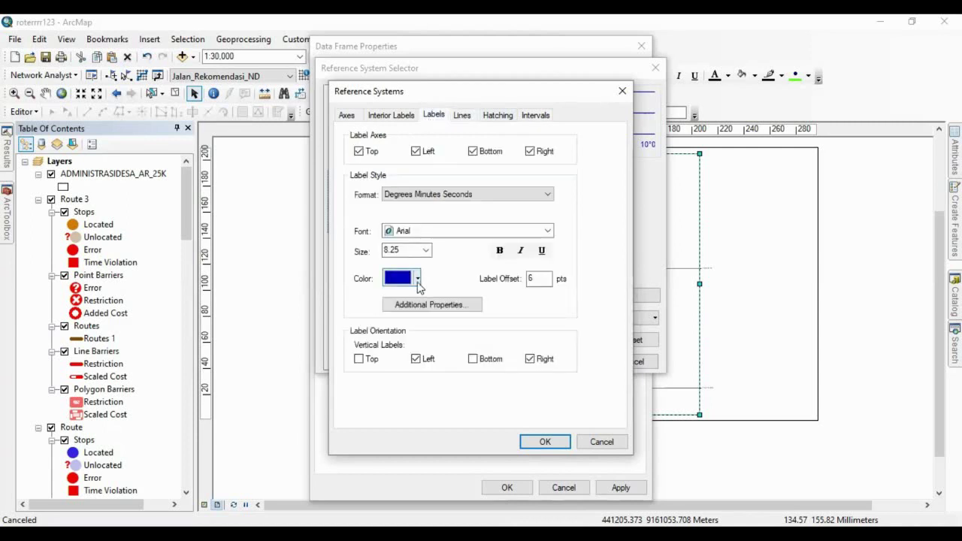
left_click(460, 255)
Recolour the graticule's major division and subdivision tick symbols to dark grey.
left_click(402, 115)
left_click(347, 115)
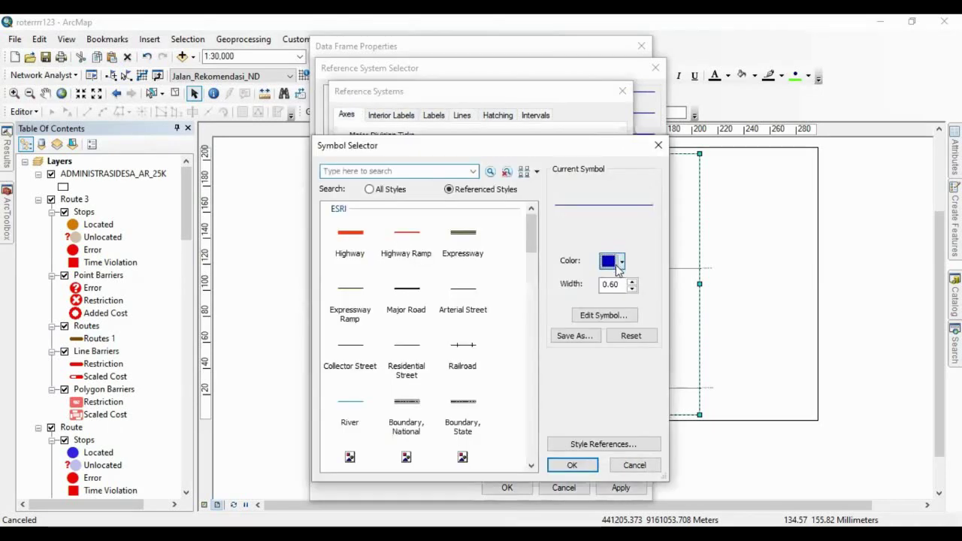
left_click(618, 261)
left_click(573, 464)
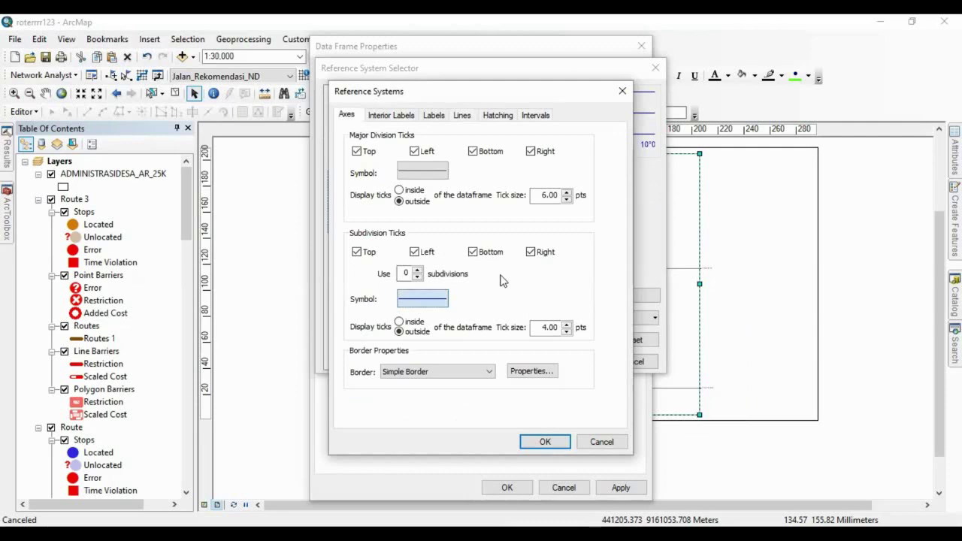
left_click(419, 298)
left_click(618, 261)
left_click(612, 393)
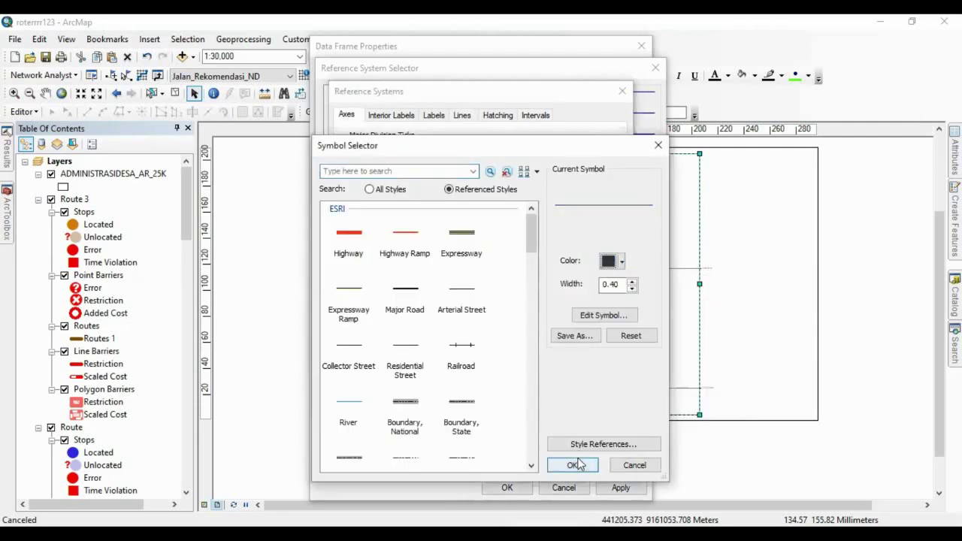
left_click(574, 466)
Recolour the graticule's hatch symbol to dark grey and apply the restyled graticule to the data frame.
left_click(496, 116)
left_click(461, 115)
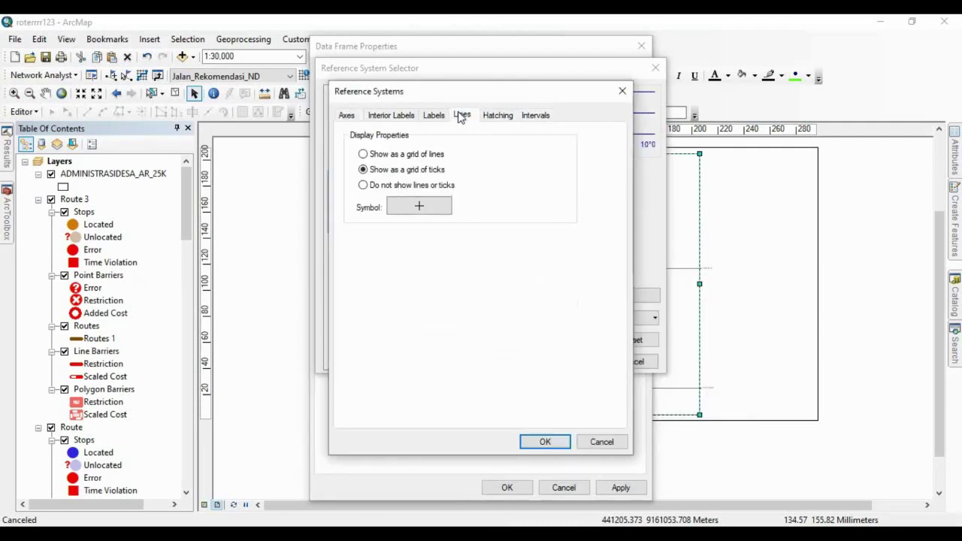
left_click(497, 115)
left_click(456, 233)
left_click(623, 263)
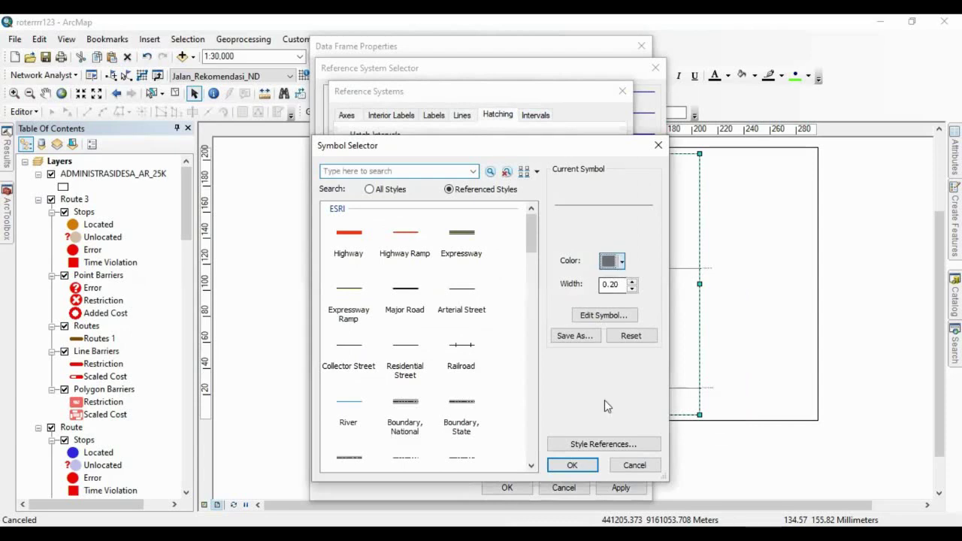
left_click(606, 401)
left_click(572, 464)
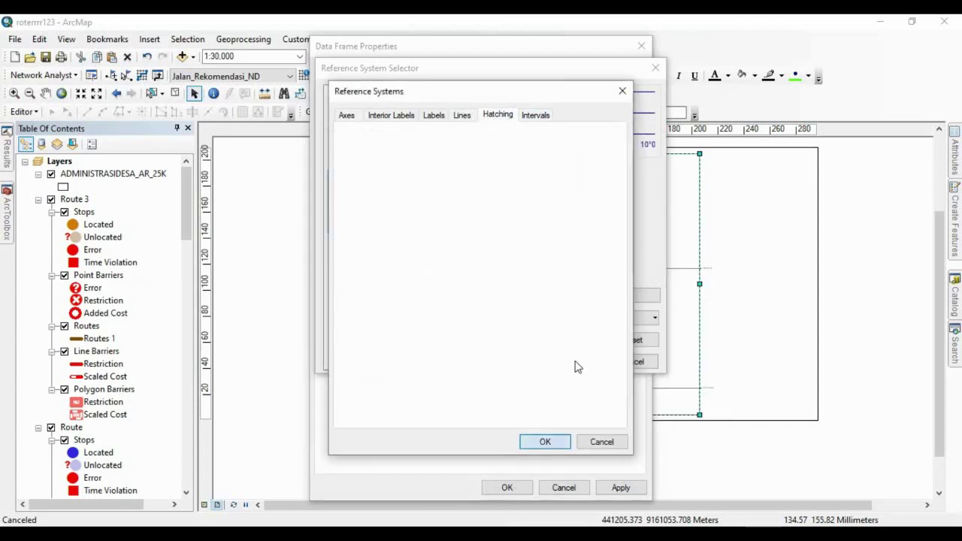
left_click(524, 490)
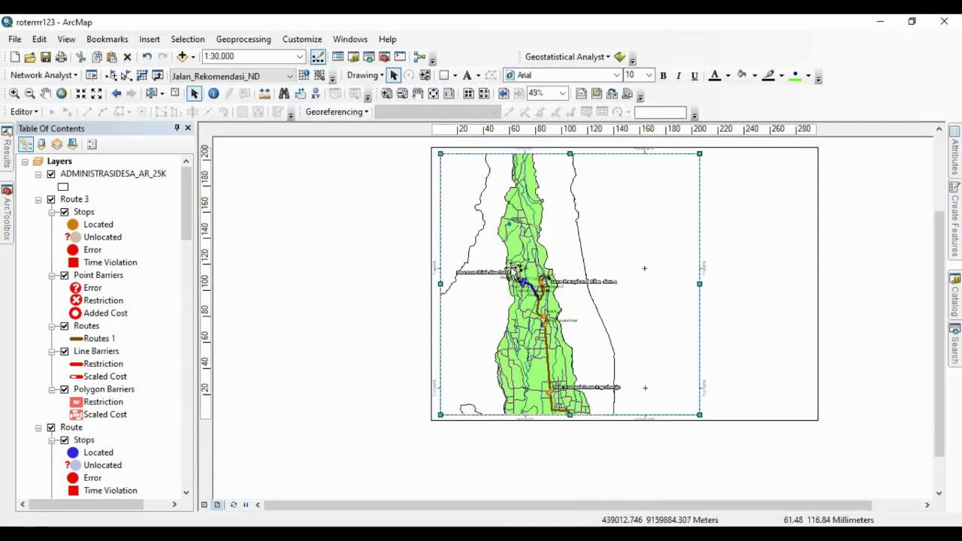
Lower the data frame's top edge to about 202 mm on the page and raise its bottom edge slightly.
scroll(512, 271, "up", 3)
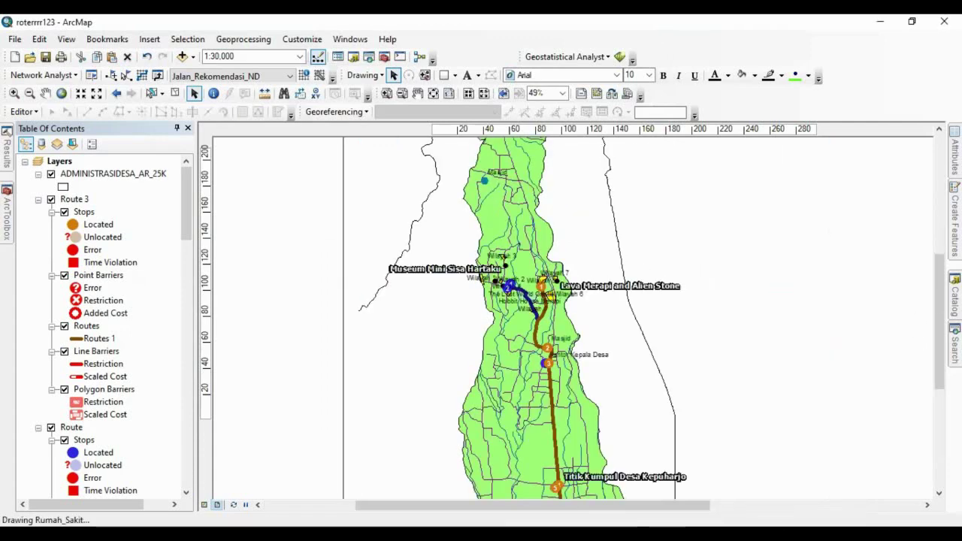
scroll(476, 307, "up", 1)
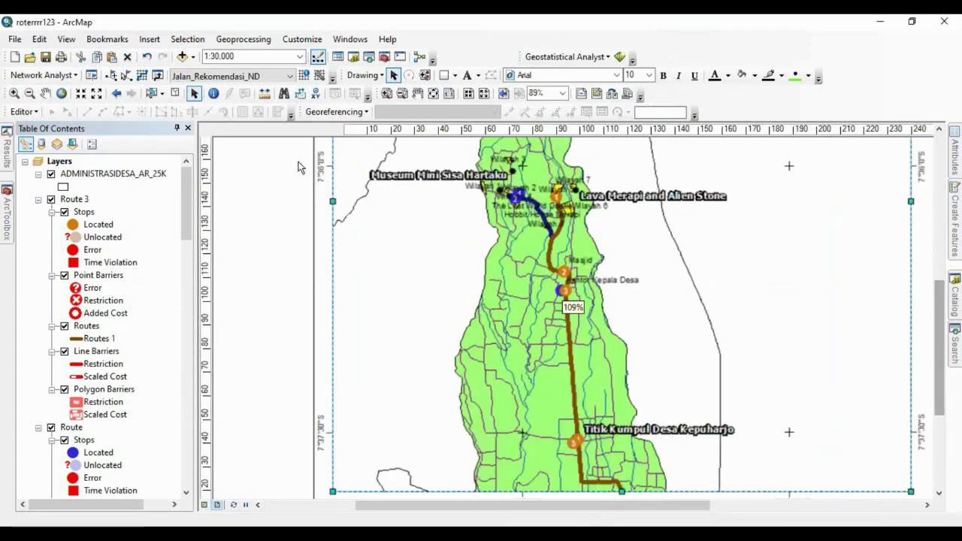
scroll(696, 314, "down", 3)
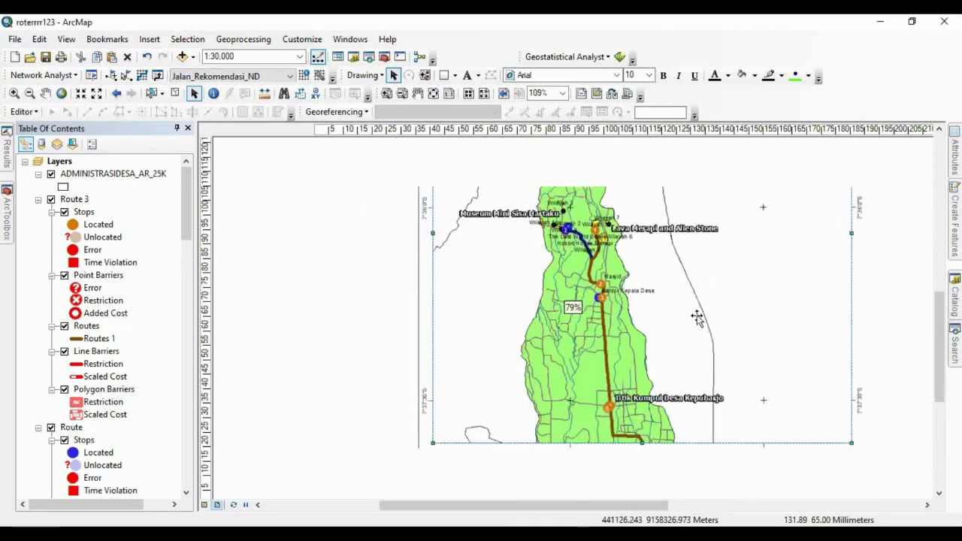
scroll(705, 376, "down", 2)
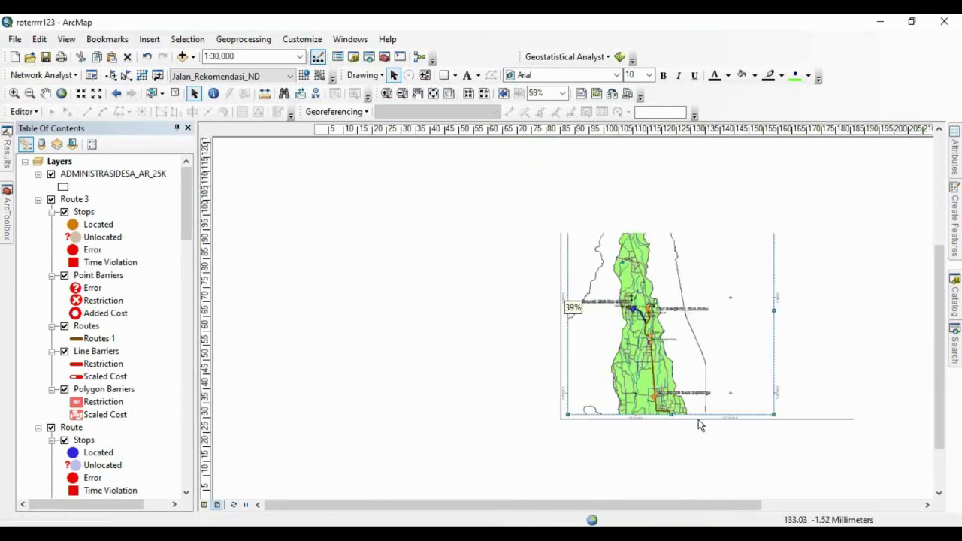
scroll(646, 312, "up", 2)
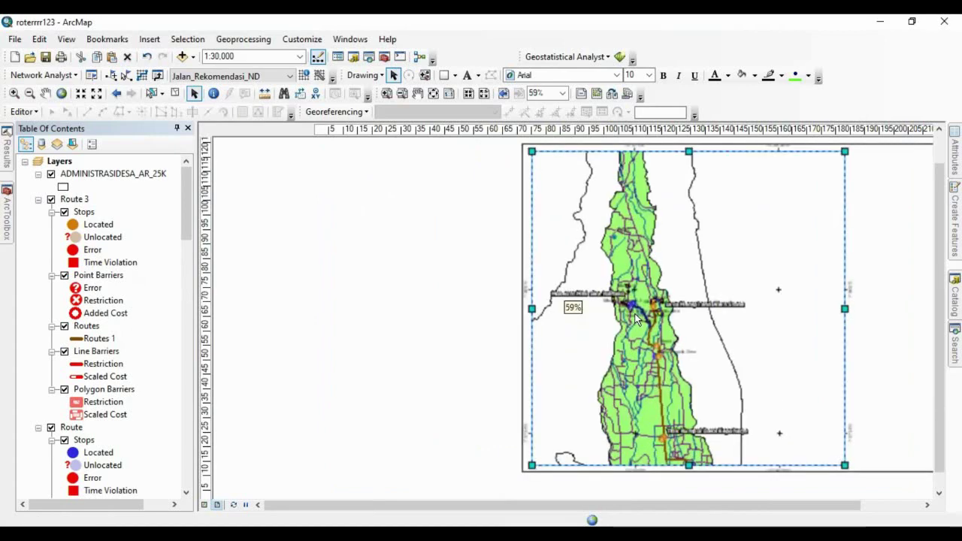
left_click(648, 311)
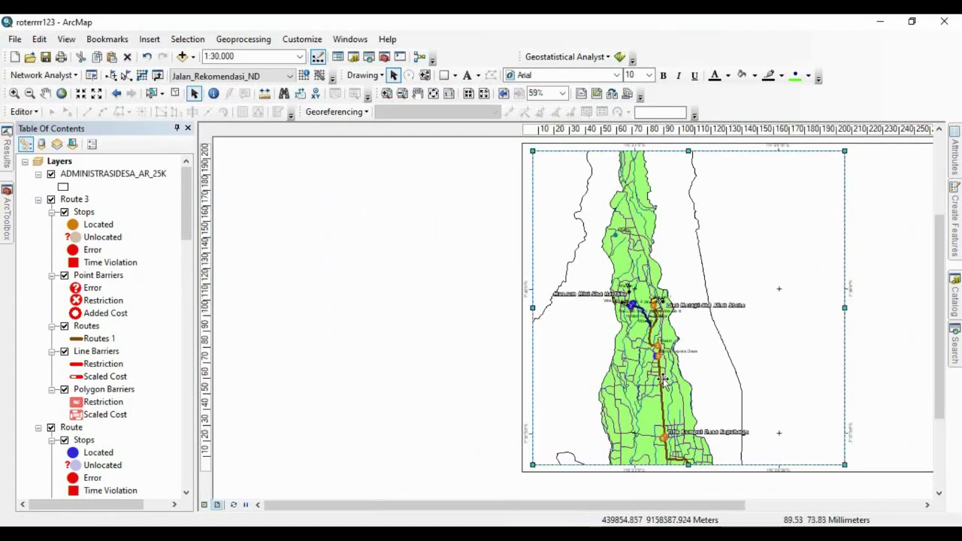
left_click_drag(639, 506, 706, 506)
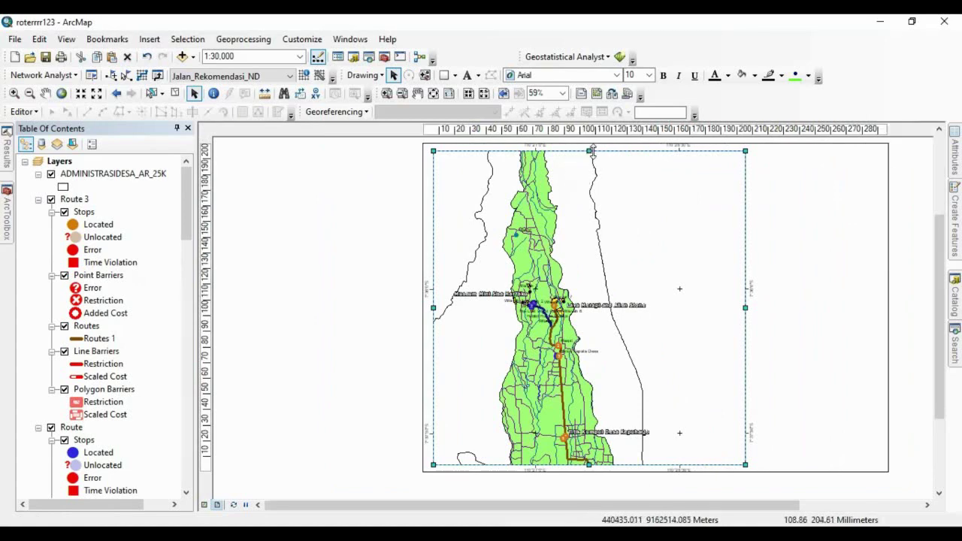
left_click_drag(589, 151, 589, 155)
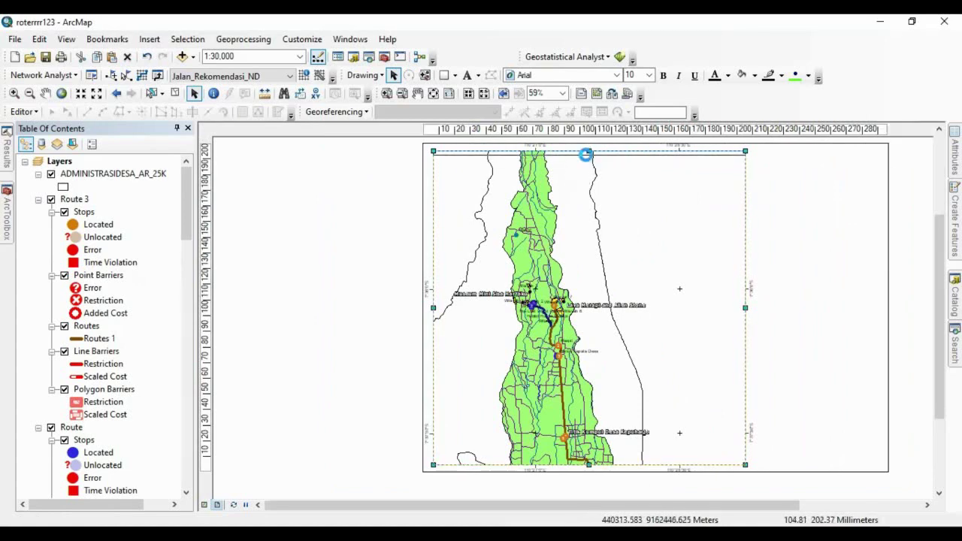
left_click_drag(590, 464, 590, 462)
Add a horizontal guide at about 207 mm near the page's upper edge and lower the data frame's top edge to about 201 mm.
scroll(881, 257, "up", 3)
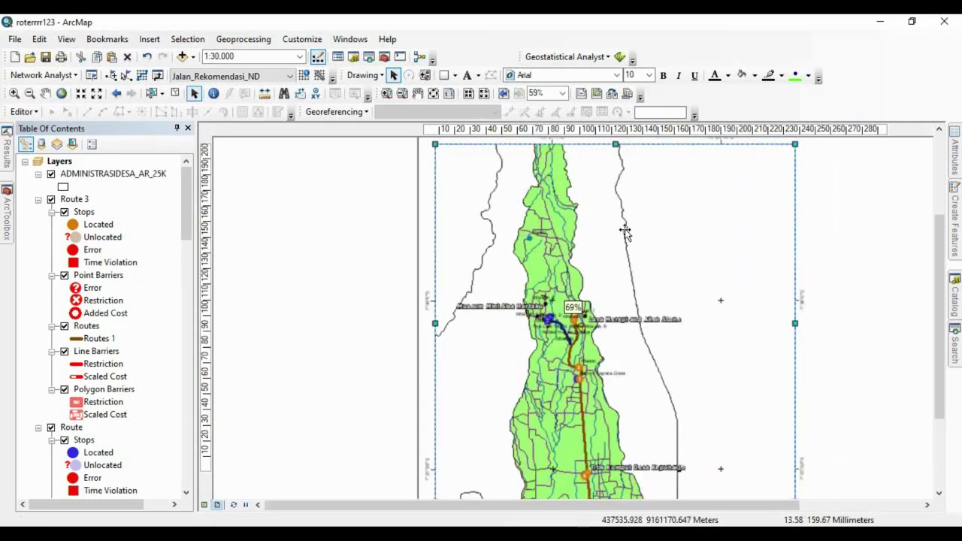
left_click_drag(939, 248, 902, 200)
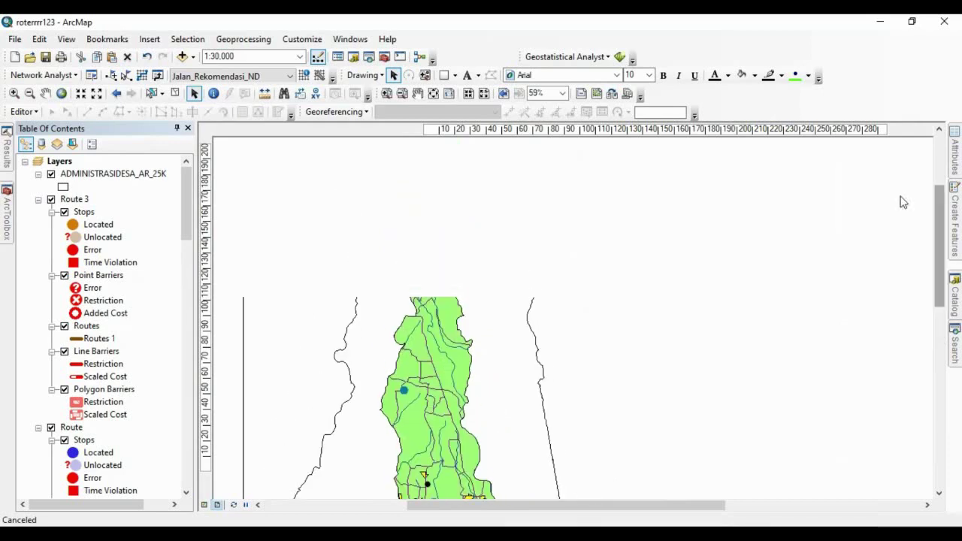
left_click(209, 243)
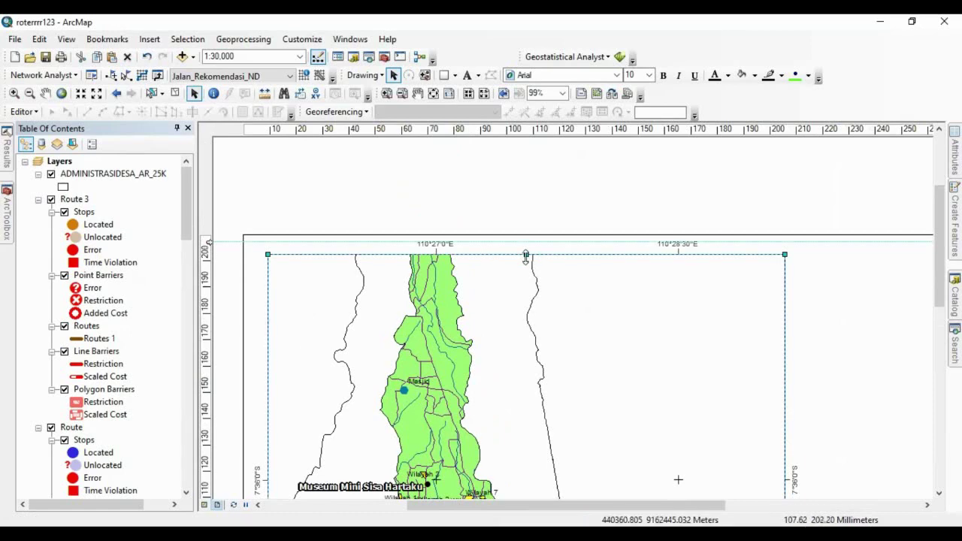
left_click_drag(527, 255, 526, 258)
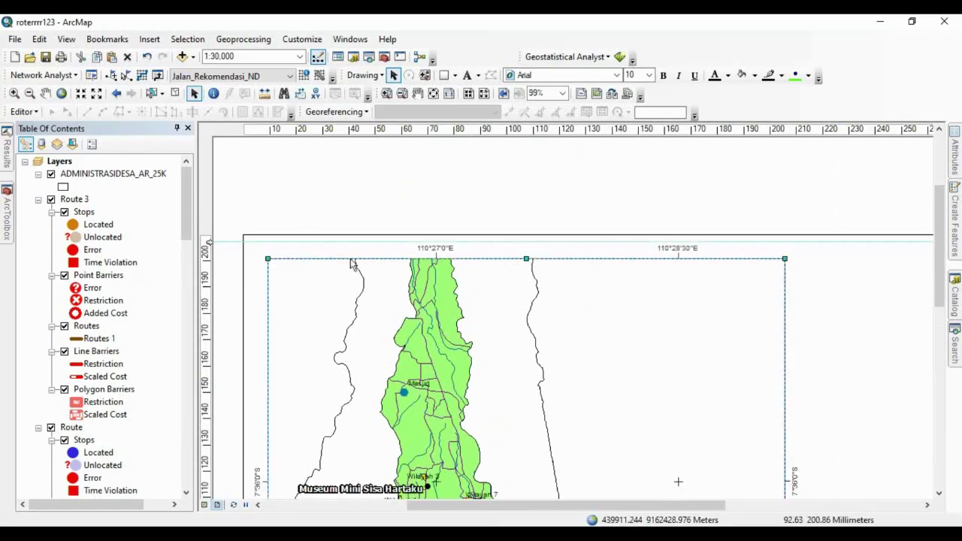
Add vertical guides at about 3 mm and 294 mm and a horizontal guide at about 1 mm along the page edges.
left_click(251, 132)
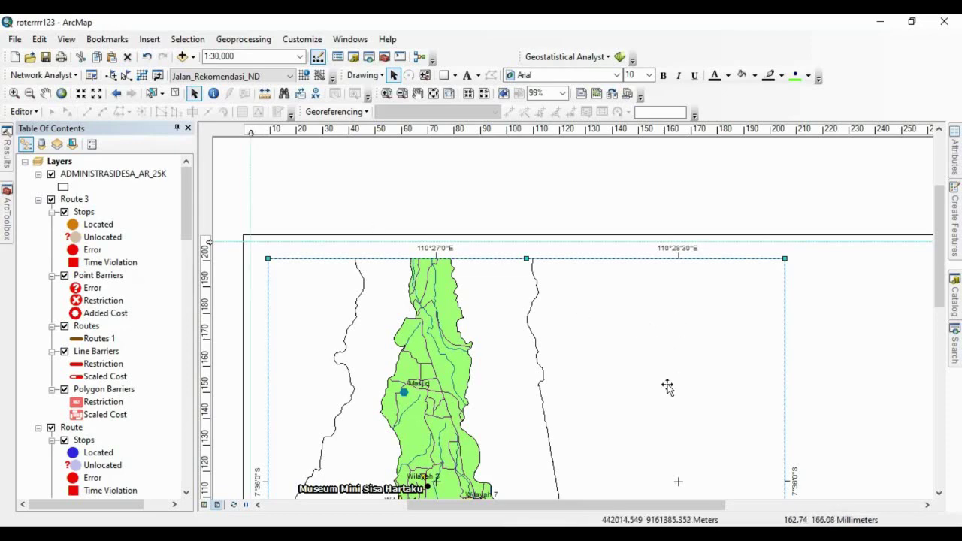
scroll(700, 383, "down", 1)
scroll(305, 490, "down", 5)
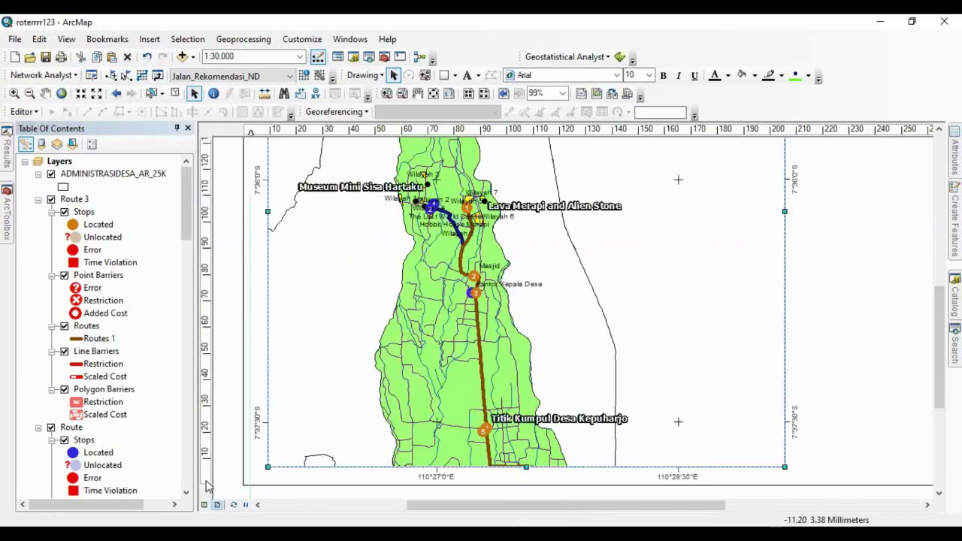
left_click_drag(560, 505, 742, 505)
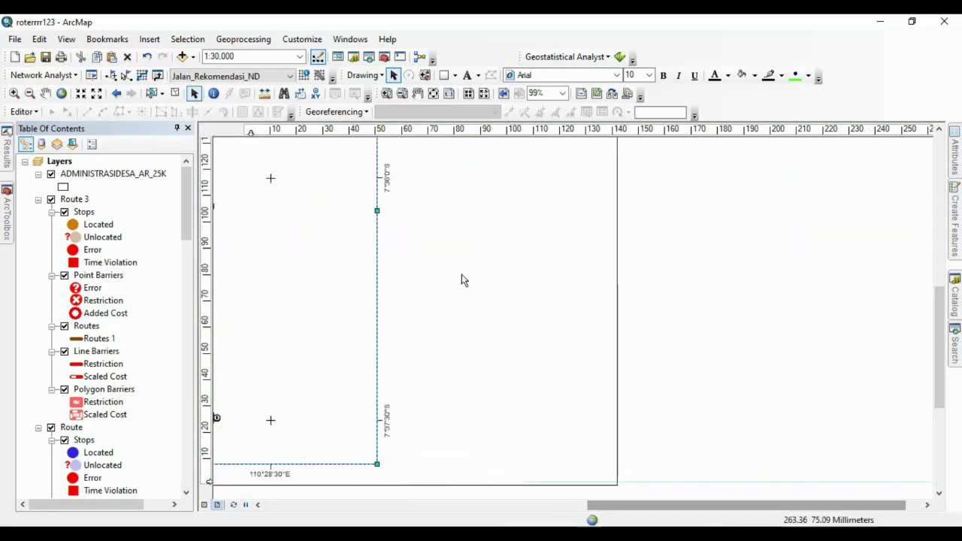
left_click_drag(939, 370, 931, 258)
left_click(610, 132)
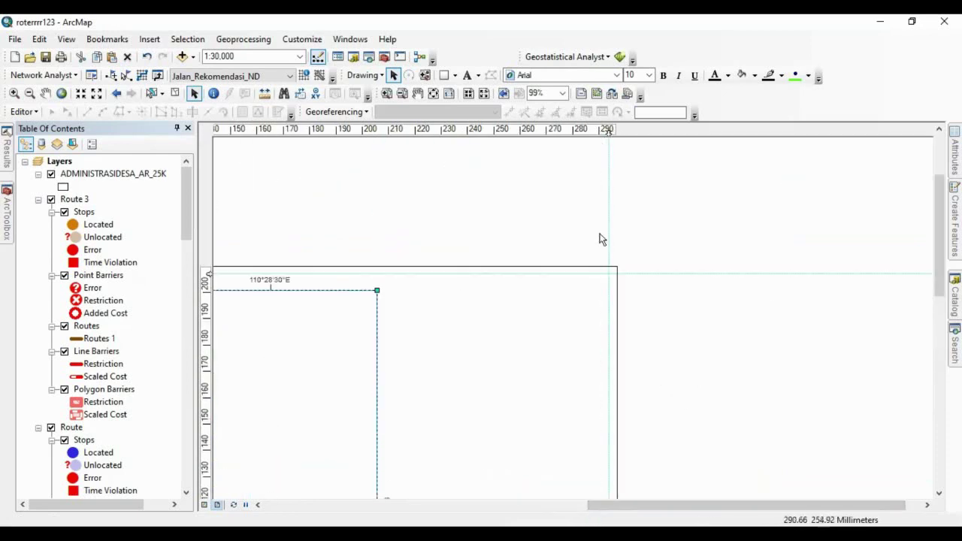
Draw a page-border rectangle of about 291 by 207 mm along the outer guides.
scroll(601, 238, "down", 2)
left_click_drag(722, 505, 594, 505)
left_click_drag(933, 278, 938, 312)
scroll(505, 387, "down", 1)
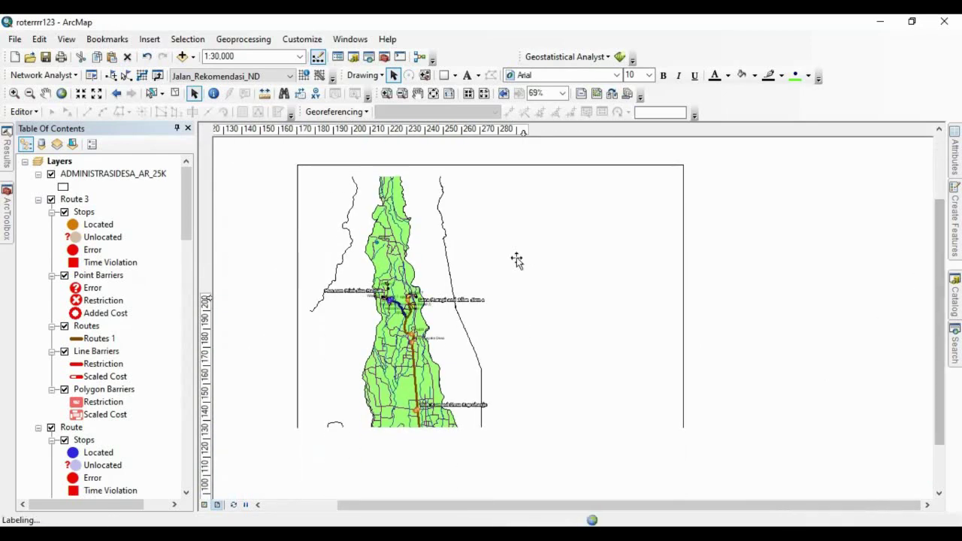
left_click(444, 75)
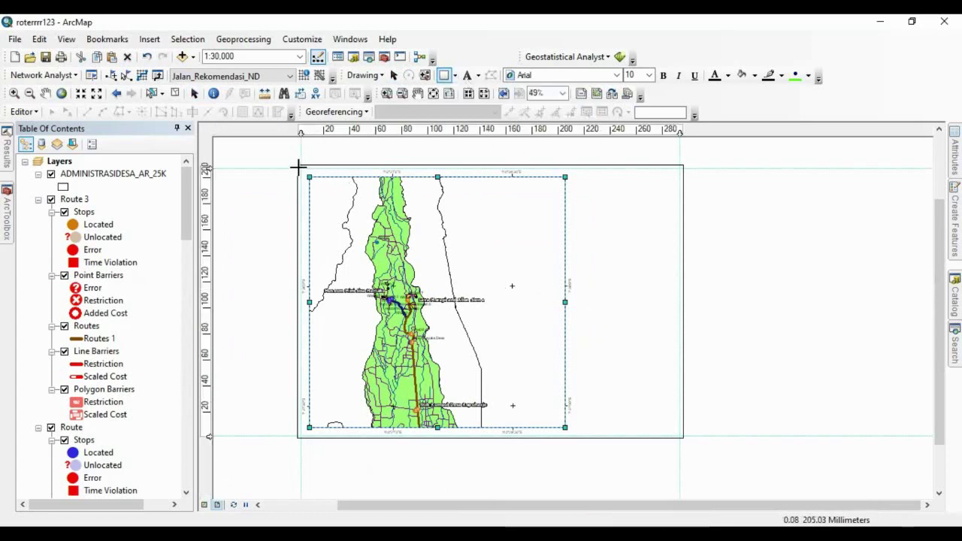
mouse_move(301, 167)
left_mouse_down()
mouse_move(324, 233)
mouse_move(357, 436)
mouse_move(634, 443)
mouse_move(679, 434)
left_mouse_up()
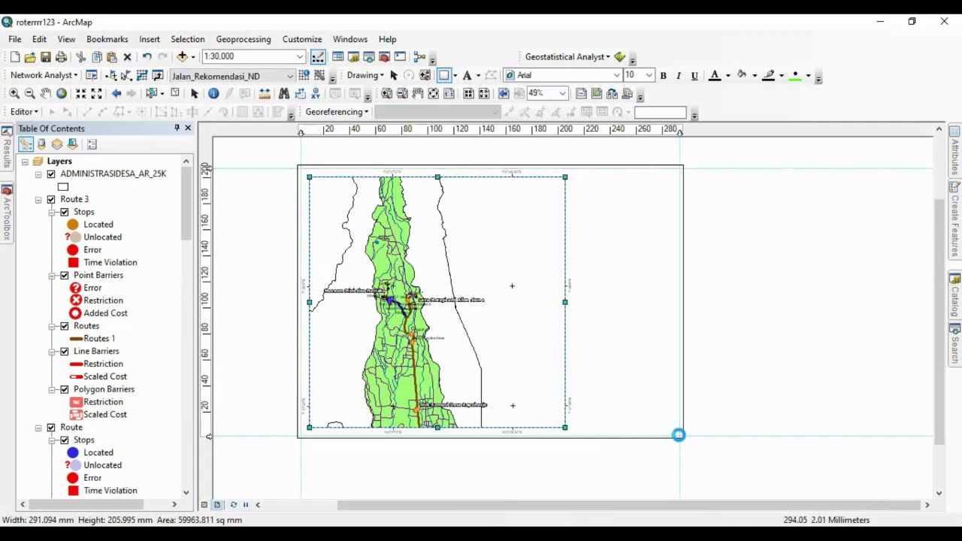
Set the page-border rectangle's fill to No Color.
scroll(526, 360, "up", 2)
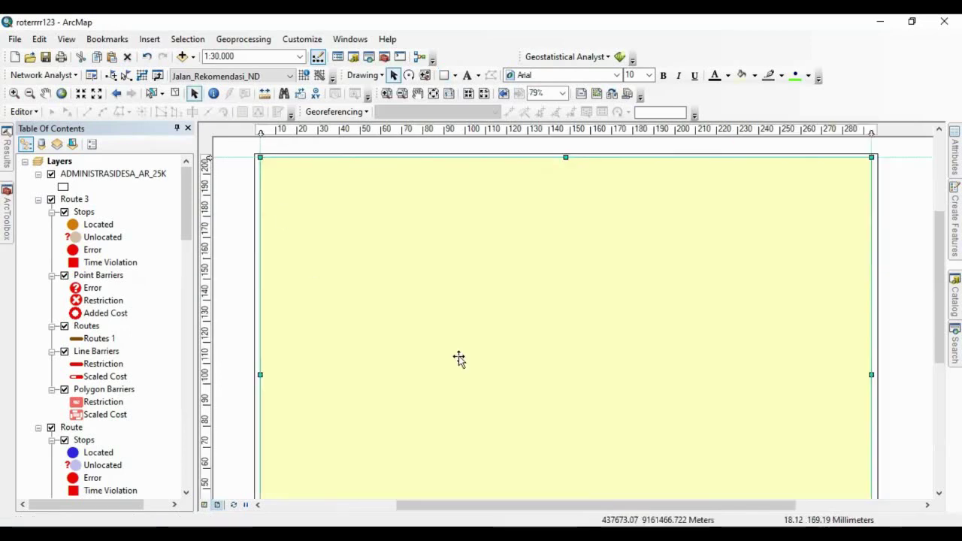
right_click(584, 375)
left_click(628, 365)
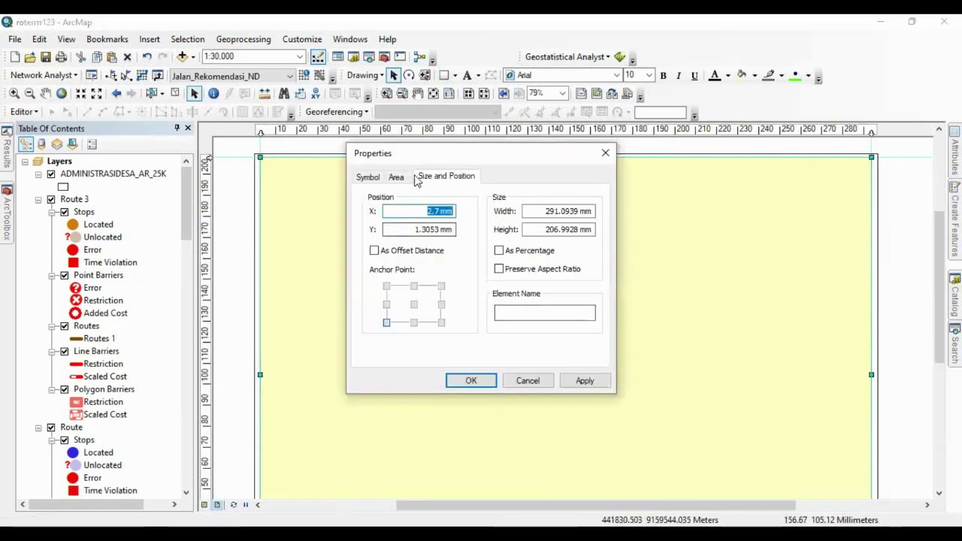
left_click(367, 177)
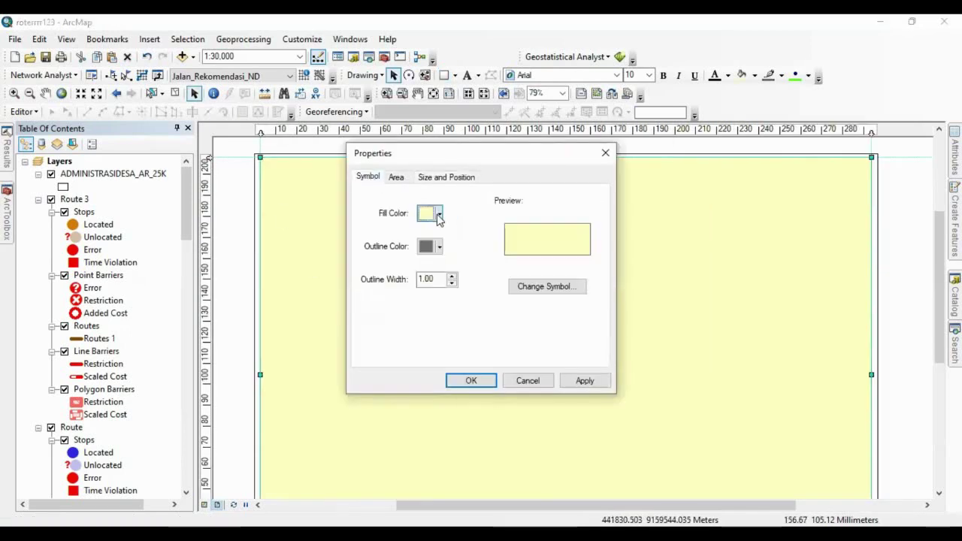
left_click(440, 215)
left_click(468, 233)
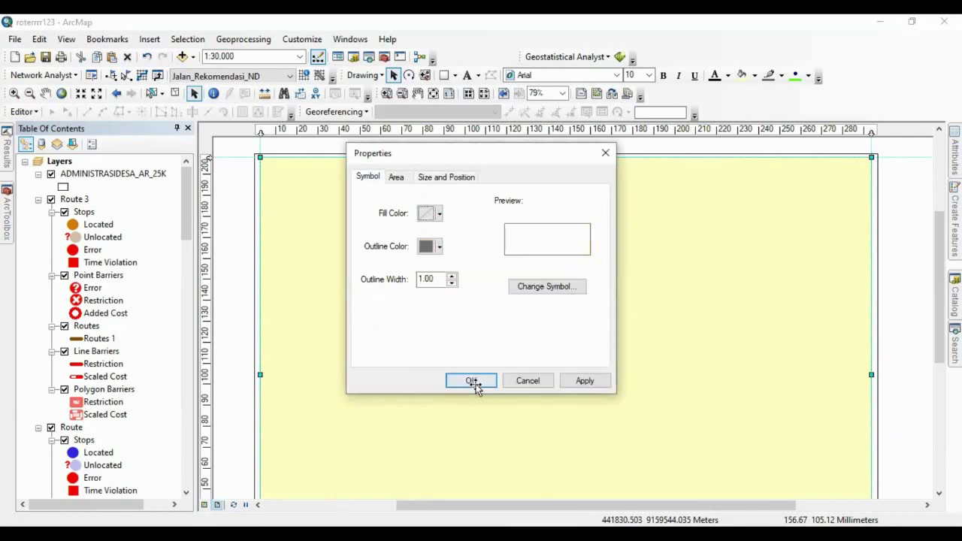
left_click(472, 381)
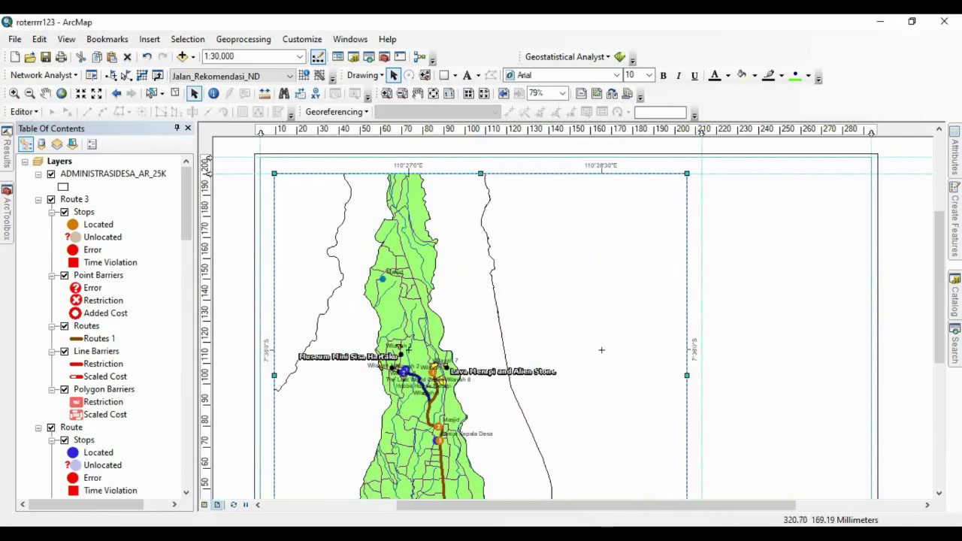
Add a horizontal guide about 7 mm above the page's lower edge and snap the data frame's bottom edge to it.
scroll(775, 347, "down", 5)
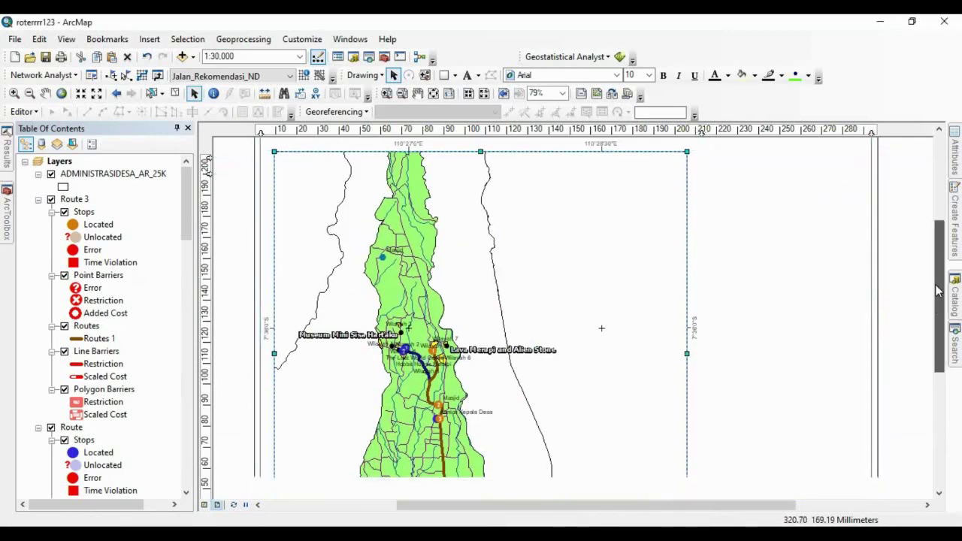
left_click(211, 414)
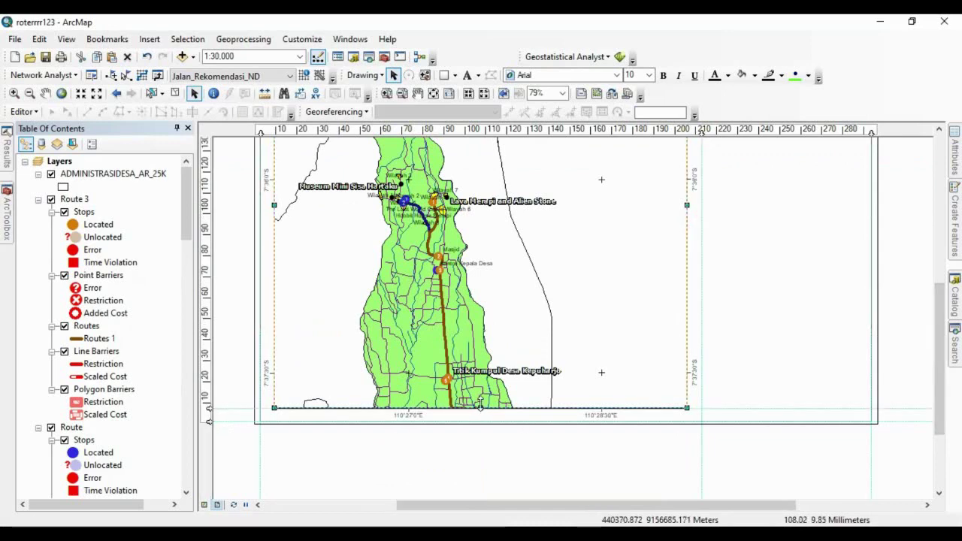
left_click_drag(479, 404, 479, 409)
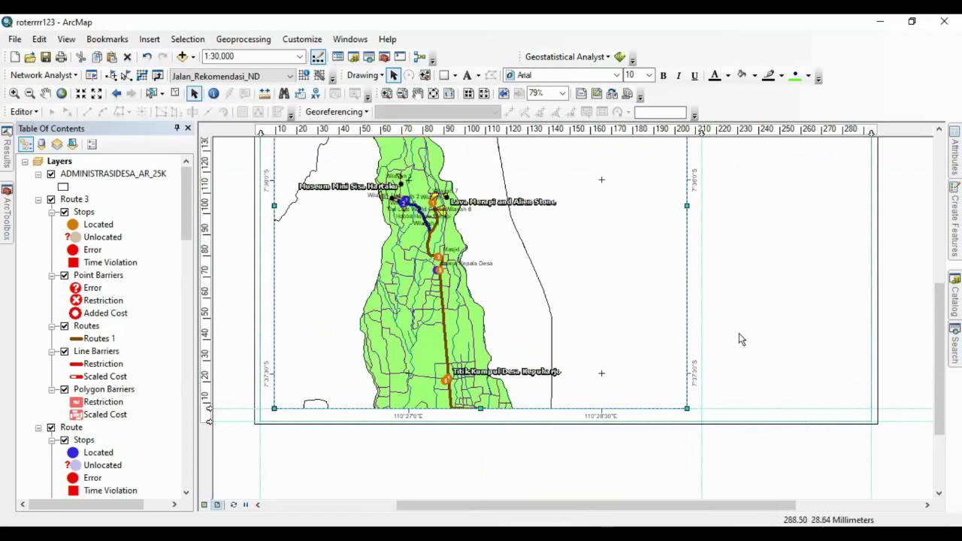
Place a text element beside the data frame's upper right corner reading "PETA LOKASI STRATEGIS PEMBANGUNAN COTTAGE DESA KEPUHARJO".
left_click_drag(940, 353, 939, 282)
scroll(734, 276, "up", 2)
left_click(467, 75)
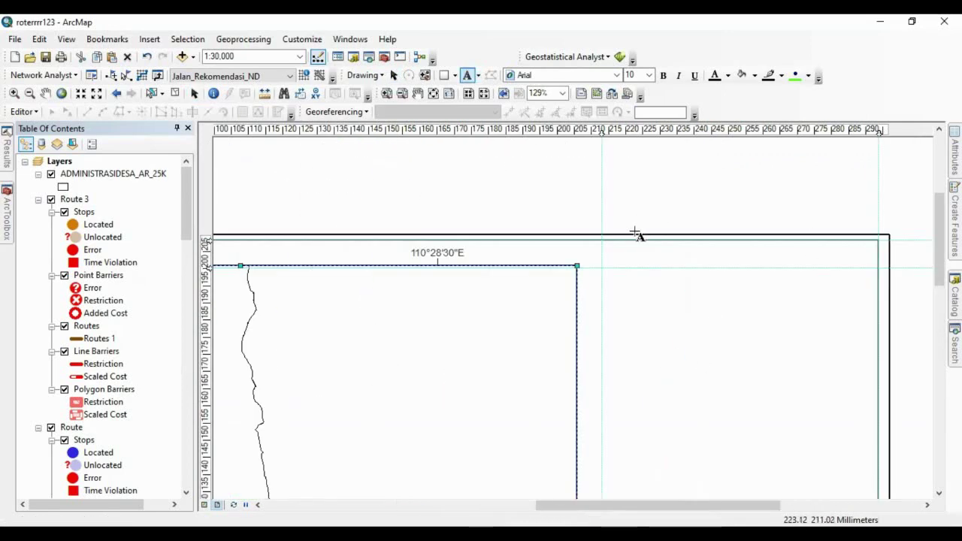
left_click(636, 281)
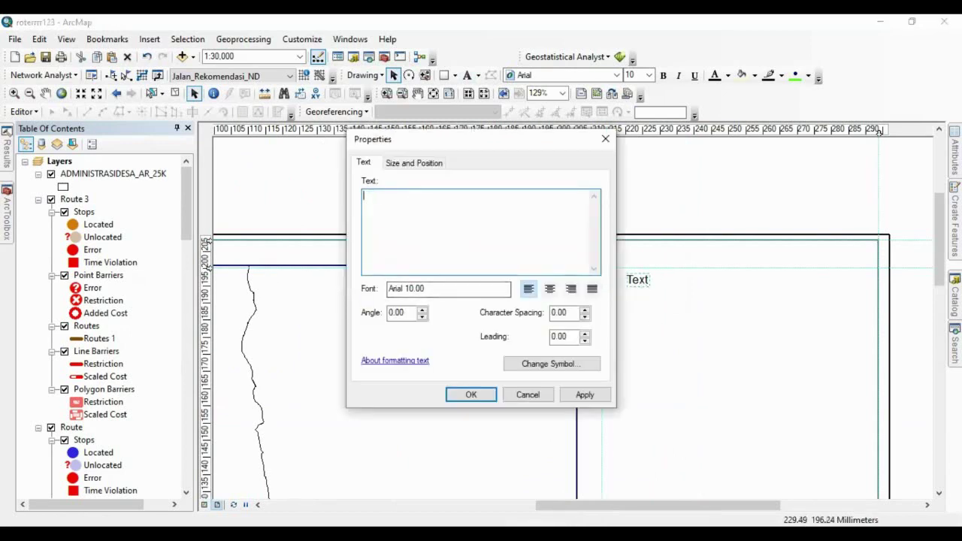
key("alt+Tab")
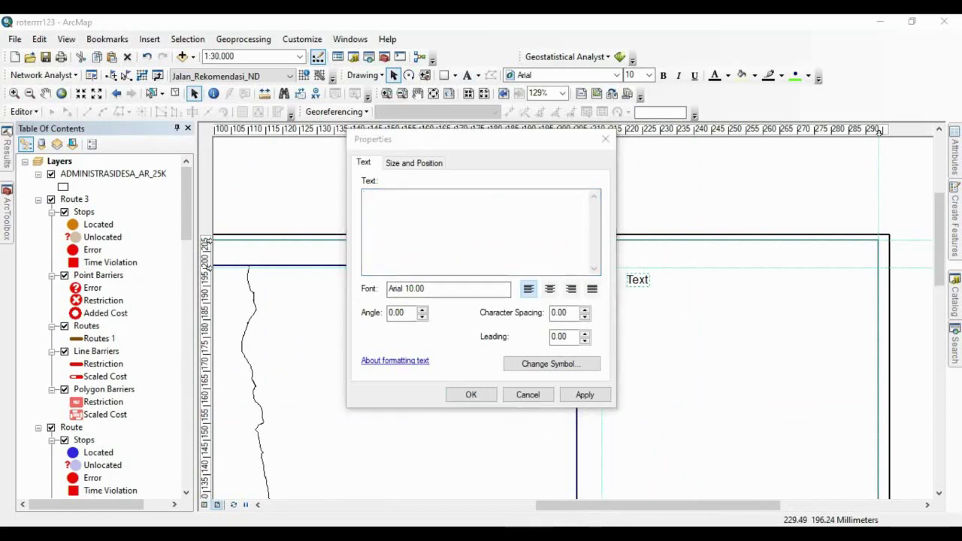
left_click(407, 195)
type("PETA LOKASI STRATEGIS PEMBANGUNAN COTTAGE DESA KEPUHARJO")
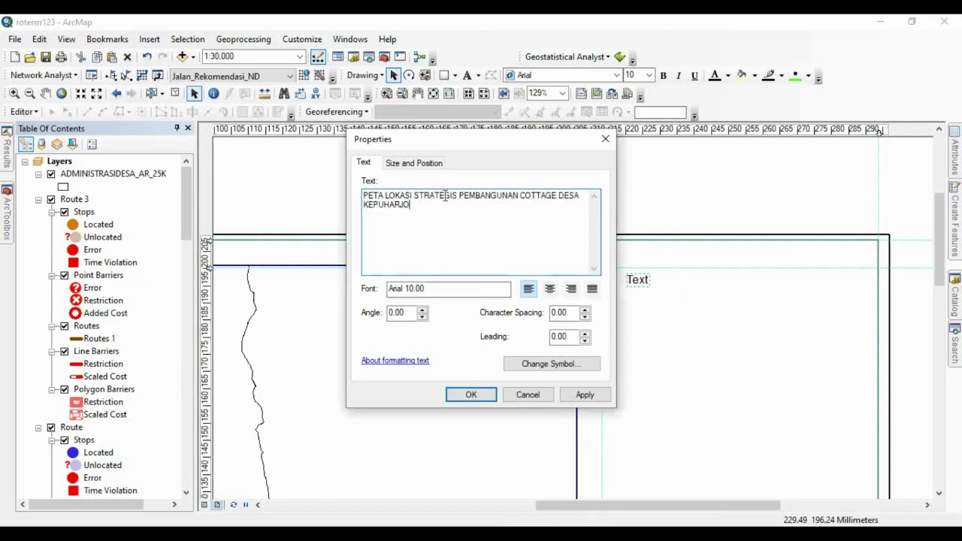
Break the title text into three lines after STRATEGIS and COTTAGE, centre-align it and apply it.
left_click(461, 196)
key("Return")
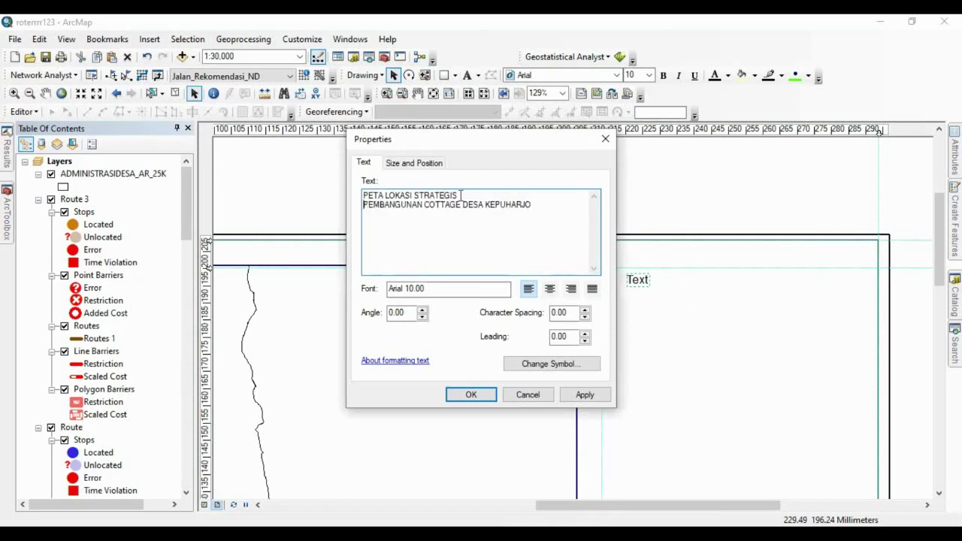
key("Return")
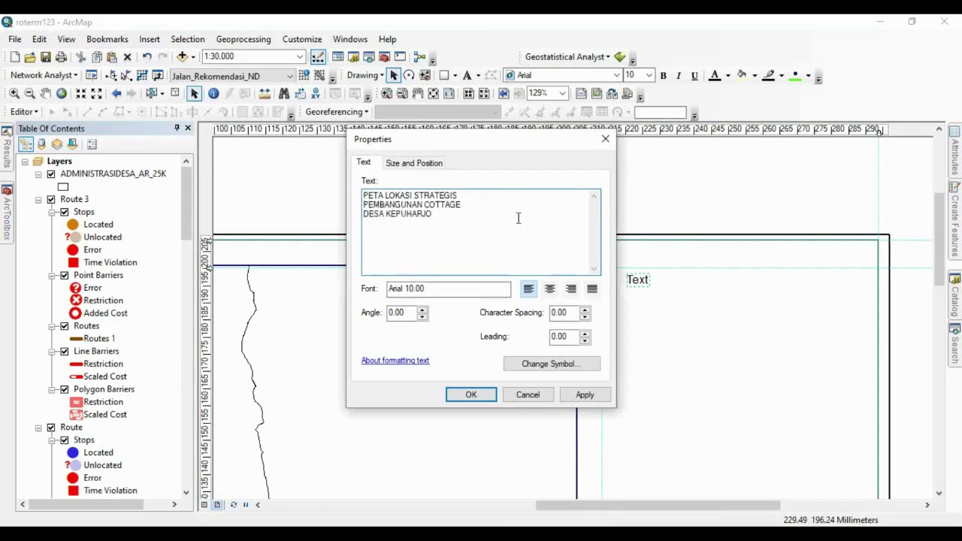
left_click(550, 289)
left_click(485, 395)
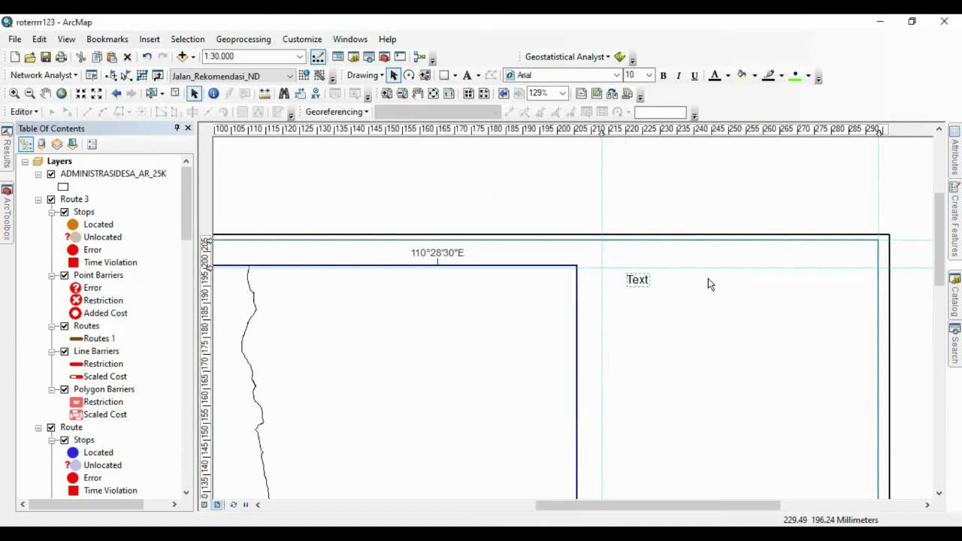
Move the title into the upper area beside the data frame and format it as bold 14-point Arial Black.
left_click_drag(665, 272, 755, 305)
left_click(649, 76)
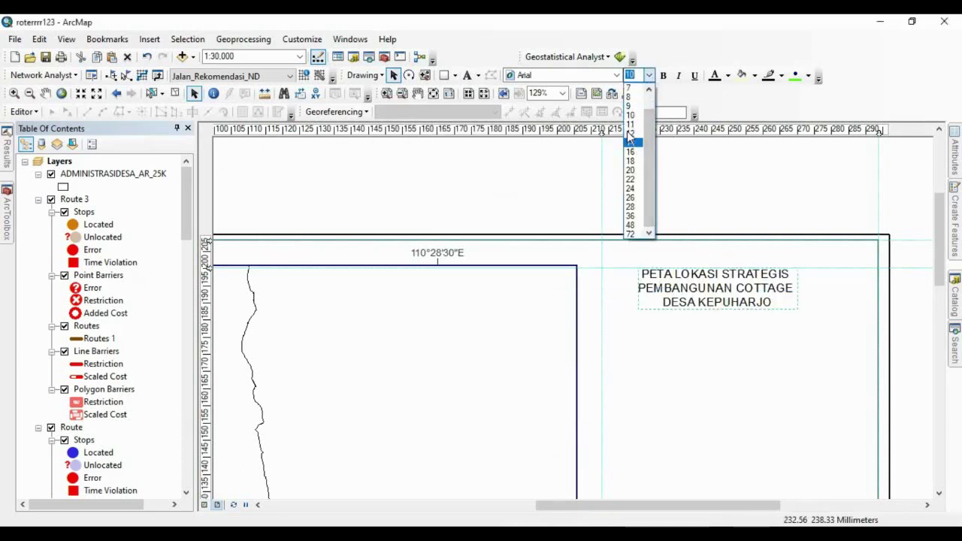
left_click(635, 142)
left_click(616, 75)
scroll(541, 113, "up", 2)
left_click(534, 101)
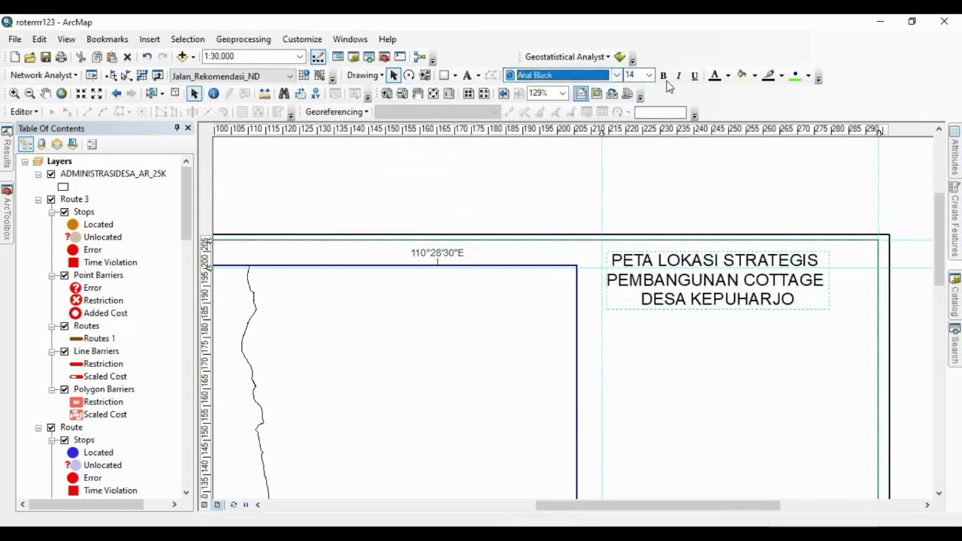
left_click(664, 76)
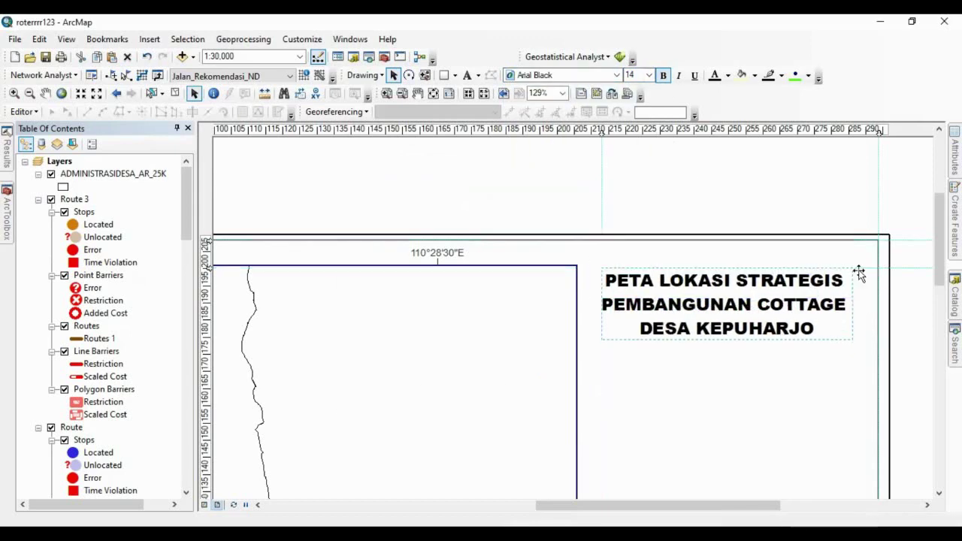
Add a vertical guide at about 291 mm just inside the page border and nudge the title slightly right.
left_click(871, 130)
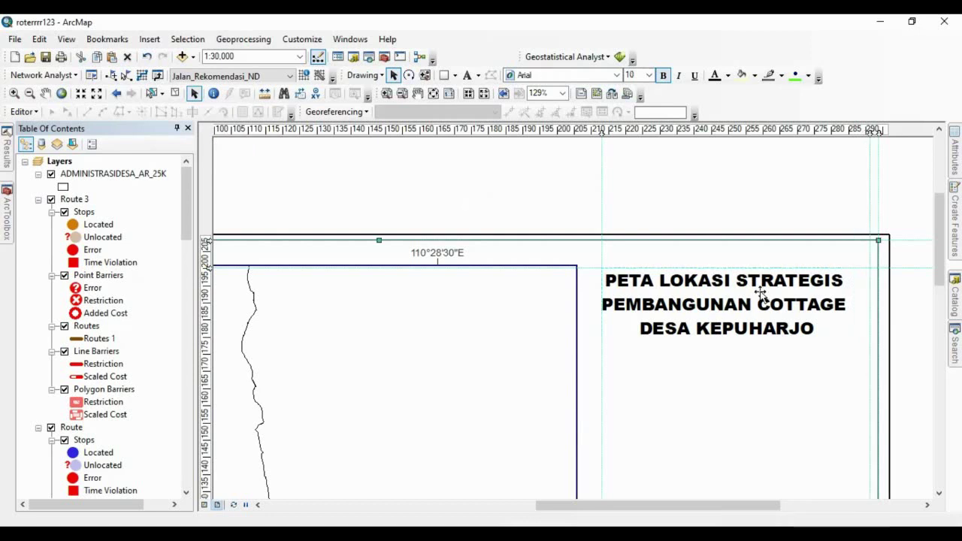
key("Right")
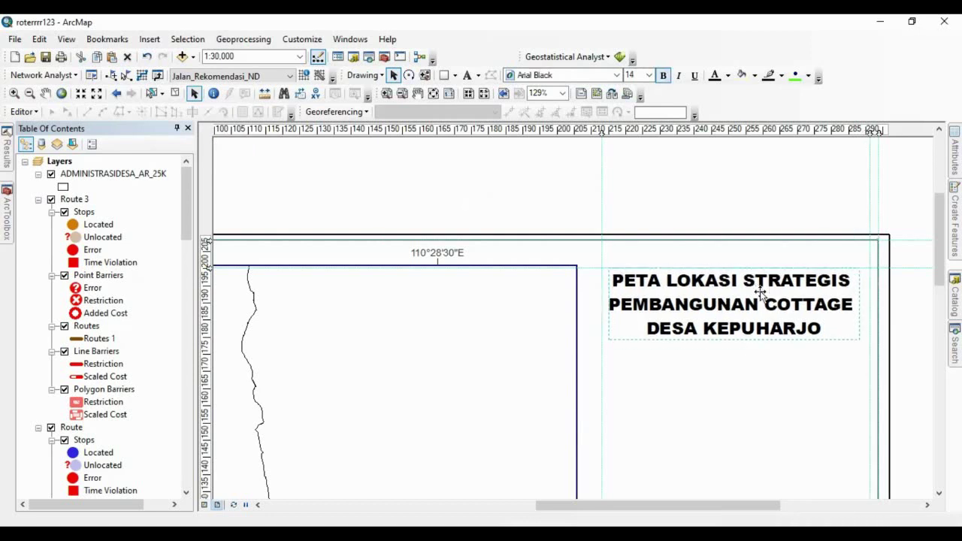
Draw a rectangle spanning the two inner vertical guides and place it over the title, with its top on the upper inner guide.
left_click(444, 76)
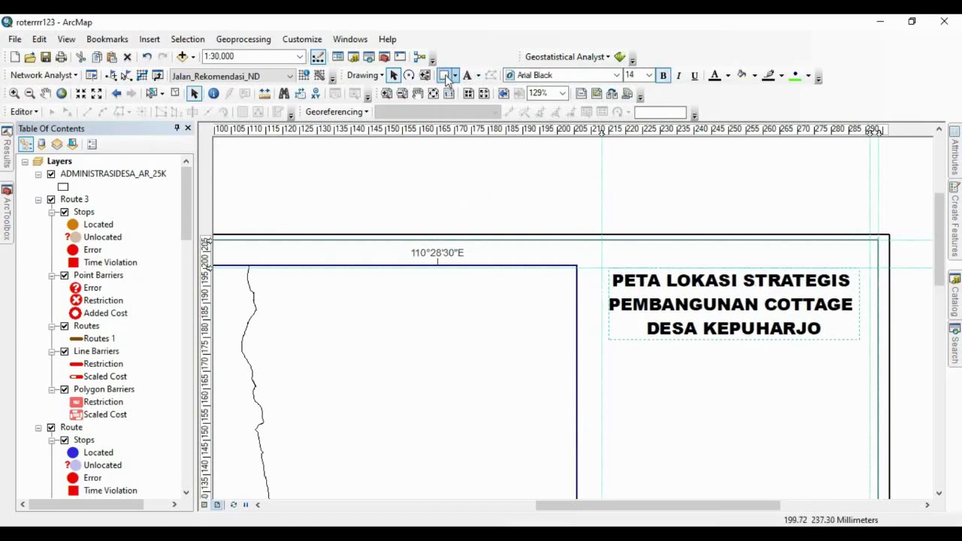
left_click_drag(601, 265, 861, 345)
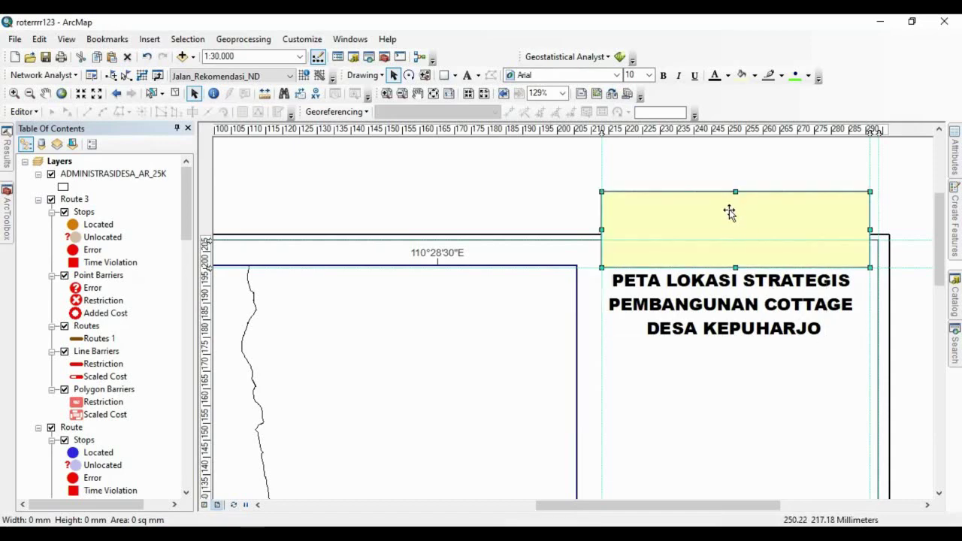
left_click_drag(729, 213, 724, 295)
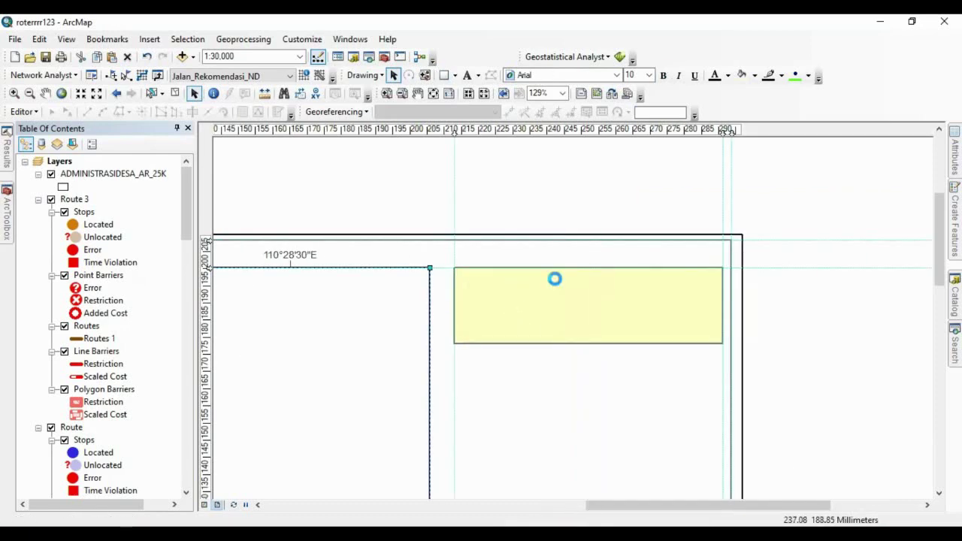
Set the title box's fill to No Color.
double_click(524, 291)
left_click(440, 217)
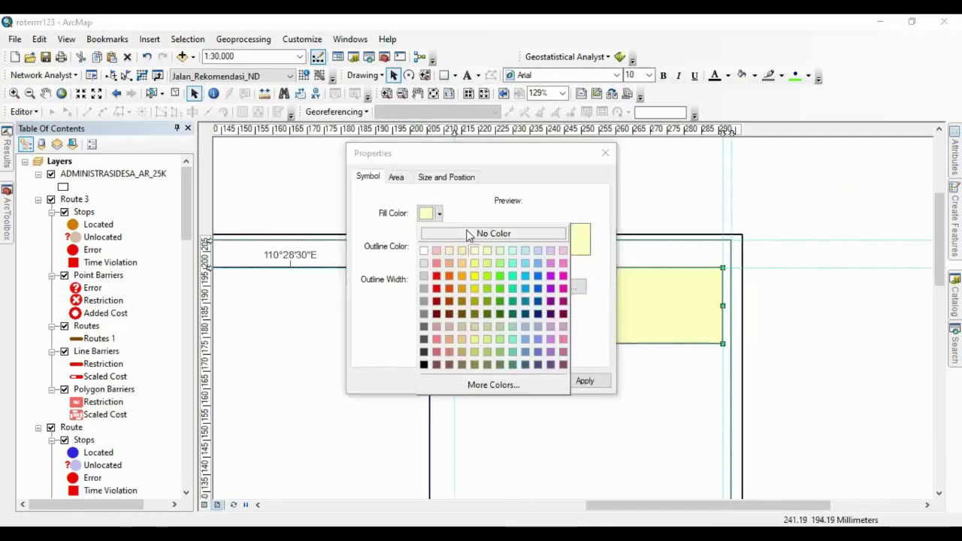
left_click(493, 234)
left_click(486, 382)
left_click(650, 376)
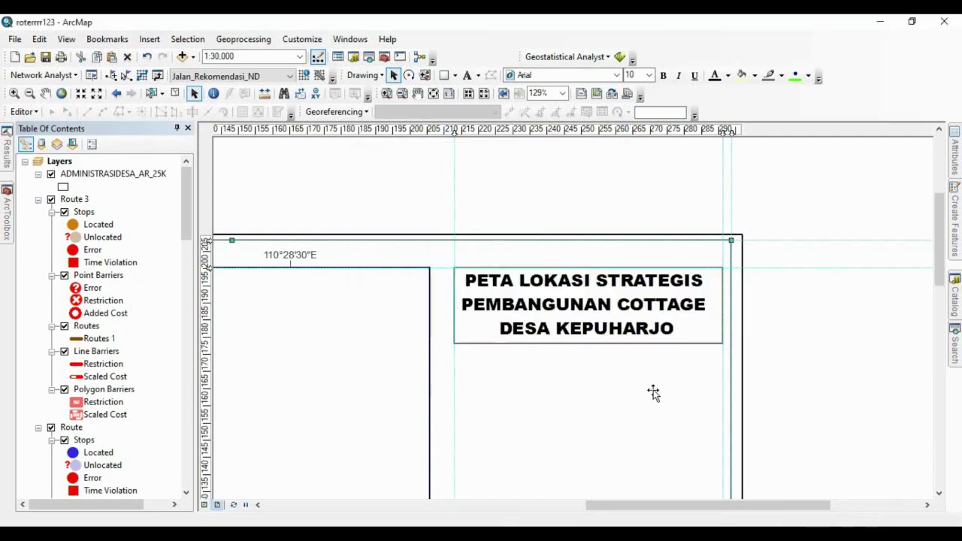
Add a horizontal guide at about 178 mm along the title box's lower edge and another just below at about 176 mm.
left_click(208, 349)
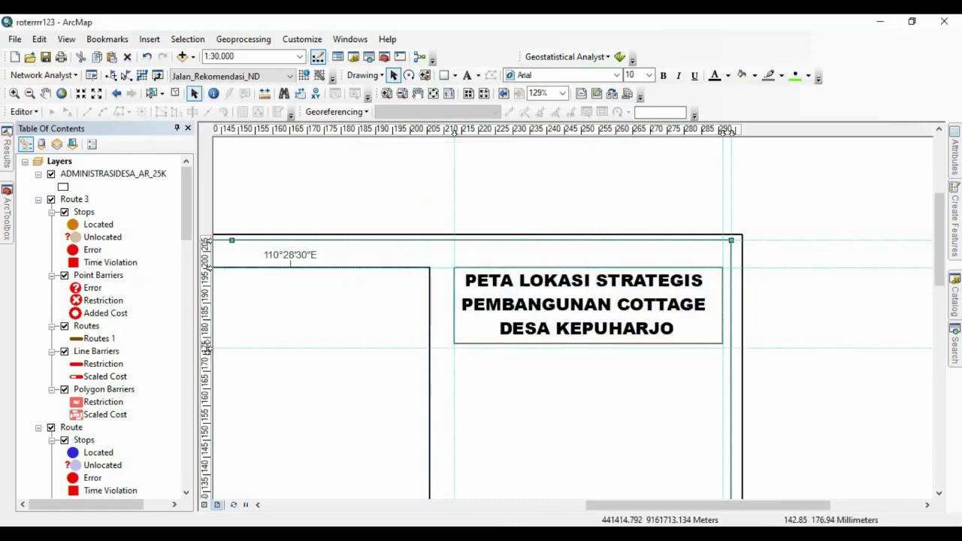
left_click_drag(207, 348, 228, 344)
left_click(591, 343)
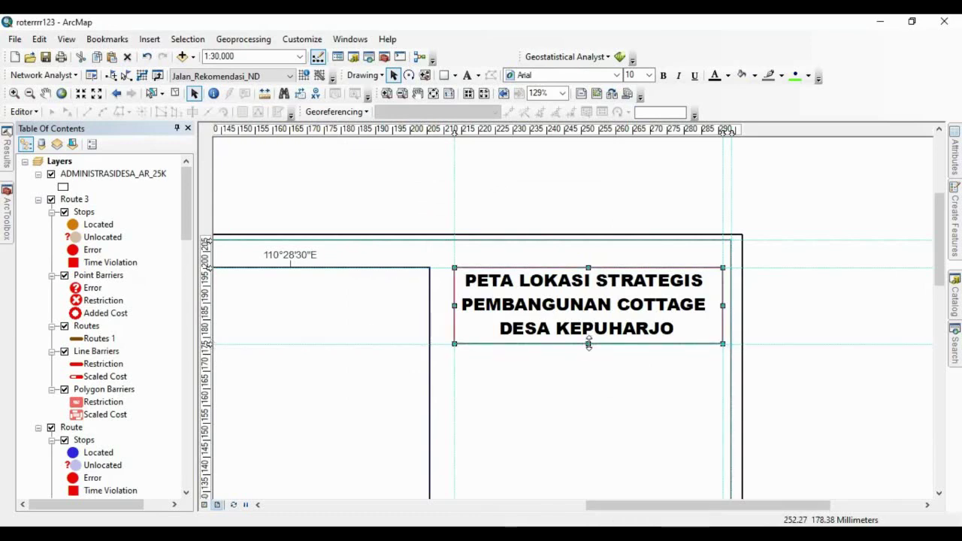
left_click(210, 352)
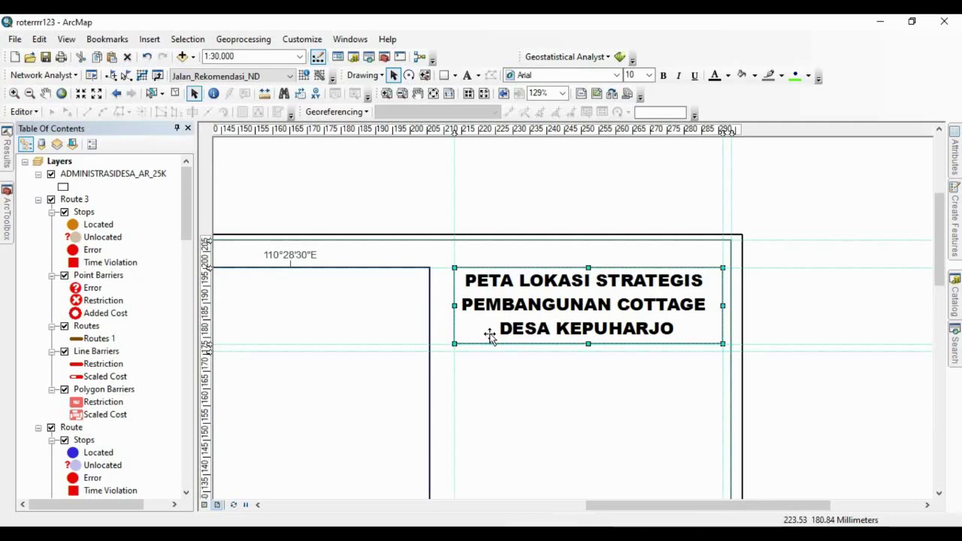
Insert a north arrow in the ESRI North 16 style.
left_click(150, 39)
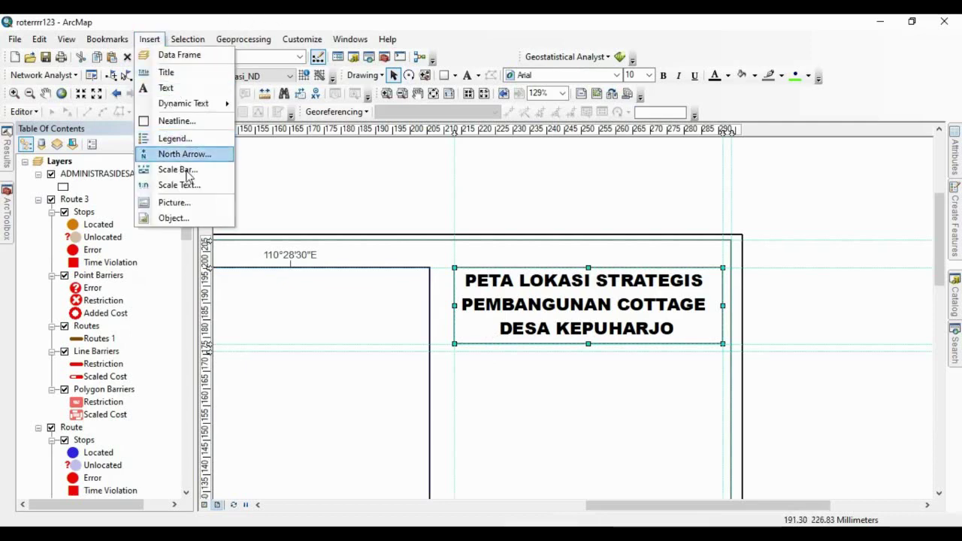
left_click(188, 155)
scroll(119, 229, "down", 2)
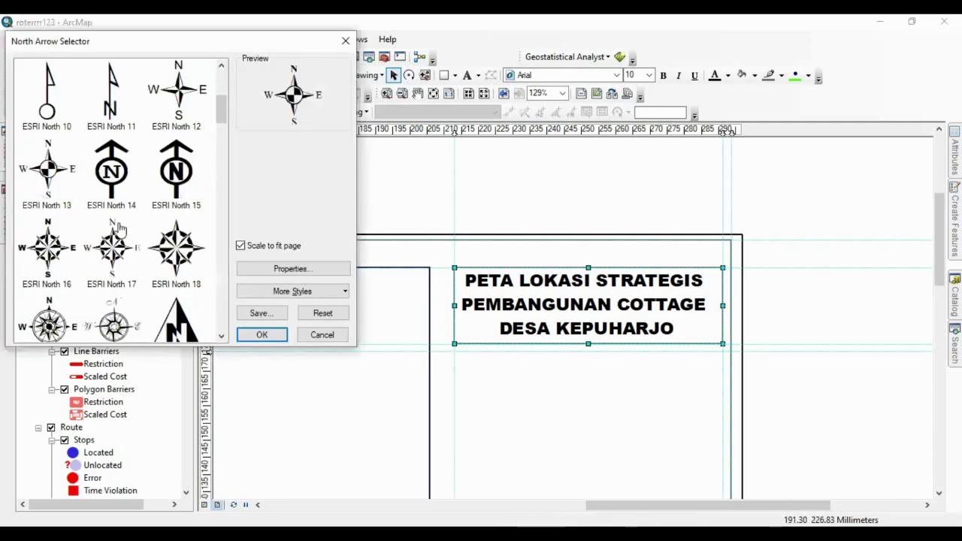
scroll(75, 262, "down", 1)
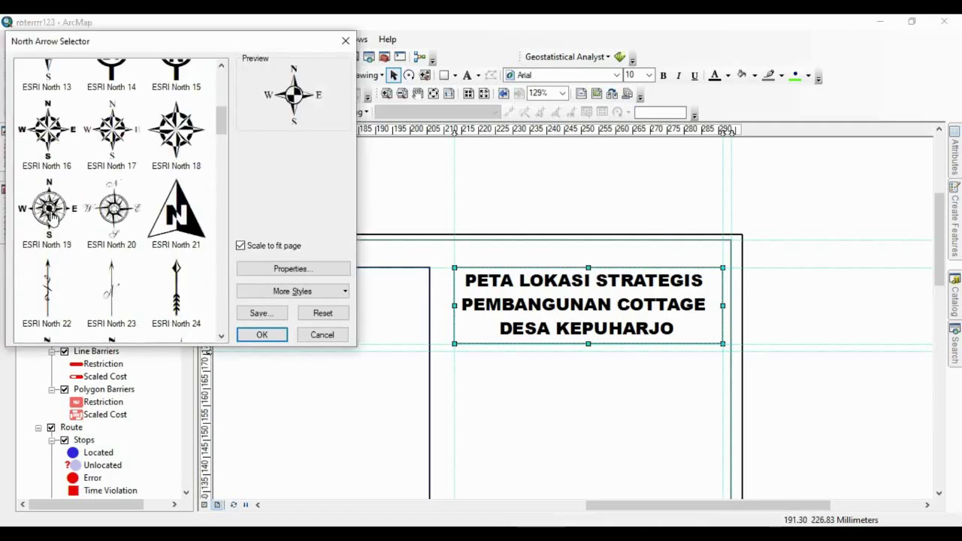
left_click(48, 135)
left_click(263, 334)
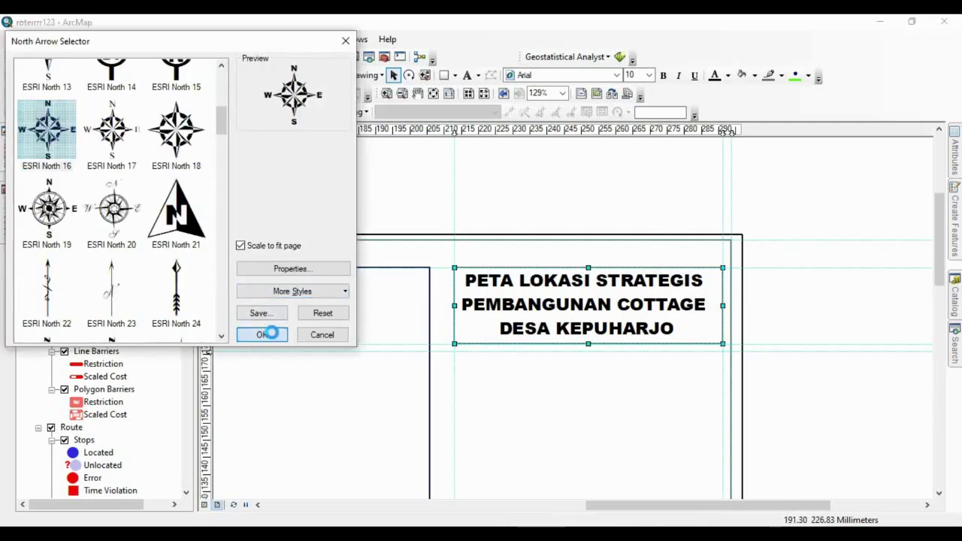
Move the north arrow under the title box, near its left side, and nudge it slightly right and down.
left_click_drag(510, 354, 517, 409)
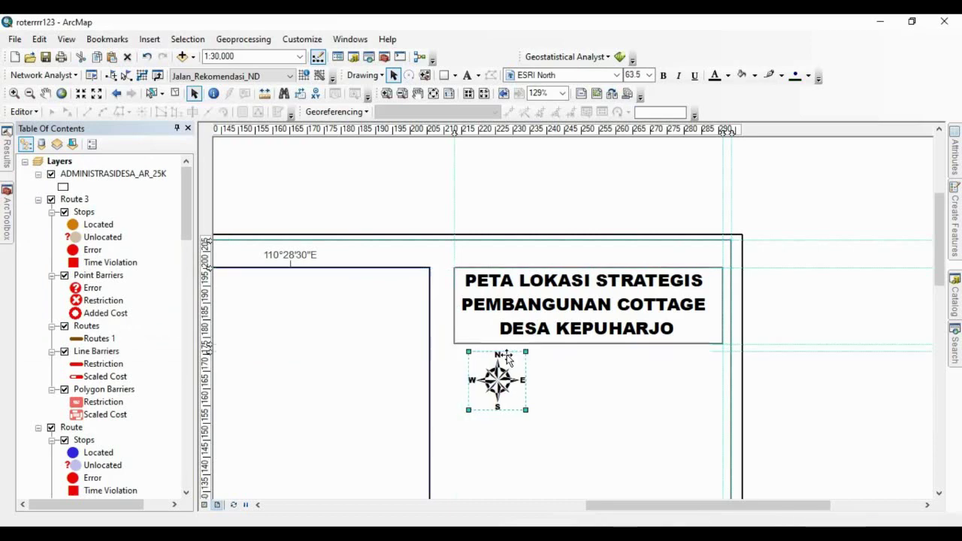
key("Right")
key("Right")
key("Right")
key("Right")
key("Right")
key("Down")
key("Down")
key("Down")
key("Down")
key("Down")
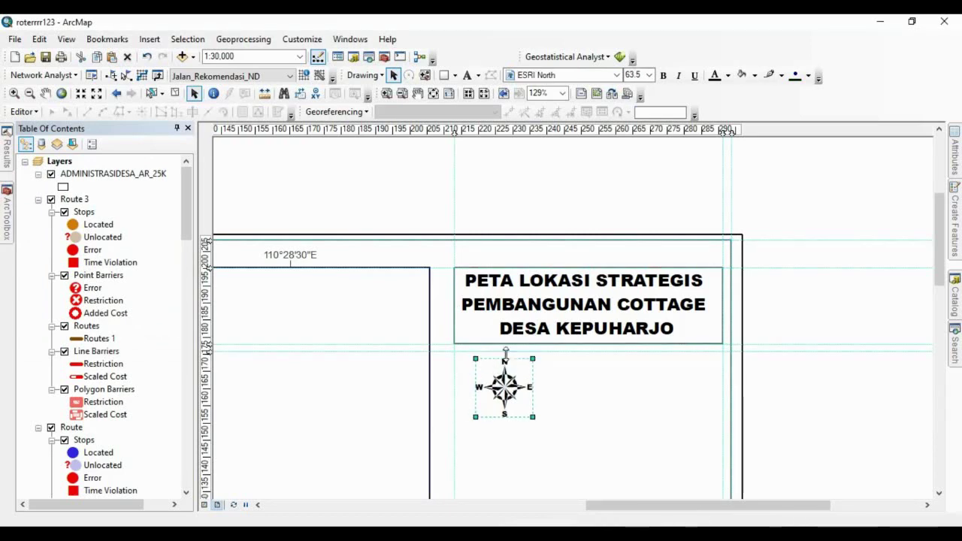
left_click(578, 388)
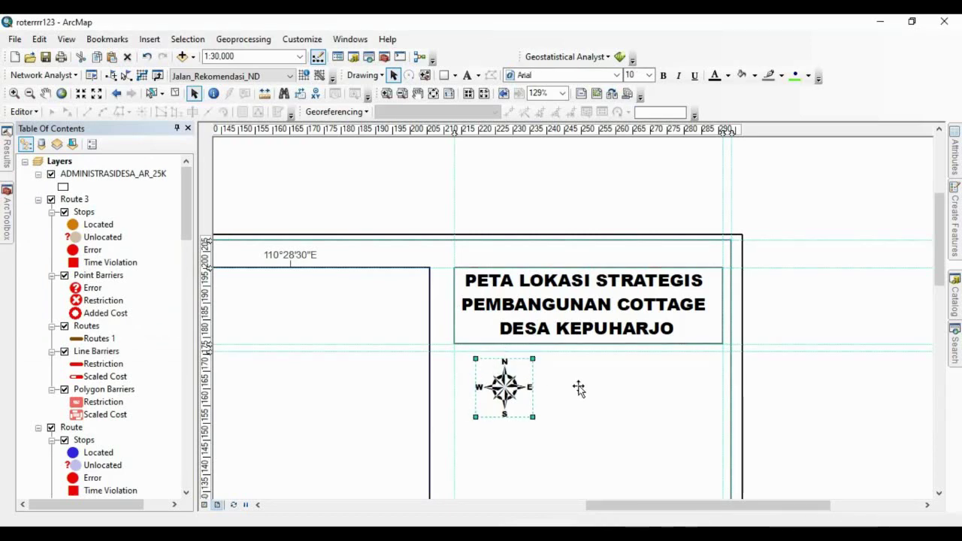
Insert 1:30,000 scale text to the right of the north arrow and format it in bold 12 pt Arial Black.
left_click(149, 39)
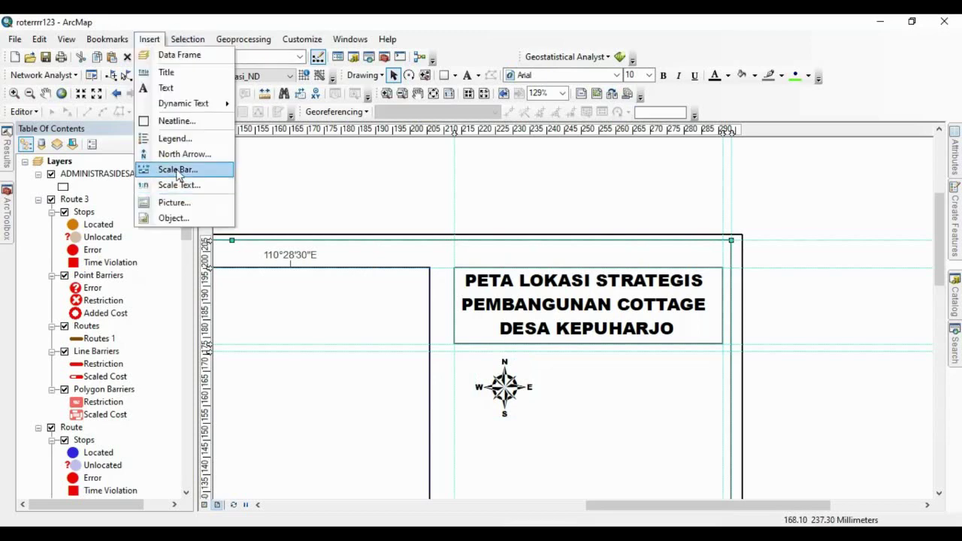
left_click(180, 186)
left_click(262, 335)
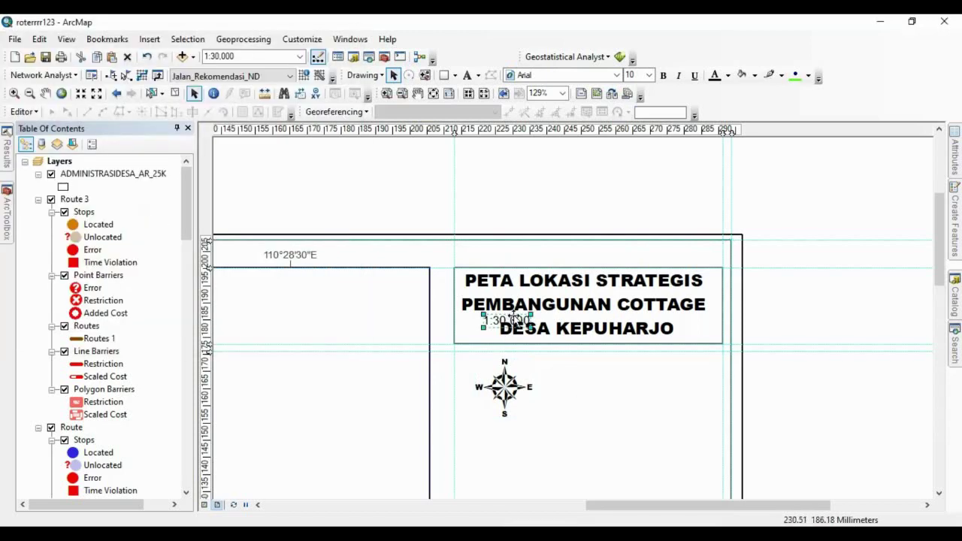
left_click_drag(521, 321, 638, 399)
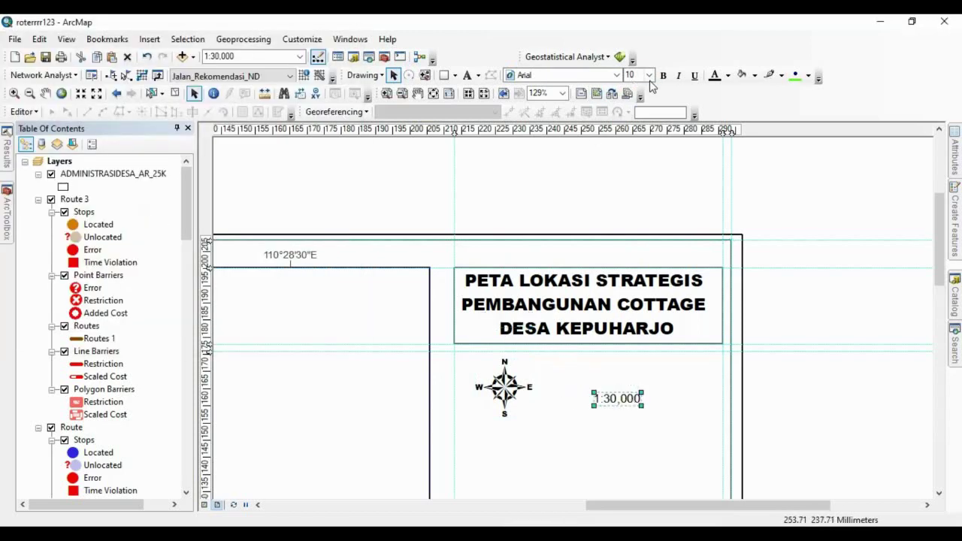
left_click(616, 75)
left_click(535, 101)
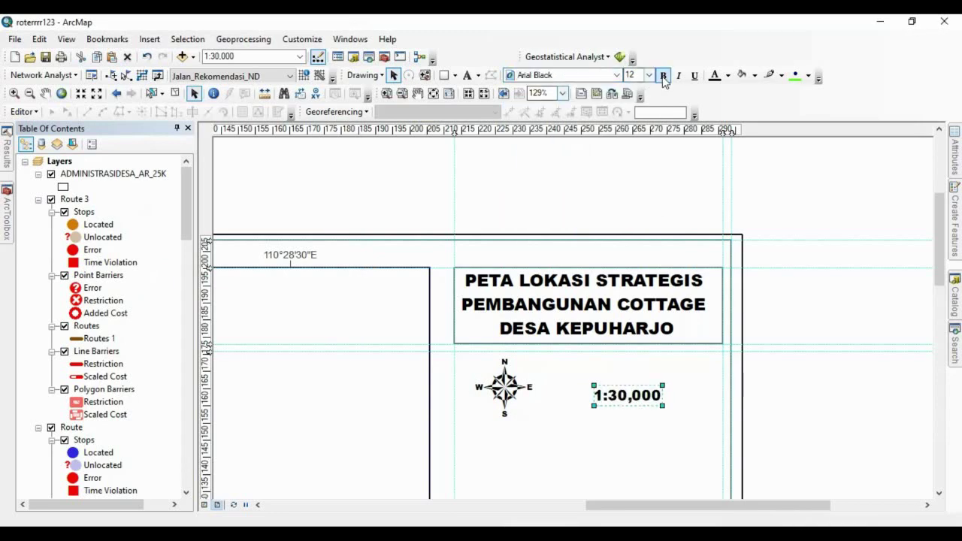
left_click(663, 75)
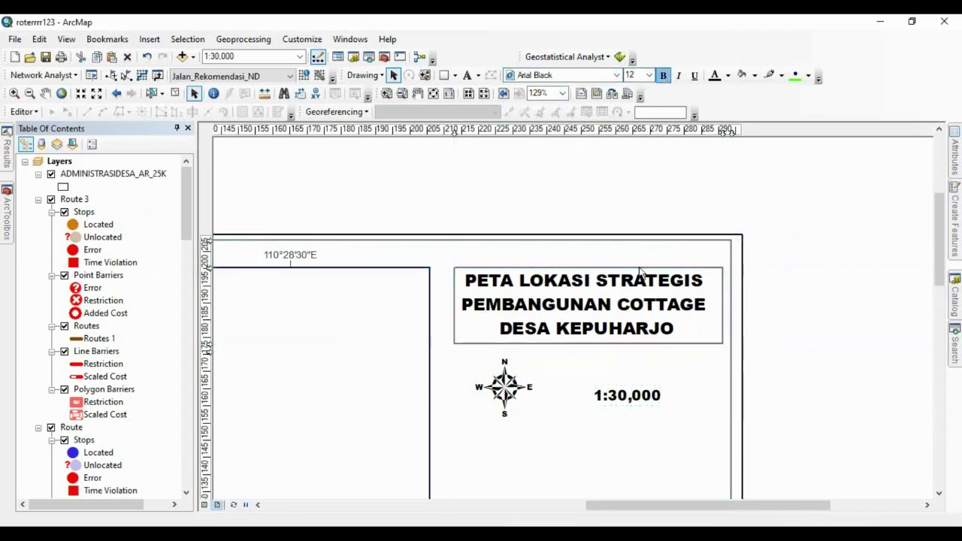
Add the text "Skala" in 12 pt Arial Black and place it just above the 1:30,000 scale text.
left_click(466, 75)
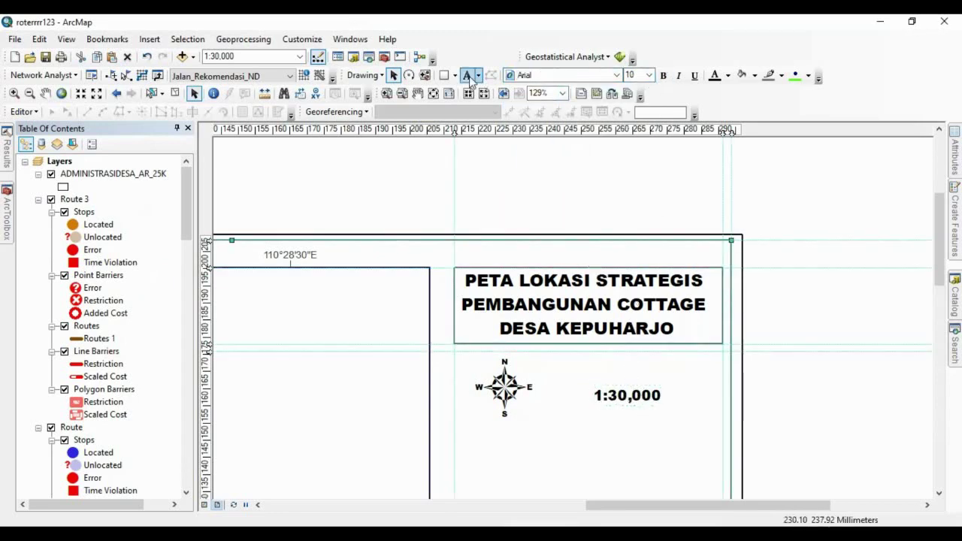
left_click(618, 367)
type("Skala")
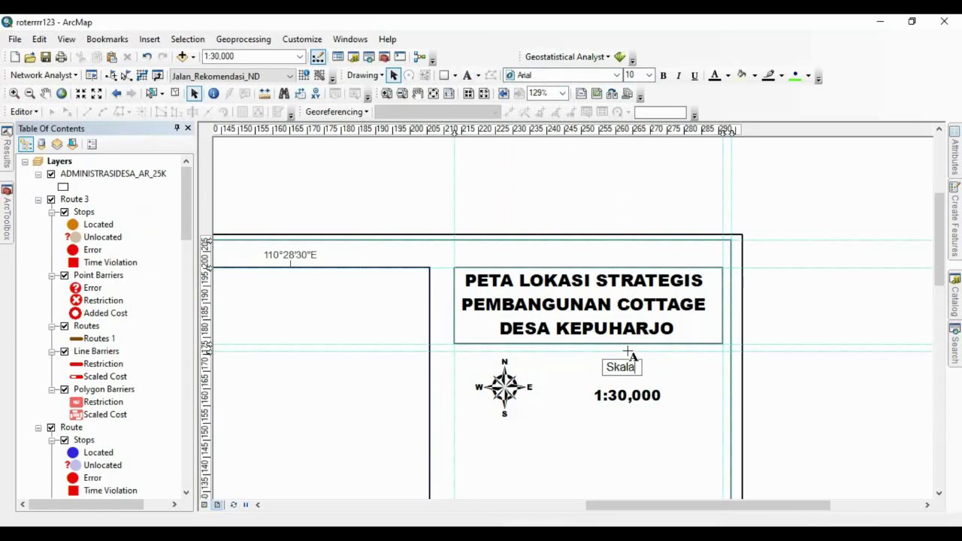
key("Return")
left_click(649, 75)
left_click(628, 128)
left_click(616, 75)
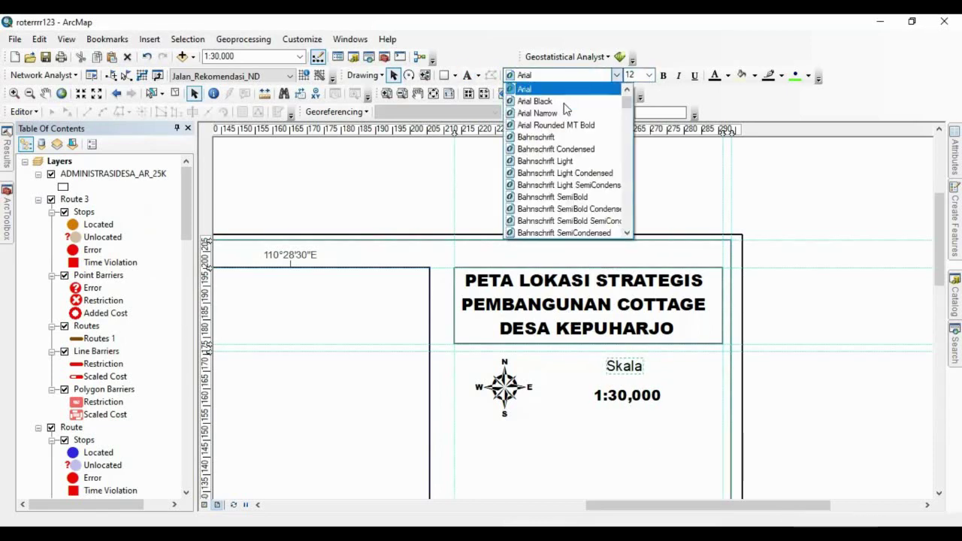
left_click(563, 102)
left_click_drag(629, 363, 611, 382)
scroll(660, 388, "down", 2)
left_click(458, 340)
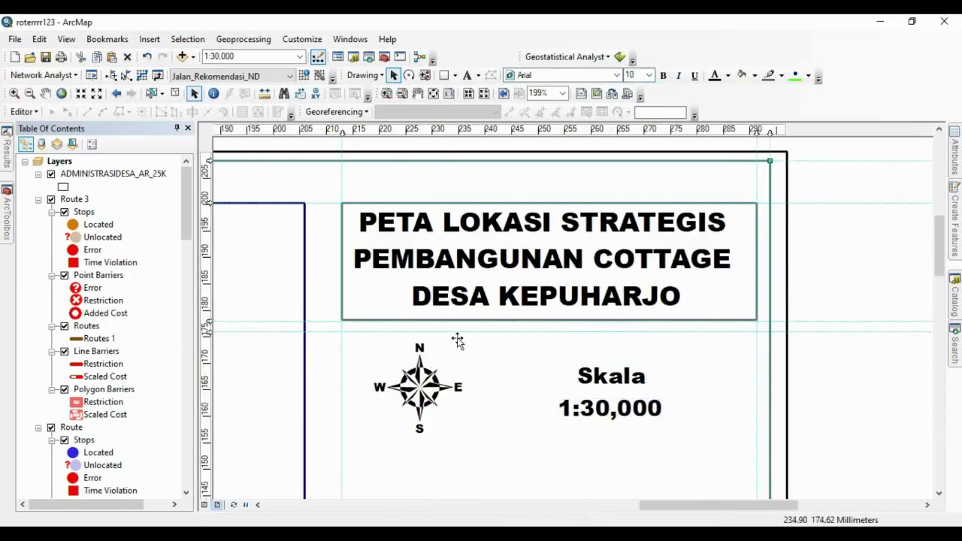
Insert an Alternating Scale Bar 1 and place it below the north arrow and scale text.
left_click(419, 385)
scroll(419, 385, "up", 1)
left_click(148, 39)
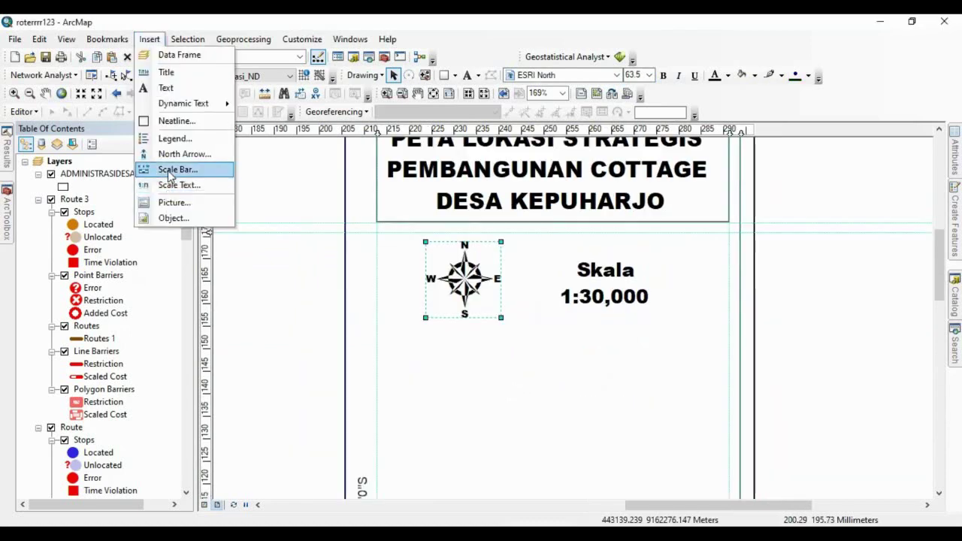
left_click(167, 167)
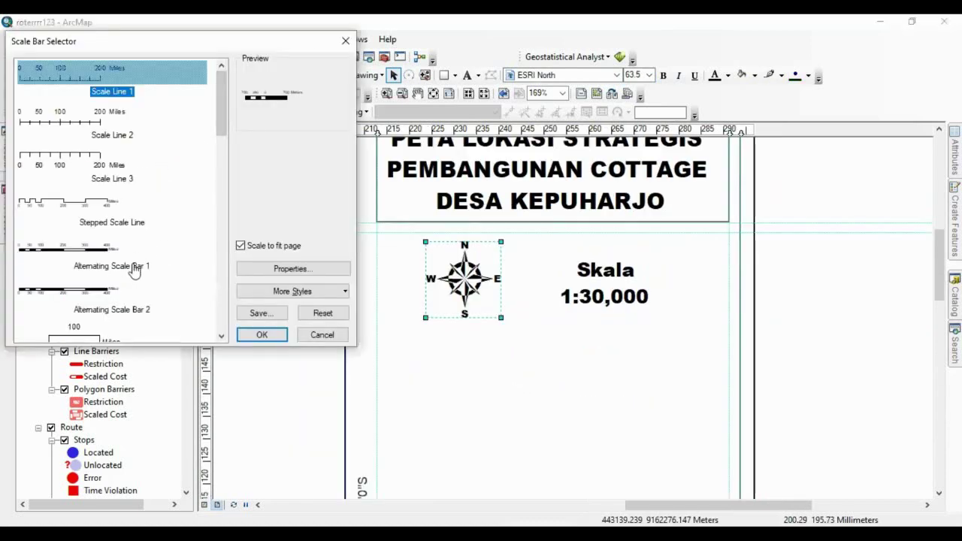
left_click(104, 253)
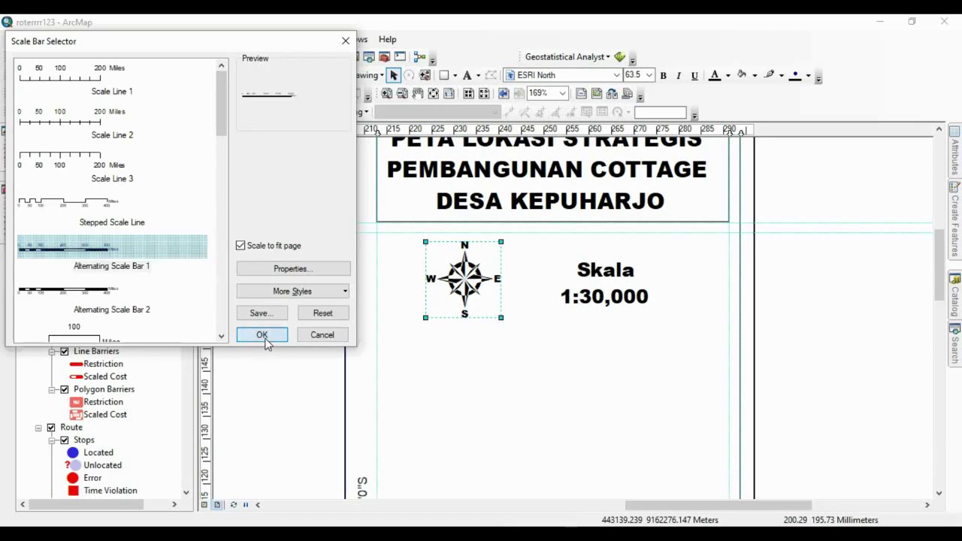
left_click(263, 336)
left_click_drag(352, 340, 478, 322)
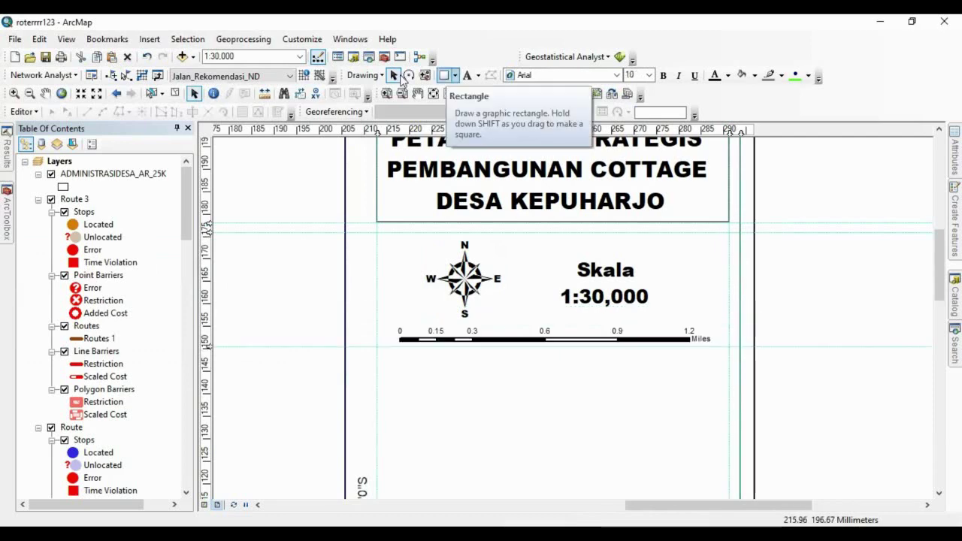
Draw a rectangle of about 78.3 by 25.4 mm around the north arrow and scale elements, with its fill set to No Color.
left_click(442, 75)
left_click_drag(377, 233, 726, 351)
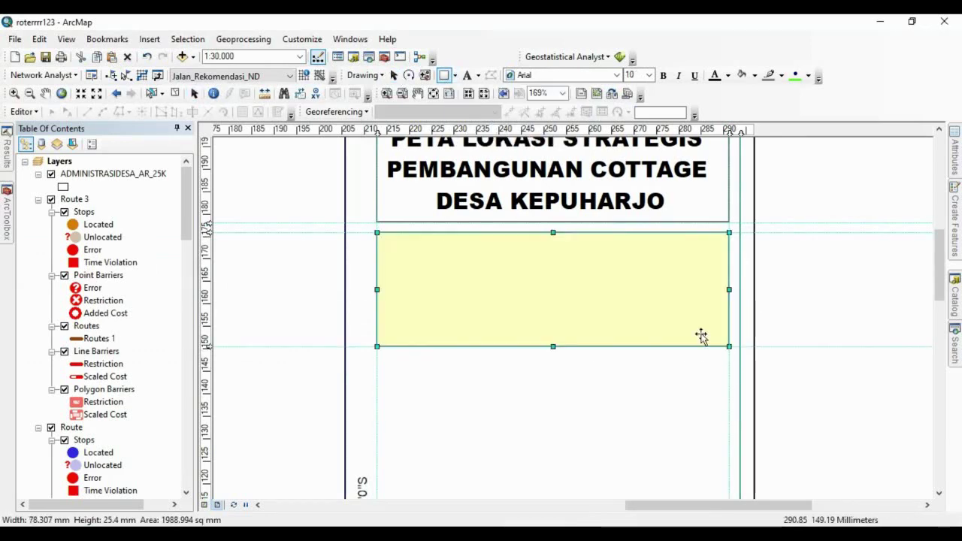
right_click(619, 418)
left_click(651, 507)
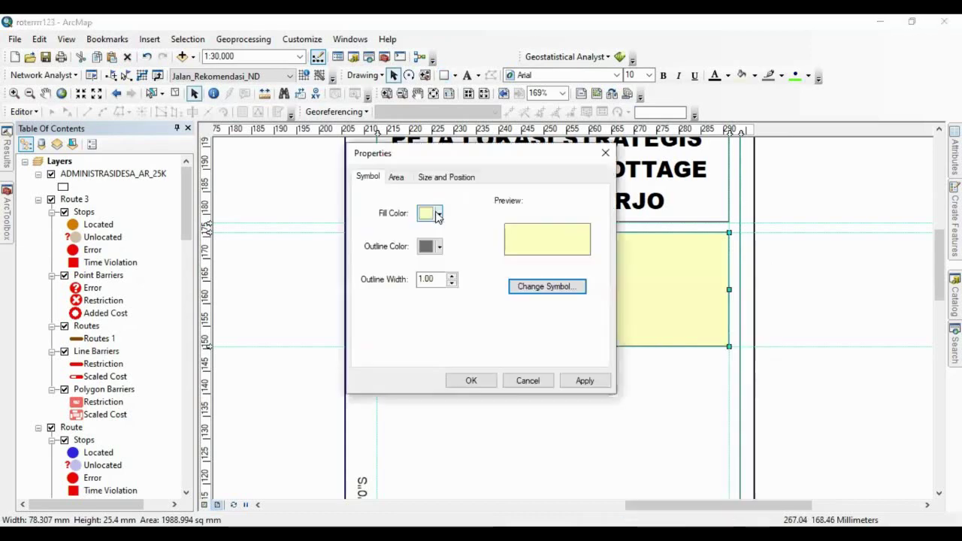
left_click(439, 213)
left_click(447, 232)
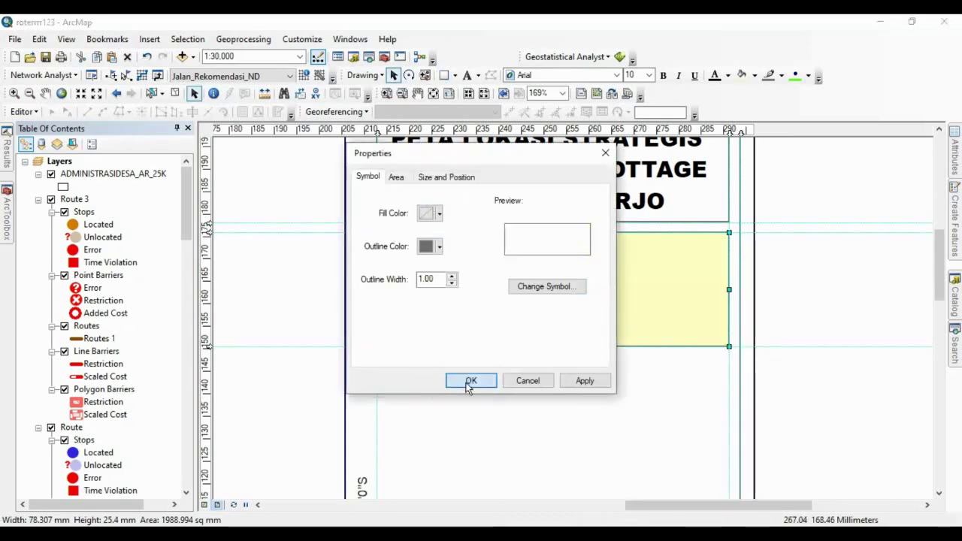
left_click(469, 381)
Start inserting a legend and remove all layers from its legend items.
scroll(508, 369, "down", 4)
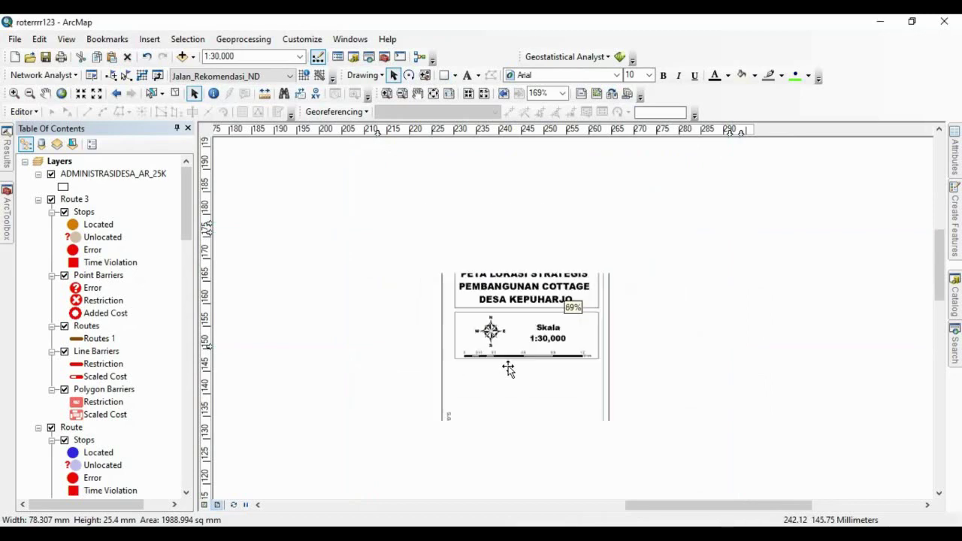
scroll(511, 378, "up", 4)
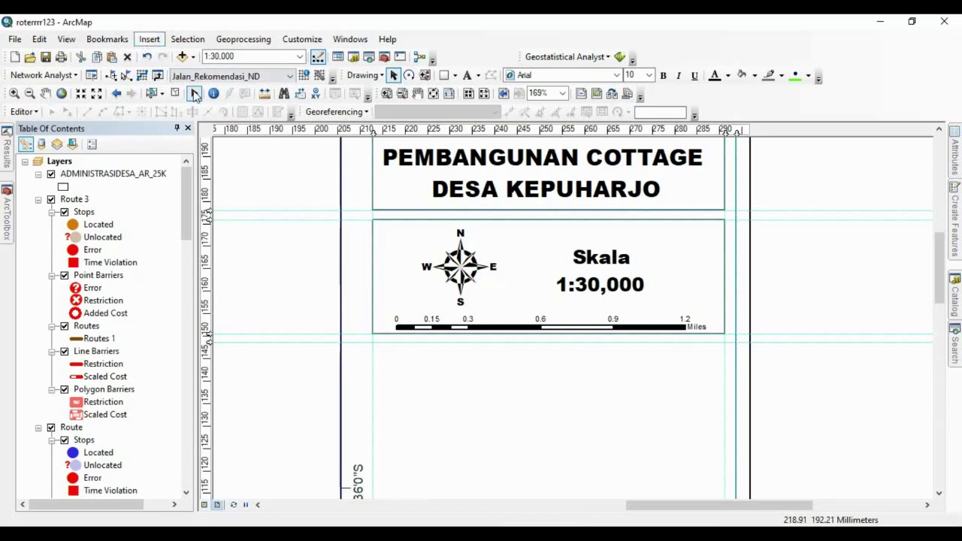
left_click(150, 40)
left_click(185, 146)
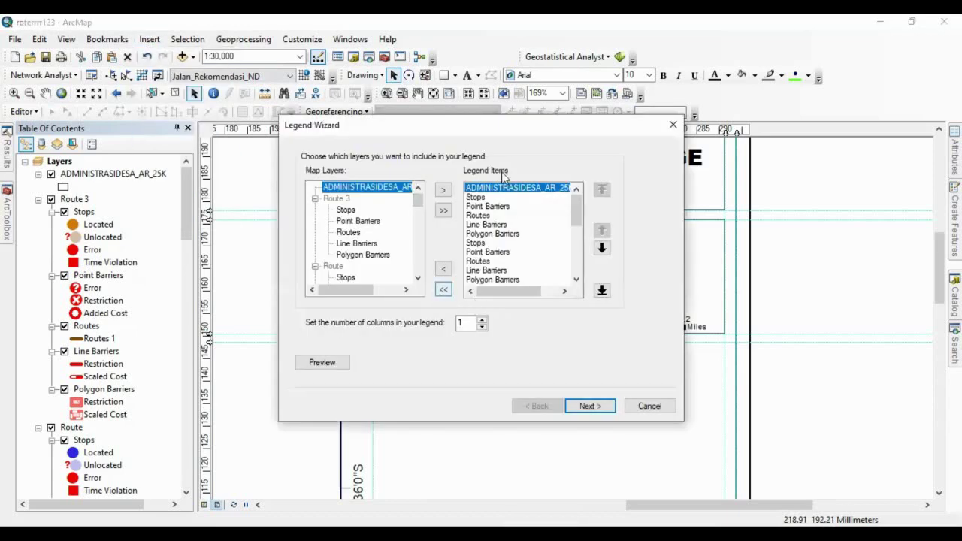
left_click(444, 289)
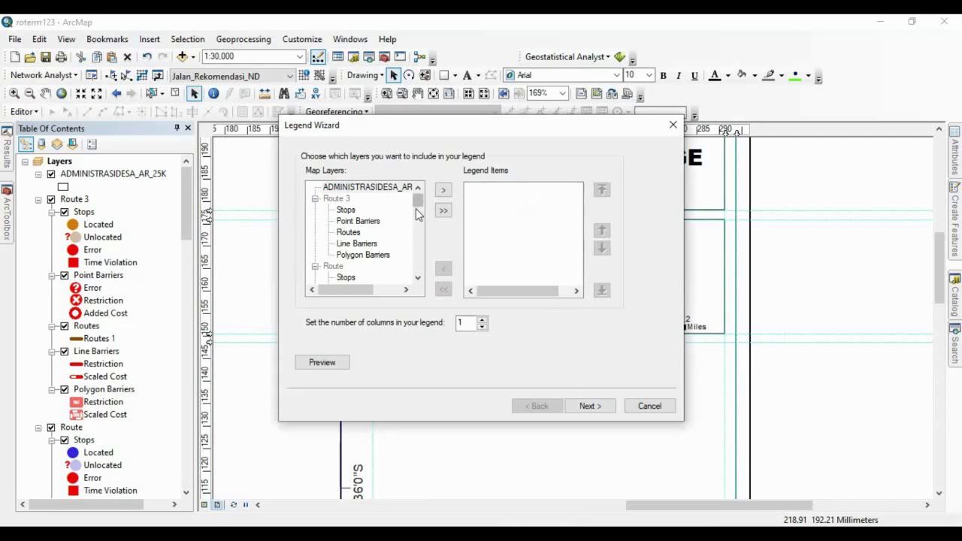
Add Cankgringan, Titik Kumpul, Pemerintahan, Museum Omahku Memoriku, Sarana_Ibadah and Rumah_Sakit to the legend items.
scroll(418, 214, "down", 1)
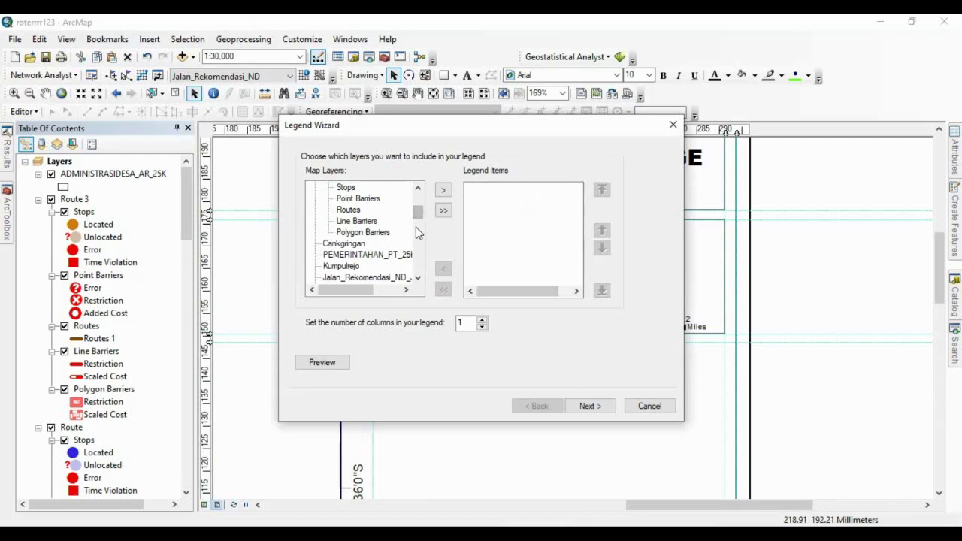
left_click(352, 245)
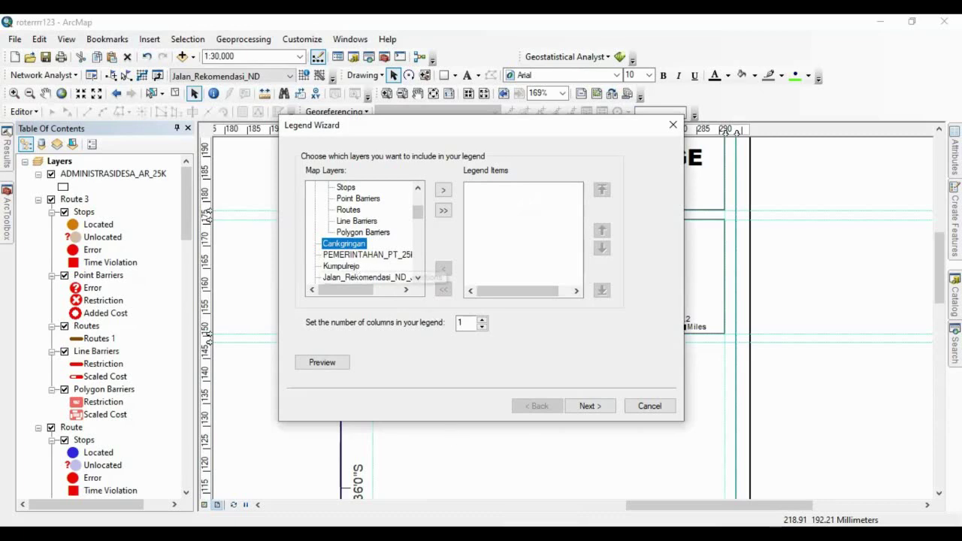
left_click(443, 189)
scroll(361, 233, "down", 2)
double_click(357, 243)
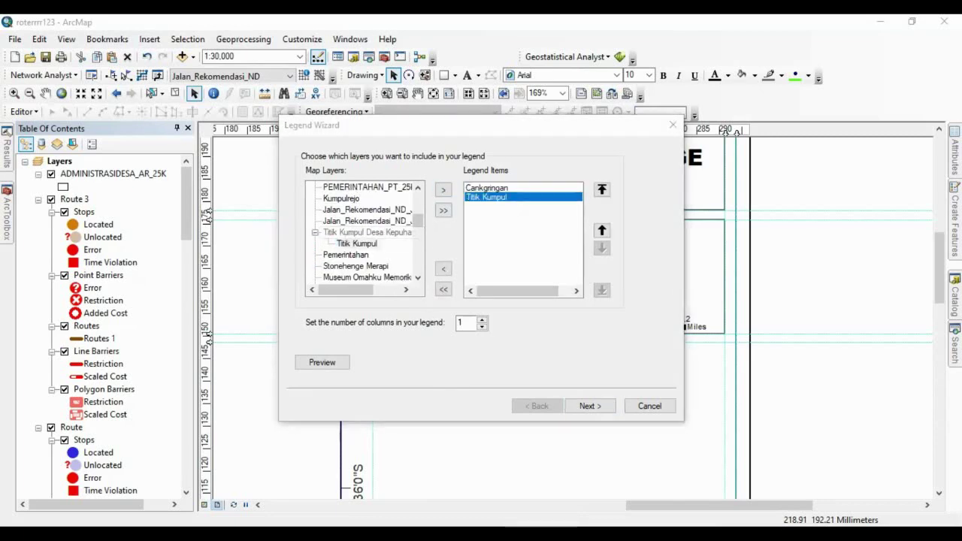
scroll(361, 233, "down", 3)
double_click(345, 245)
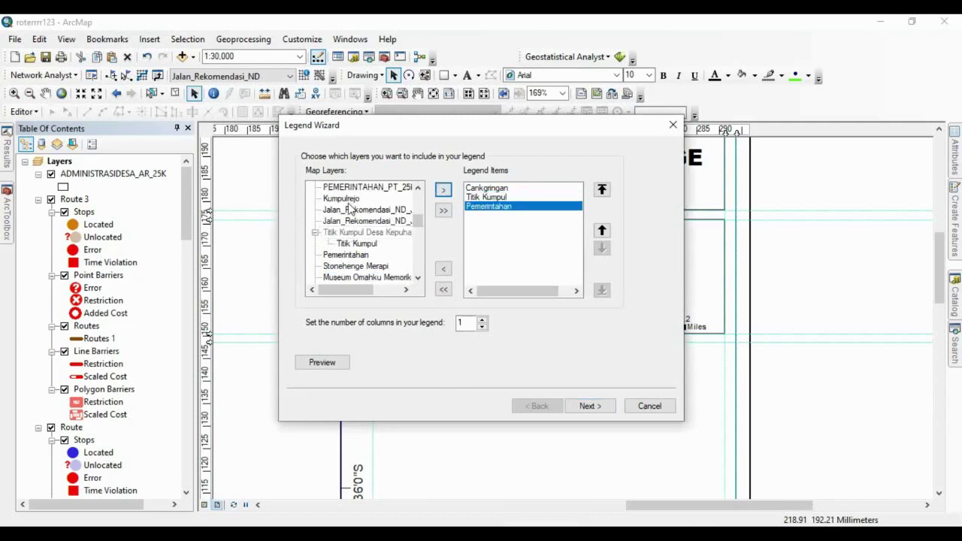
scroll(361, 233, "down", 1)
left_click(367, 244)
left_click(443, 189)
scroll(358, 242, "down", 4)
left_click(349, 187)
left_click(443, 191)
left_click(346, 199)
left_click(443, 190)
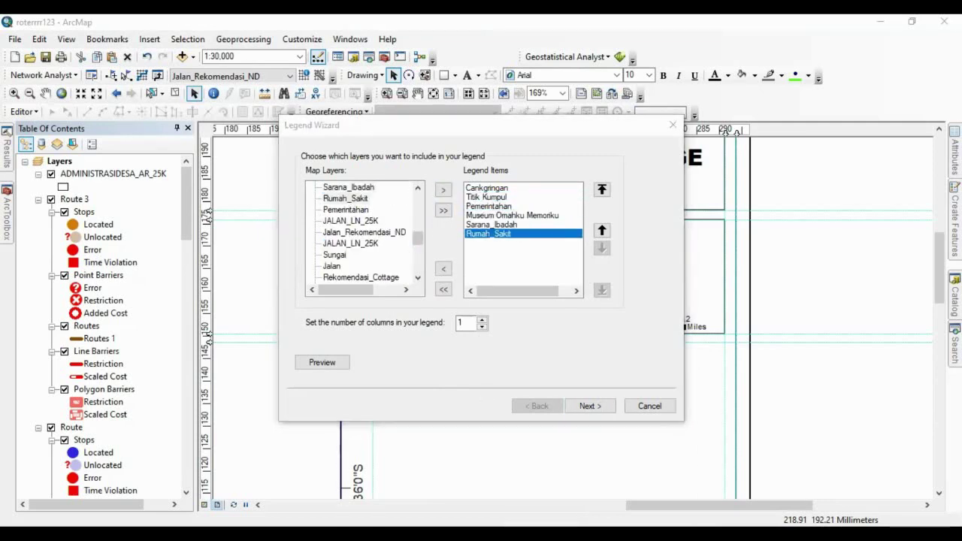
Add Sungai, Jalan and the Routes layers of both route groups to the legend items.
double_click(334, 255)
left_click(332, 266)
left_click(444, 190)
scroll(378, 240, "up", 10)
double_click(351, 233)
scroll(351, 232, "down", 2)
left_click(351, 232)
left_click(444, 190)
scroll(364, 233, "down", 9)
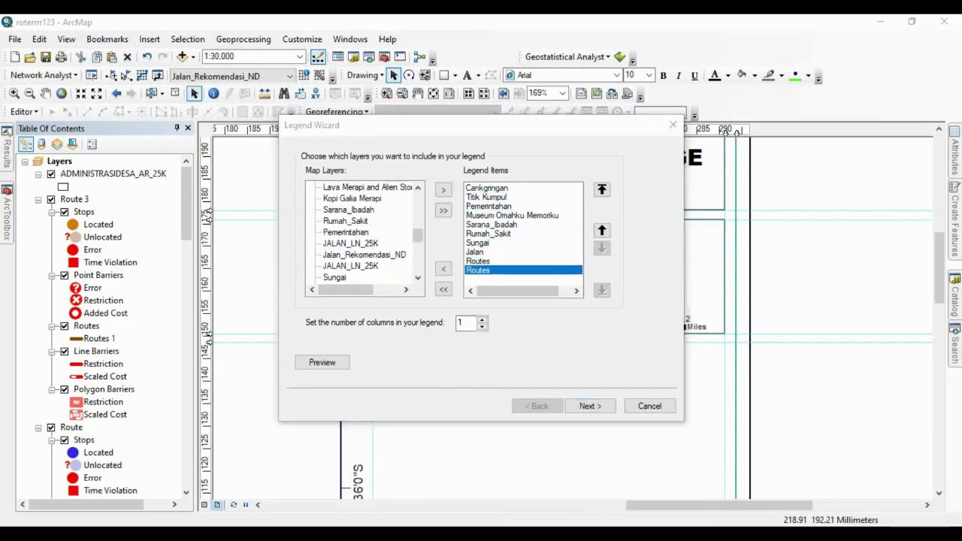
Add Rekomendasi_Cottage, Polygons and Administrasi_Kepuharjo to the legend items.
left_click(361, 232)
left_click(444, 190)
left_click(361, 232)
left_click(444, 191)
left_click(361, 254)
scroll(364, 254, "up", 10)
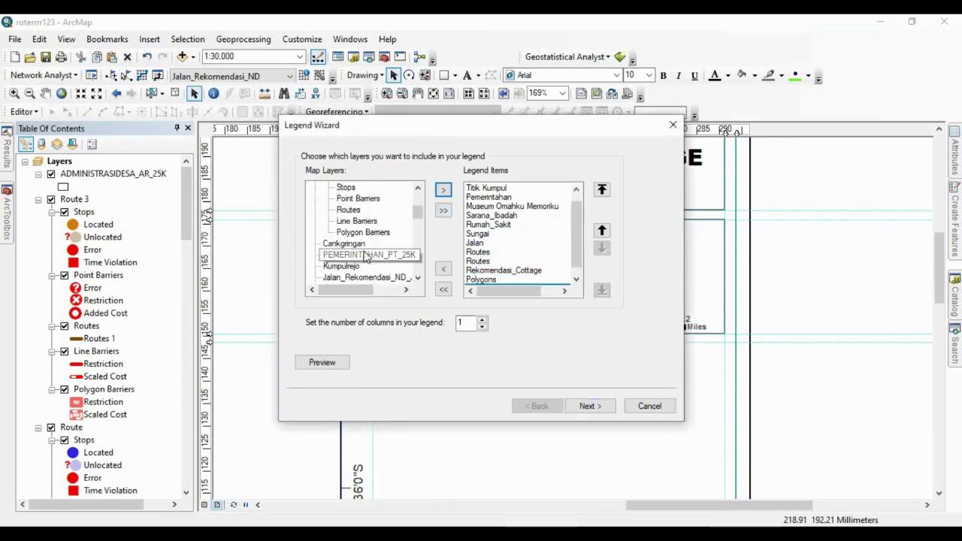
left_click(444, 190)
scroll(358, 282, "down", 10)
left_click(359, 278)
left_click(444, 190)
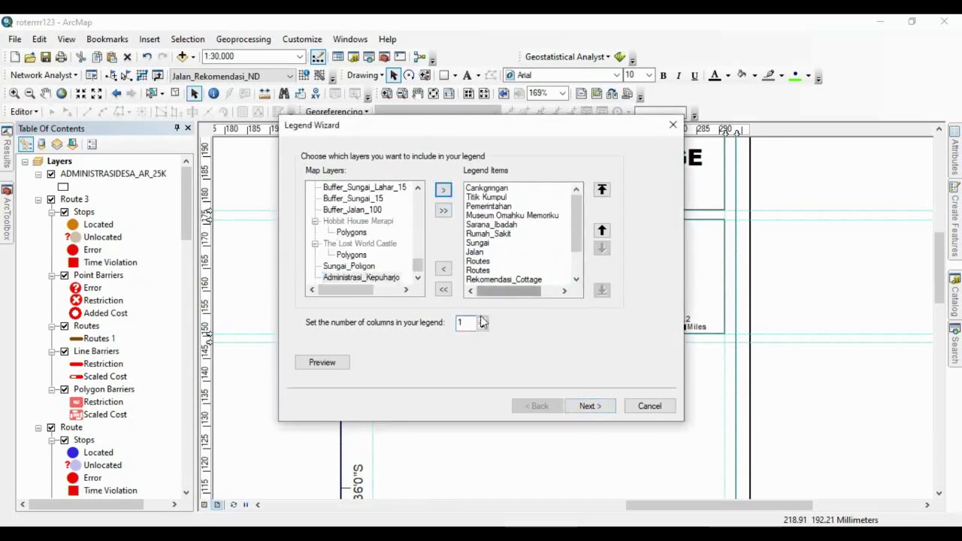
Arrange the legend in two columns, title it LEGENDA, and place it with the default frame settings.
left_click(482, 319)
left_click(589, 405)
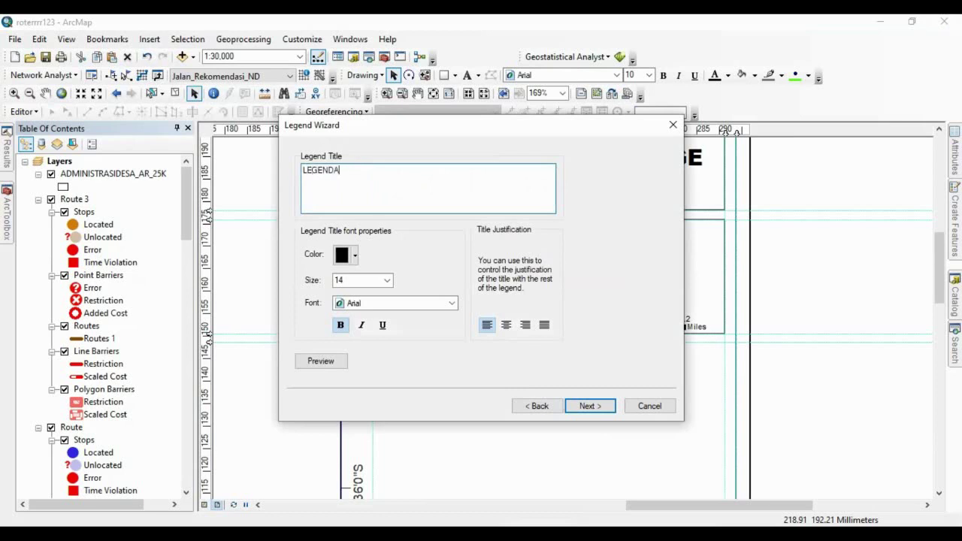
left_click(599, 406)
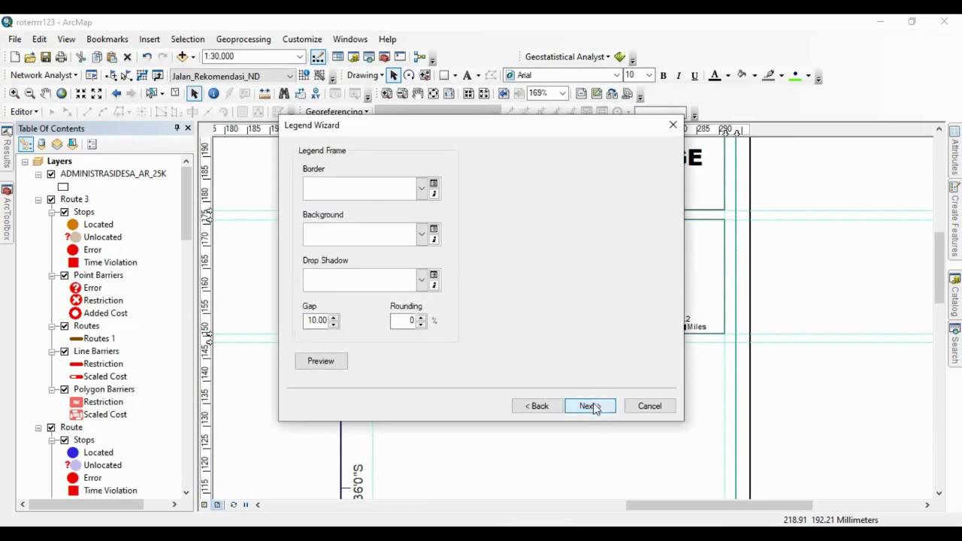
left_click(594, 407)
left_click(594, 407)
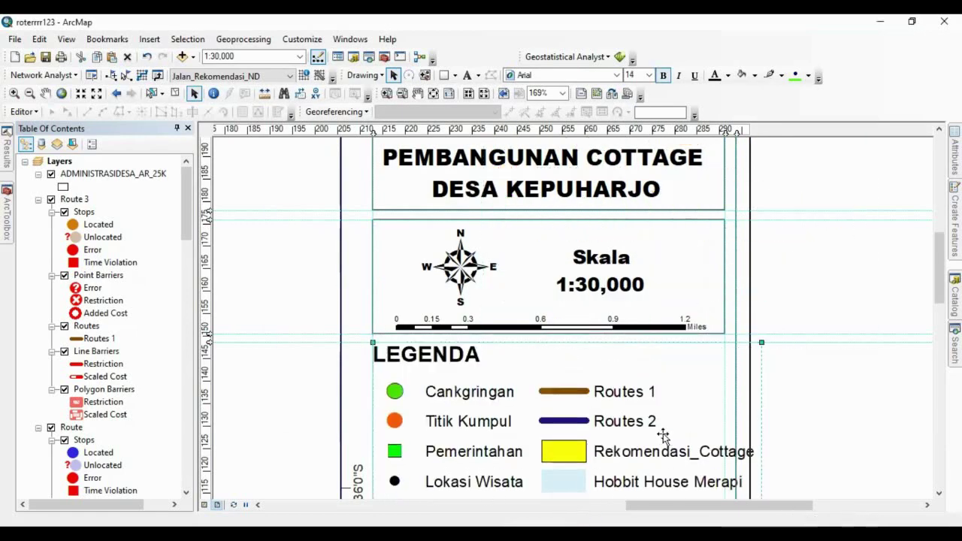
Hide the <all other values> class of The Lost World Castle's Polygons layer and shrink the legend to fit between the vertical guides.
left_click_drag(936, 277, 936, 300)
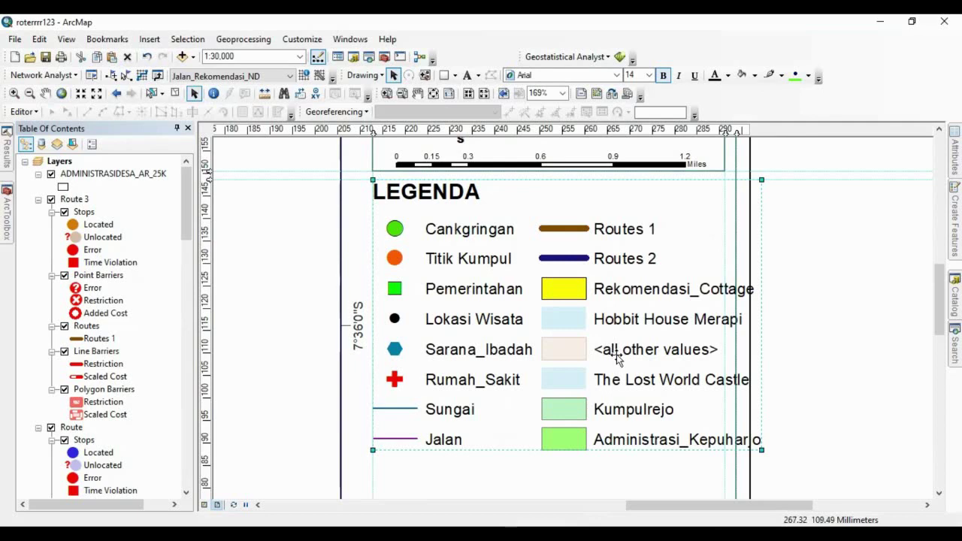
left_click_drag(188, 224, 188, 472)
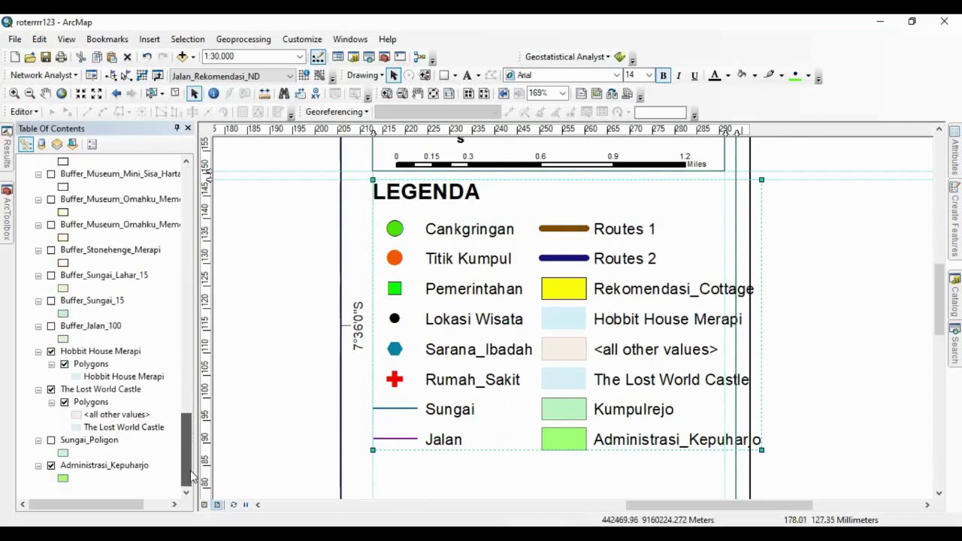
left_click(98, 403)
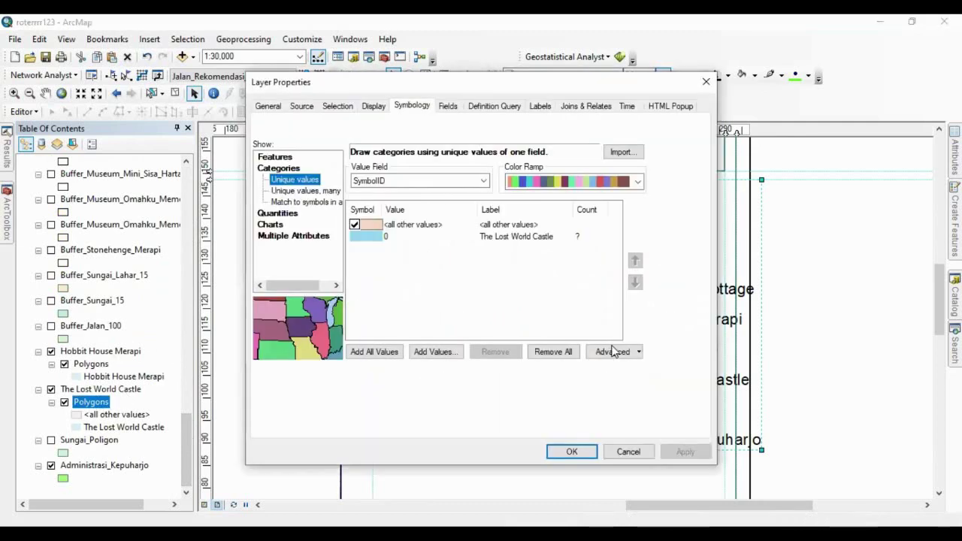
left_click(680, 452)
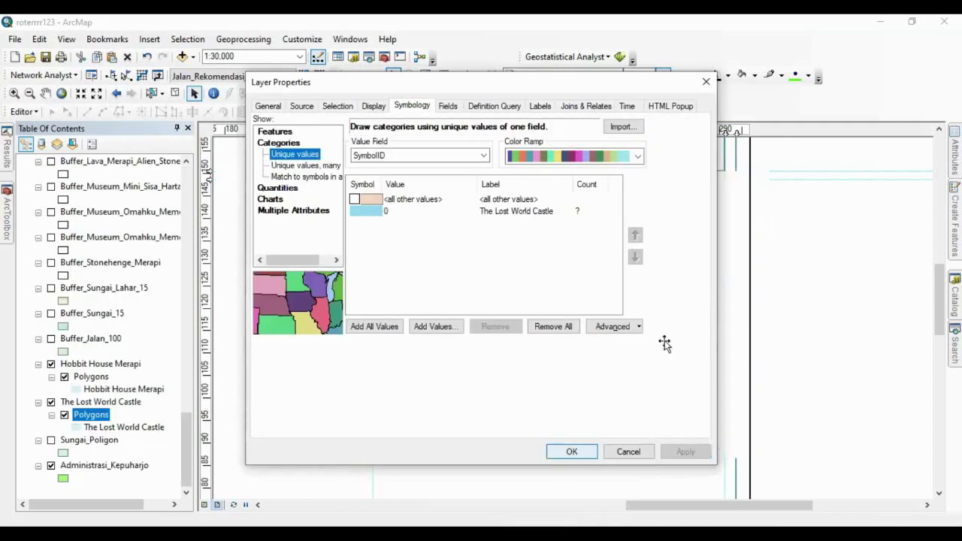
key("Escape")
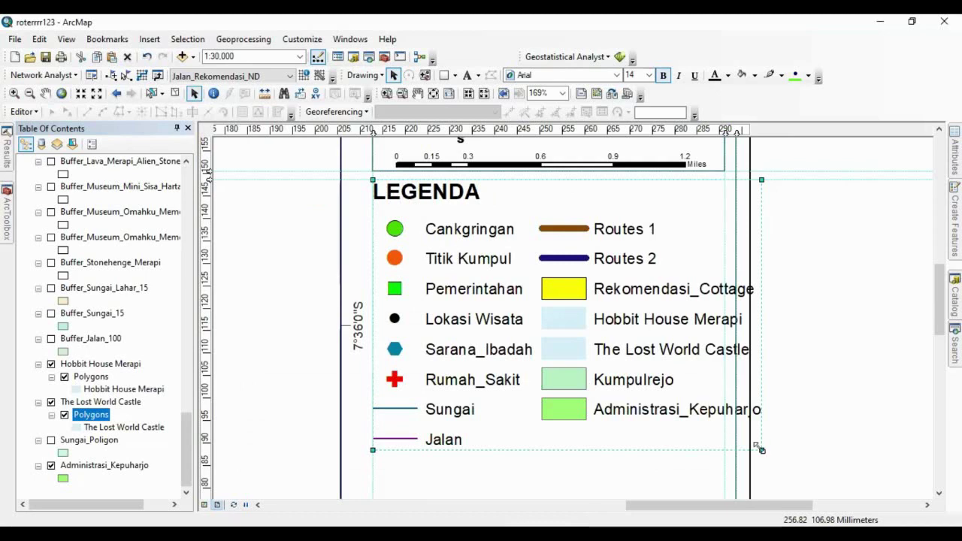
left_click(737, 445)
left_click_drag(737, 445, 728, 445)
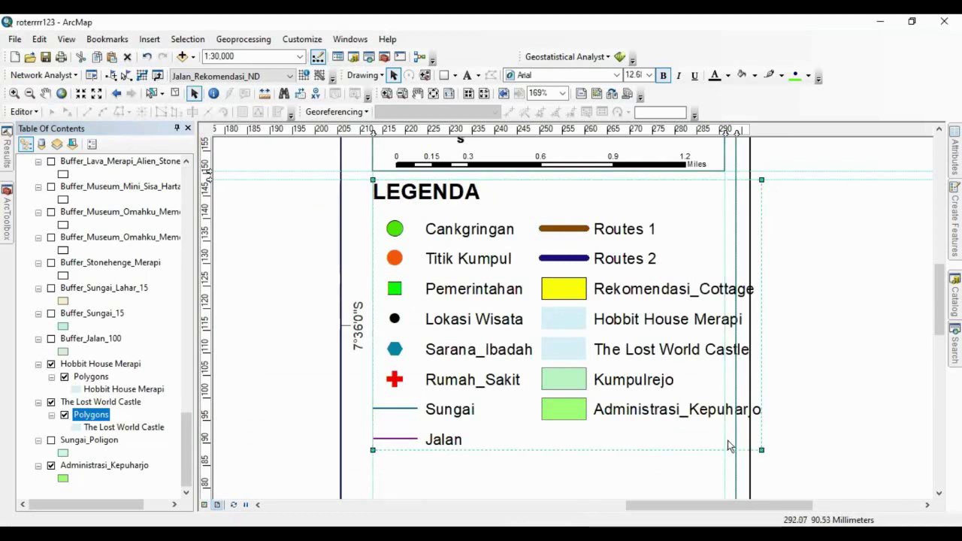
Rename the Rumah_Sakit and Sarana_Ibadah layers to Rumah Sakit and Sarana Ibadah.
scroll(98, 323, "up", 5)
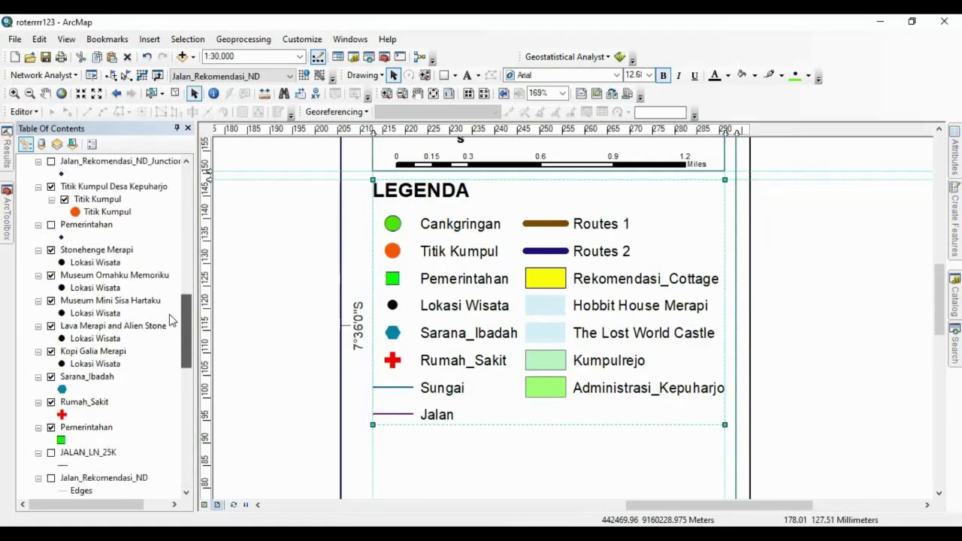
left_click(86, 326)
left_click(90, 325)
left_click(92, 301)
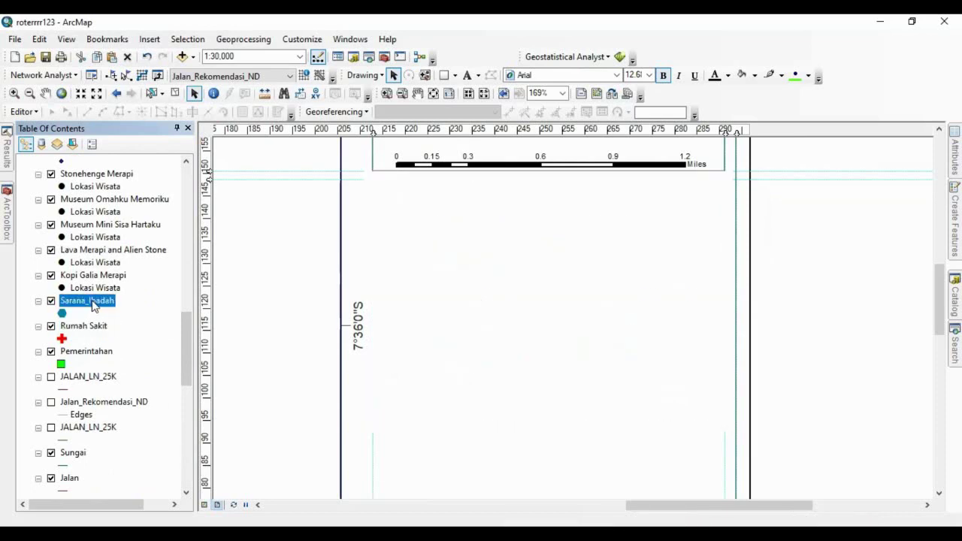
left_click(90, 300)
left_click(89, 300)
key("BackSpace")
key("Return")
Rename the Rekomendasi_Cottage and Administrasi_Kepuharjo layers to Rekomendasi Cottage and Administrasi Kepuharjo.
left_click_drag(185, 330, 188, 432)
left_click(114, 211)
left_click(114, 211)
left_click(114, 211)
key("BackSpace")
key("Return")
left_click(104, 465)
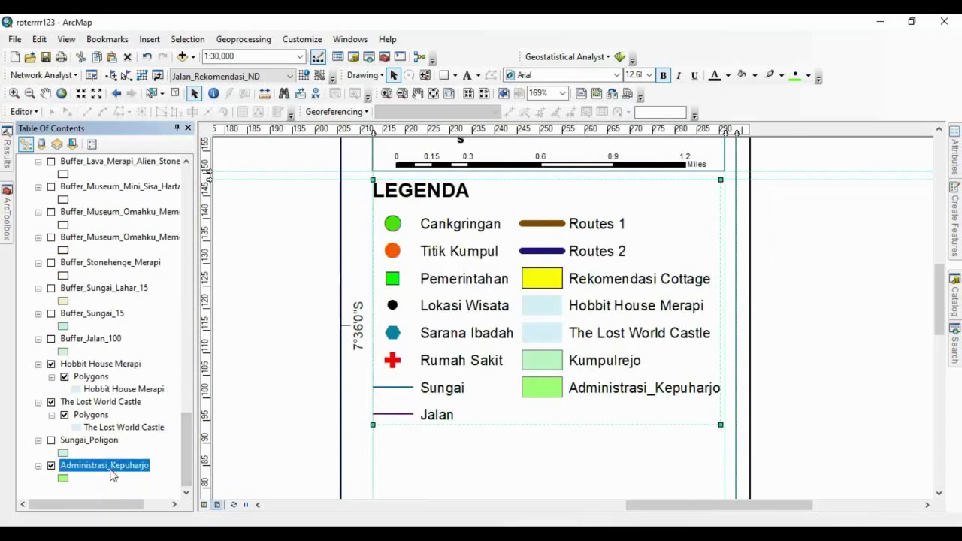
left_click(103, 465)
left_click(111, 465)
key("BackSpace")
key("Return")
Shift the legend slightly inward from the guides and frame it with an unfilled rectangle about 78 mm wide and 56 mm high.
left_click_drag(599, 366, 606, 372)
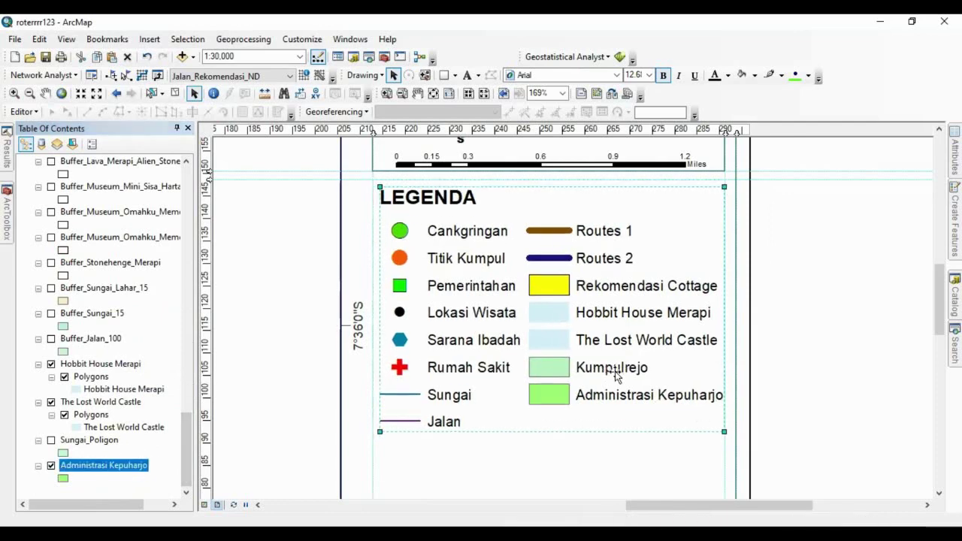
left_click_drag(722, 431, 721, 433)
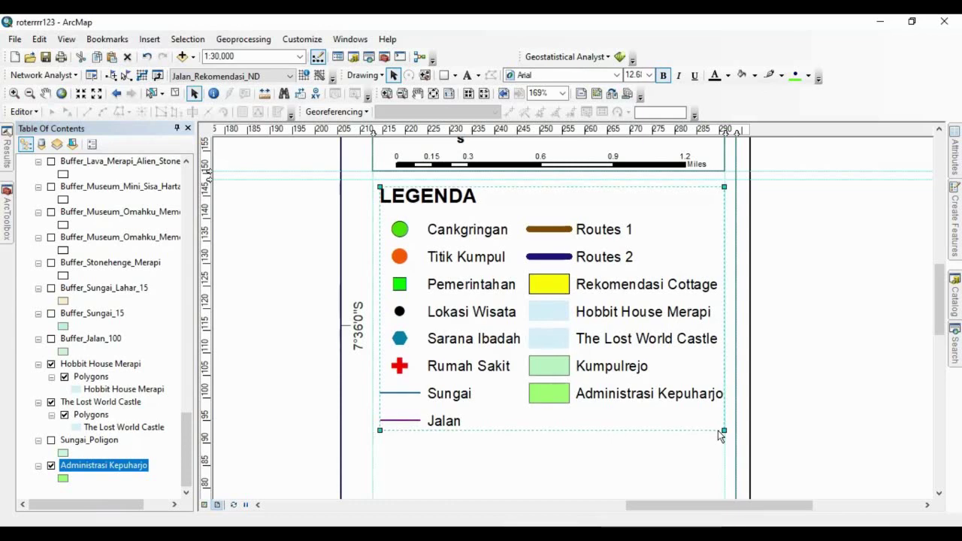
left_click(443, 75)
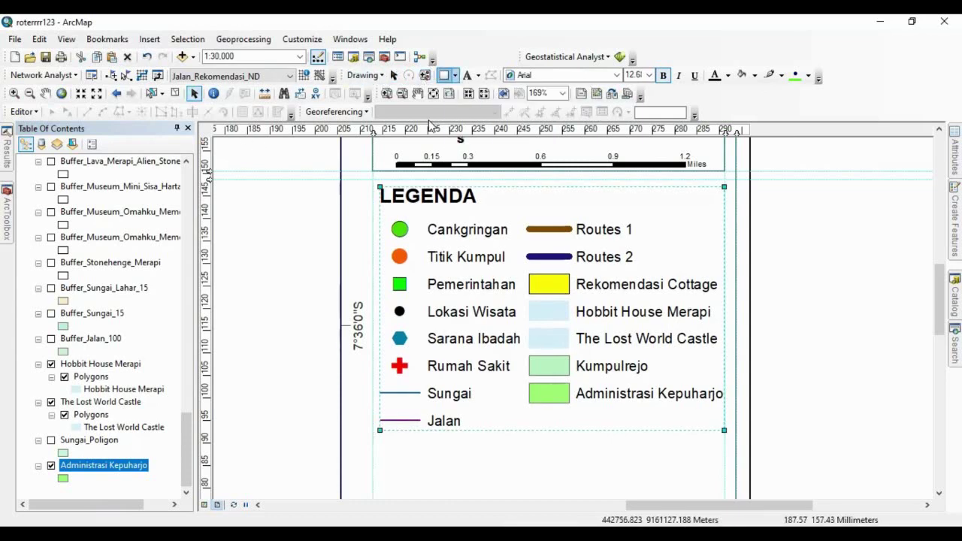
mouse_move(373, 182)
left_mouse_down()
mouse_move(423, 279)
mouse_move(675, 442)
mouse_move(715, 447)
mouse_move(715, 430)
left_mouse_up()
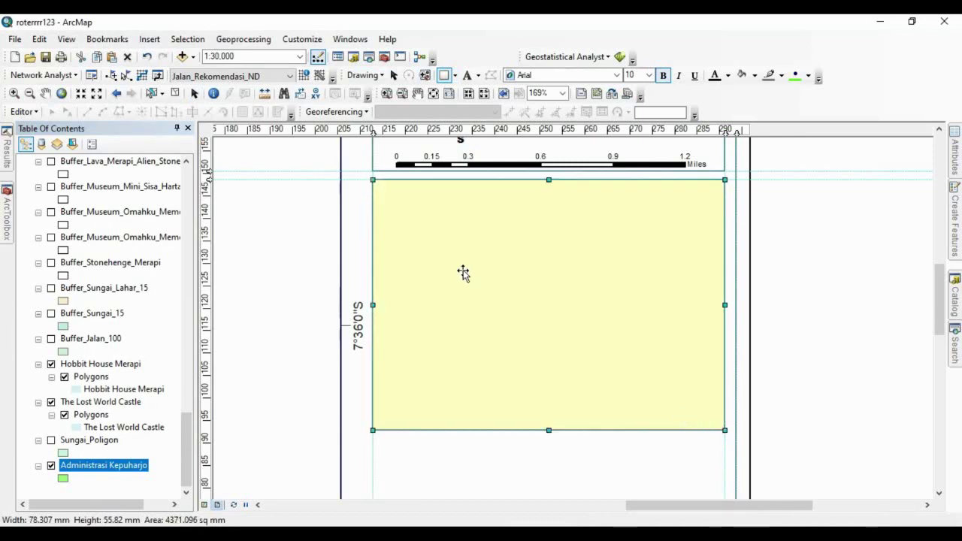
right_click(464, 273)
left_click(506, 511)
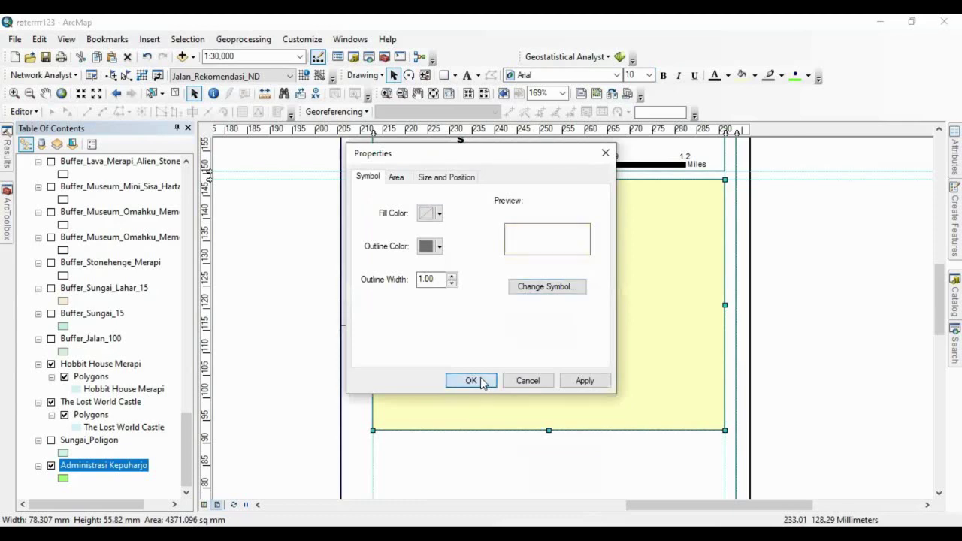
left_click(474, 380)
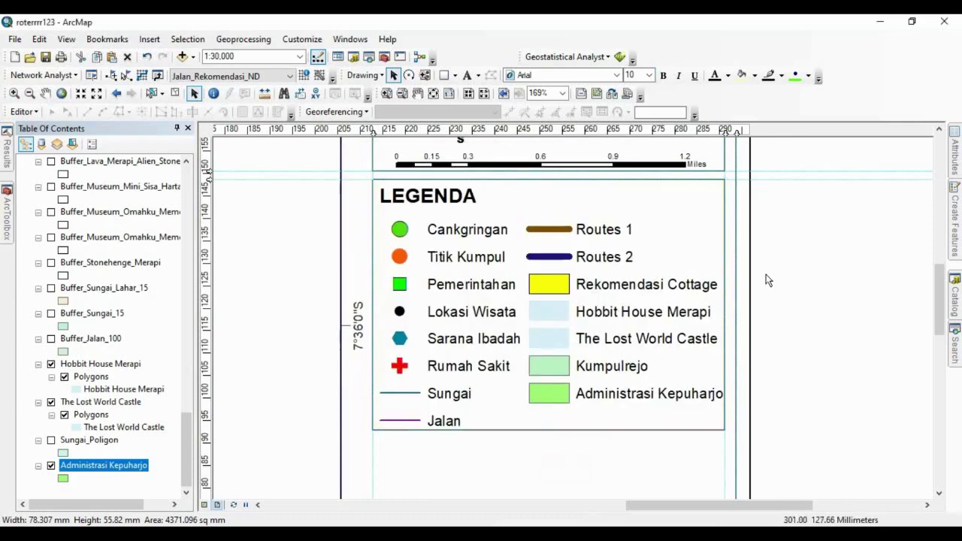
Insert a new data frame beneath the legend box and add Administrasi_Kepuharjo.shp to it.
scroll(606, 322, "down", 3)
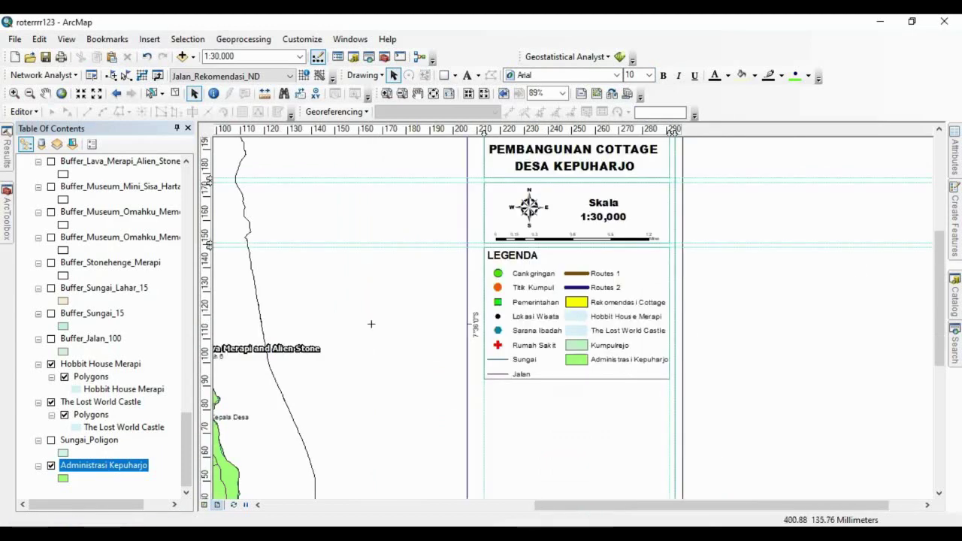
scroll(571, 318, "down", 3)
left_click(149, 39)
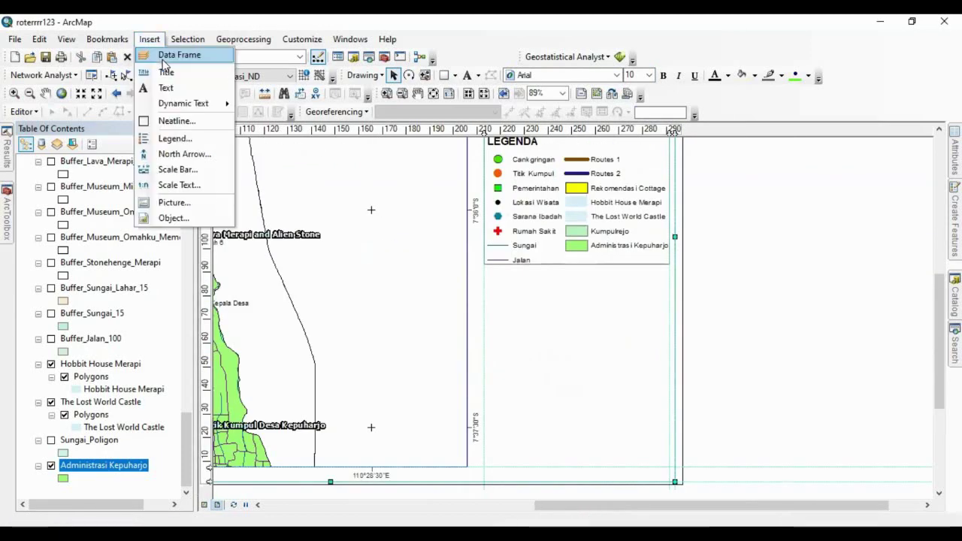
left_click(163, 58)
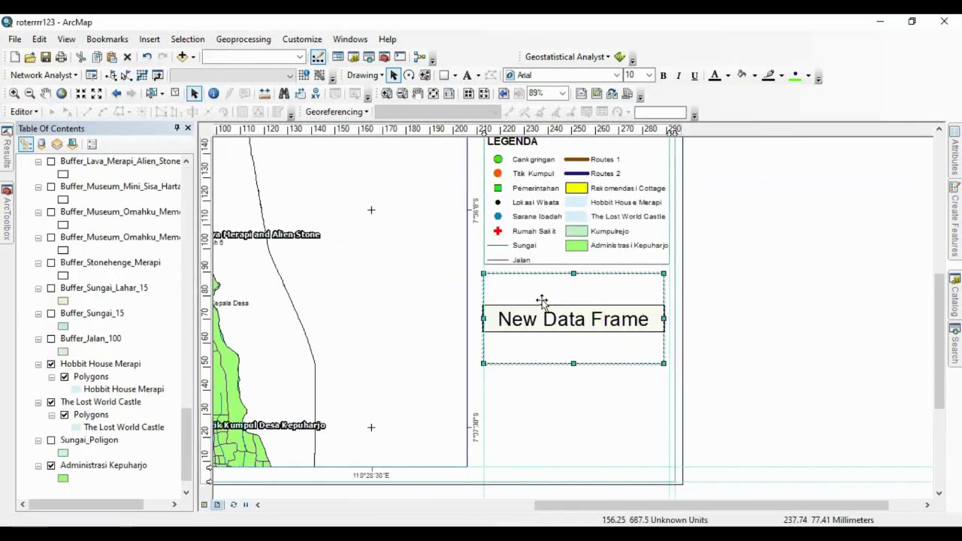
scroll(183, 423, "down", 2)
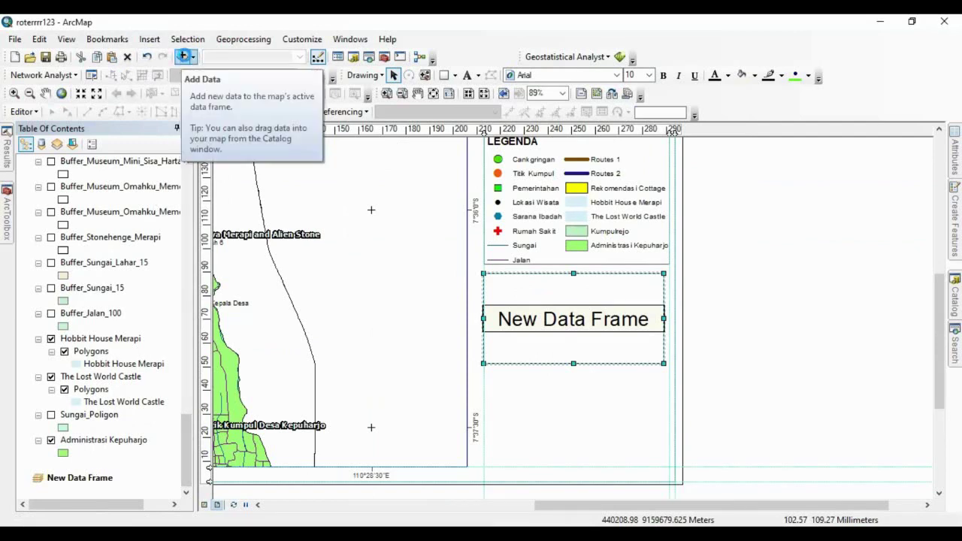
left_click(183, 56)
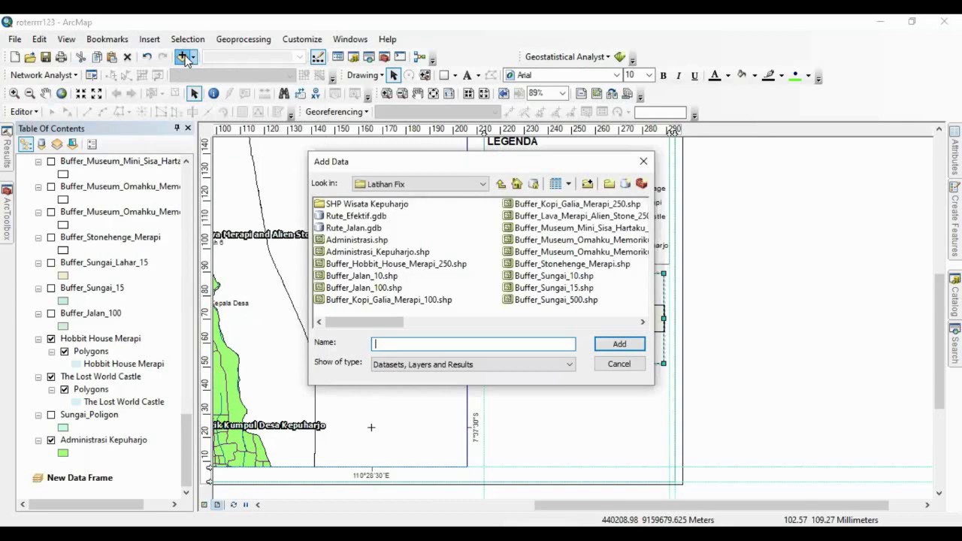
left_click(350, 253)
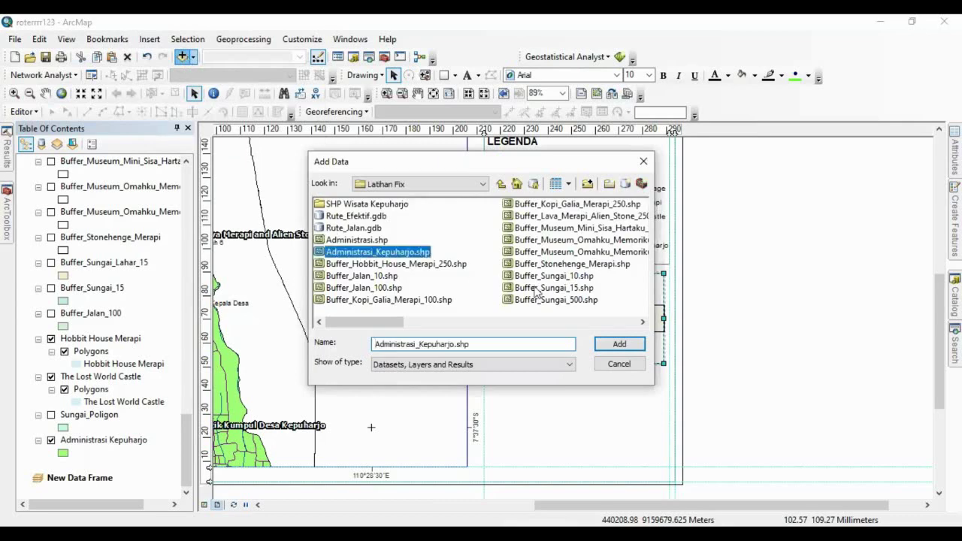
left_click(636, 344)
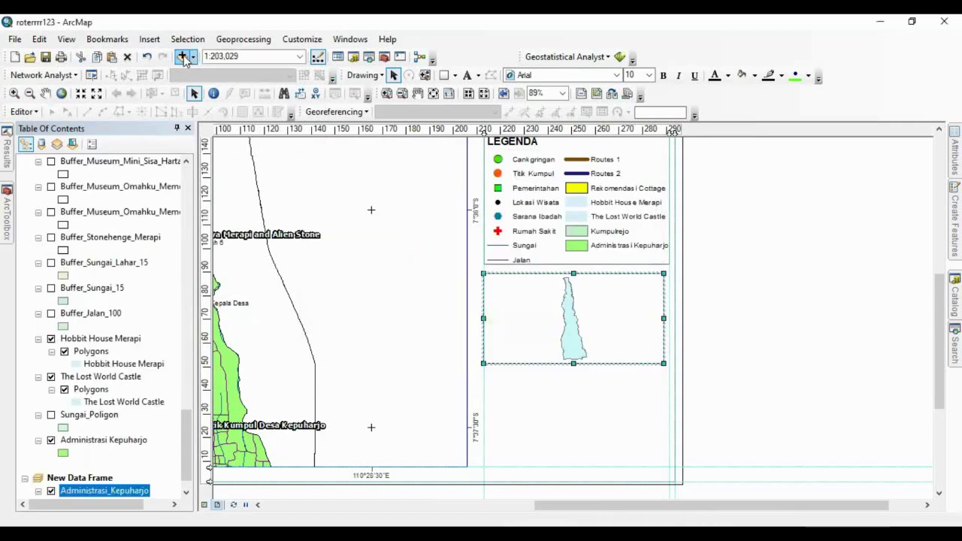
Add ADMINISTRASIDESA_AR_25K.shp from the KAB. SLEMAN folder in Downloads to the new data frame.
left_click(182, 56)
left_click(399, 185)
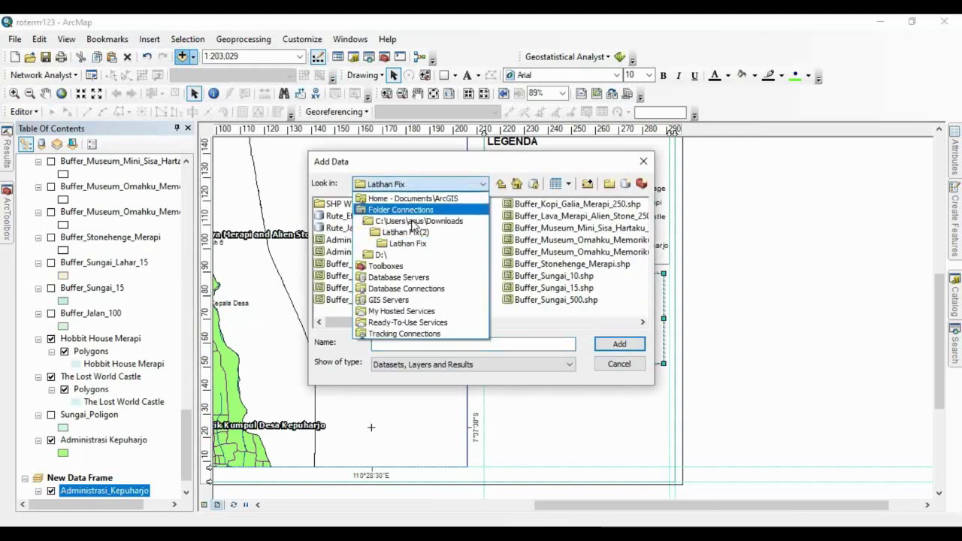
left_click(412, 221)
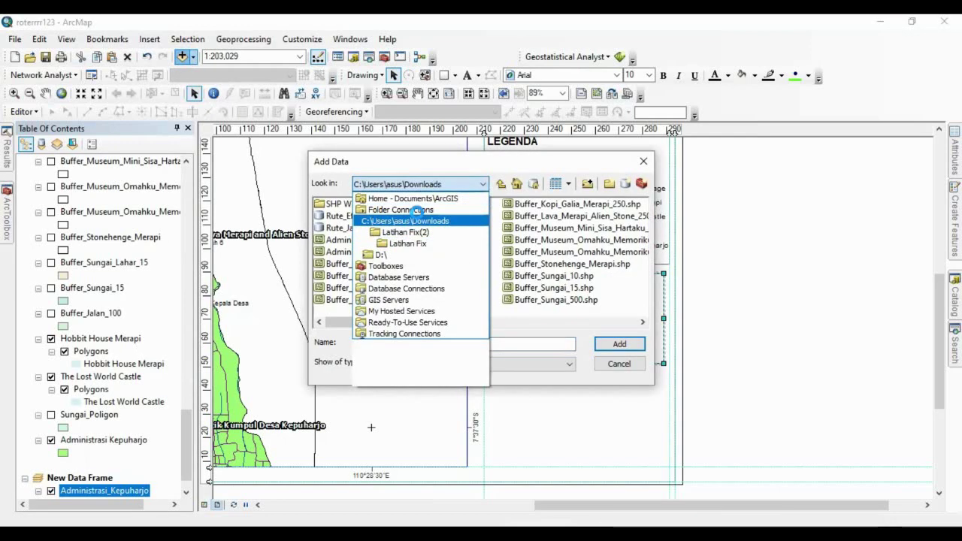
scroll(396, 315, "down", 3)
double_click(361, 253)
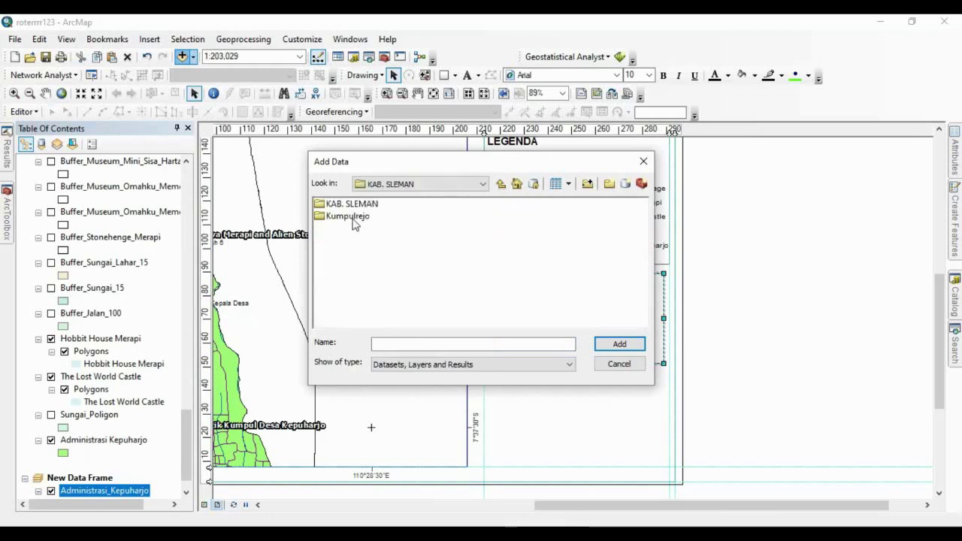
left_click(351, 204)
double_click(354, 209)
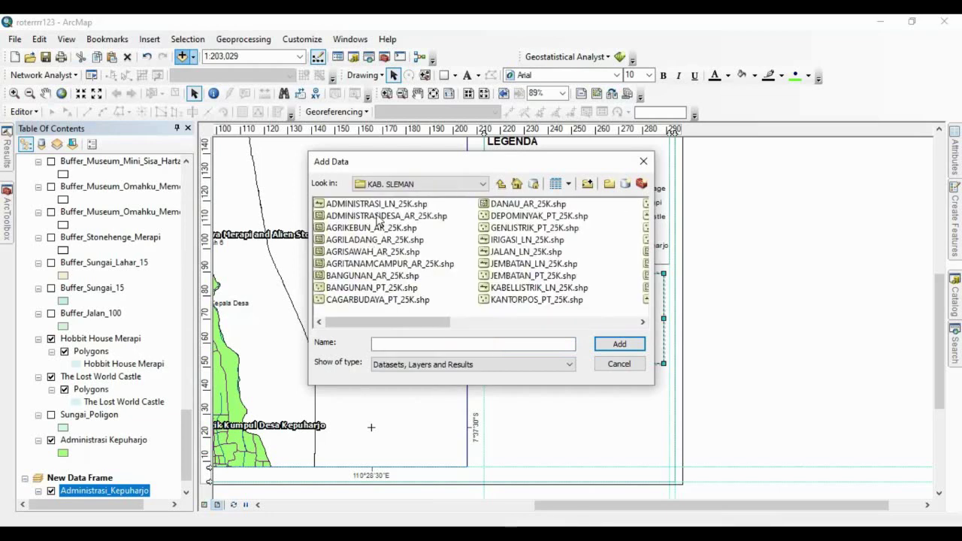
left_click(380, 218)
left_click(620, 344)
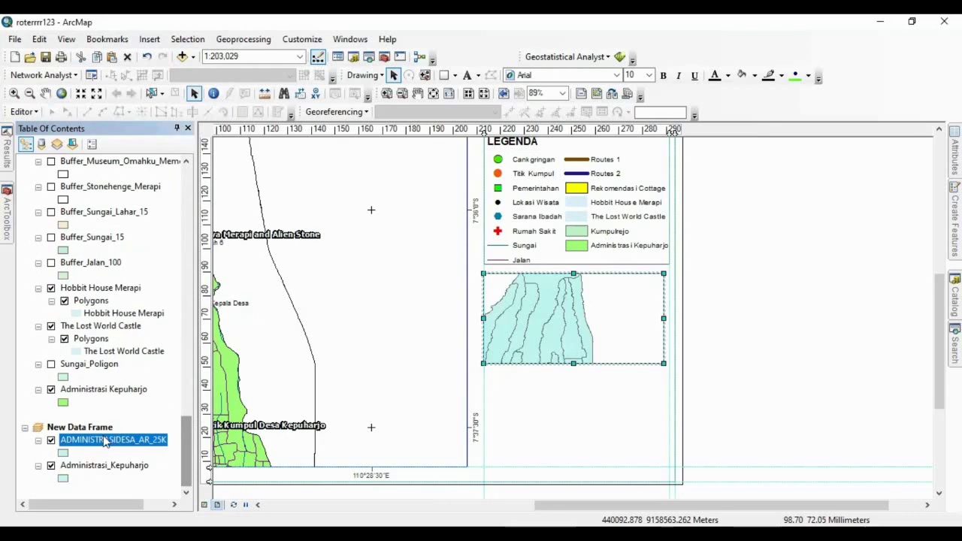
Give the new frame's ADMINISTRASIDESA_AR_25K layer a hollow fill and fit the village boundaries in the frame at 1:250,000.
left_click(65, 454)
left_click(571, 461)
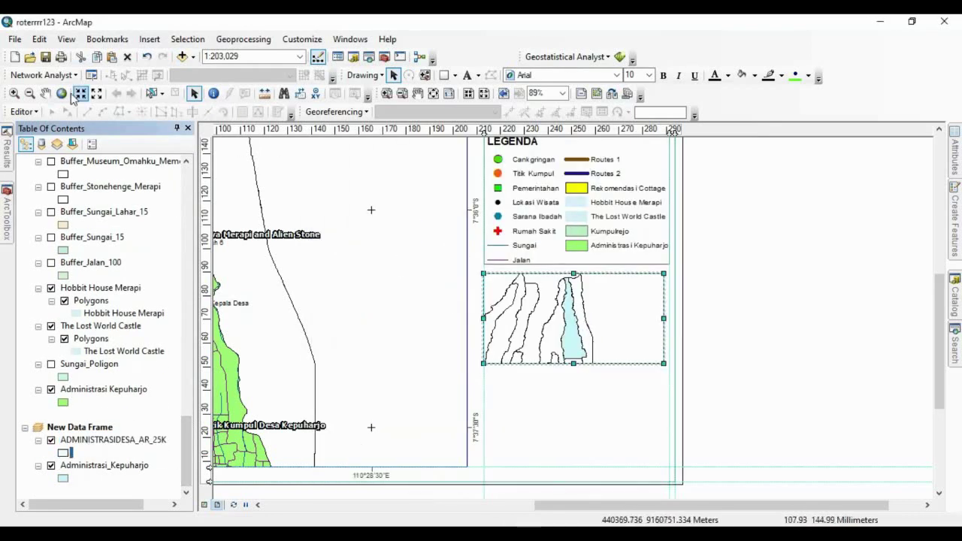
left_click(45, 93)
left_click_drag(587, 331, 590, 323)
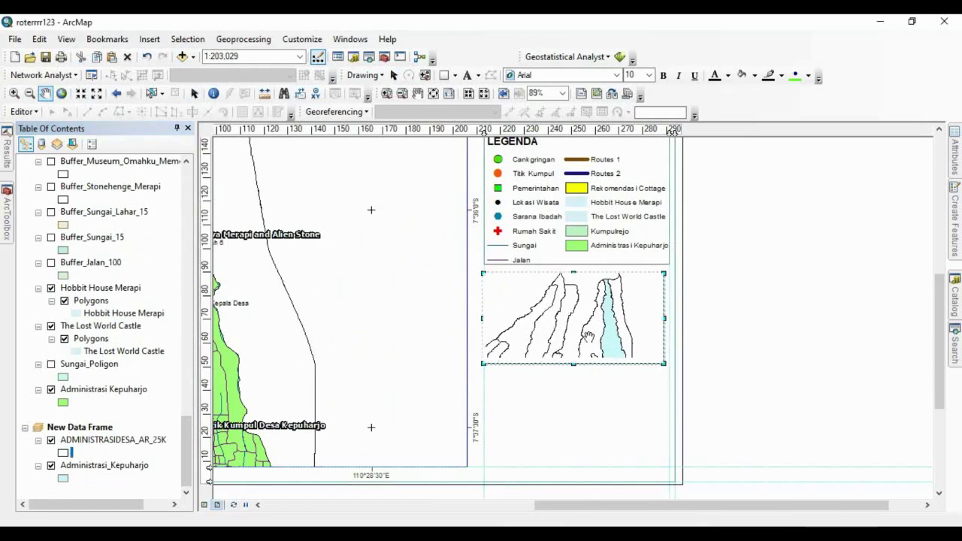
left_click(30, 94)
left_click(590, 337)
left_click_drag(560, 327, 593, 334)
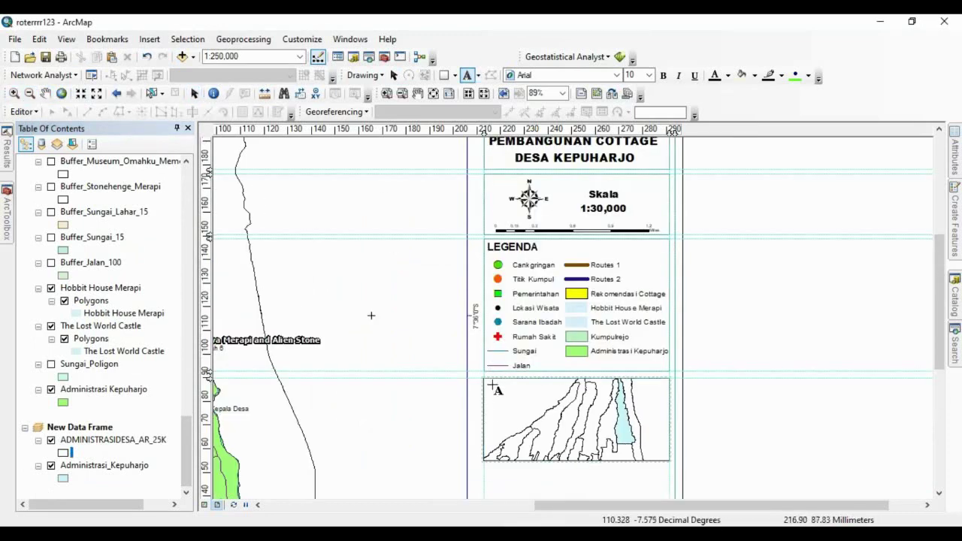
Add the bold label INSET inside the upper-left corner of the small data frame below the legend.
left_click(492, 374)
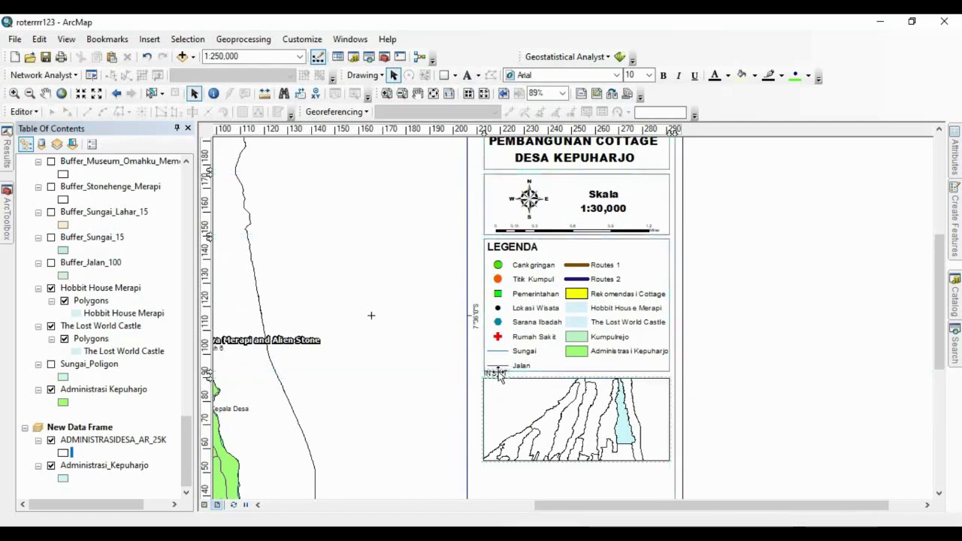
left_click_drag(496, 373, 501, 385)
scroll(507, 391, "up", 5)
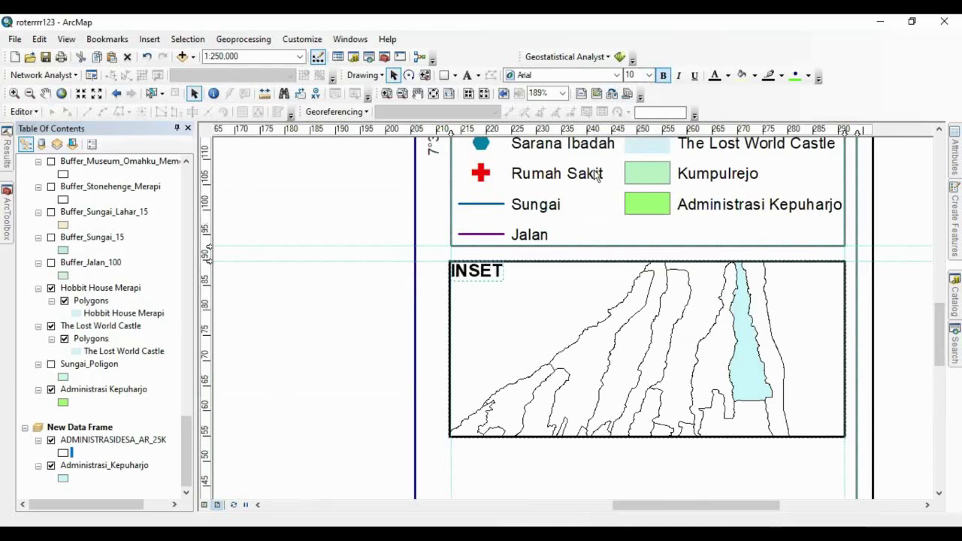
Shift the INSET label slightly inward and frame it with an unfilled, black-outlined rectangle about 13 by 7 mm in the frame's upper-left corner.
left_click_drag(489, 274, 505, 275)
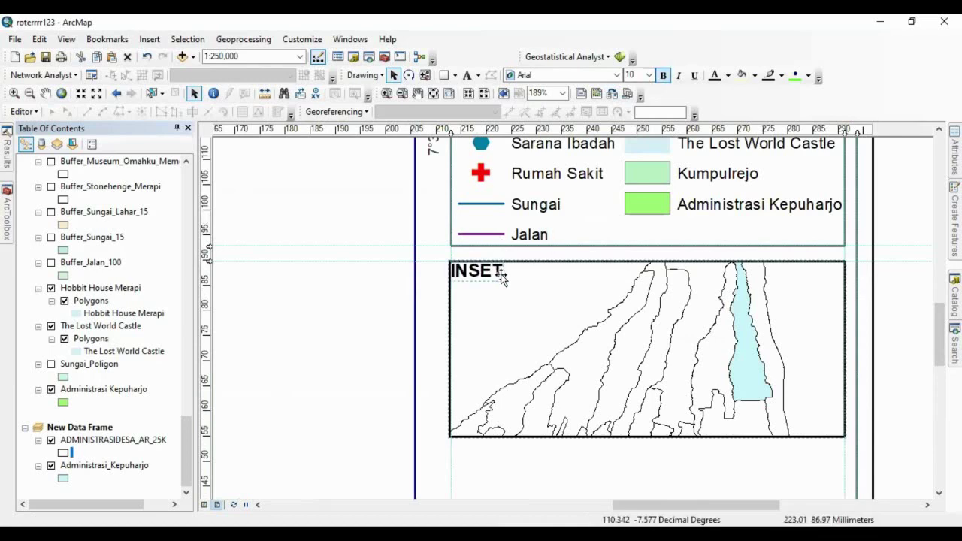
left_click(444, 76)
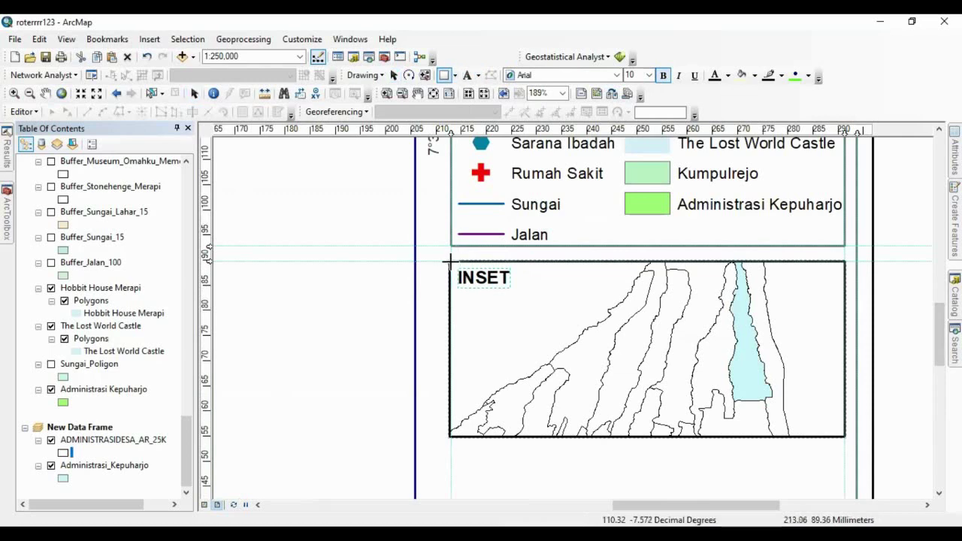
left_click_drag(451, 261, 517, 295)
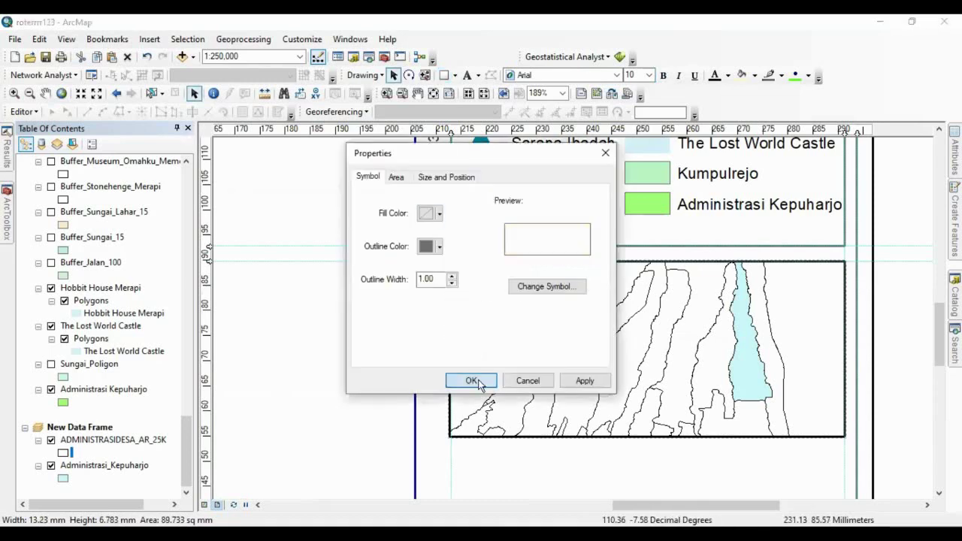
left_click(469, 380)
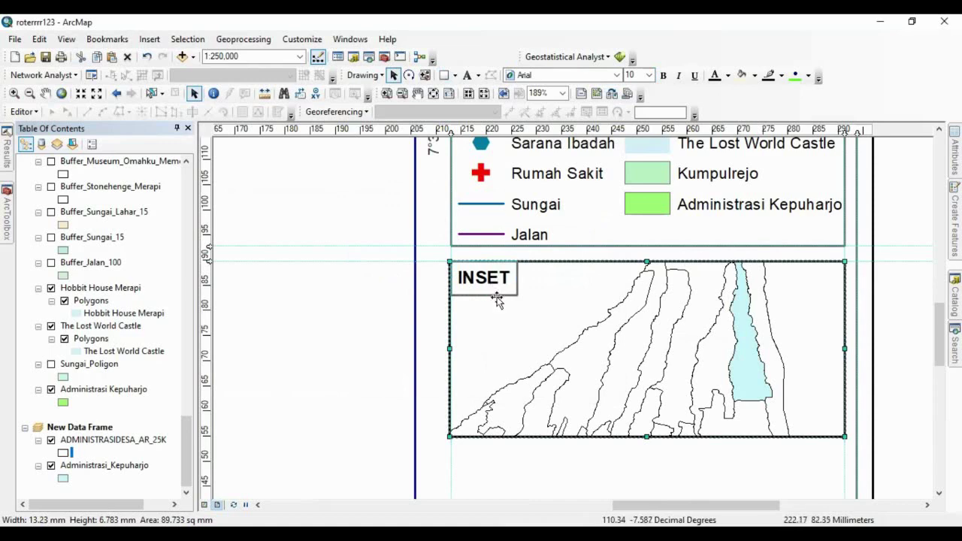
double_click(497, 297)
left_click(440, 248)
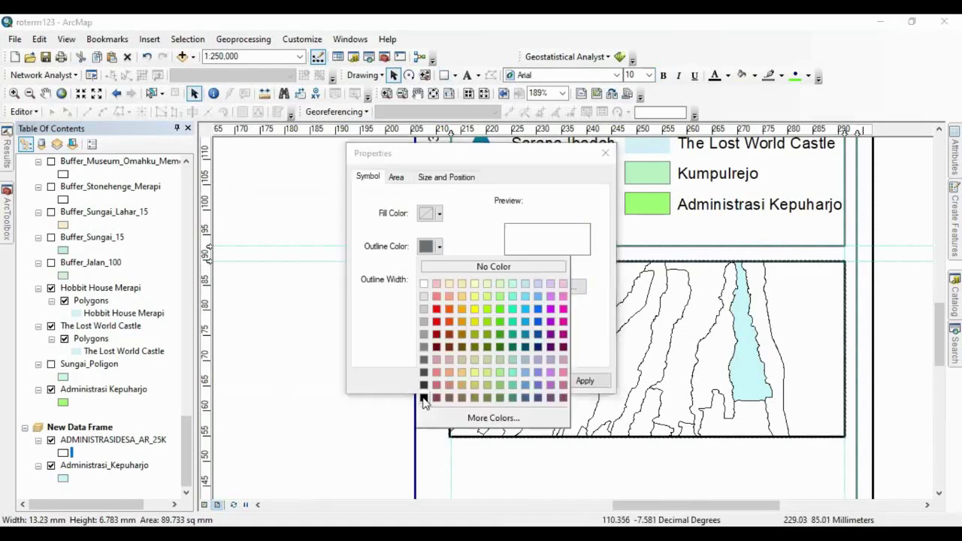
left_click(424, 399)
left_click(469, 380)
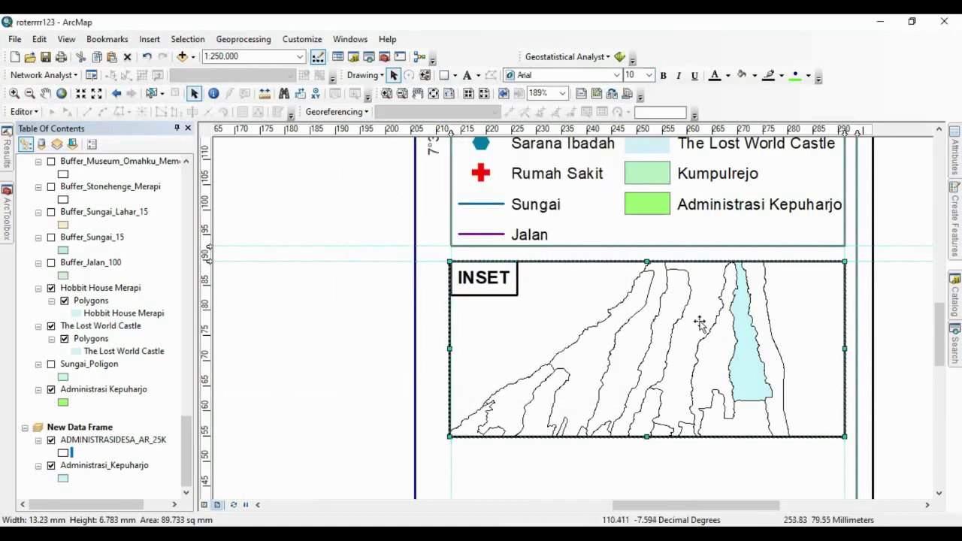
Add a horizontal guide just below the inset frame and place the bold label PROYEKSI : beneath it.
scroll(700, 324, "down", 3)
left_click(211, 300)
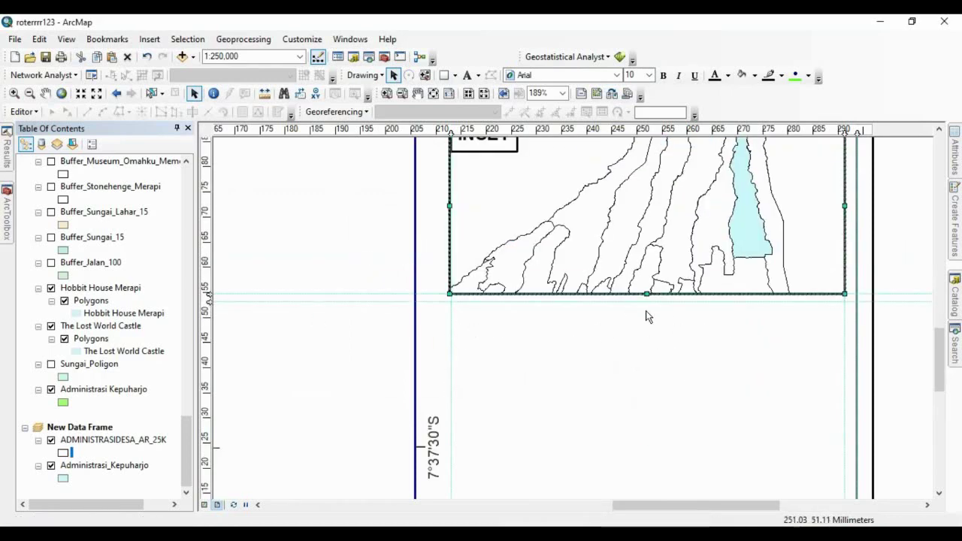
scroll(646, 312, "down", 3)
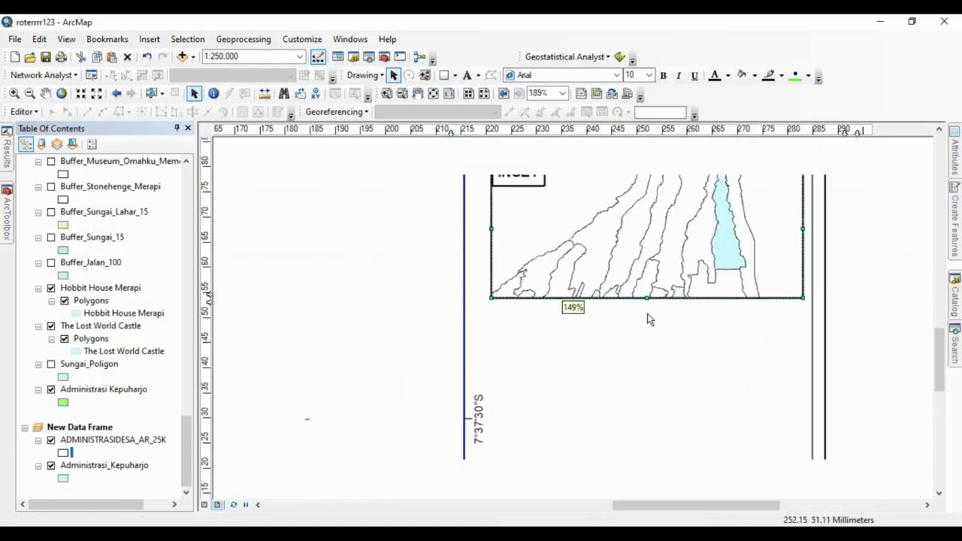
left_click(467, 75)
left_click(560, 329)
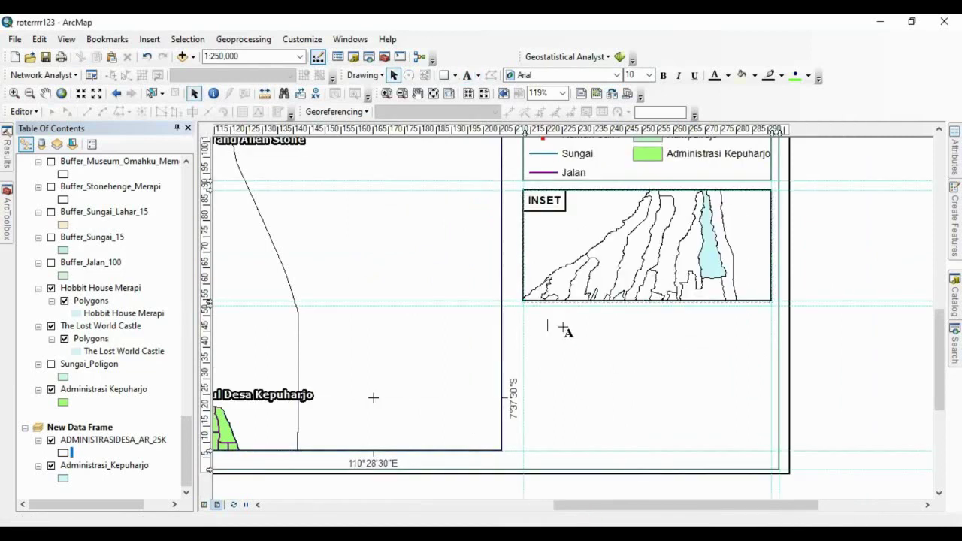
type("PROYEKSI")
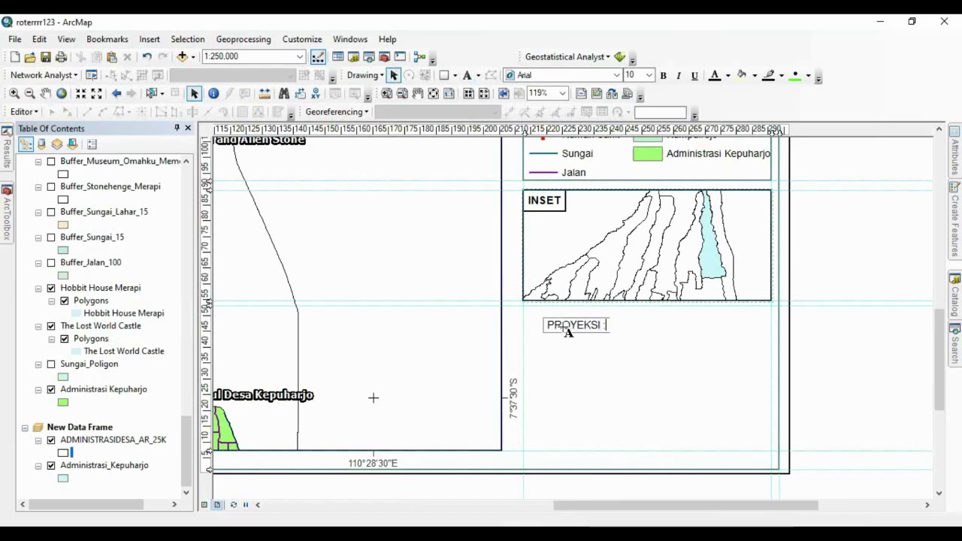
key("Return")
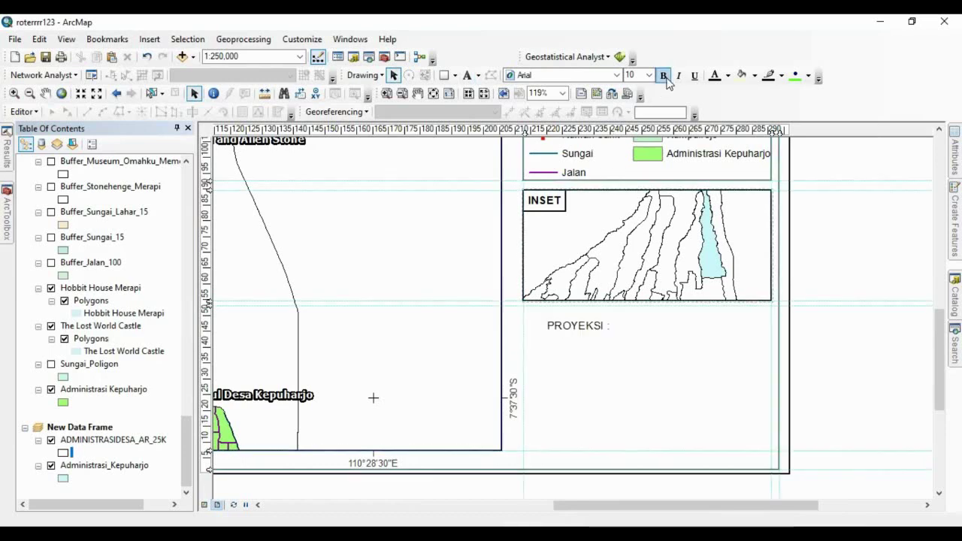
left_click(599, 328)
left_click(663, 75)
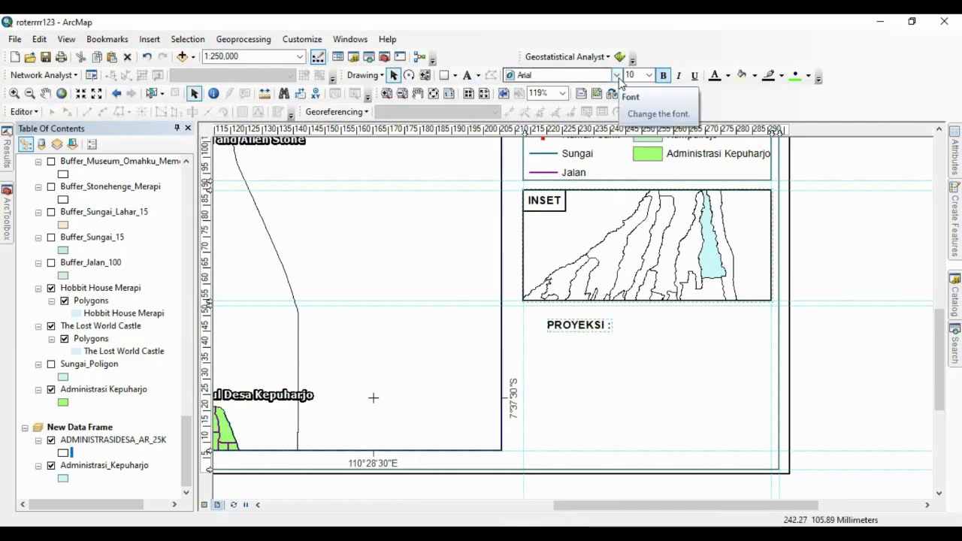
Add "1. Sitem Koordinat UTM (Universal Transverse Mercator) Datum WGS-84 Zona 49 S" and "2. Sistem Koordinat Geografis Datum WGS-84" as text near the PROYEKSI heading.
left_click(467, 75)
left_click(558, 336)
key("Return")
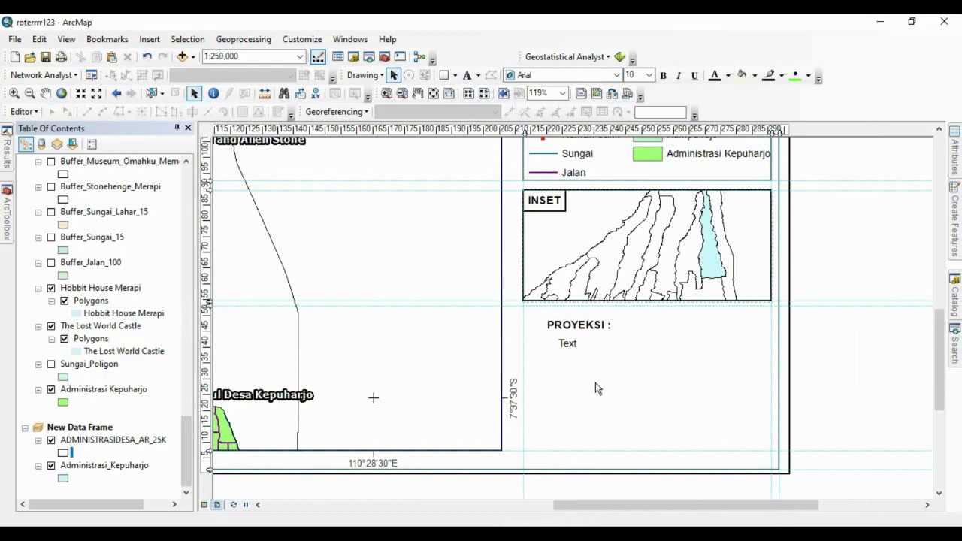
double_click(575, 345)
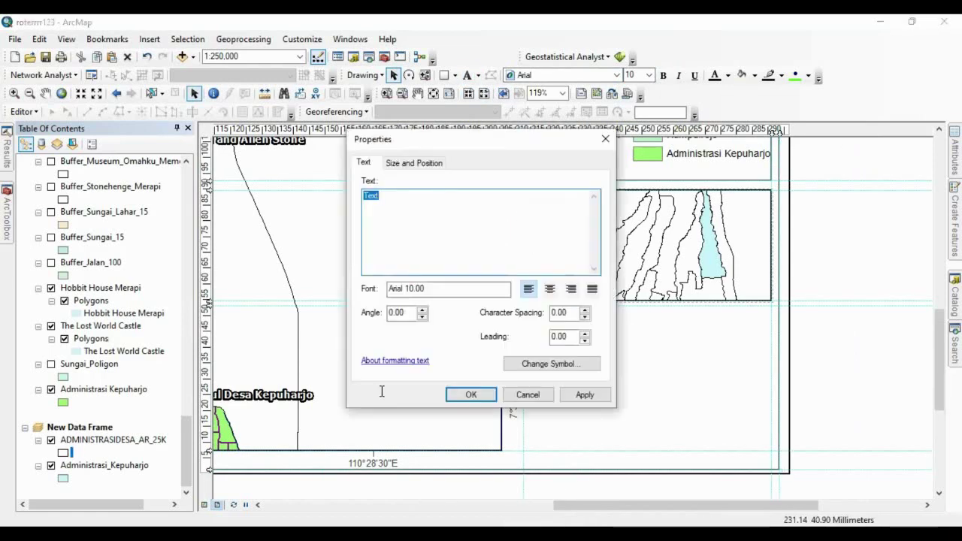
key("alt+Tab")
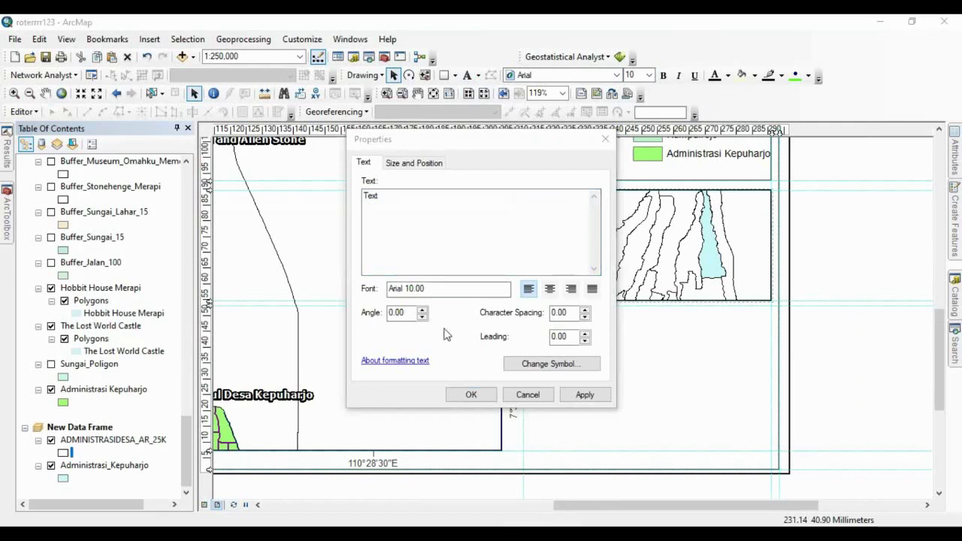
key("alt+Tab")
type("1. Sitem Koordinat UTM (Universal Transverse Mercator) Datum WGS-84 Zona 49 S 2. Sistem Koordinat Geografis Datum WGS-84")
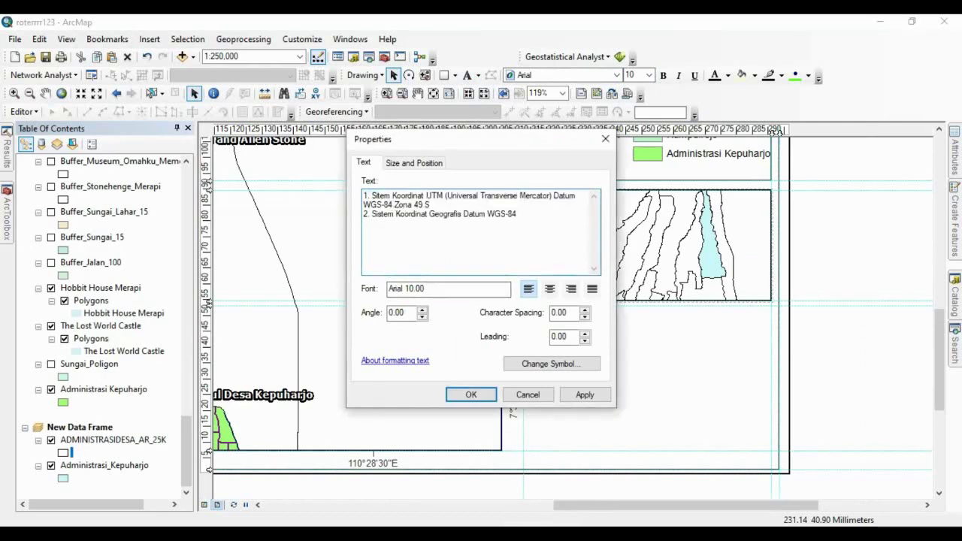
key("Return")
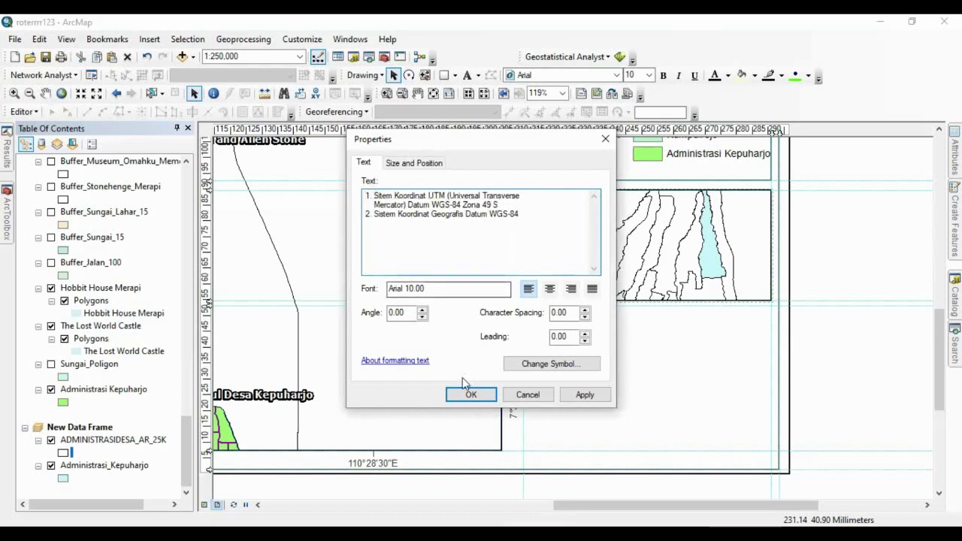
left_click(476, 397)
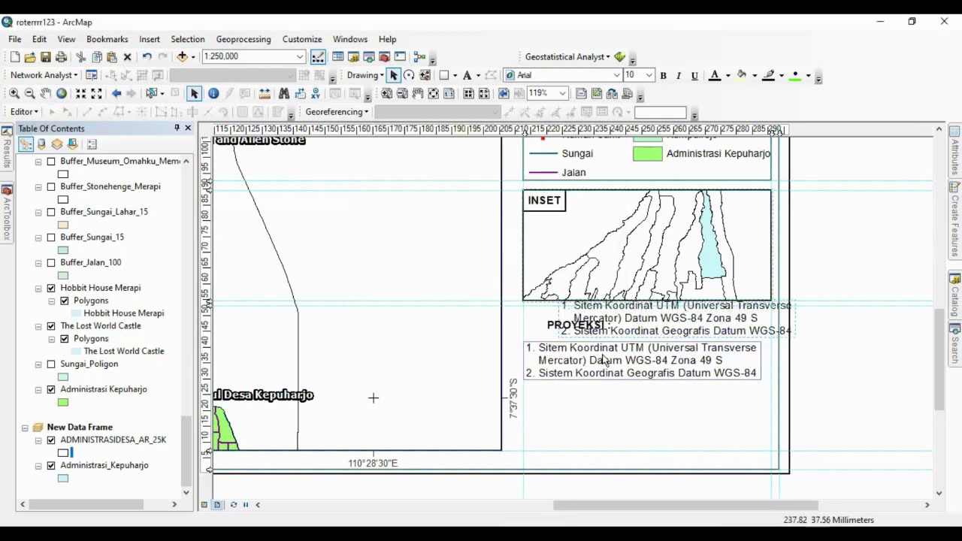
Arrange the PROYEKSI heading and the coordinate system list closely together below the inset, near the column's left guide.
left_click(571, 324)
mouse_move(571, 324)
left_mouse_down()
mouse_move(556, 315)
mouse_move(564, 310)
left_mouse_up()
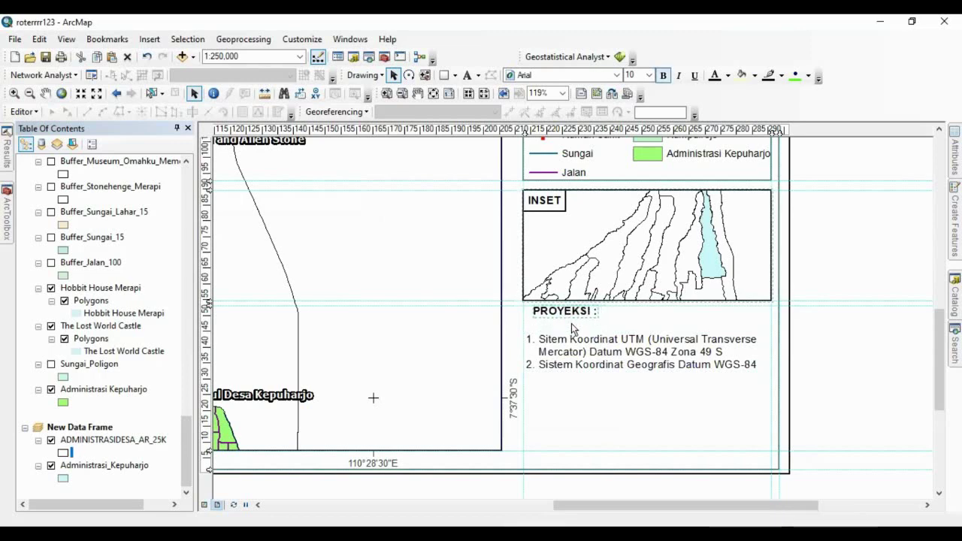
key("Left")
key("Down")
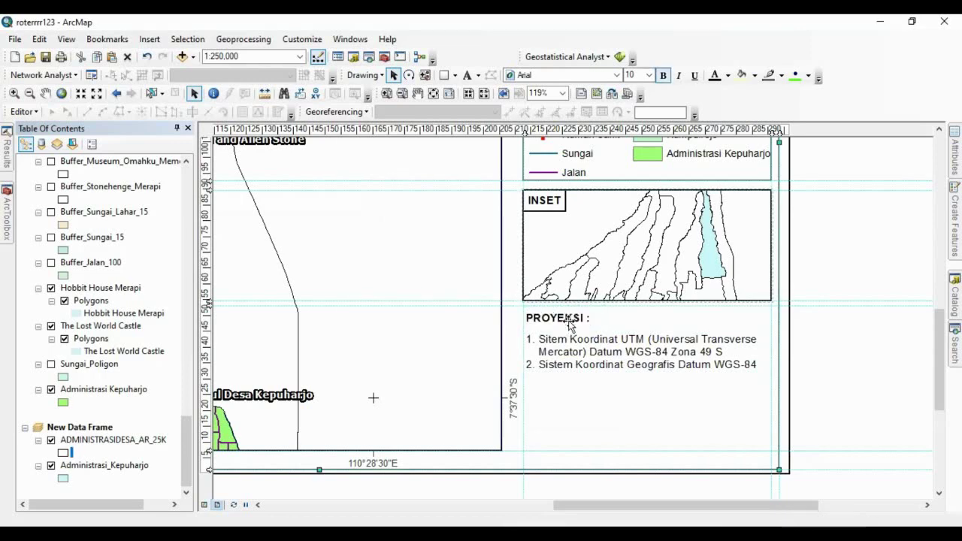
double_click(572, 322)
left_click(469, 394)
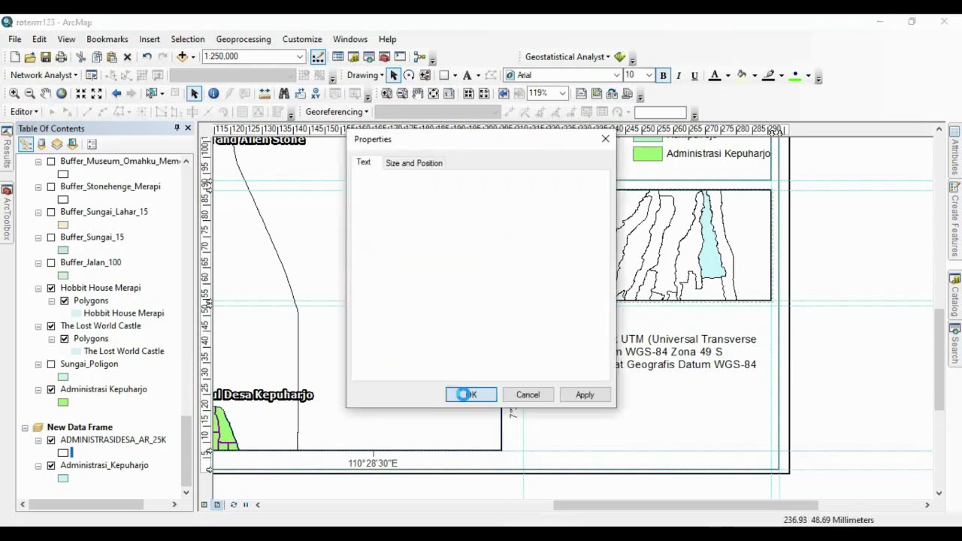
key("Up")
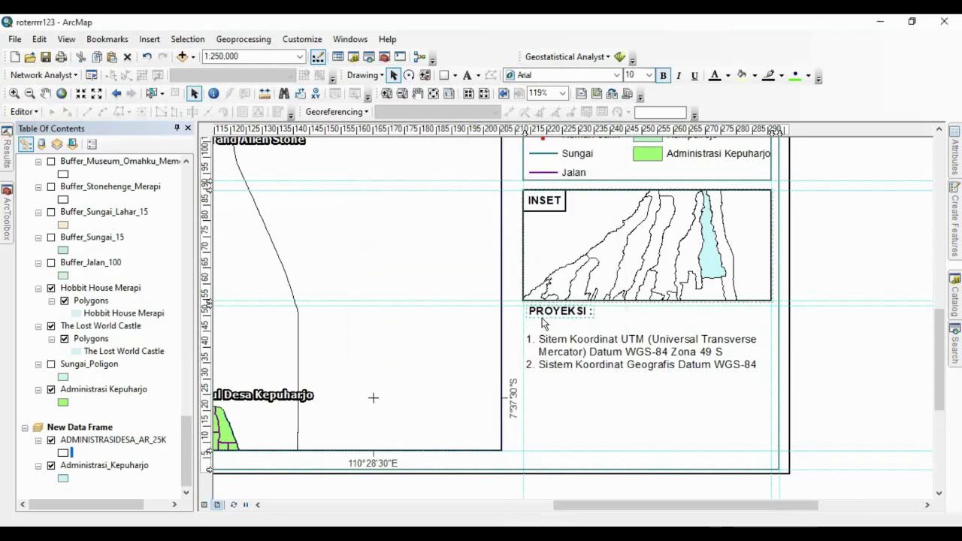
key("Down")
left_click(567, 362)
key("Up")
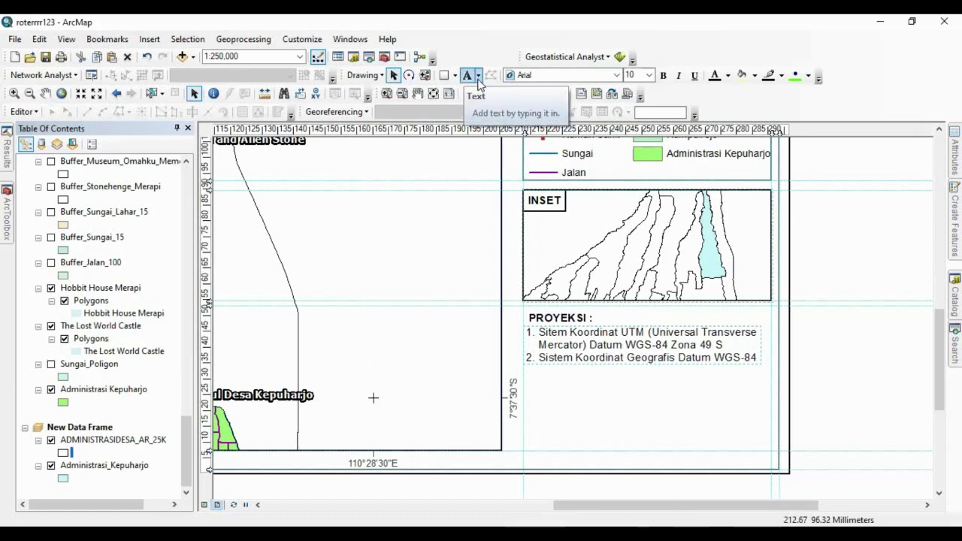
Frame the PROYEKSI heading and list with an unfilled, black-outlined rectangle about 78 by 17 mm between the column guides.
scroll(620, 346, "down", 2)
left_click(444, 75)
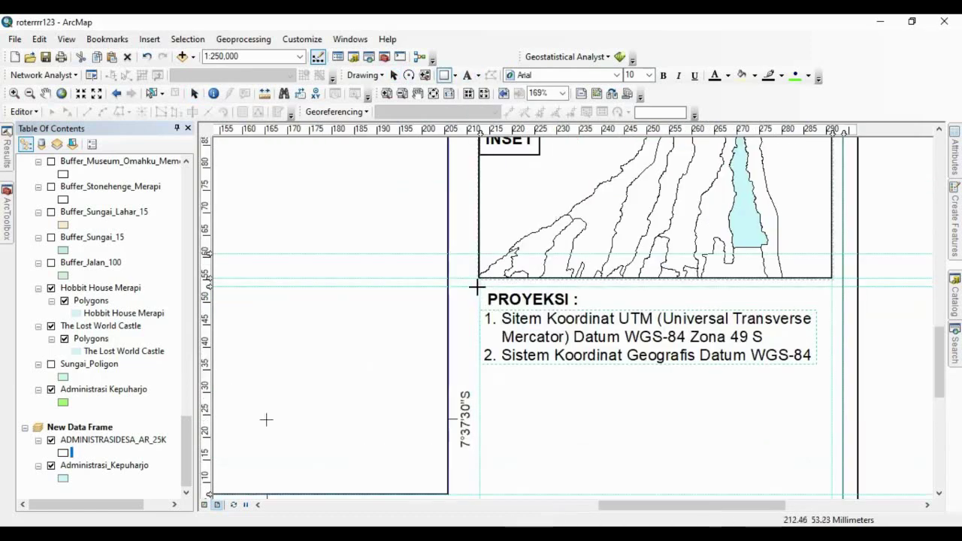
left_click_drag(477, 287, 827, 365)
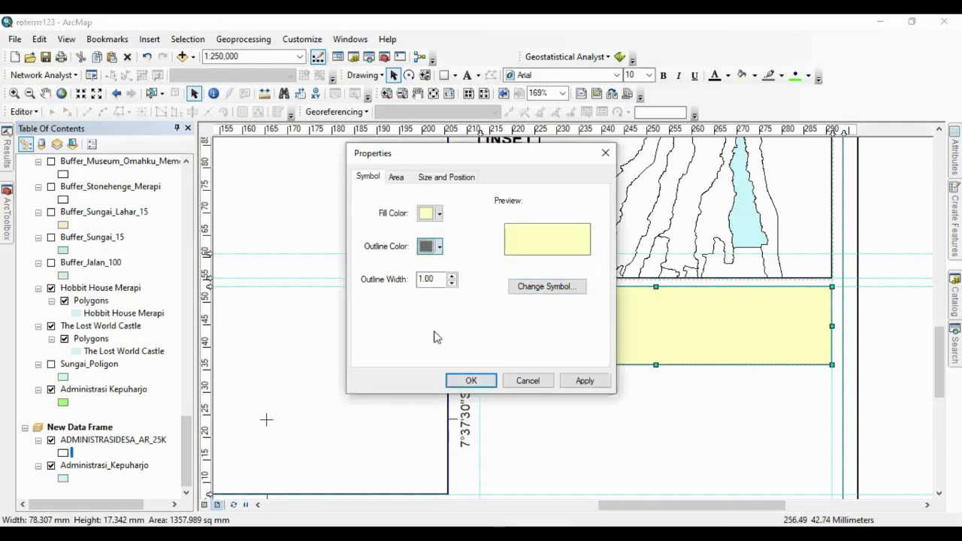
left_click(439, 247)
left_click(424, 398)
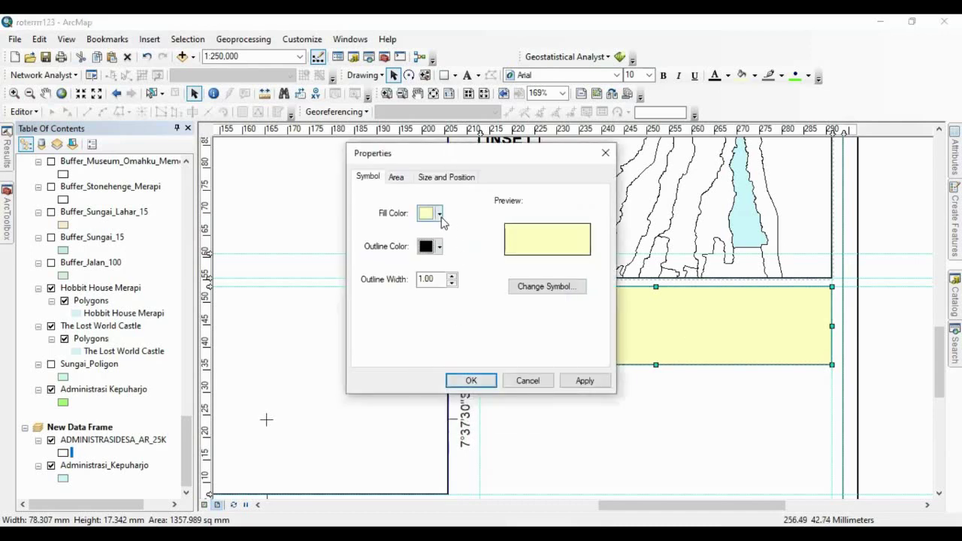
left_click(470, 381)
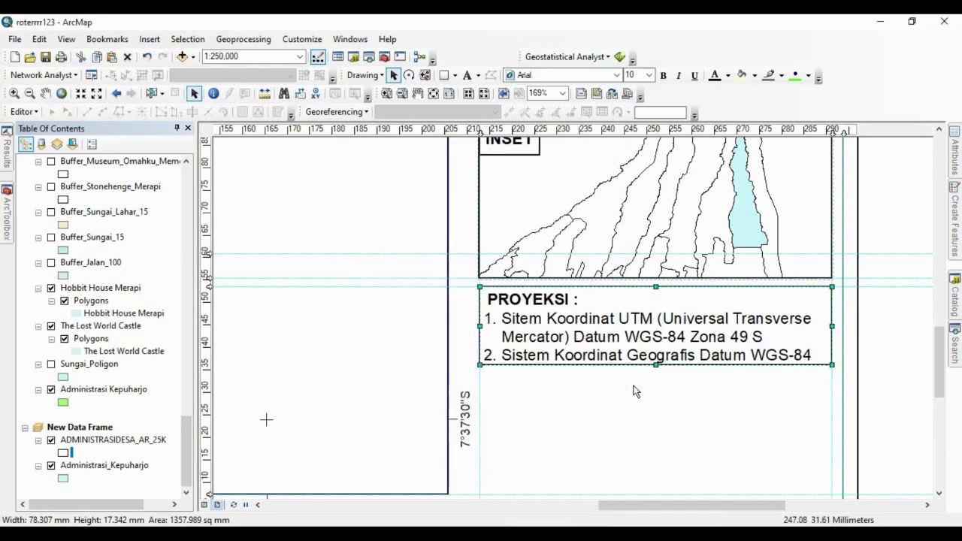
left_click(636, 391)
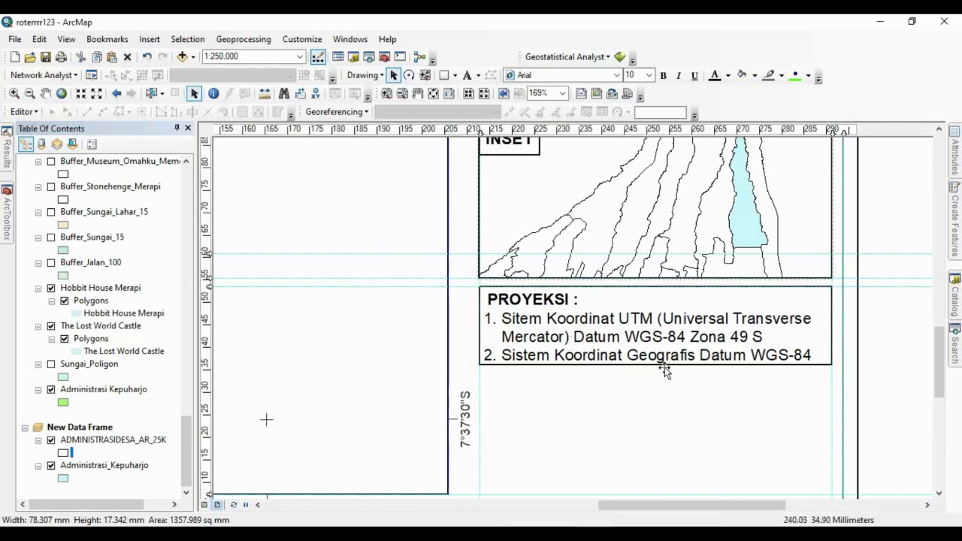
Add the bold label SUMBER : below the PROYEKSI box, aligned with the column's left guide.
scroll(618, 298, "down", 1)
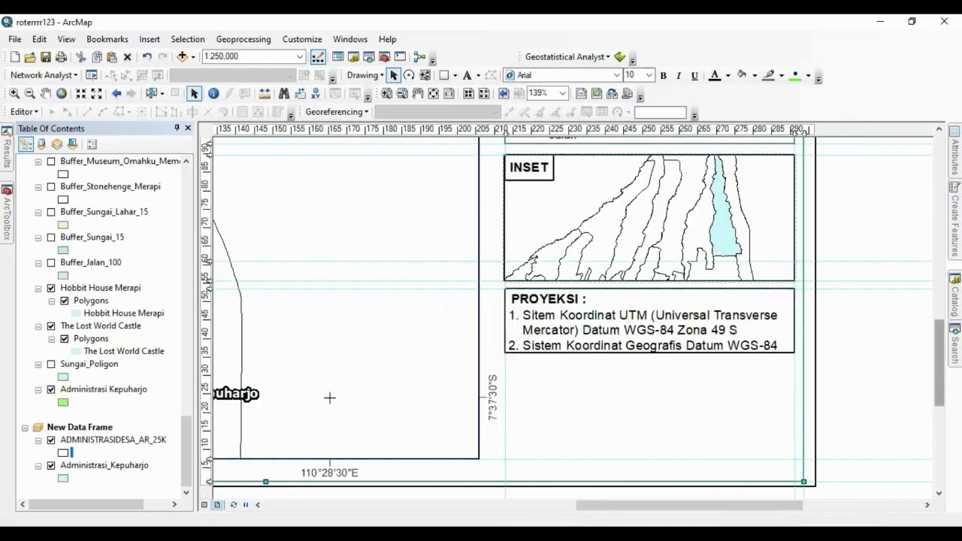
left_click(468, 75)
left_click(532, 465)
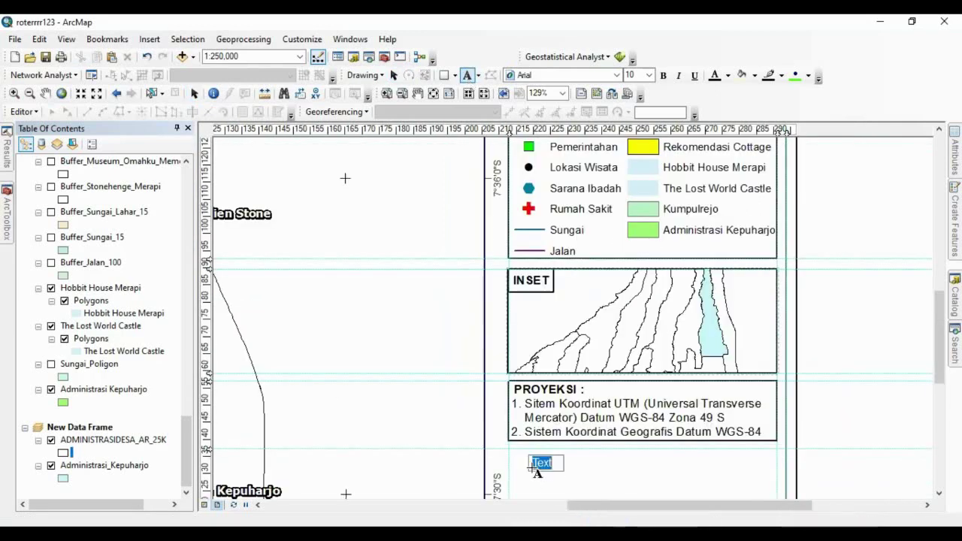
type("SUMBER :")
left_click(586, 461)
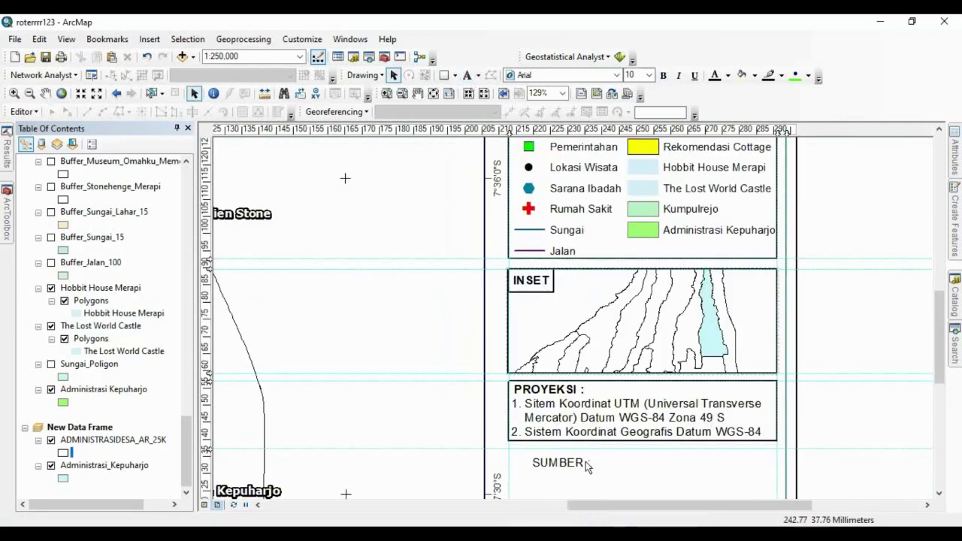
left_click(663, 75)
left_click_drag(563, 462, 540, 454)
Add the two-line source text "Data Google Earth 2021, Peta Administrasi Sleman, dan INA Geoportal" beneath the SUMBER heading.
left_click(467, 75)
left_click(532, 473)
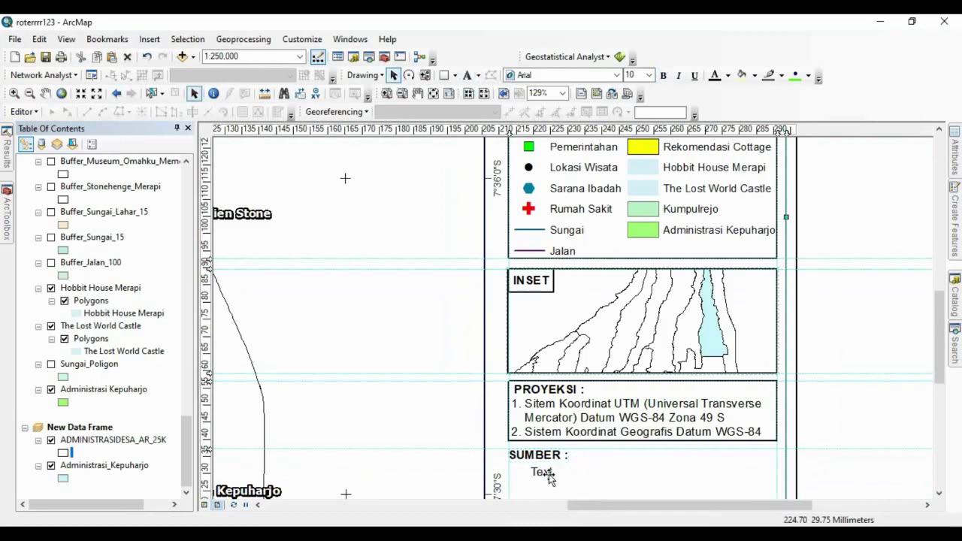
double_click(543, 474)
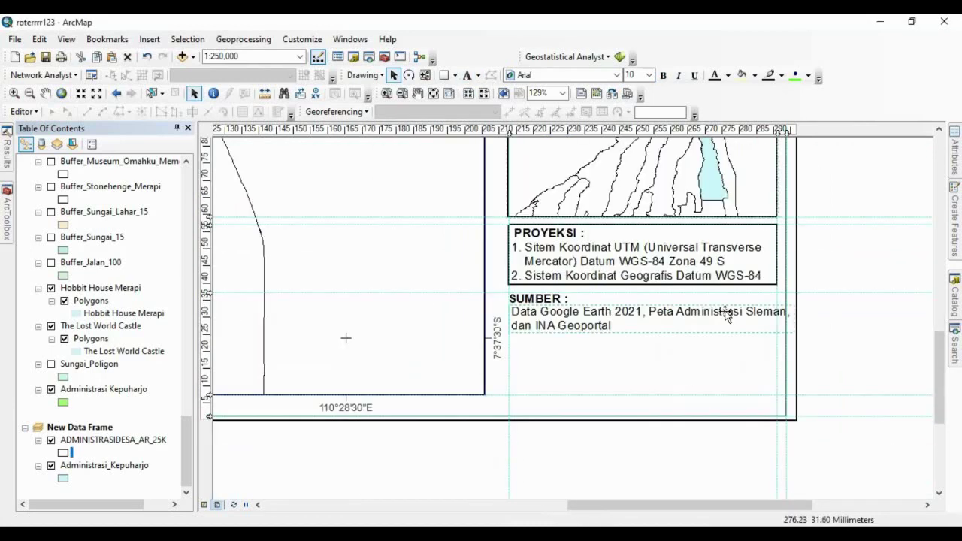
double_click(726, 313)
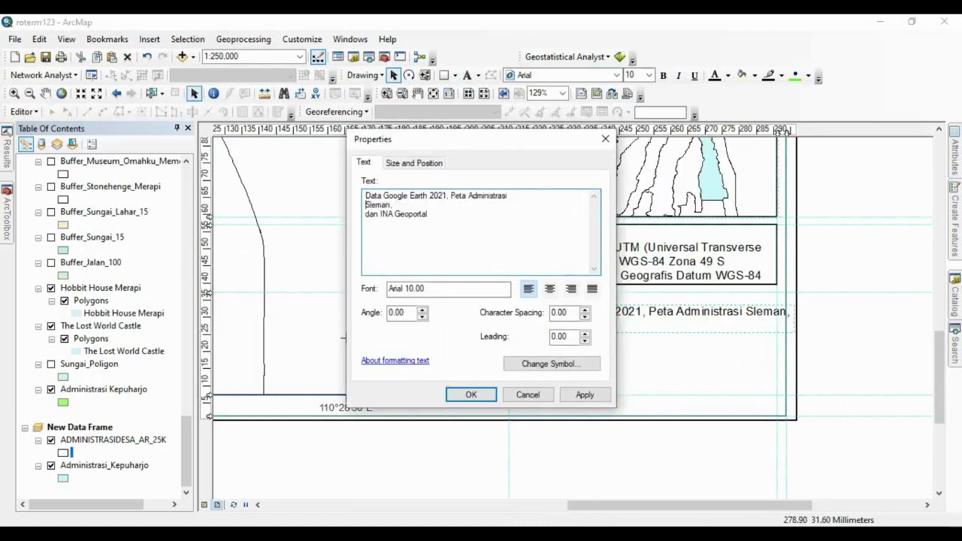
key("BackSpace")
left_click(460, 394)
Frame the SUMBER heading and source text with an unfilled rectangle about 78 by 12 mm between the column guides.
left_click(445, 75)
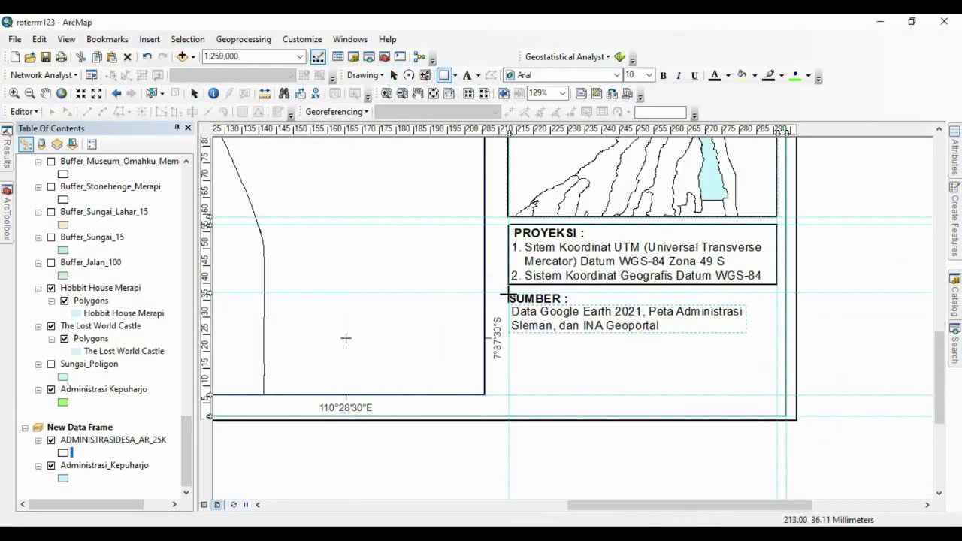
left_click_drag(508, 292, 776, 334)
double_click(639, 300)
left_click(429, 215)
left_click(495, 232)
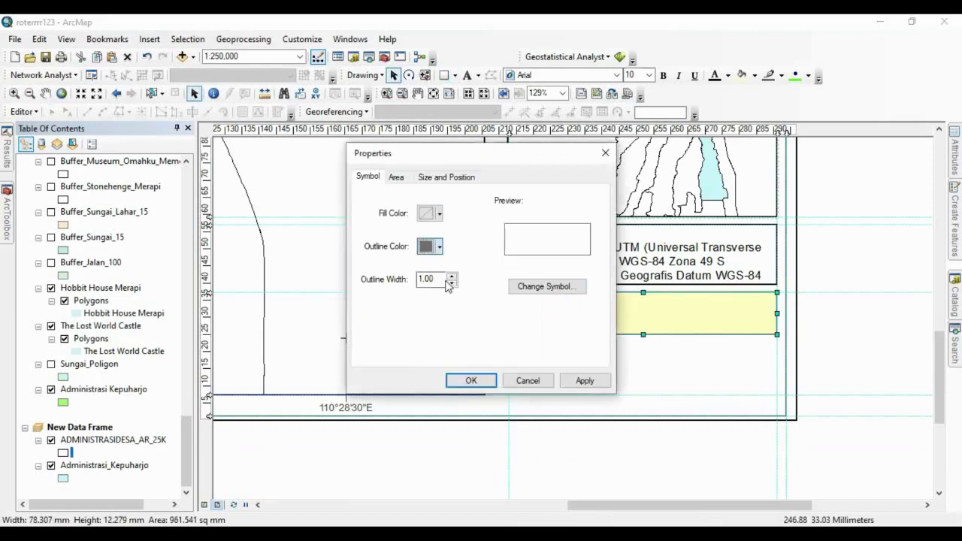
left_click(466, 380)
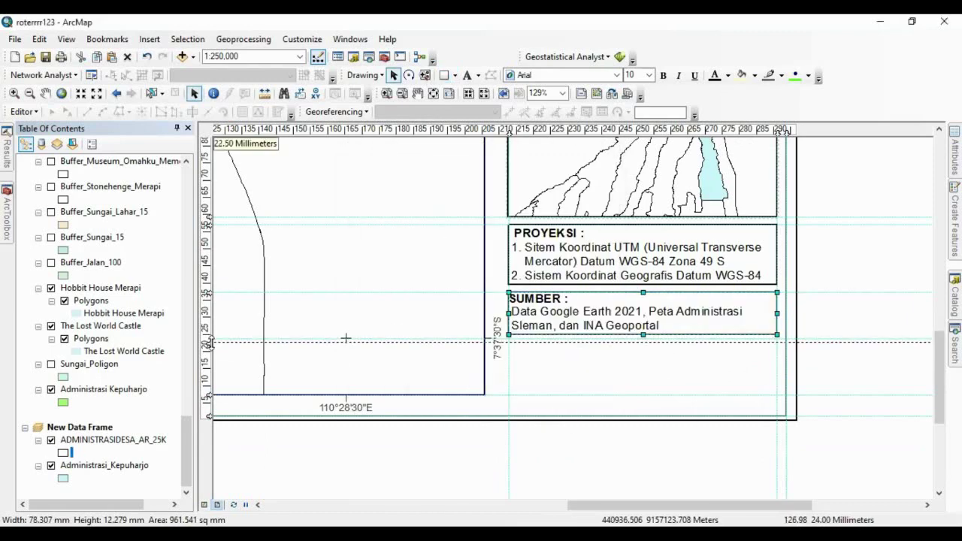
Insert the university emblem picture 3 from the Pictures folder and place it, scaled down, beneath the SUMBER box at the column's left guide.
scroll(255, 219, "down", 2)
scroll(560, 293, "up", 2)
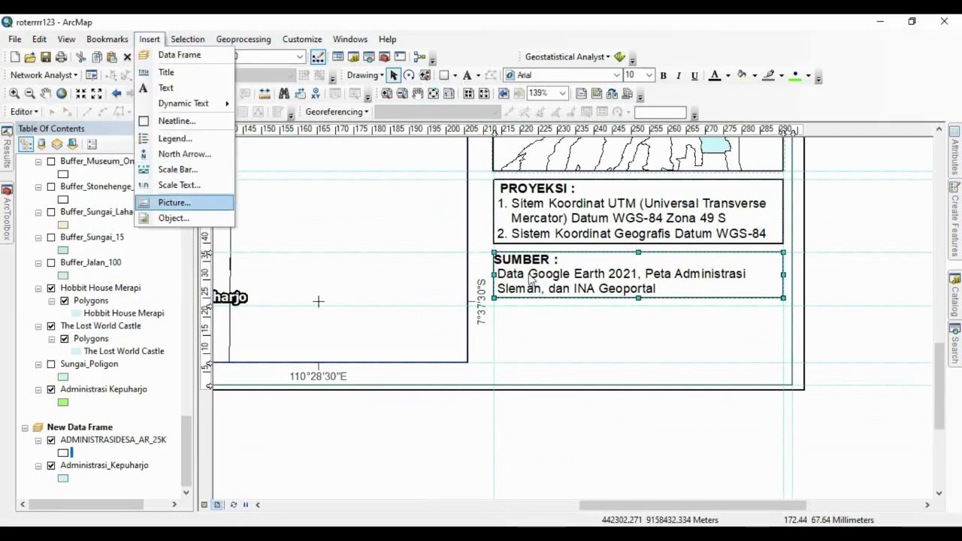
key("Return")
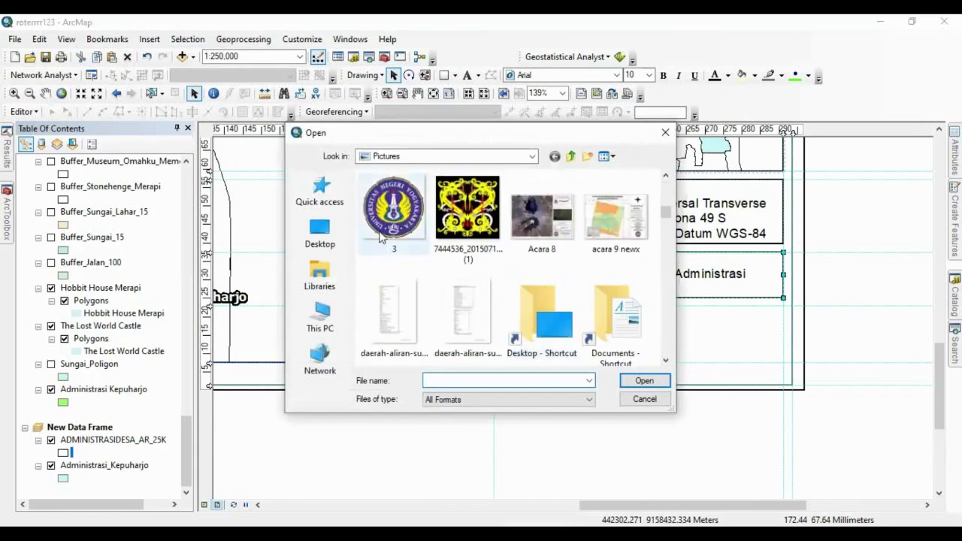
key("Escape")
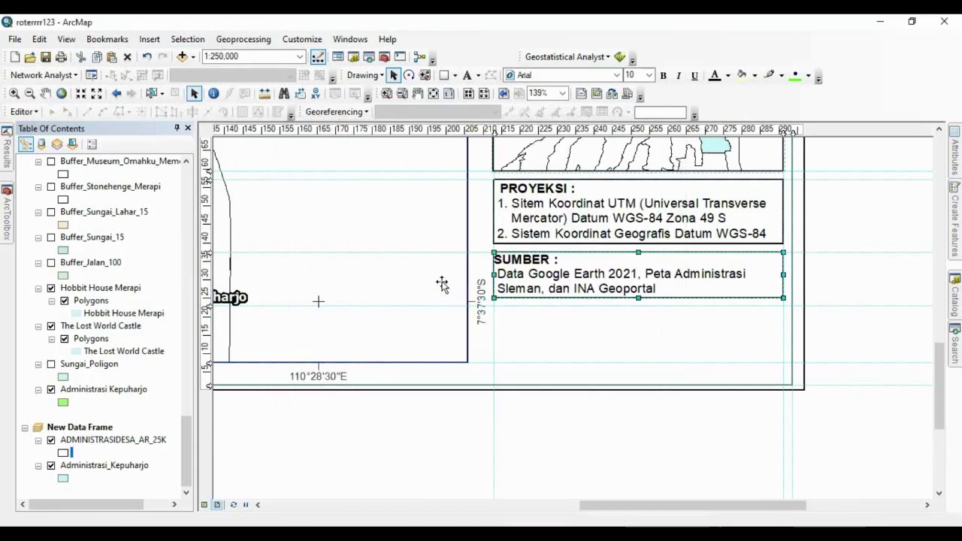
left_click_drag(387, 141, 566, 323)
left_click_drag(600, 357, 528, 329)
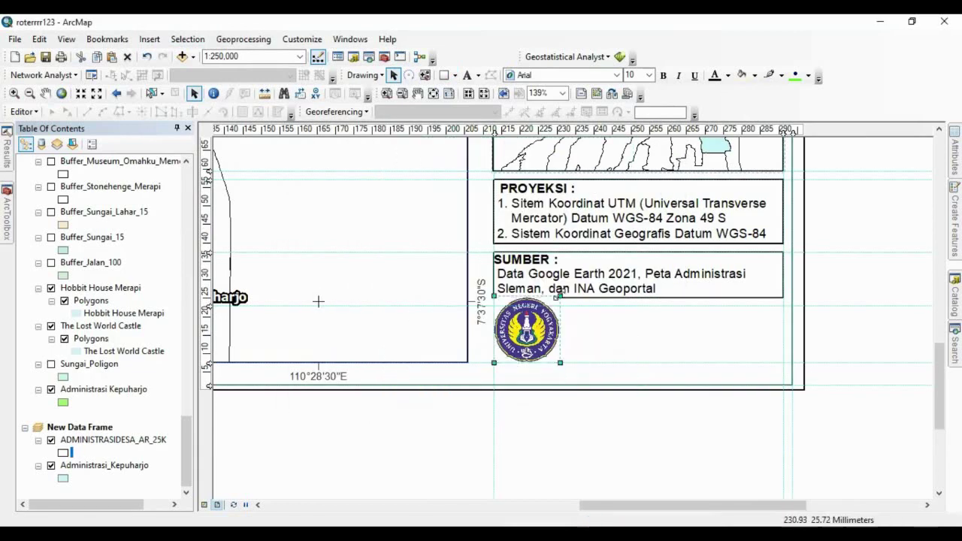
Shrink the emblem a little further and nudge it clear of the SUMBER box and the column's left guide.
left_click_drag(562, 294, 547, 309)
key("Up")
key("Up")
key("Up")
key("Up")
key("Up")
key("Up")
key("Up")
key("Up")
key("Up")
key("Down")
key("Down")
key("Down")
key("Down")
key("Right")
key("Right")
key("Right")
key("Right")
left_click(579, 361)
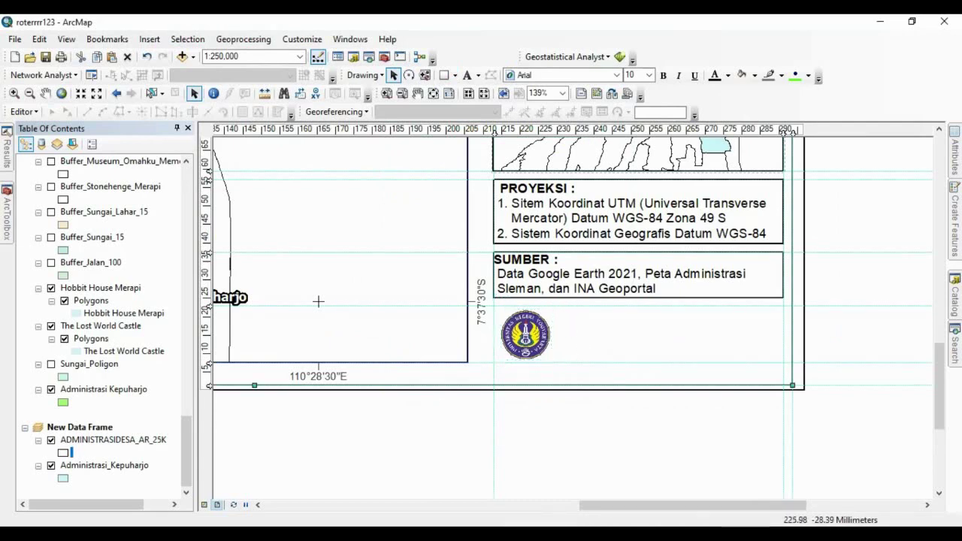
Add the centred text "Praktikum Sistem Informasi Geografis / Pendidikan Geografi 2019 A / FAKULTAS ILMU SOSIAL / UNIVERSITAS NEGERI YOGYAKARTA" beside the emblem.
left_click(467, 75)
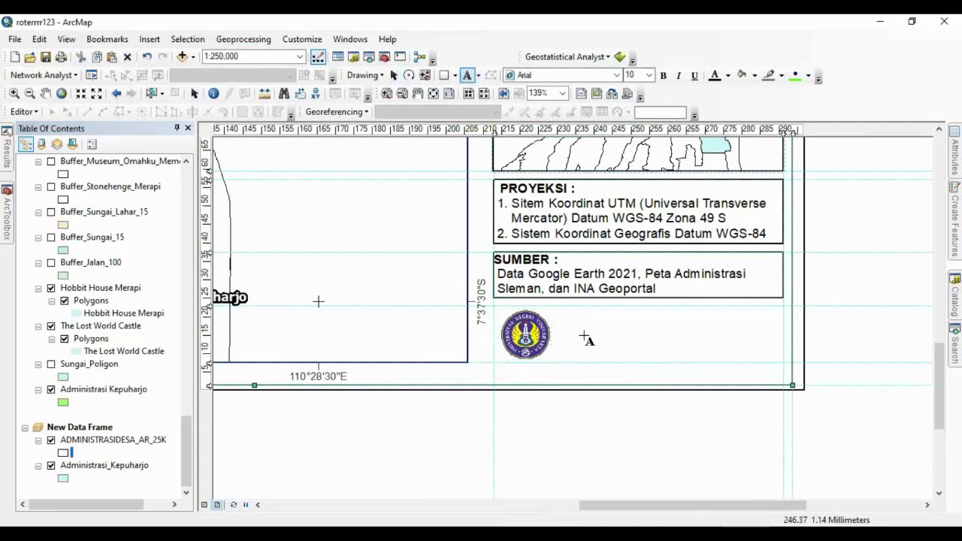
left_click(597, 333)
key("Return")
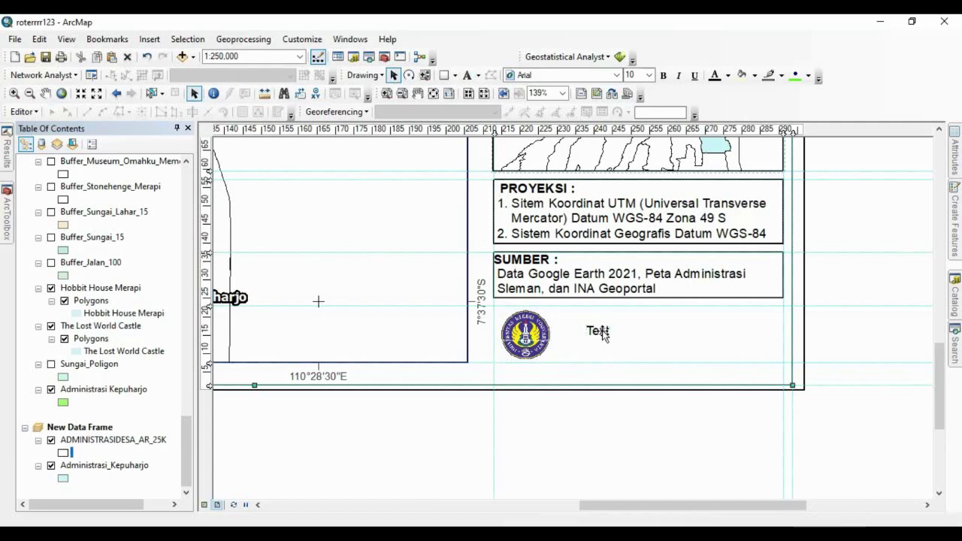
double_click(598, 331)
key("ctrl+v")
left_click(549, 289)
left_click(471, 395)
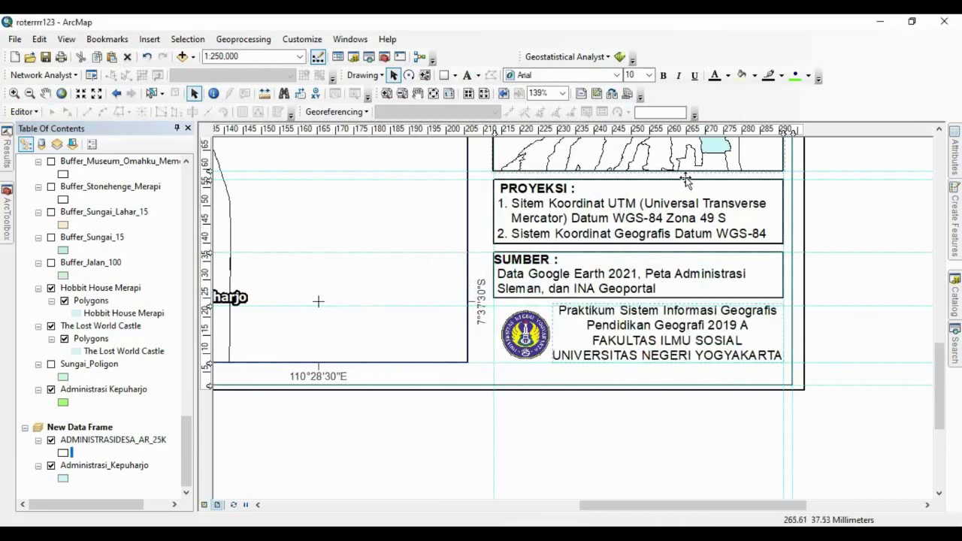
Set the institution text's font size to 9 and arrange it and the emblem closely side by side within the column.
left_click(650, 75)
left_click(636, 120)
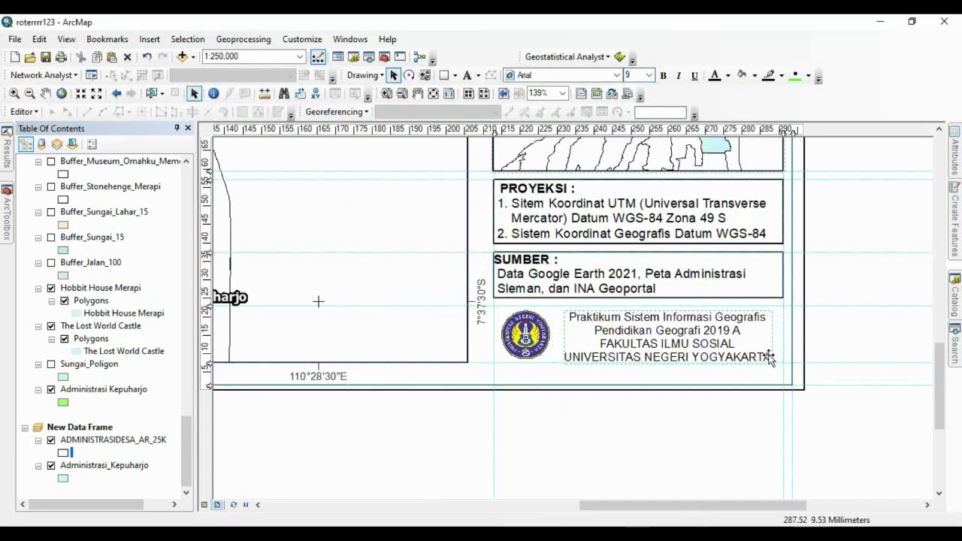
left_click_drag(770, 356, 746, 339)
left_click_drag(526, 335, 533, 335)
Frame the emblem and institution text with an unfilled rectangle about 78 by 15 mm between the column guides.
left_click(443, 75)
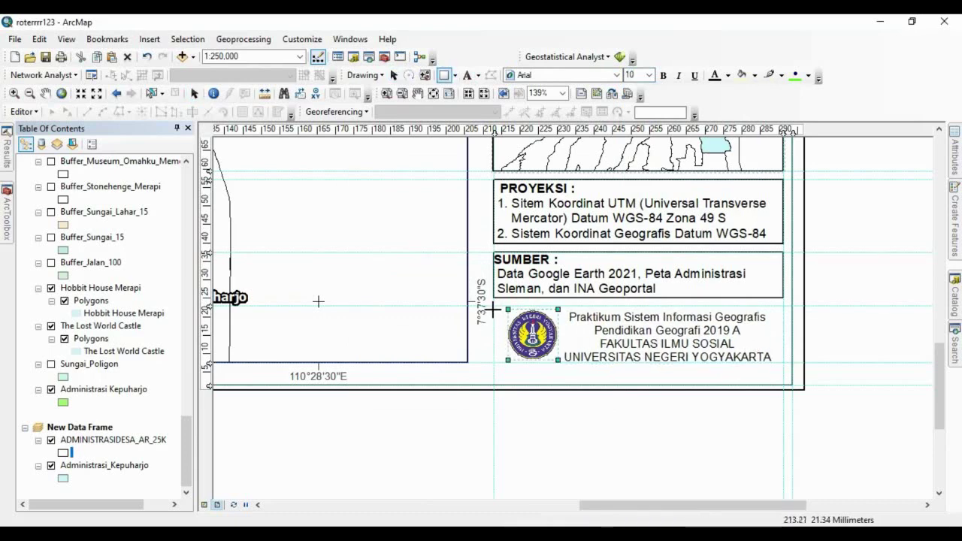
mouse_move(493, 307)
left_mouse_down()
mouse_move(617, 349)
mouse_move(784, 363)
left_mouse_up()
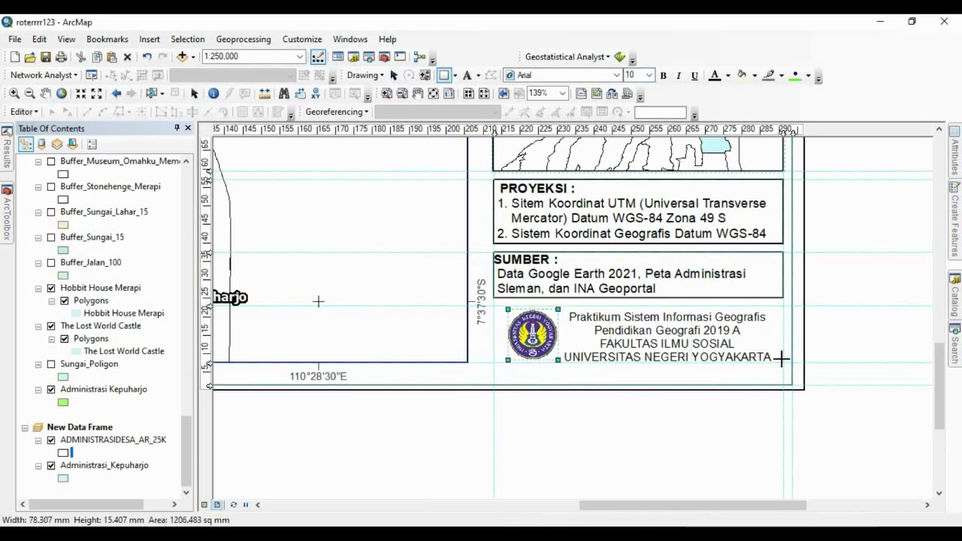
right_click(687, 323)
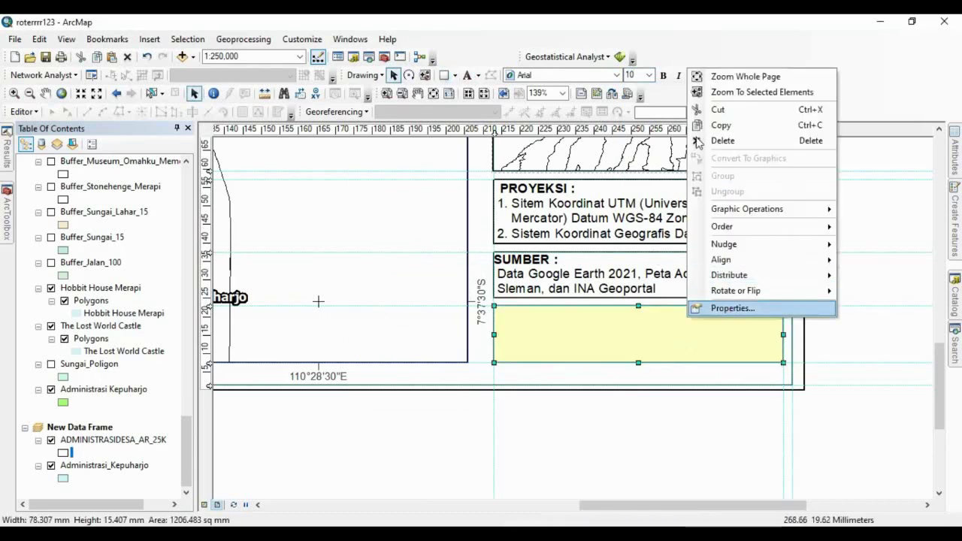
left_click(733, 308)
left_click(439, 214)
left_click(494, 233)
left_click(470, 381)
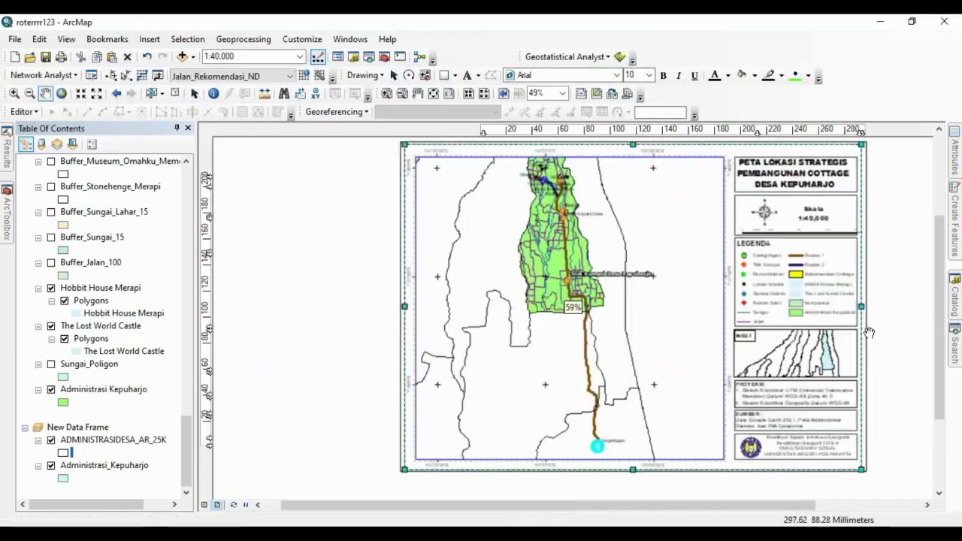
Export the finished map layout as a PDF named Peta Lokasi Pembangunan in the ArcGIS folder.
left_click(14, 39)
left_click(212, 279)
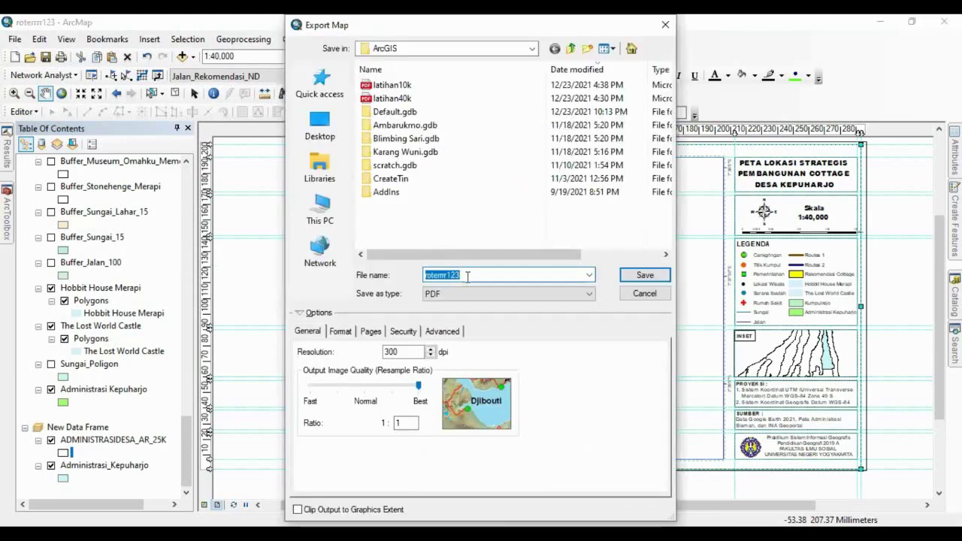
type("Peta ")
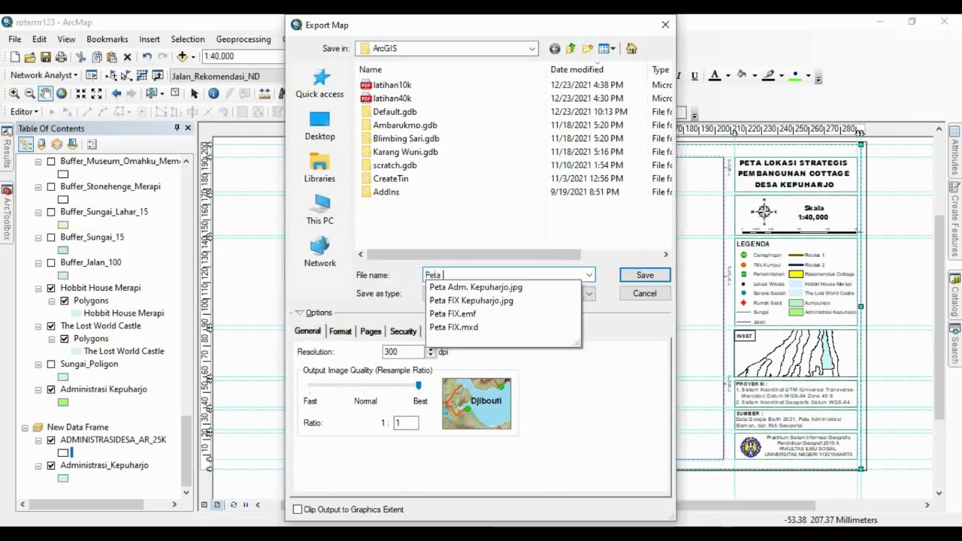
type("Lokasi Pembangunan")
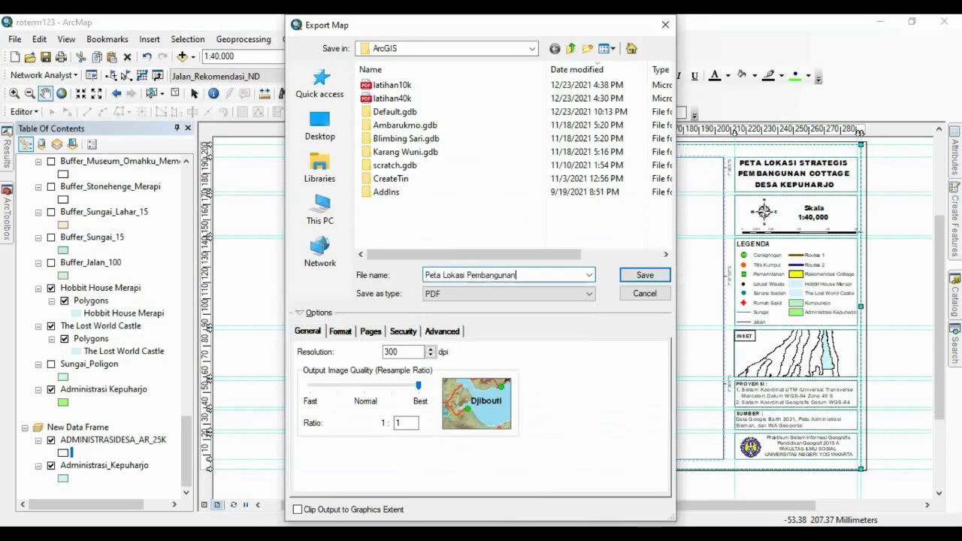
left_click(590, 294)
left_click(464, 337)
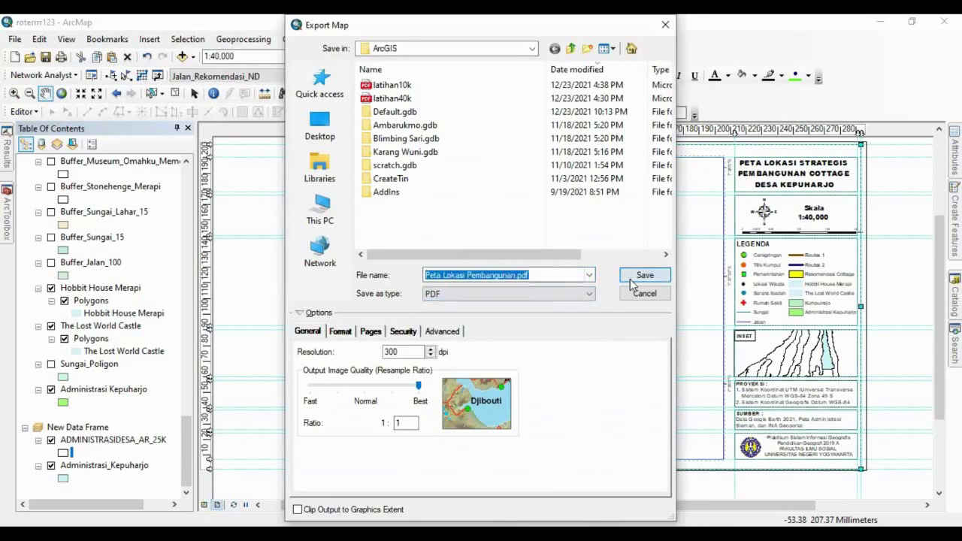
left_click(631, 278)
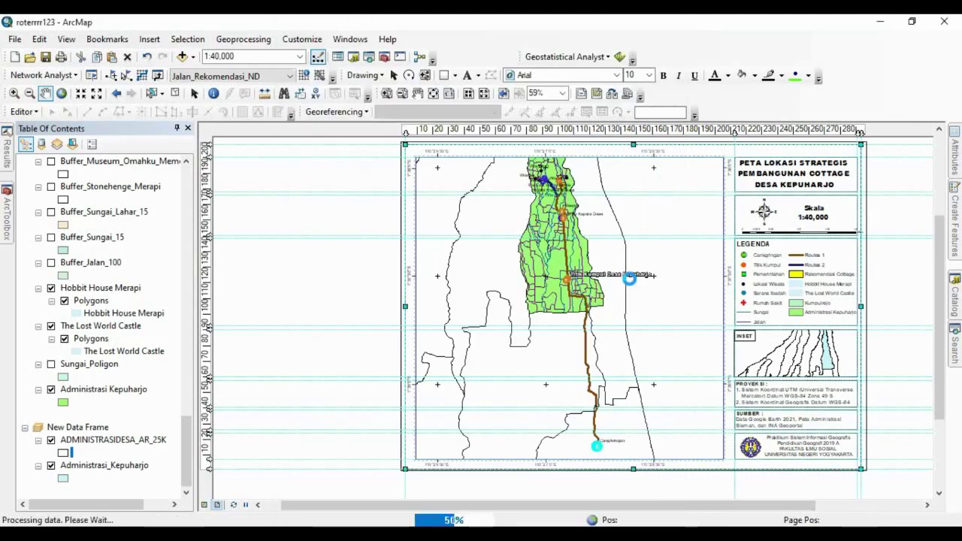